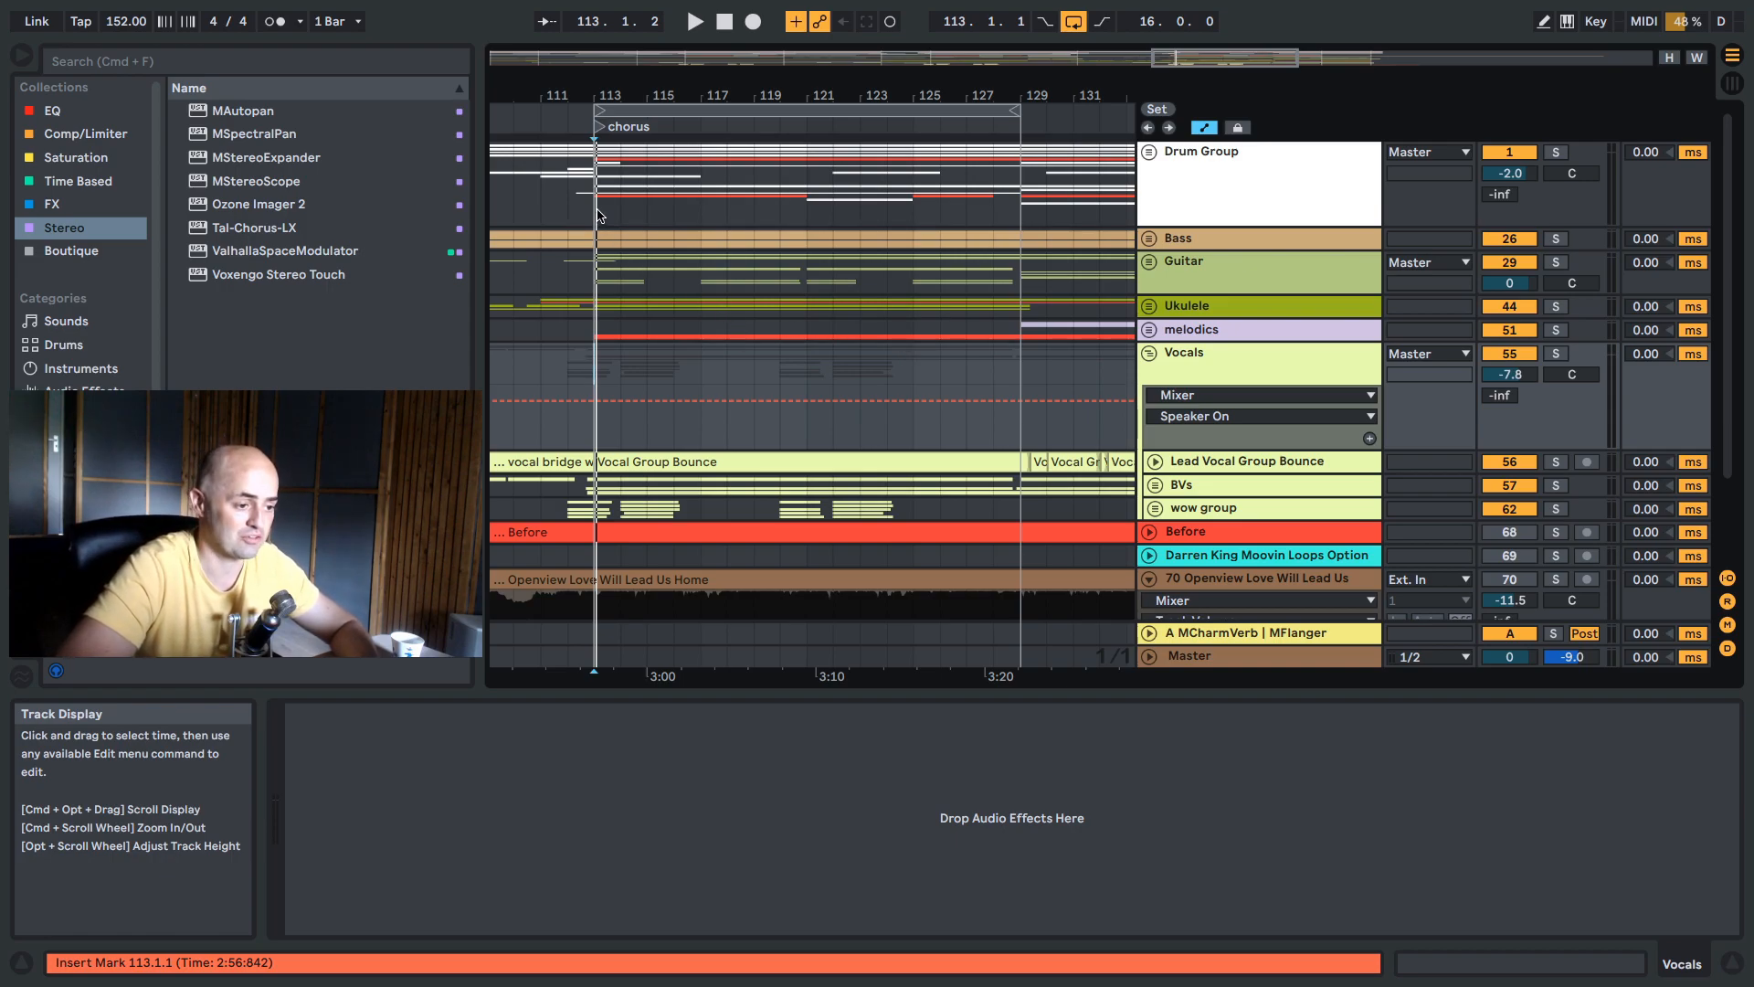
Select bars 113 to 129 of the chorus on the Vocals group, mute the group, and play the chorus without vocals.
left_click_drag(599, 215, 1020, 367)
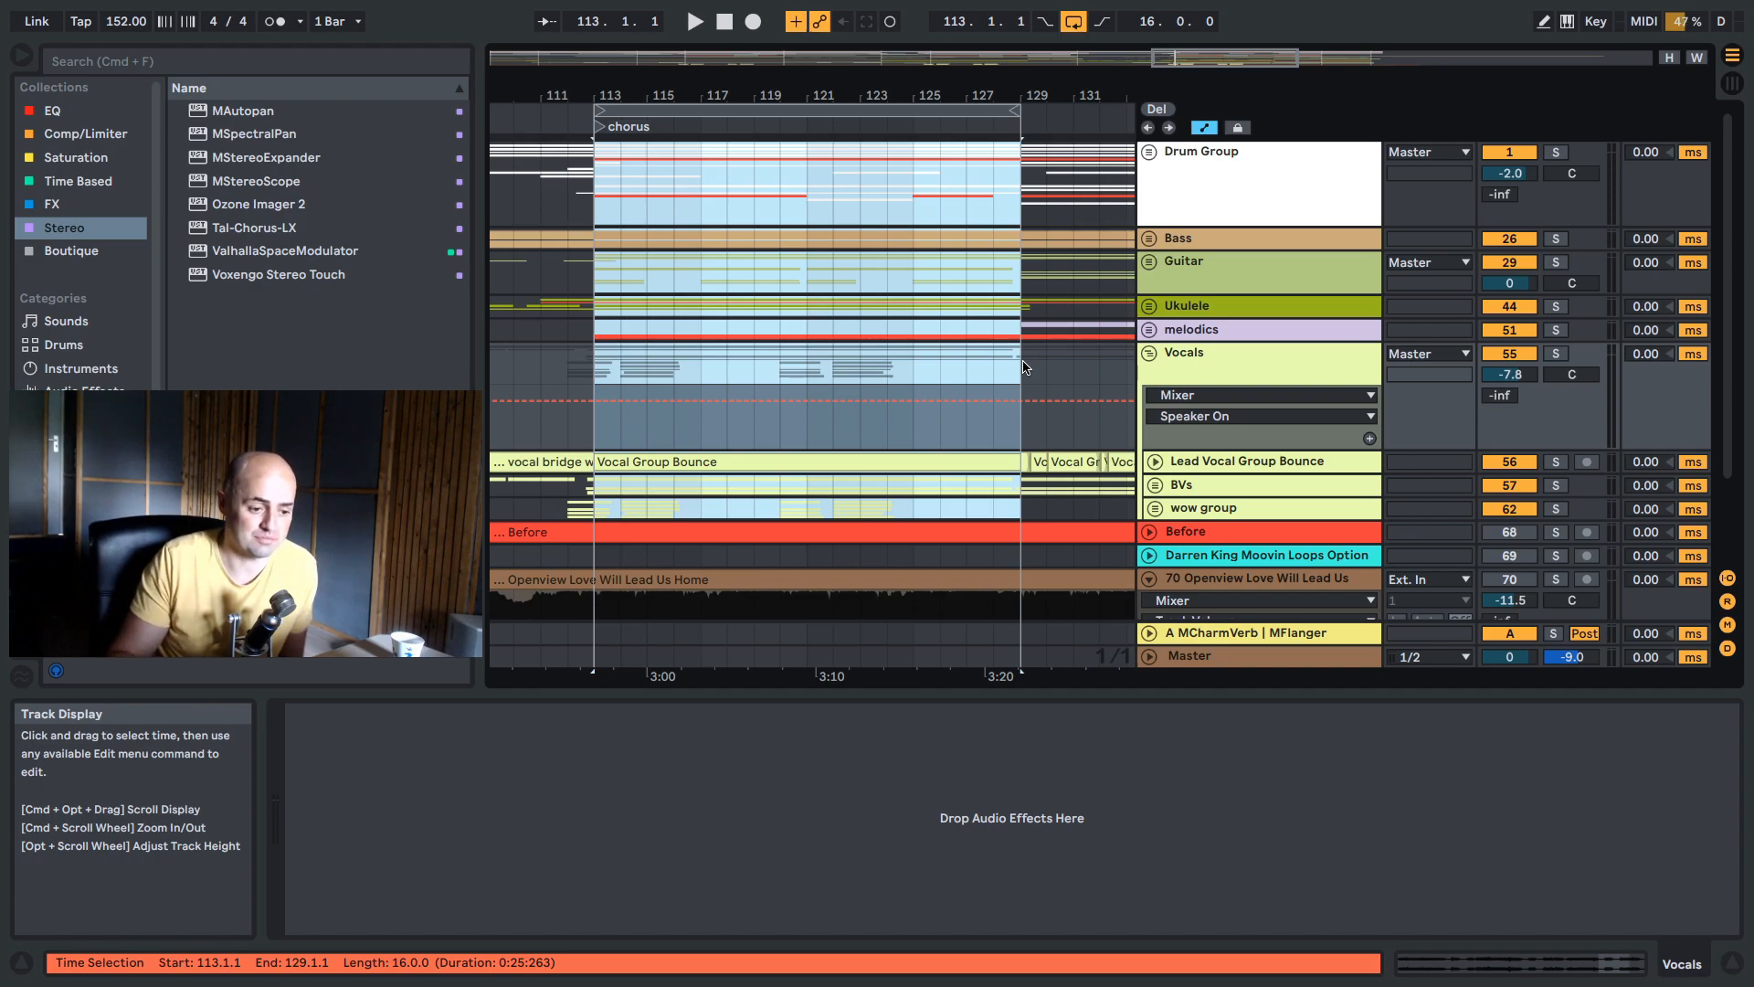
left_click_drag(614, 368, 1027, 376)
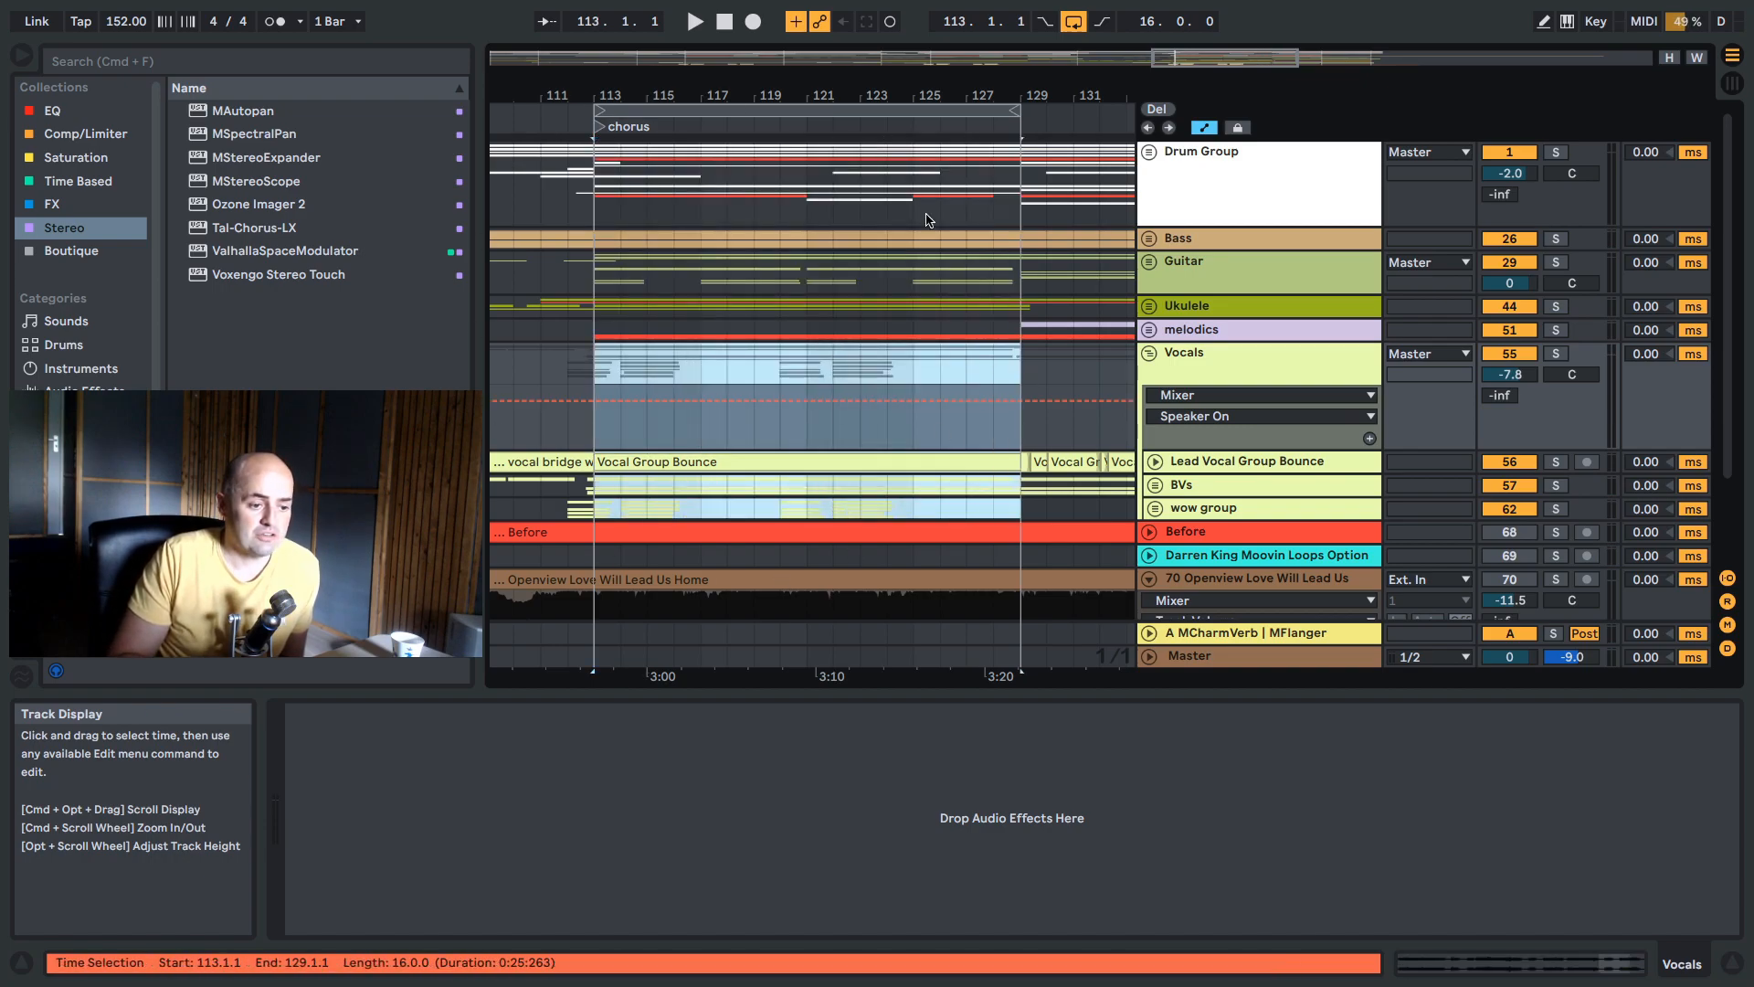
left_click(1218, 384)
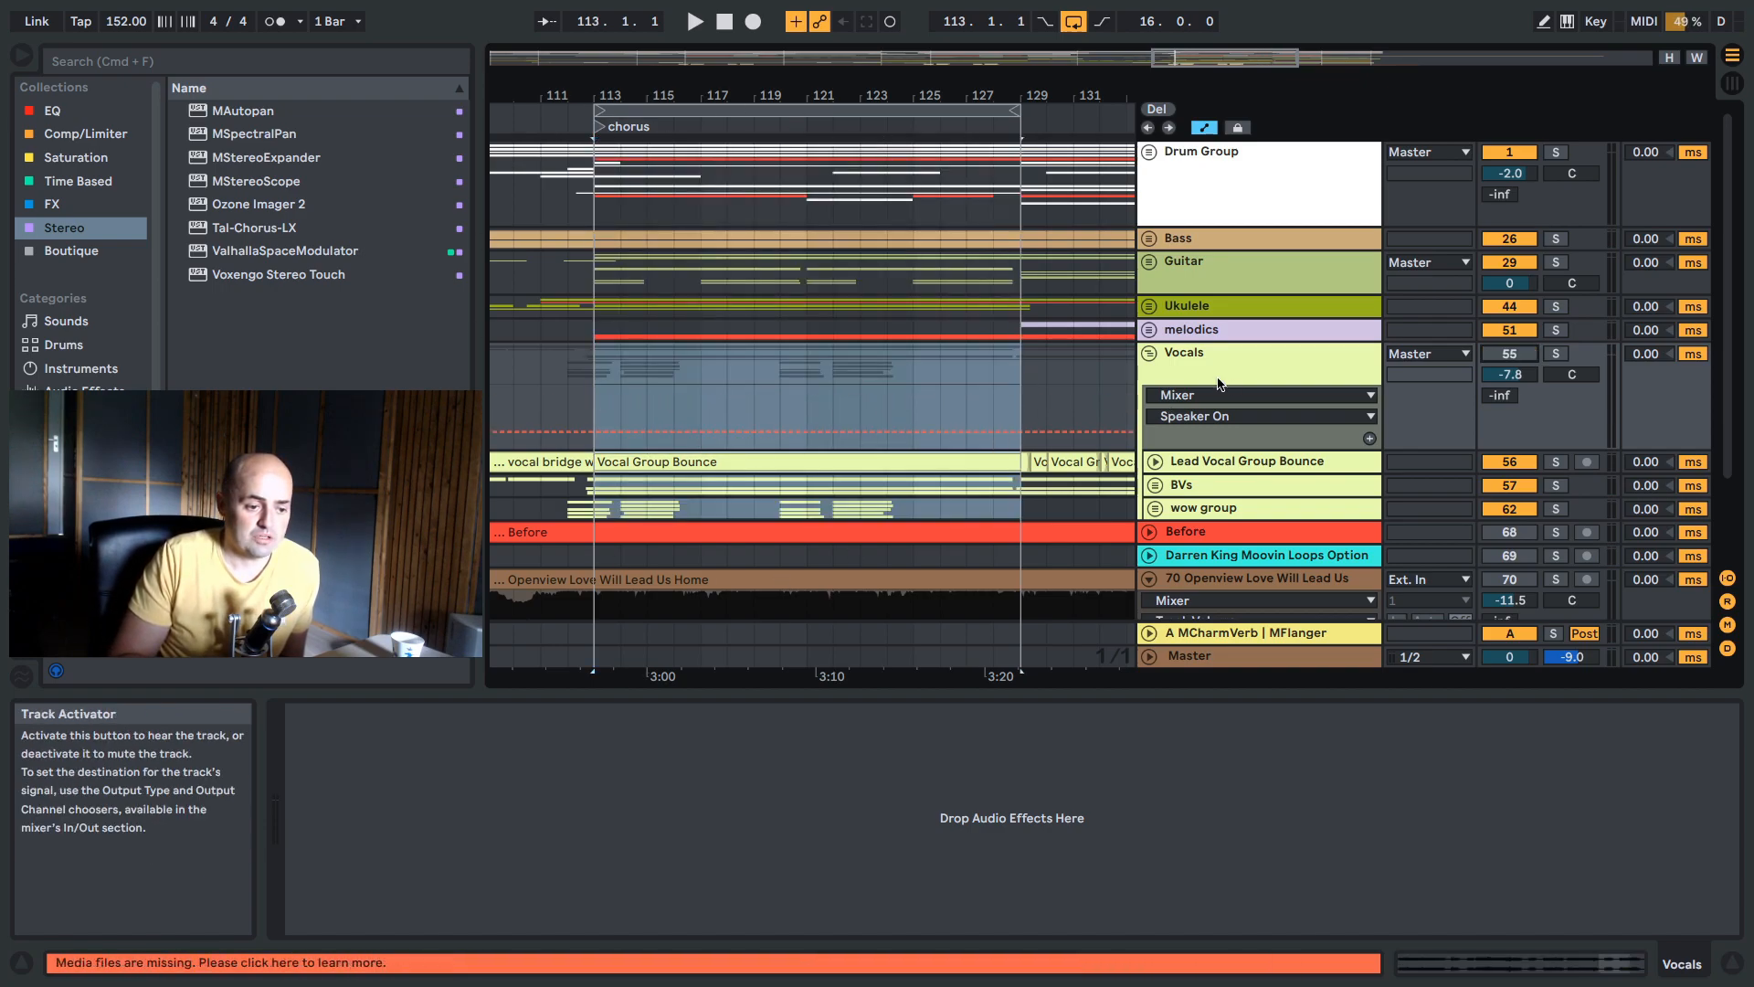
left_click(1149, 354)
key("space")
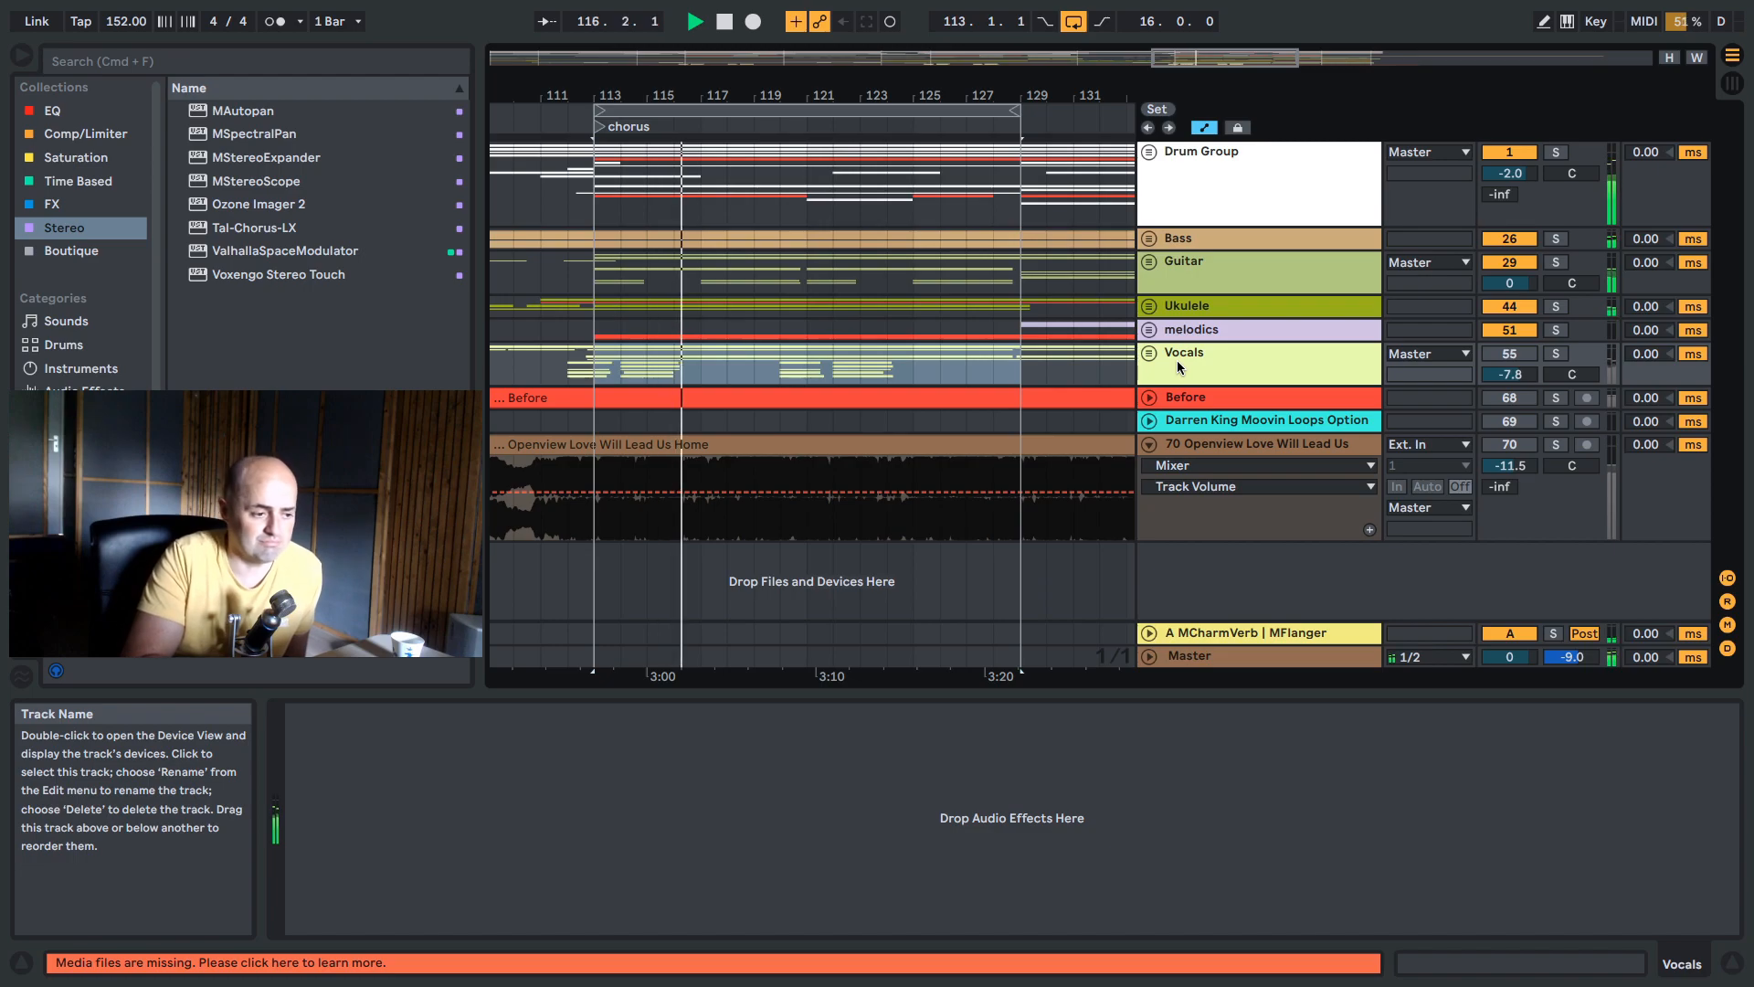
key("space")
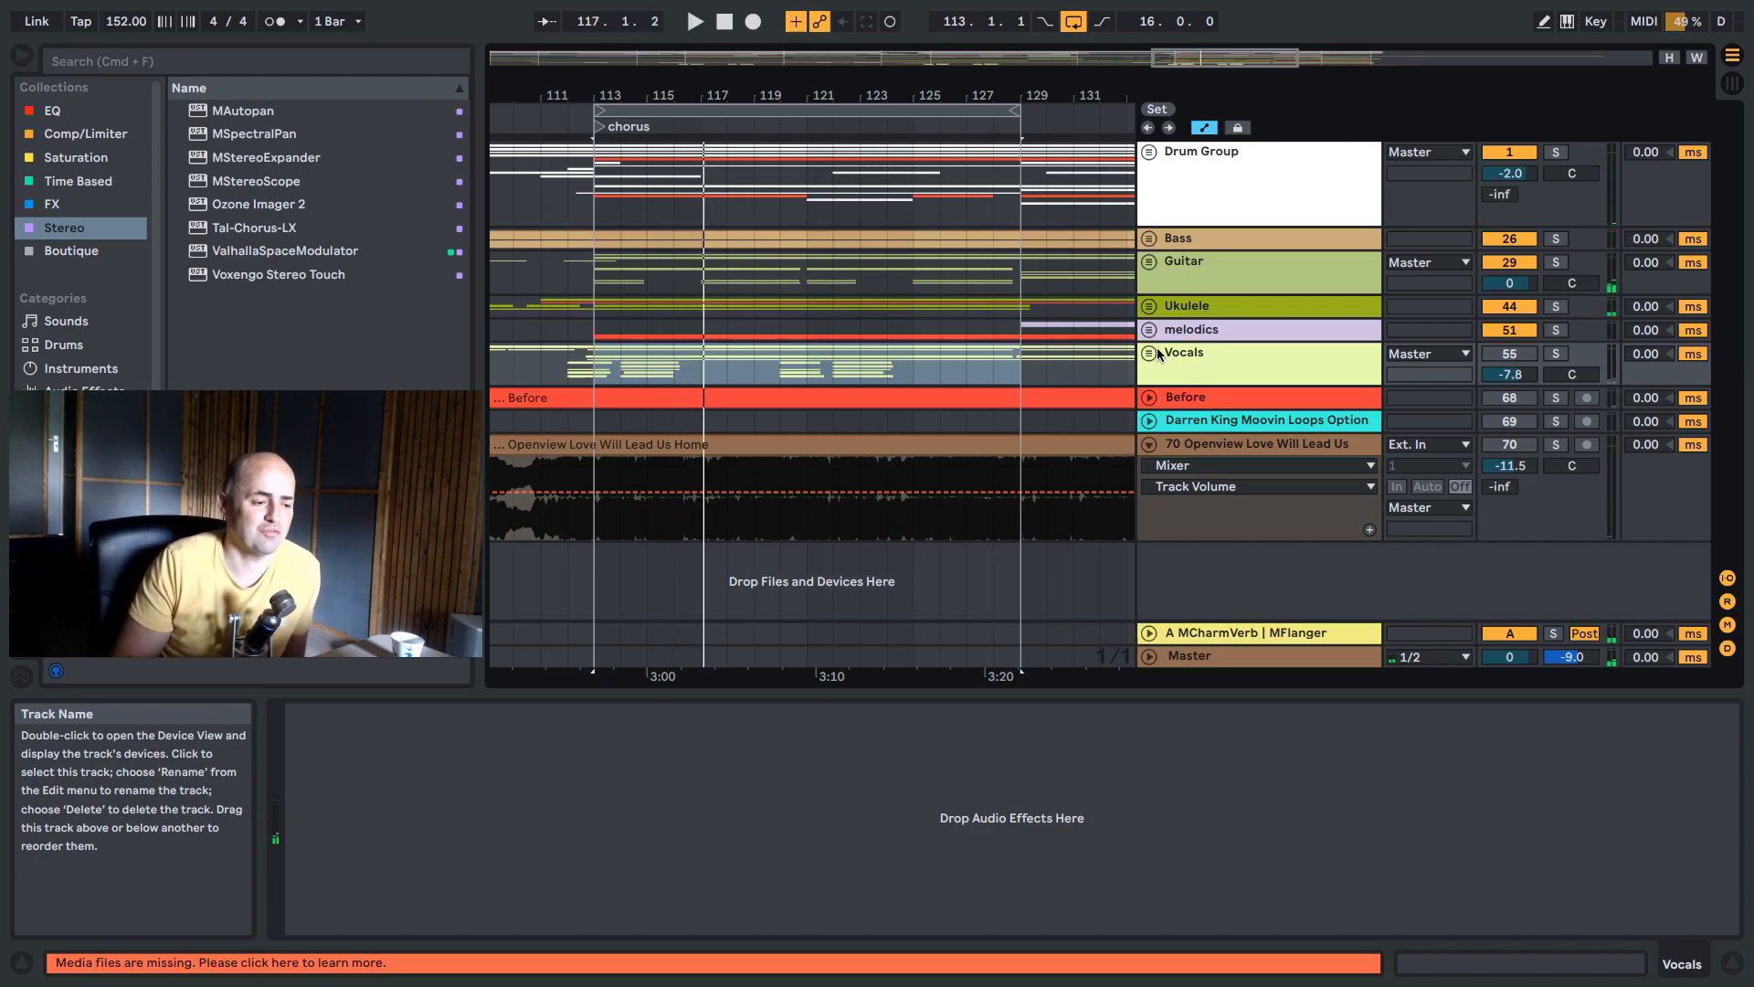
Unfold the Vocals group and inspect the tracks and device chain of its BVs subgroup.
left_click(1165, 363)
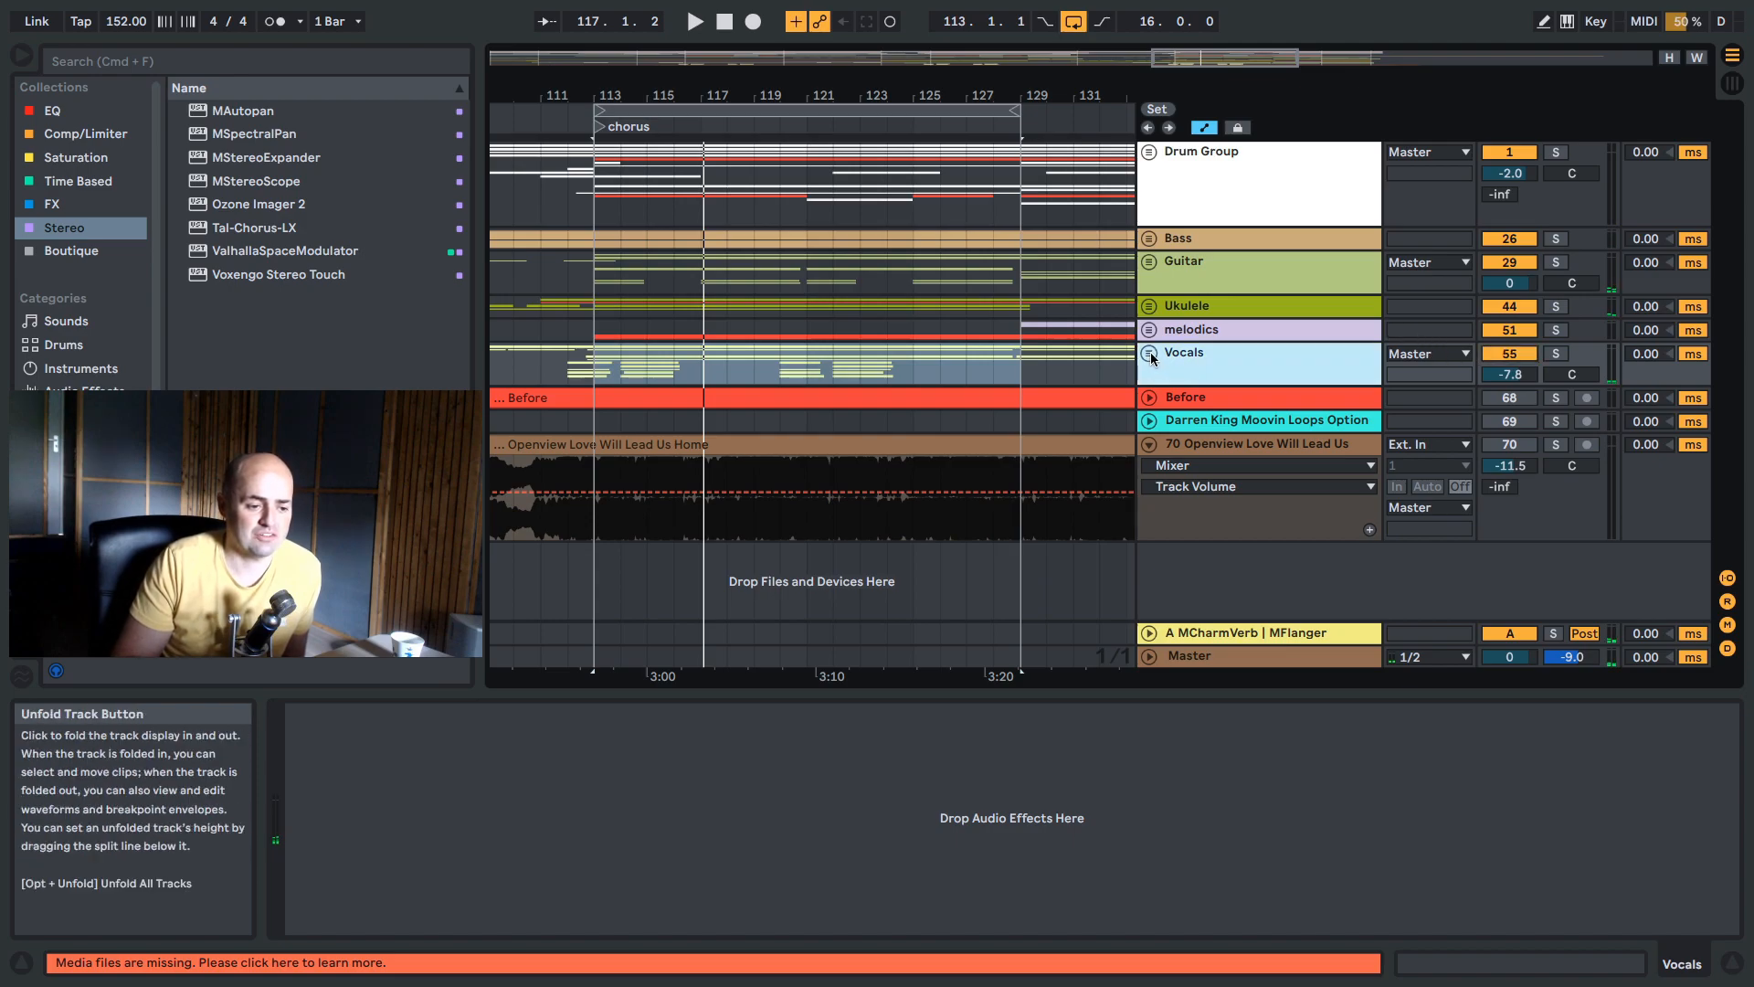
left_click(1149, 353)
scroll(1168, 357, "down", 2)
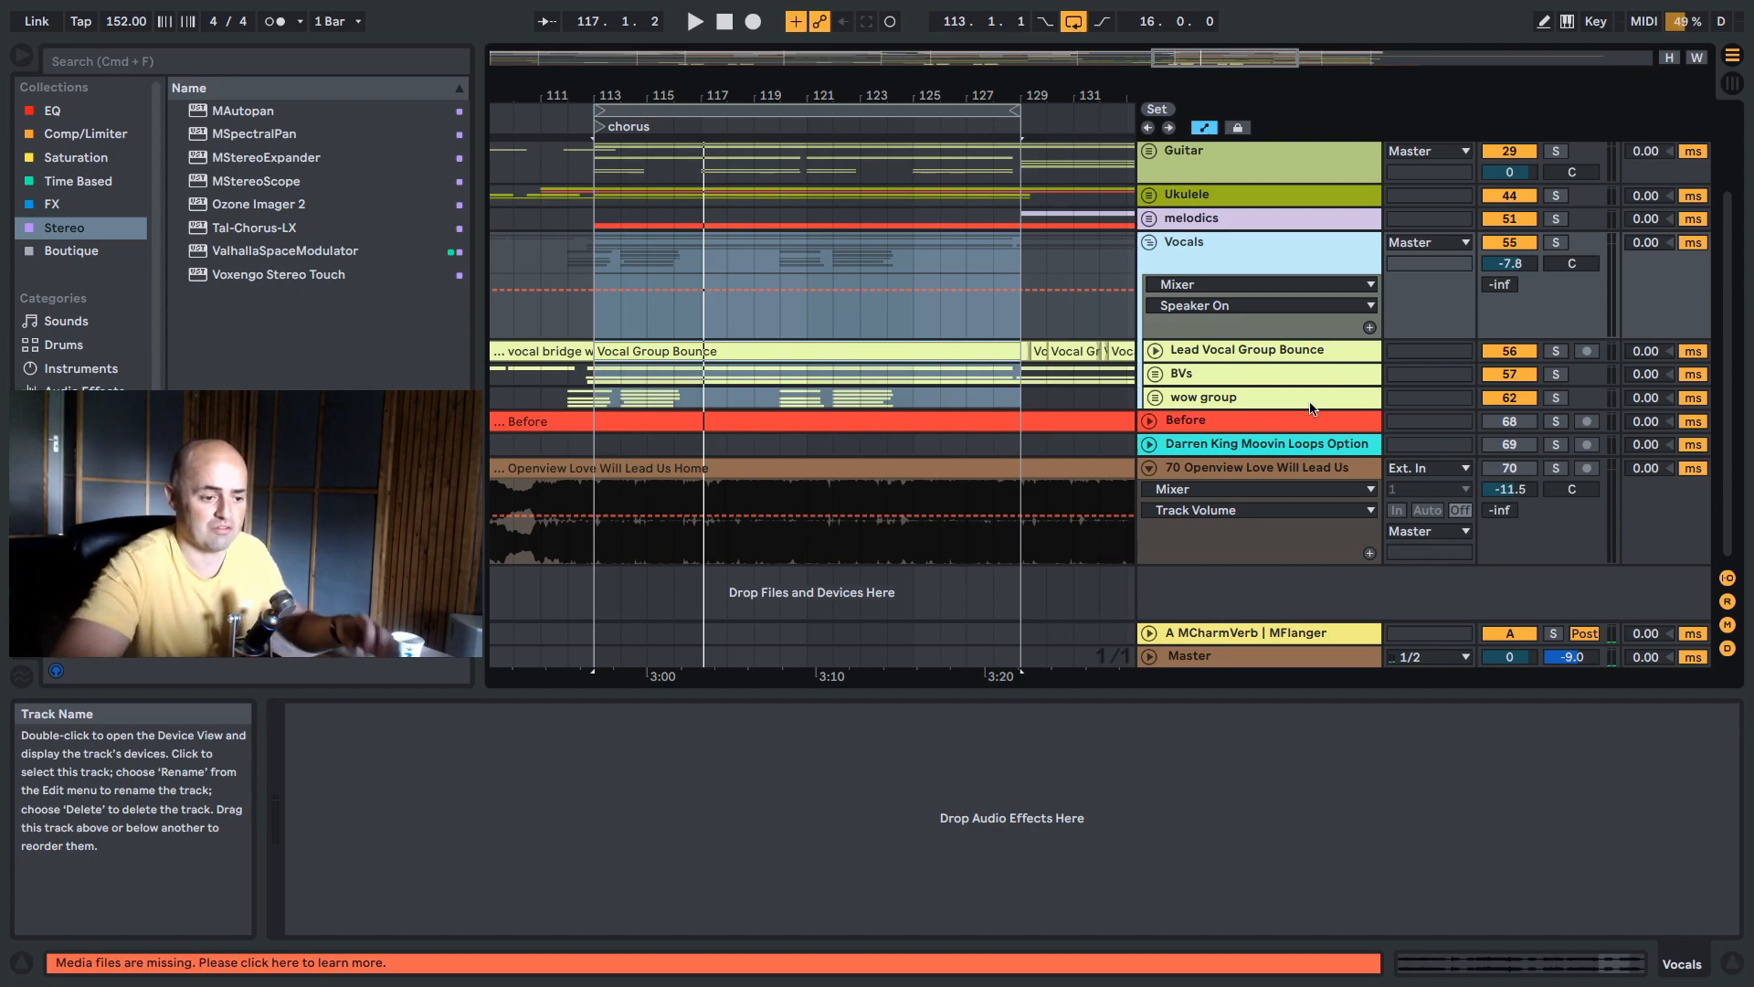
left_click(1188, 375)
left_click(1155, 374)
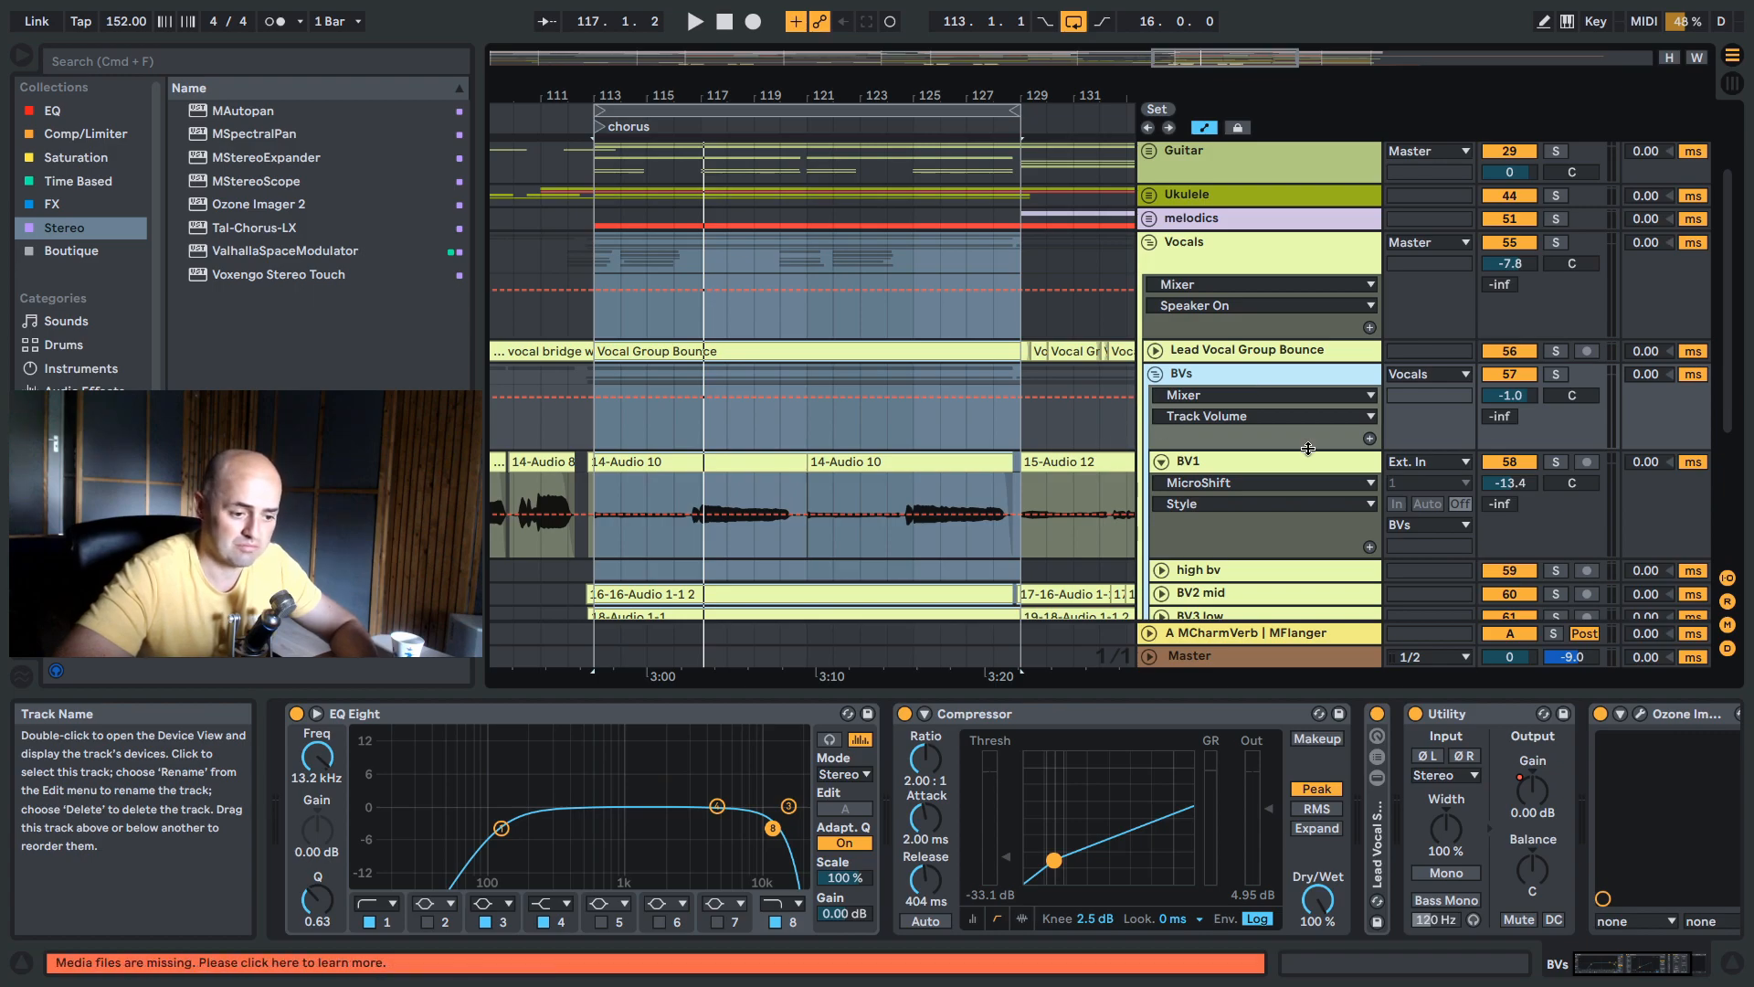
left_click(1155, 374)
Inspect the wow group's device chain, hiding the devices contained in the BACKGROUND SAUCE 10 rack.
left_click(1207, 403)
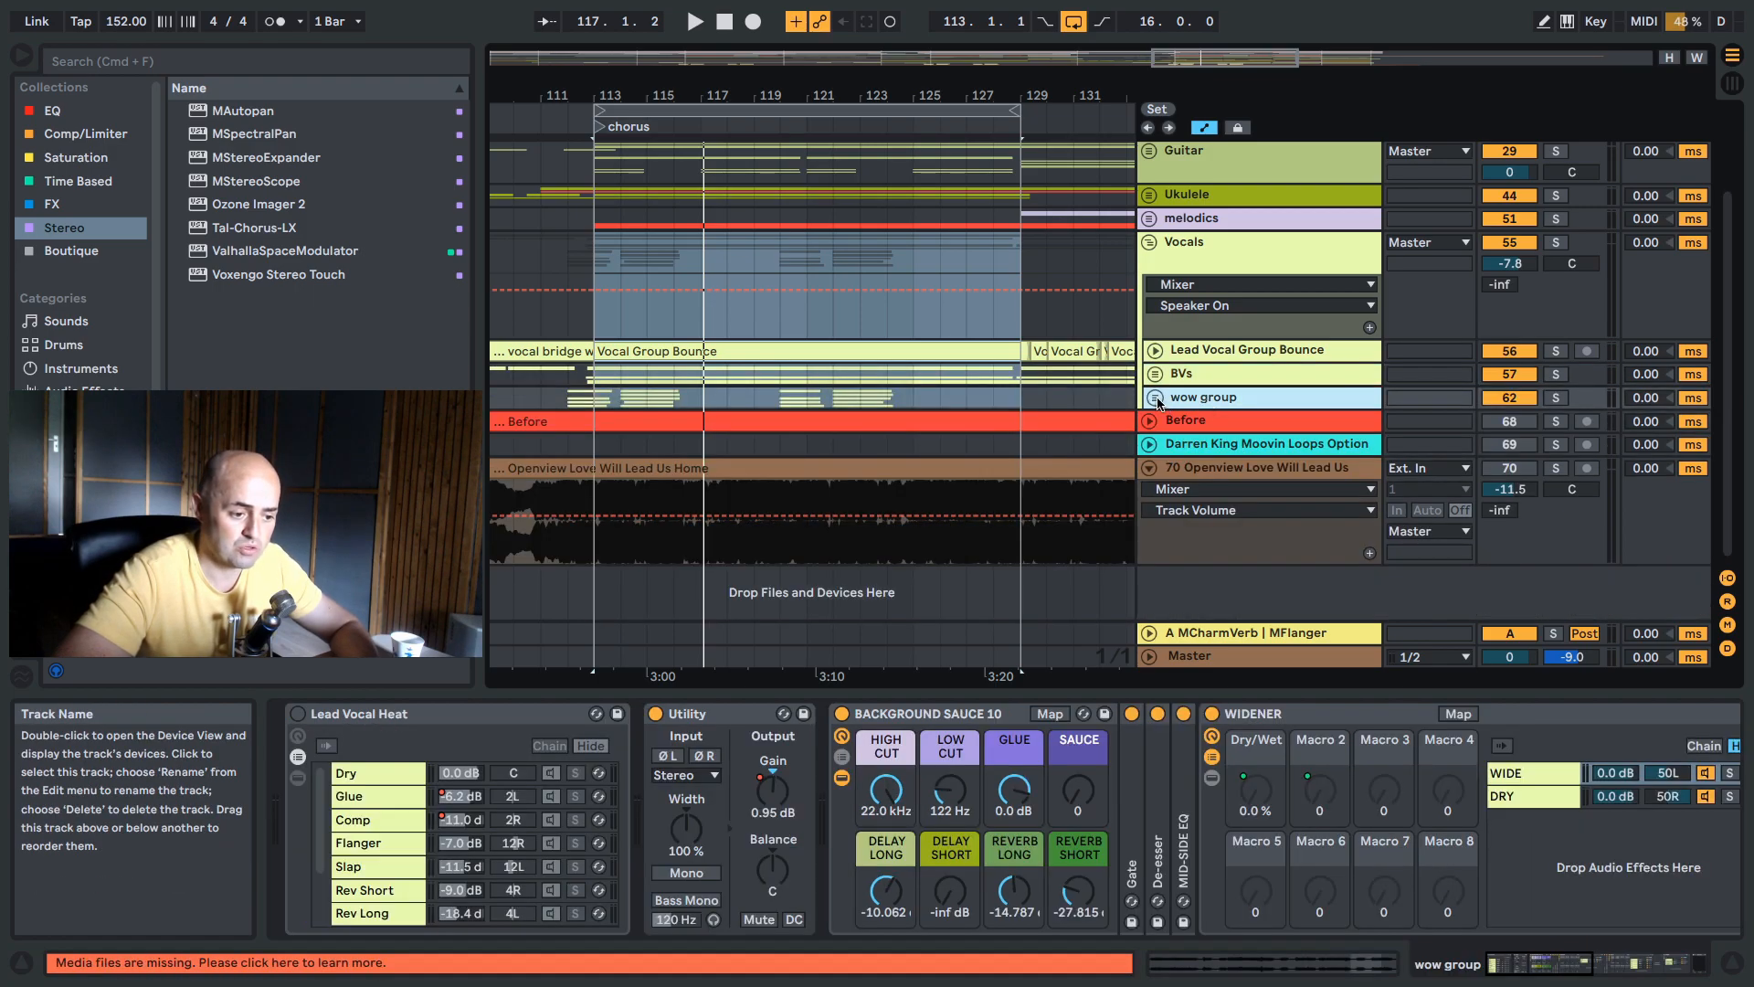
left_click(841, 778)
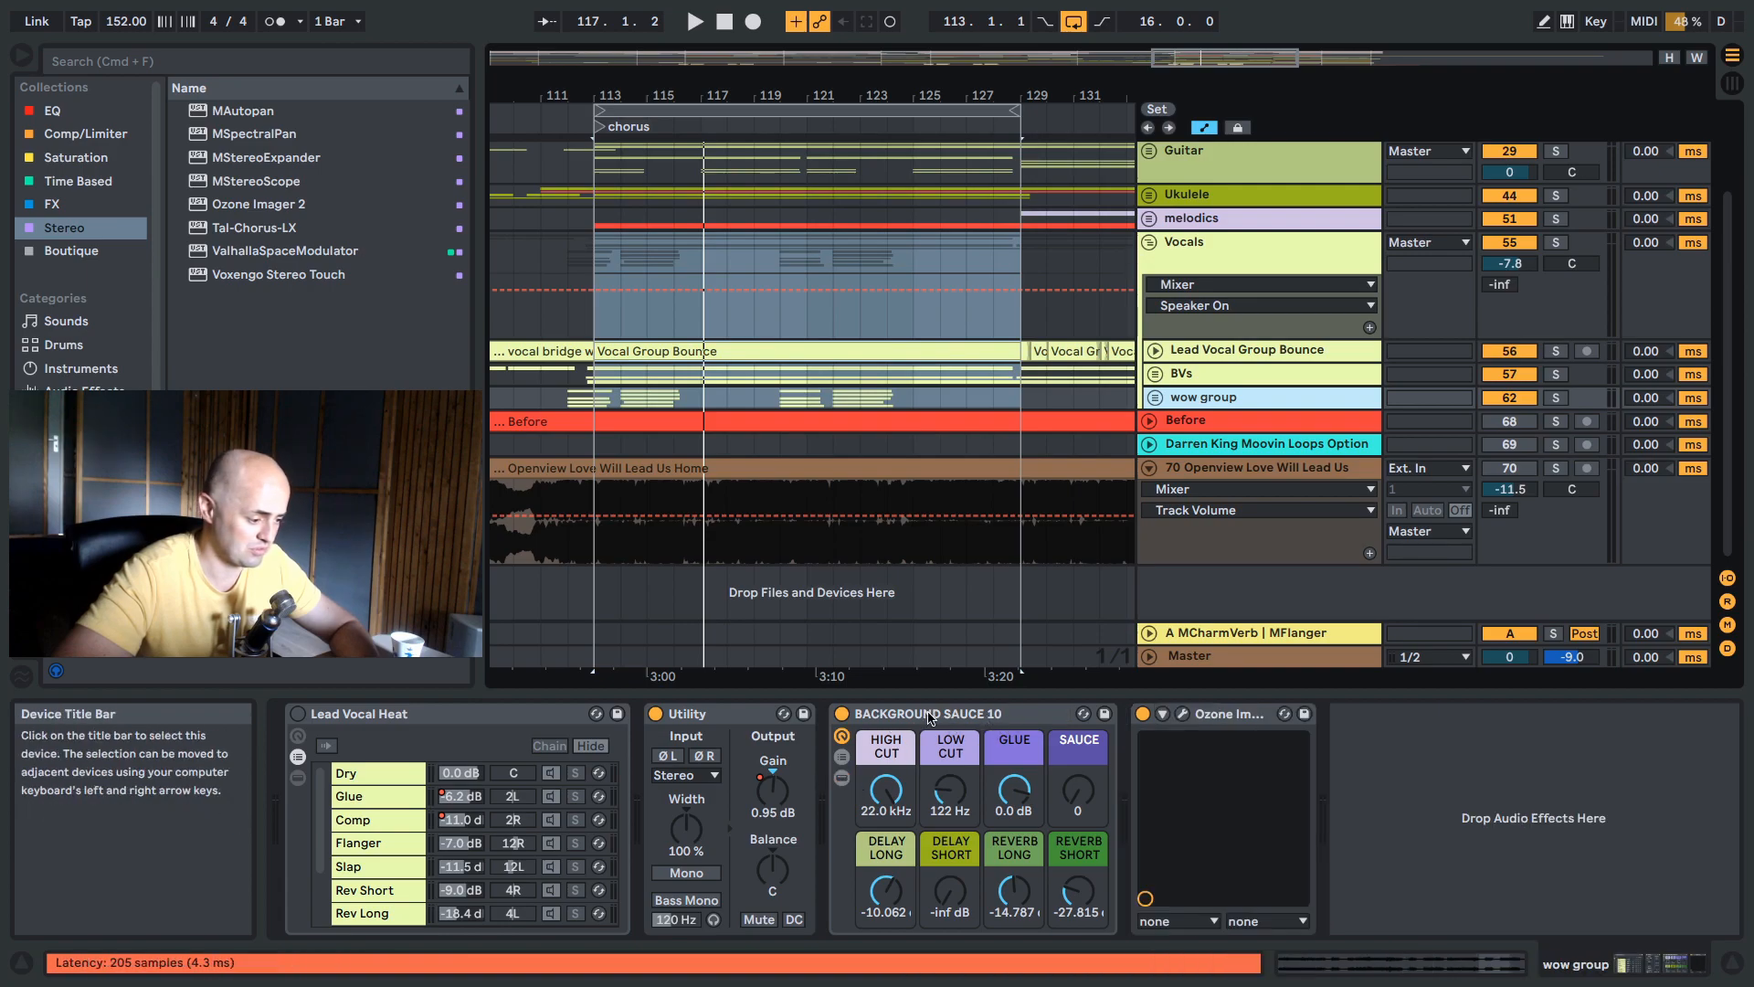
left_click(441, 722)
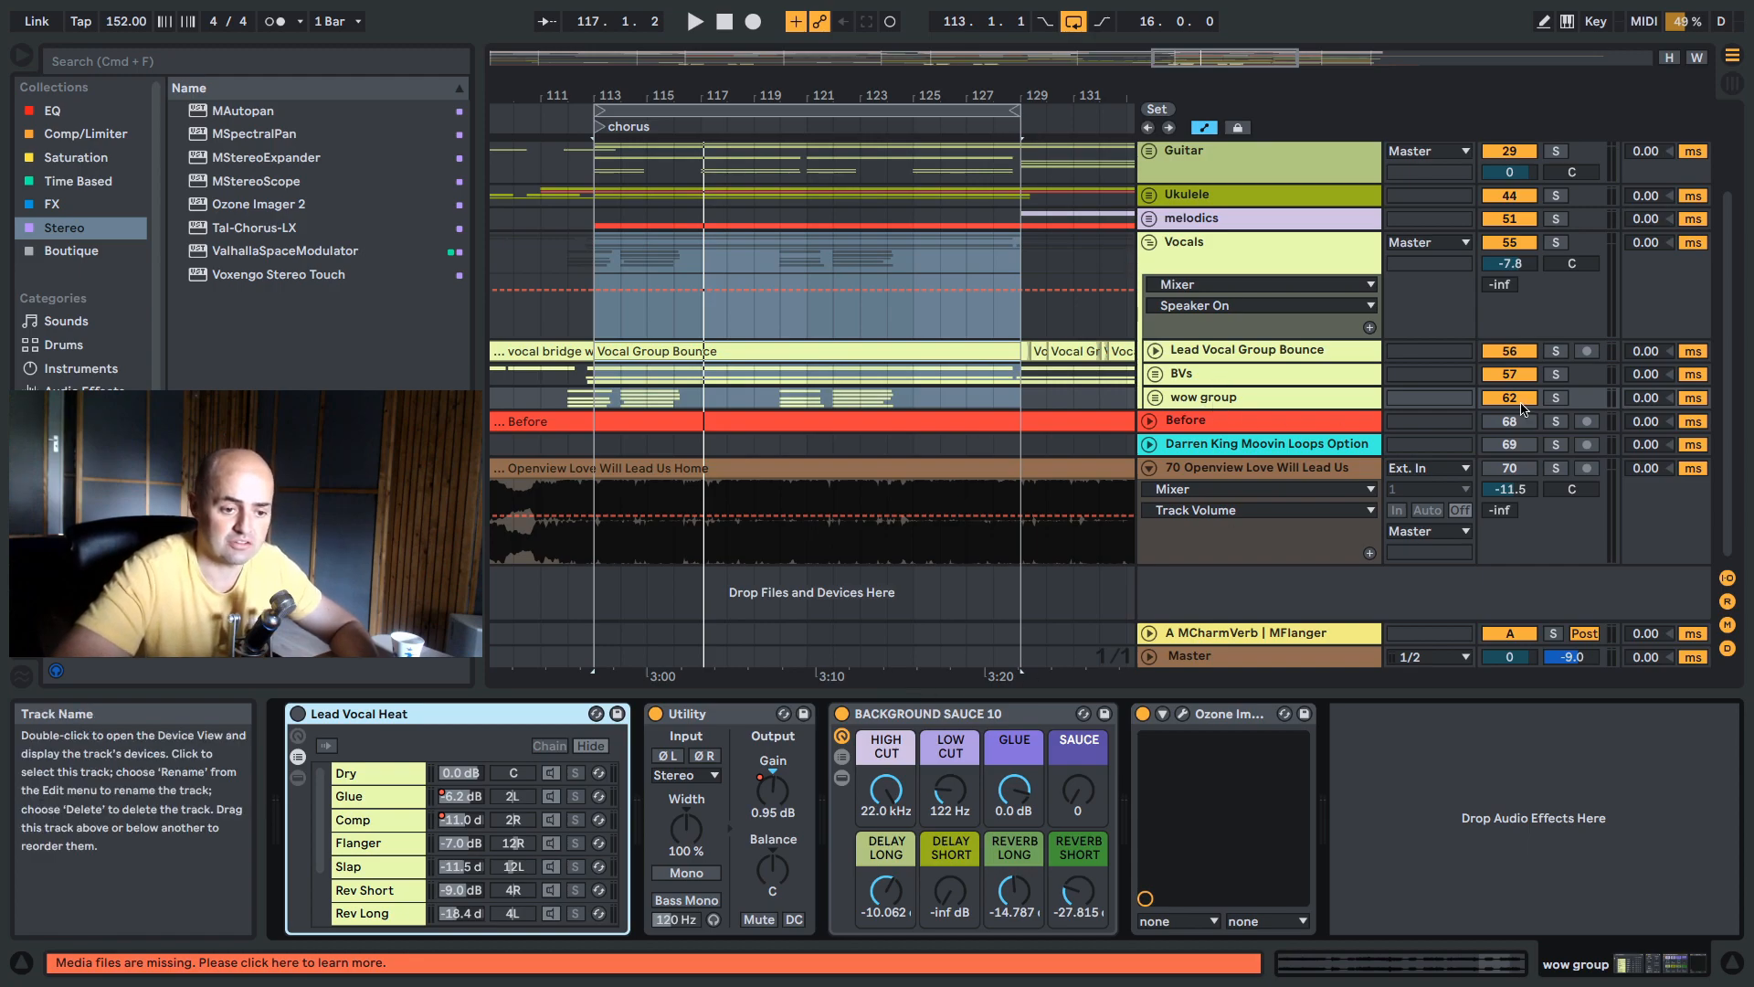
Play the chorus with its vocals from bar 113 and again from bar 115.
left_click(595, 266)
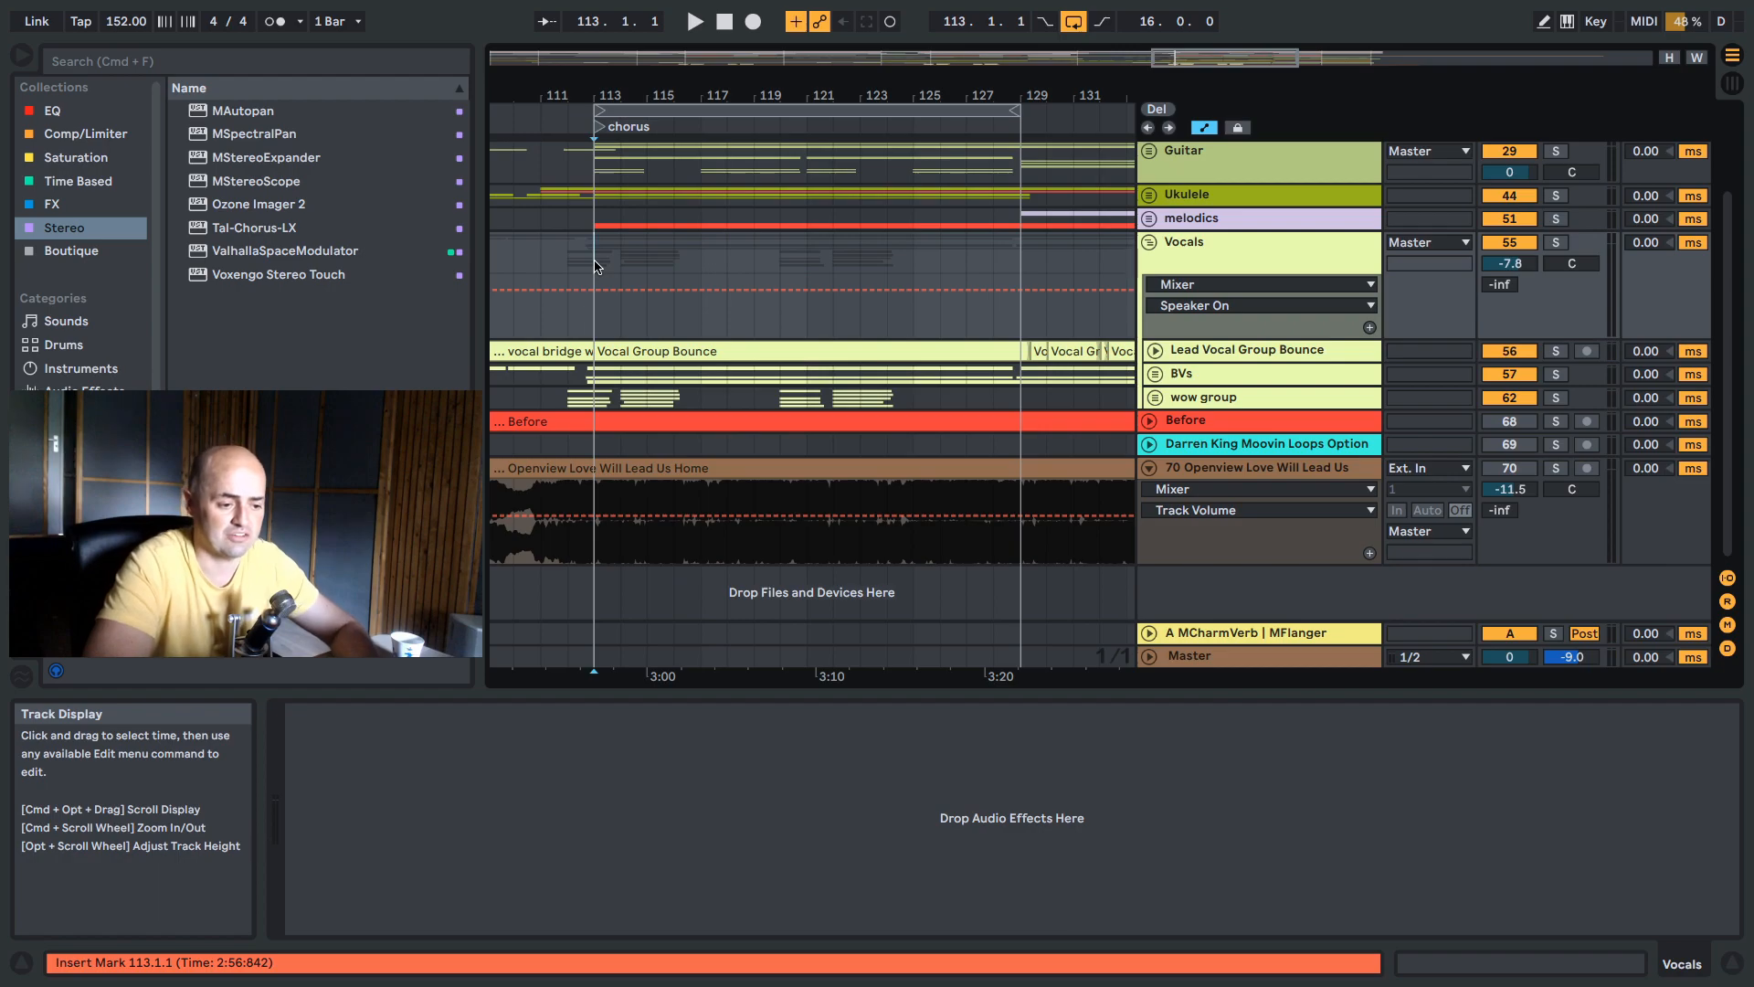
key("space")
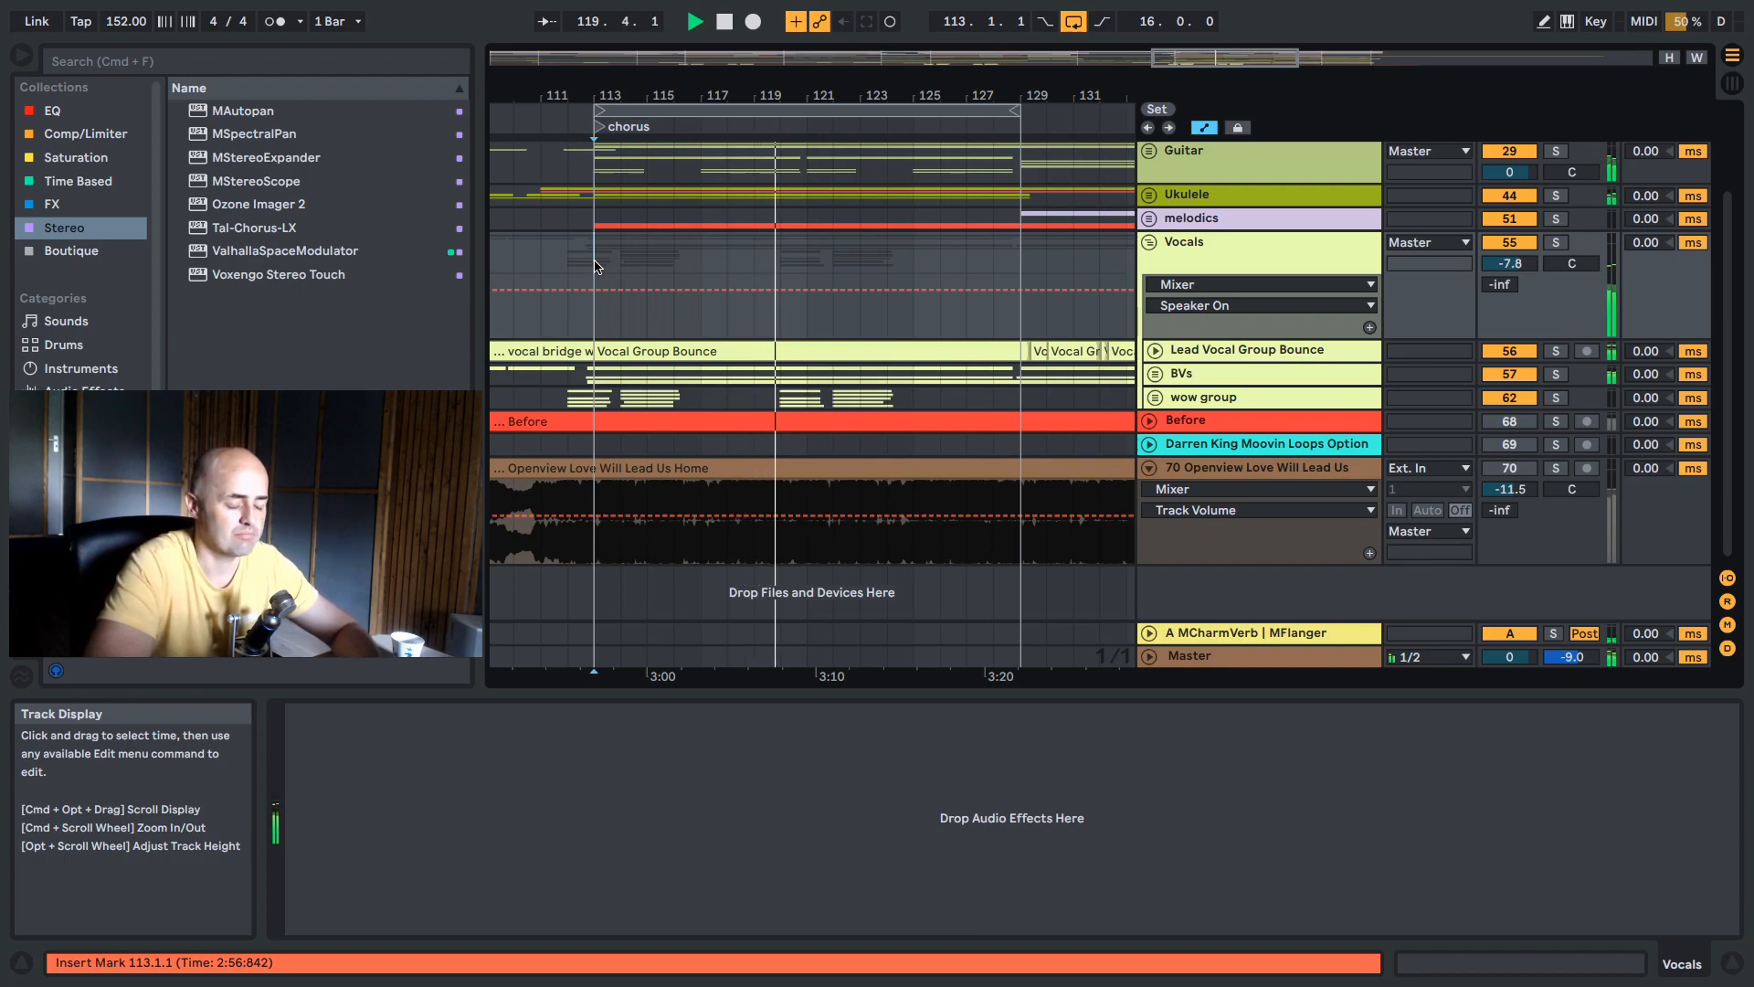
key("space")
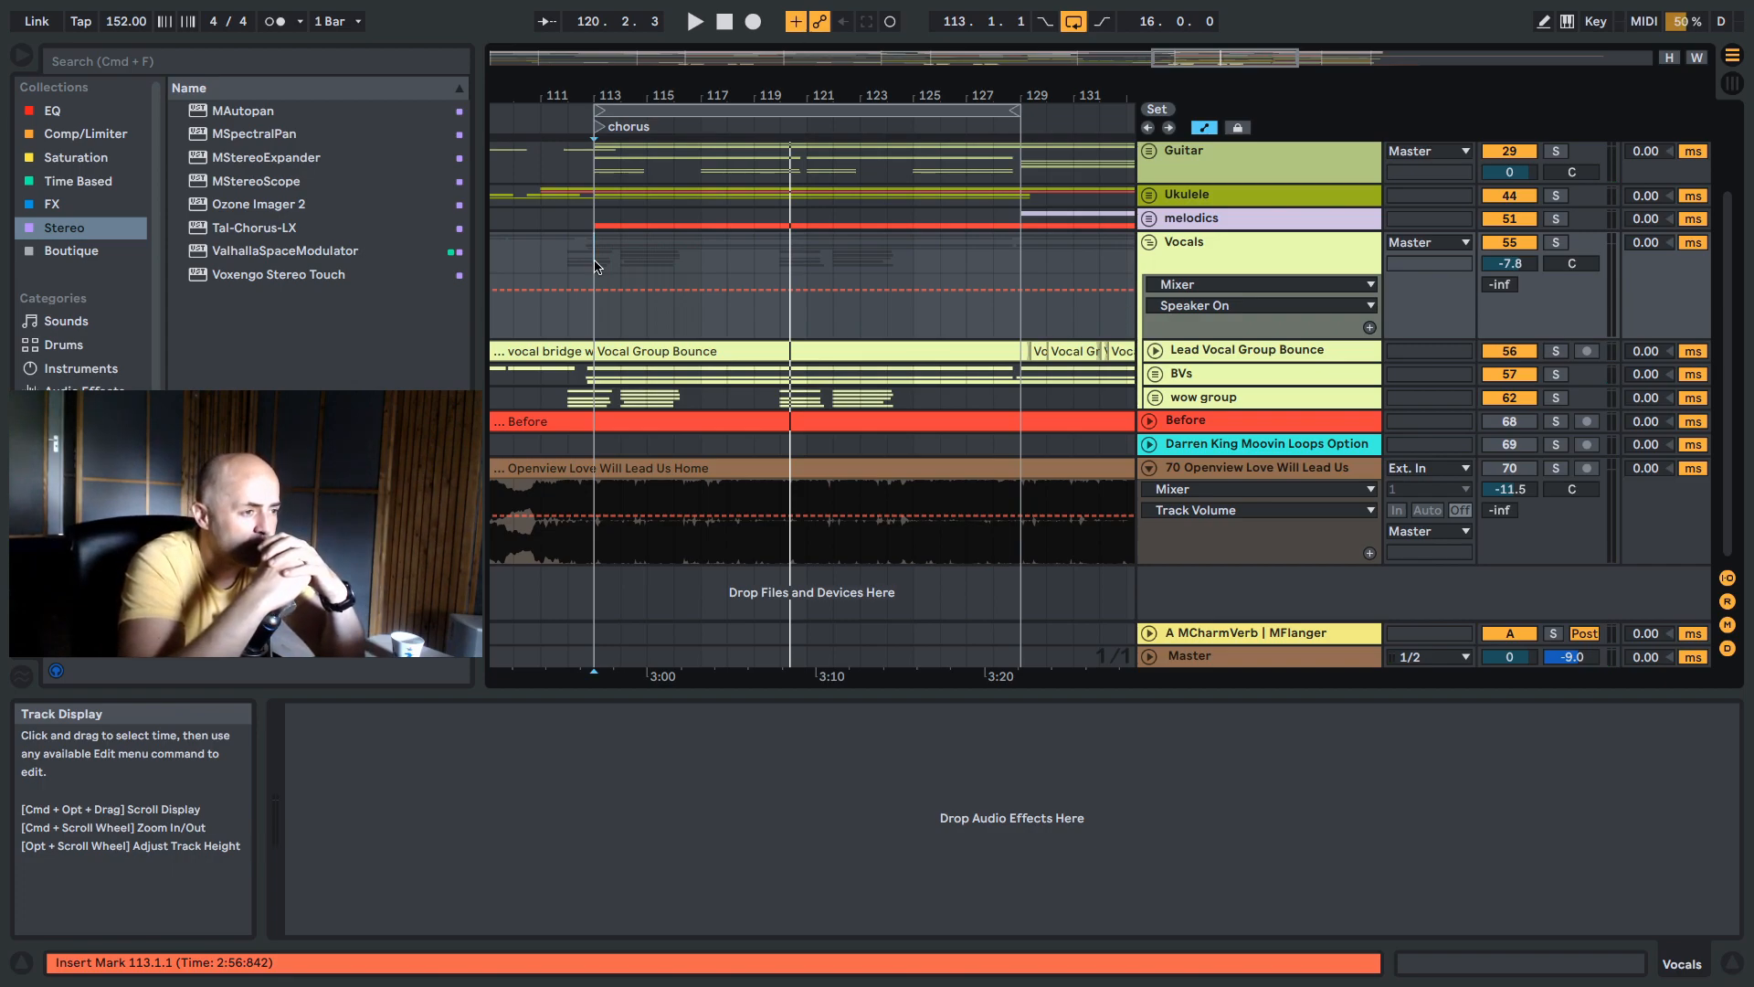
left_click(647, 306)
key("space")
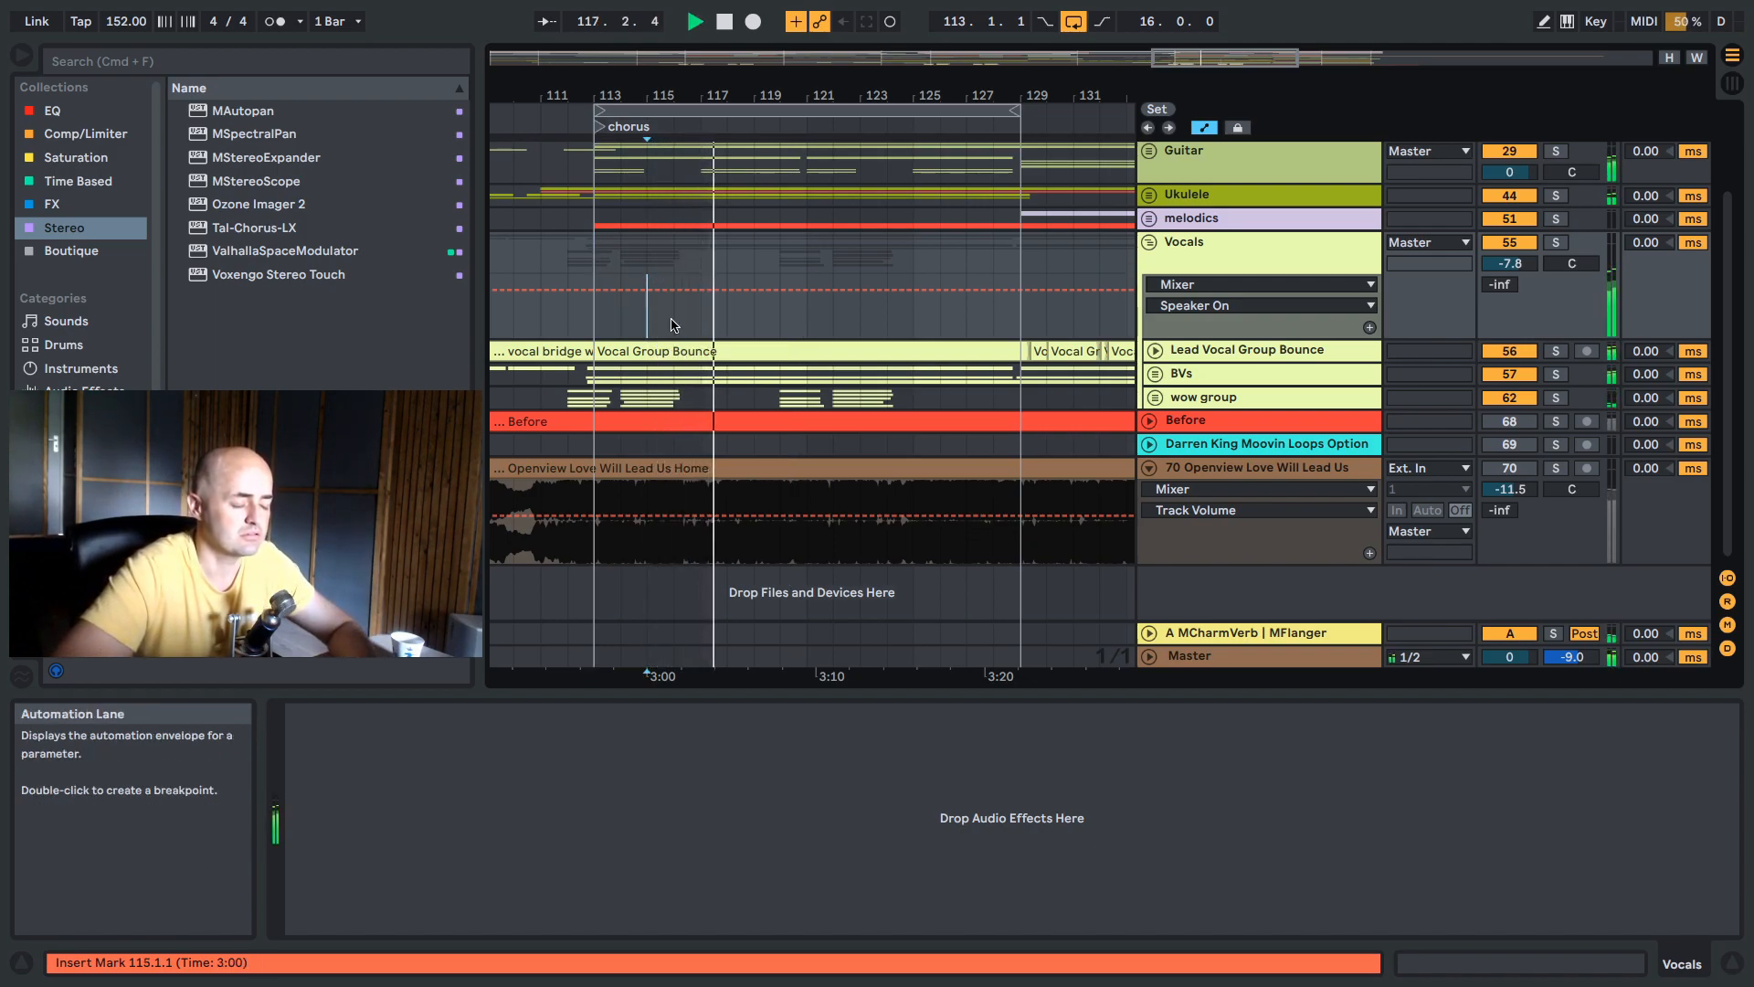
key("space")
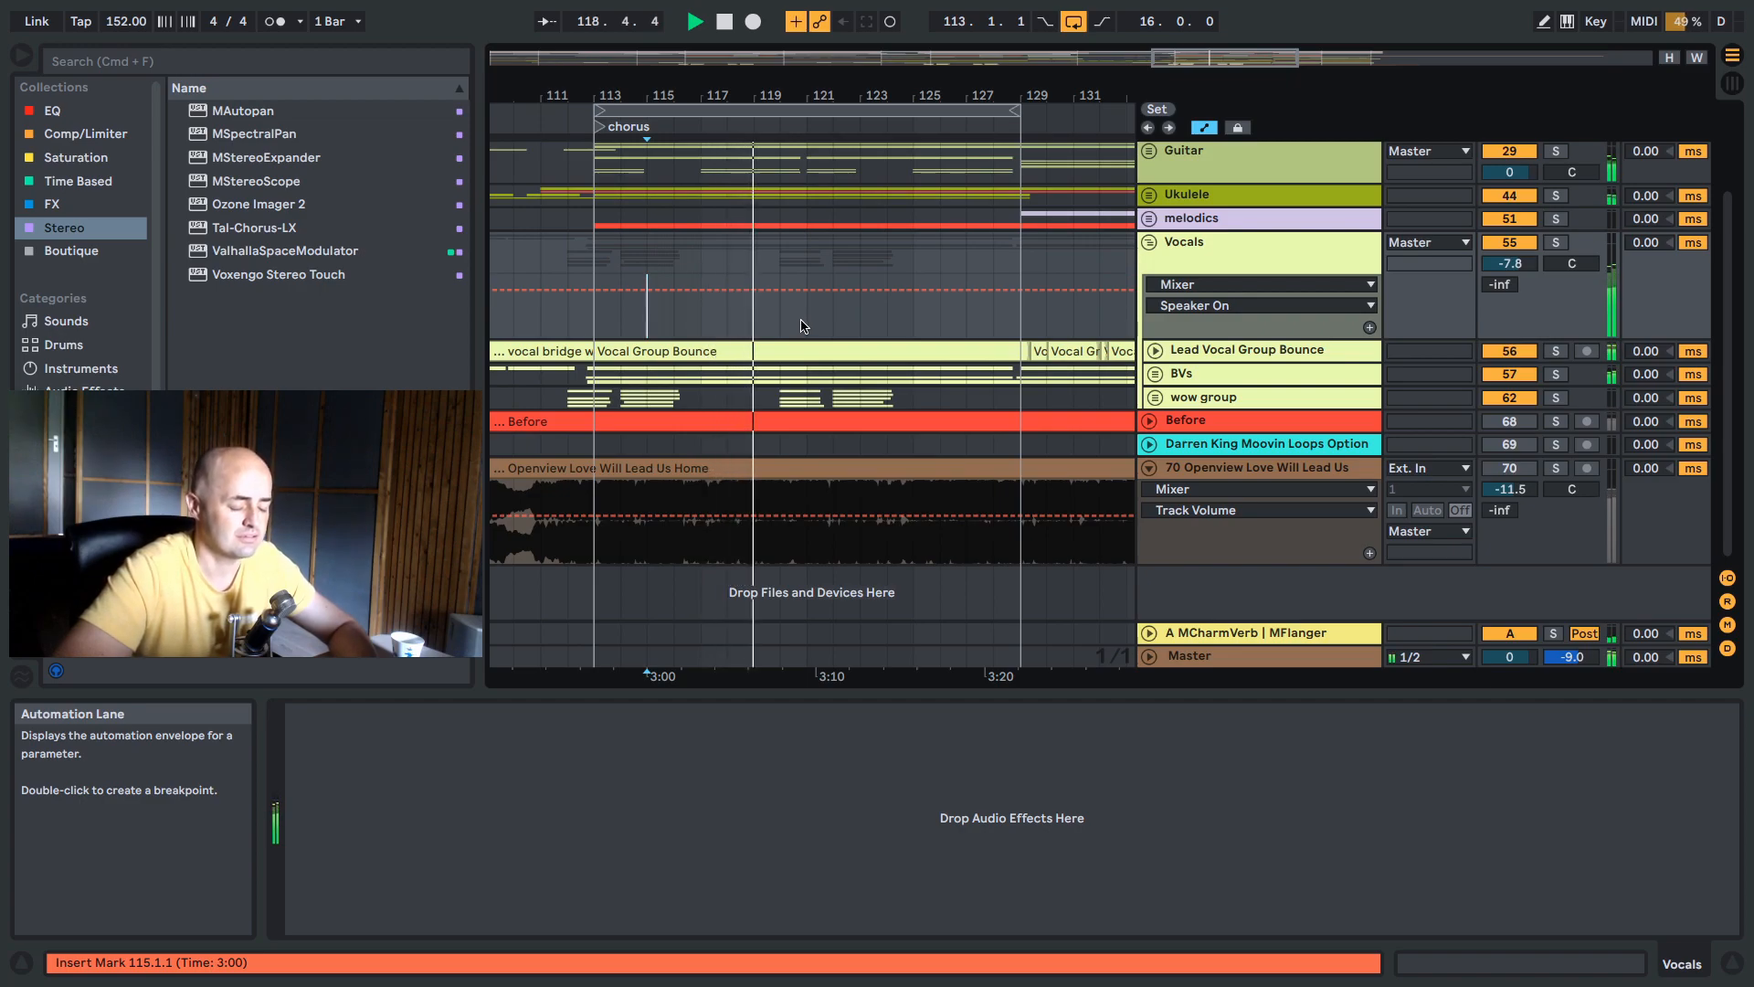
key("space")
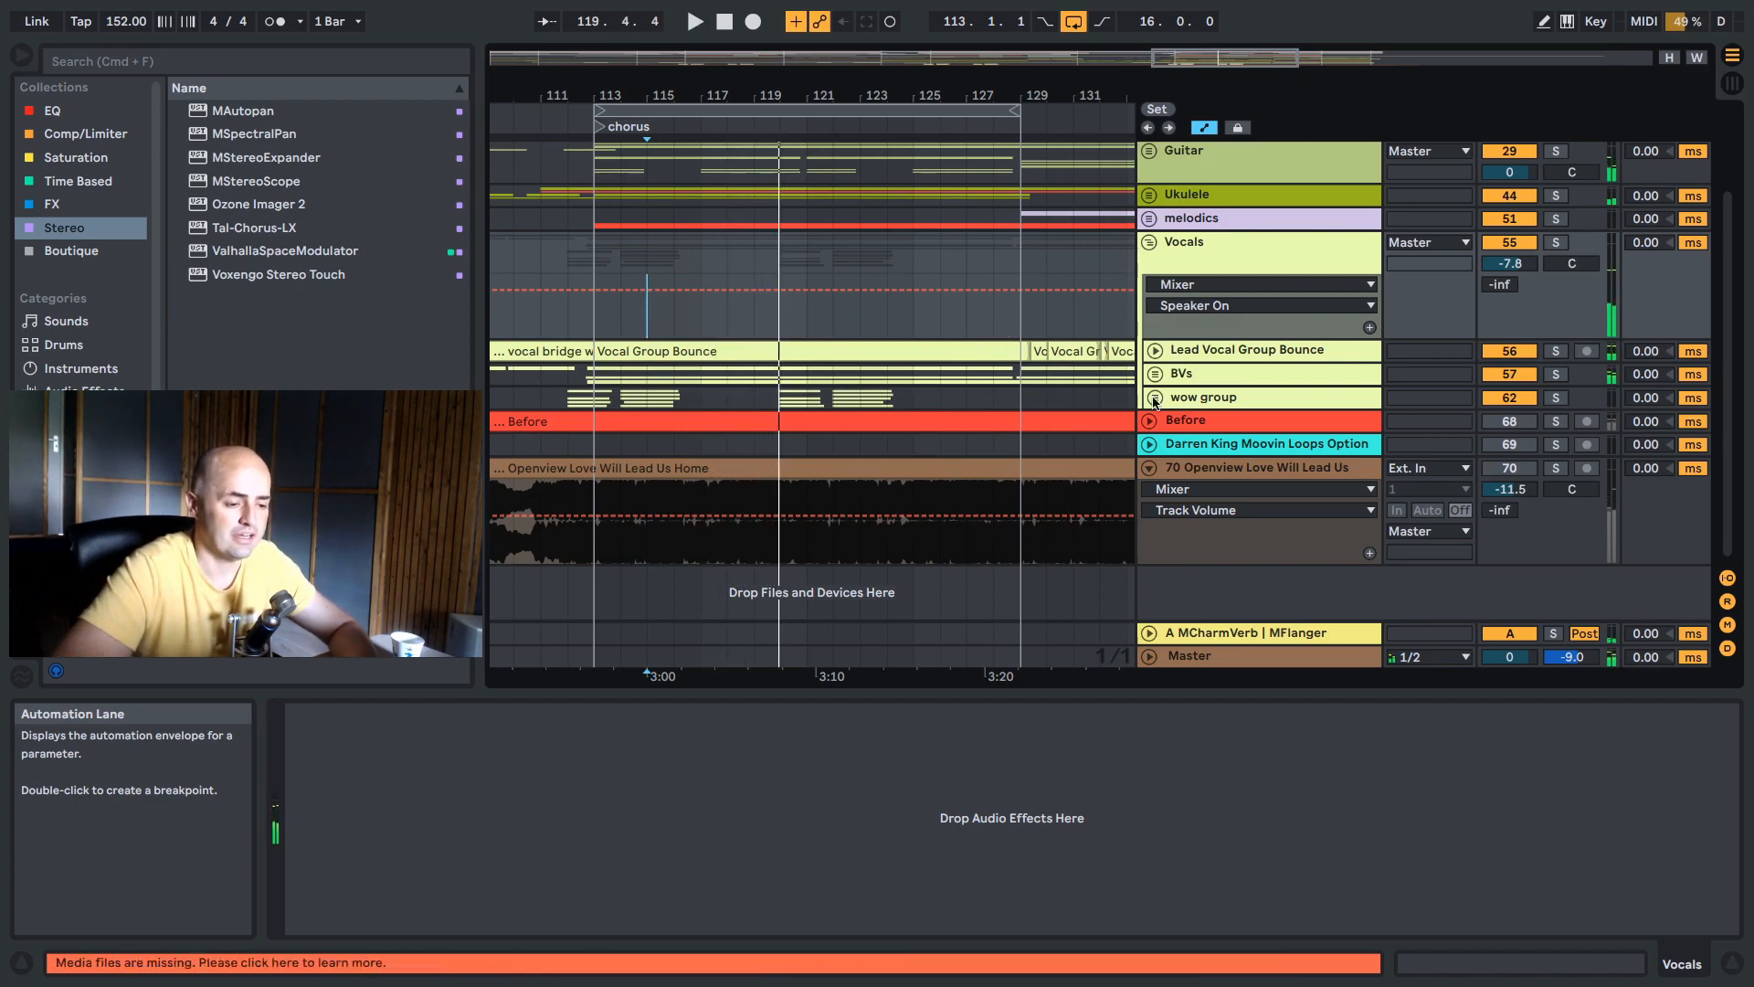
Rename the BVs group as Background and unfold the Lead Vocal Group Bounce track.
left_click(1156, 377)
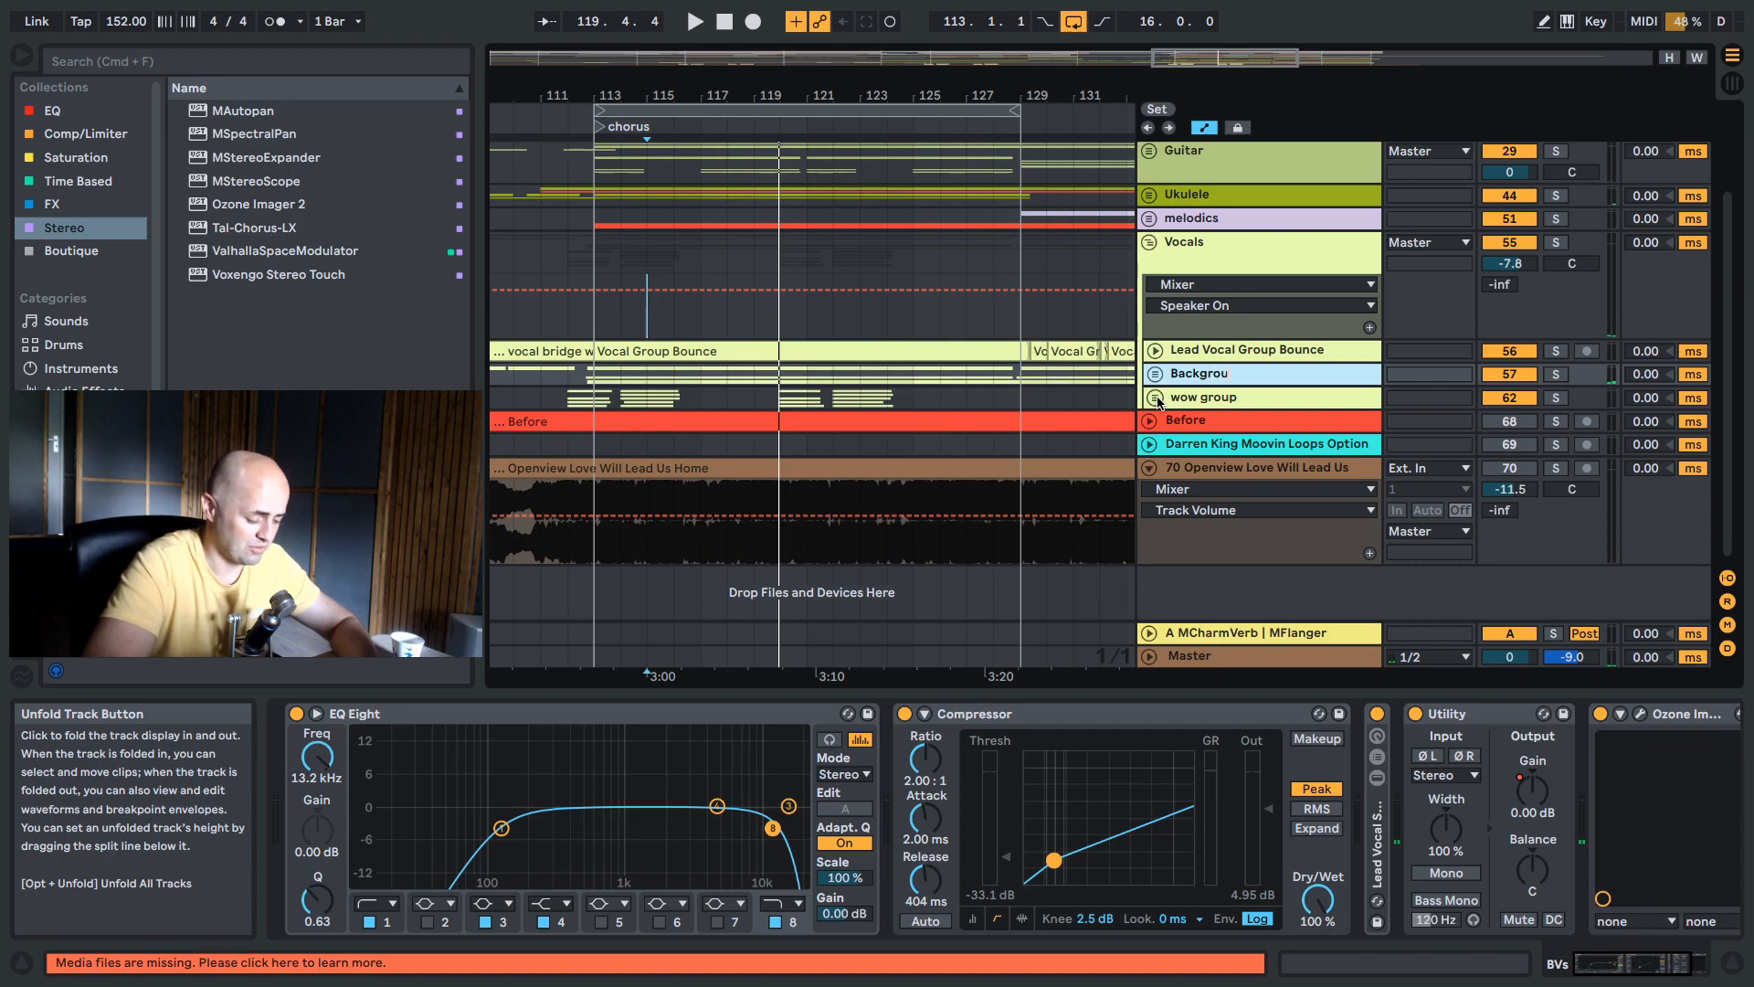
left_click(1155, 349)
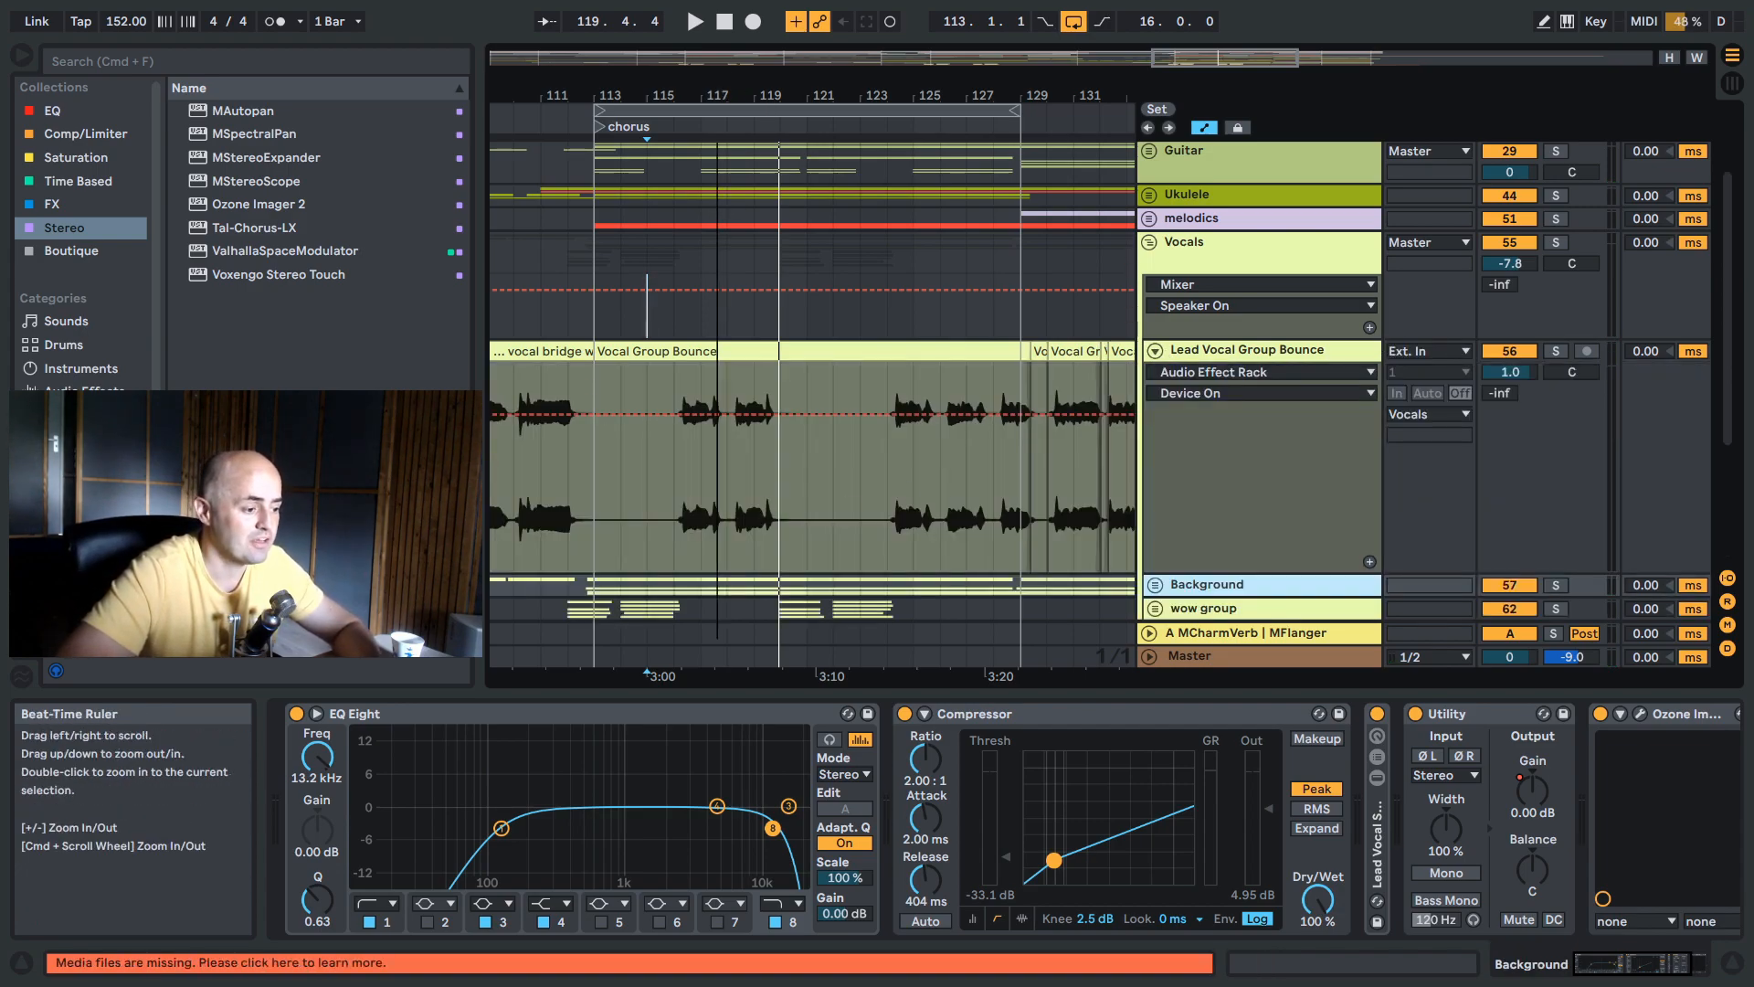
Play the lead vocal phrase starting at bar 116 on the Lead Vocal Group Bounce track.
left_click_drag(722, 92, 697, 499)
left_click(631, 484)
key("space")
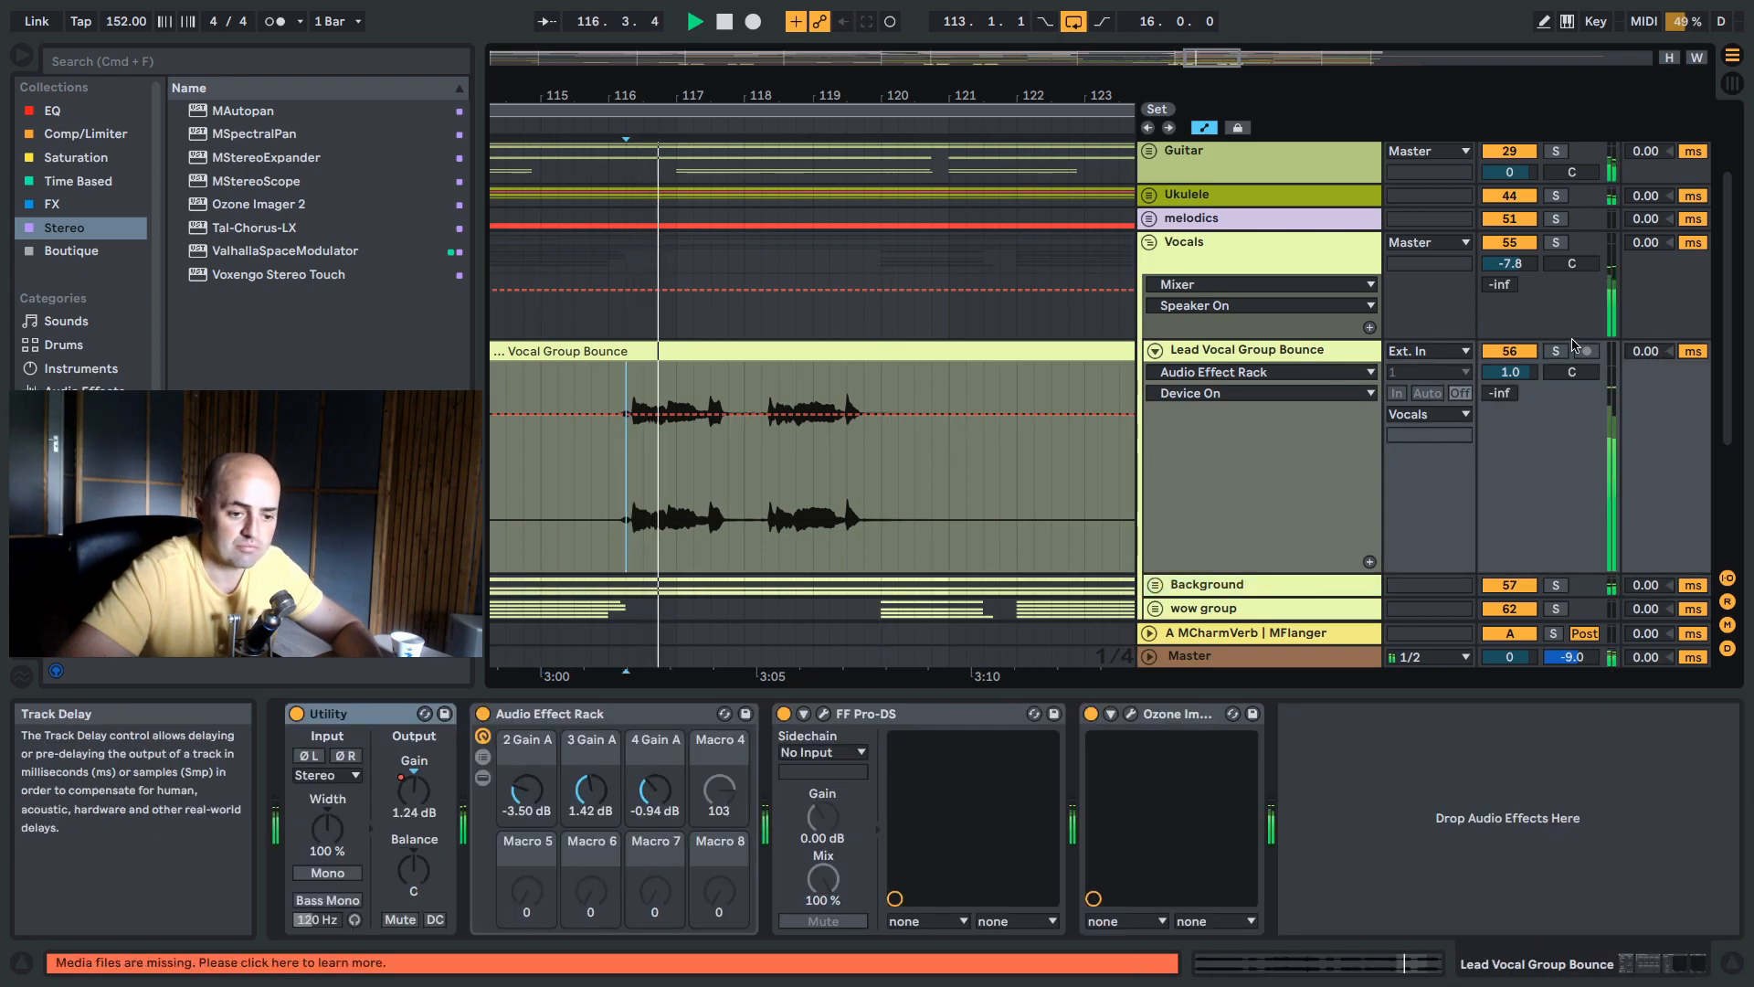
key("space")
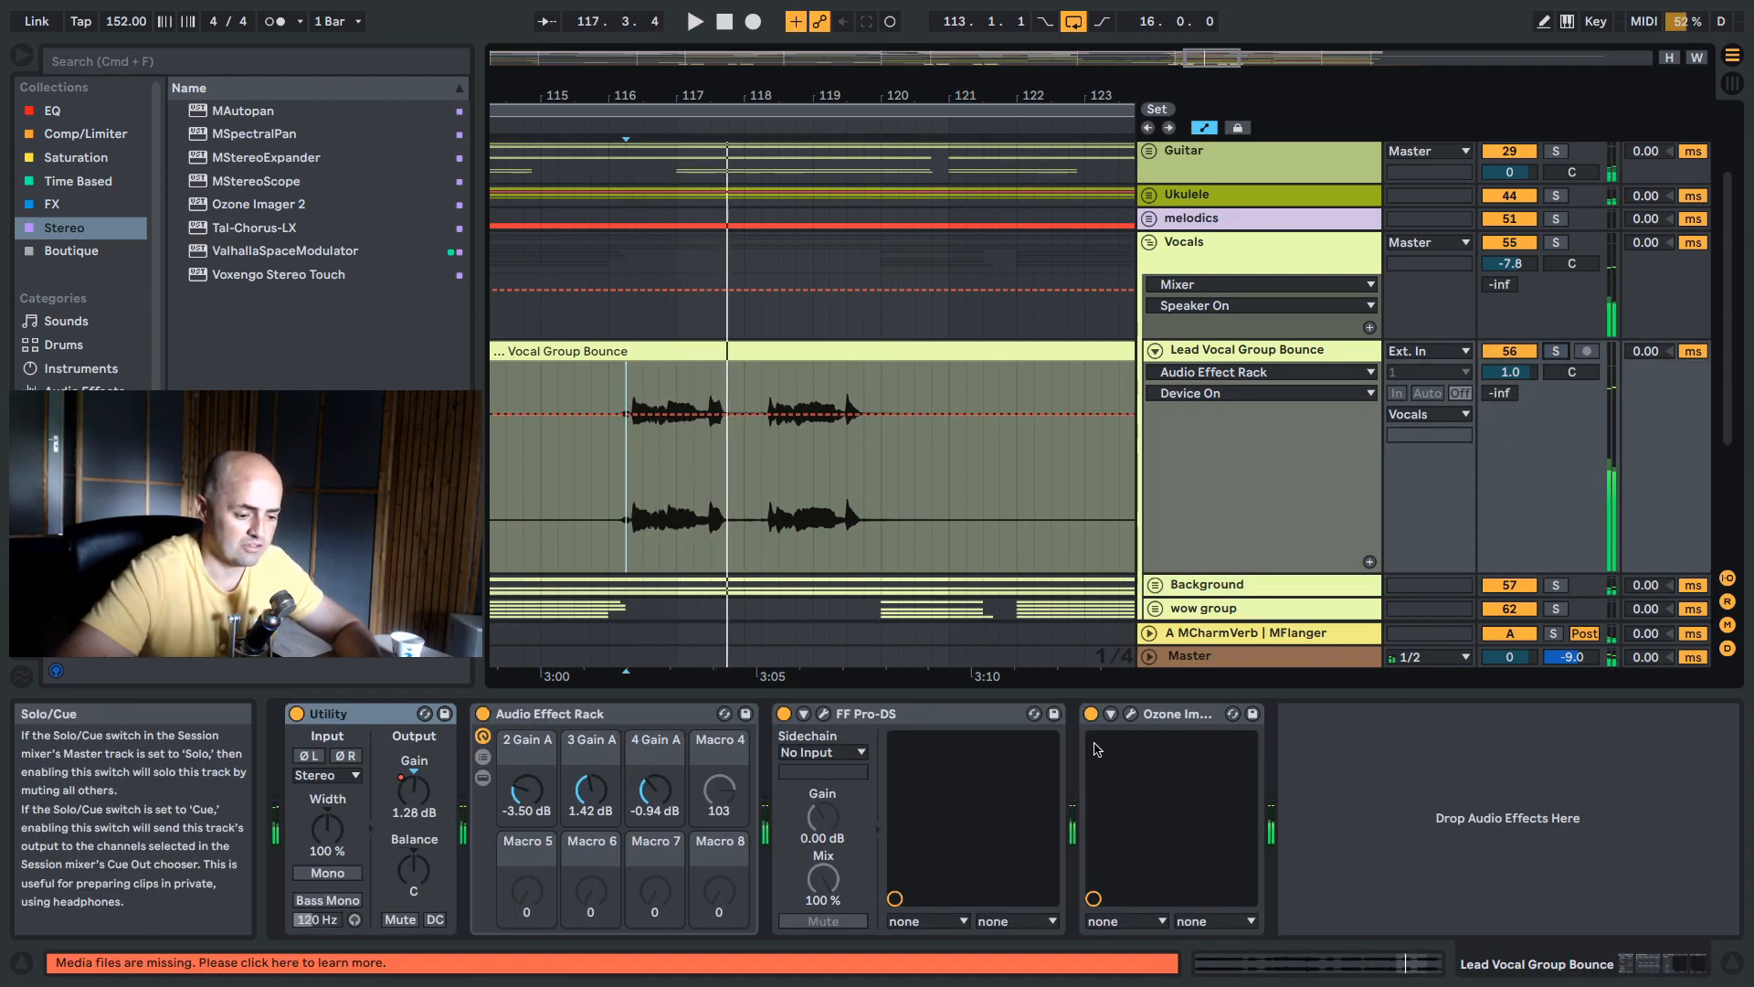
Bypass Ozone Imager 2 on the Lead Vocal Group Bounce track, audition the phrase, and delete the device.
left_click(1094, 718)
key("space")
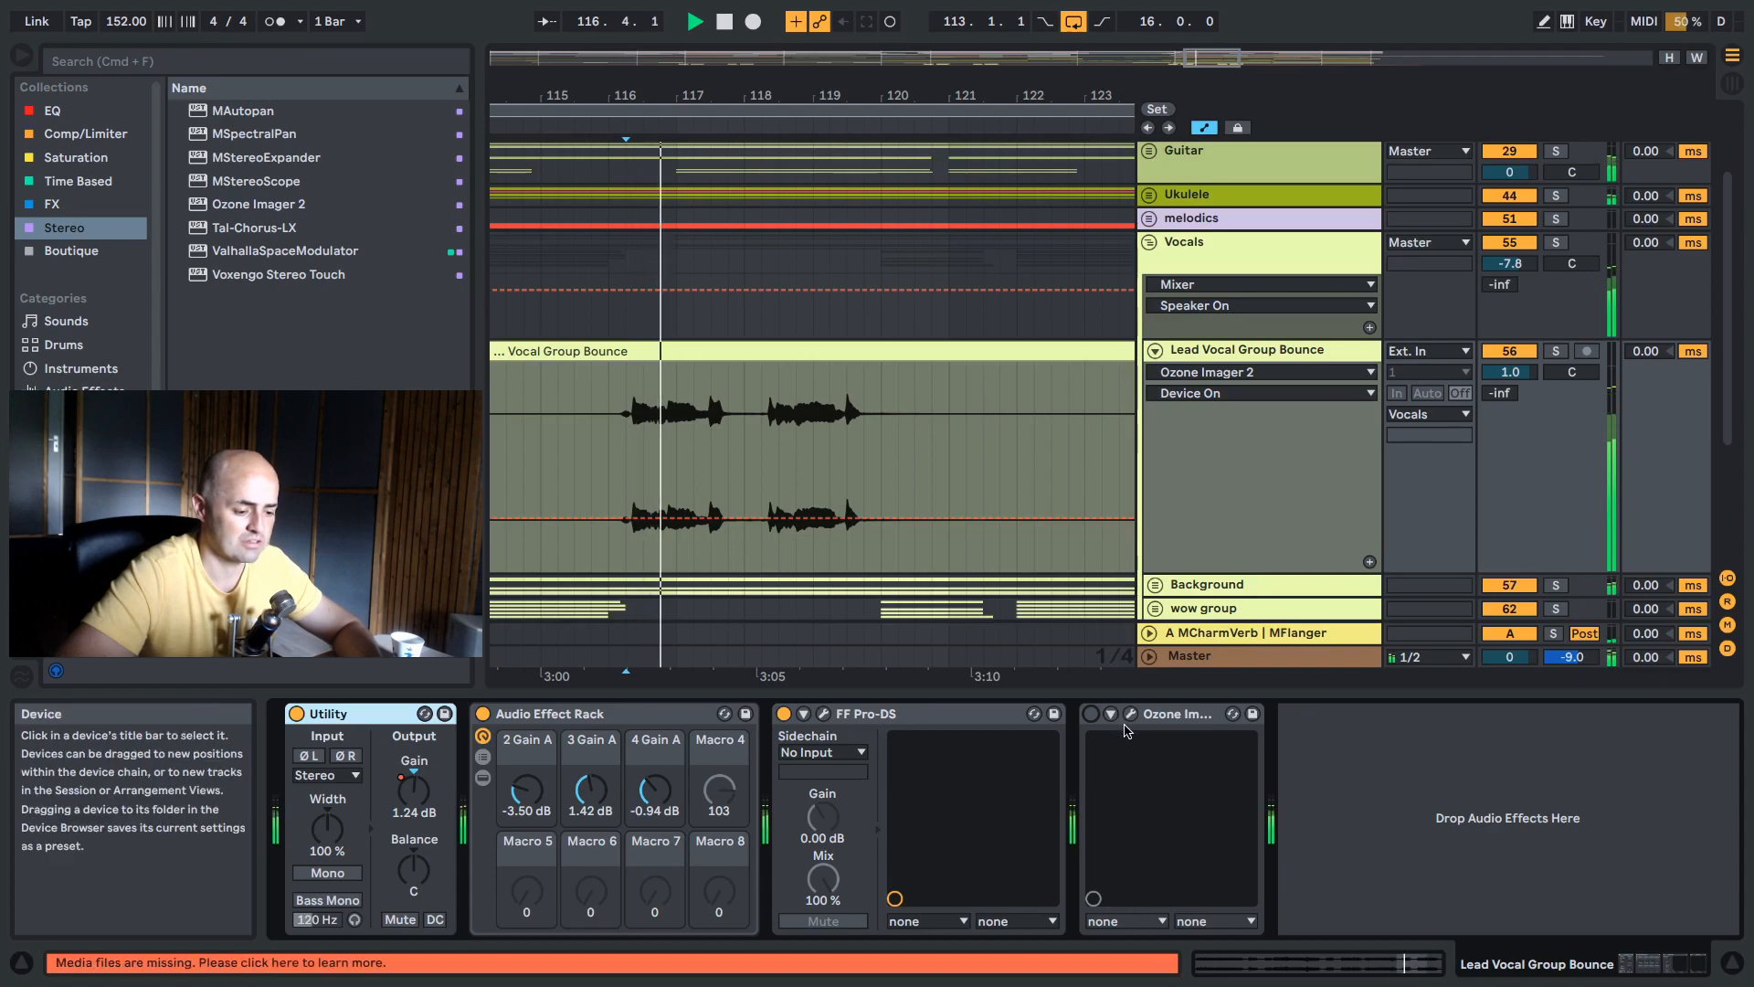
key("space")
left_click(1164, 716)
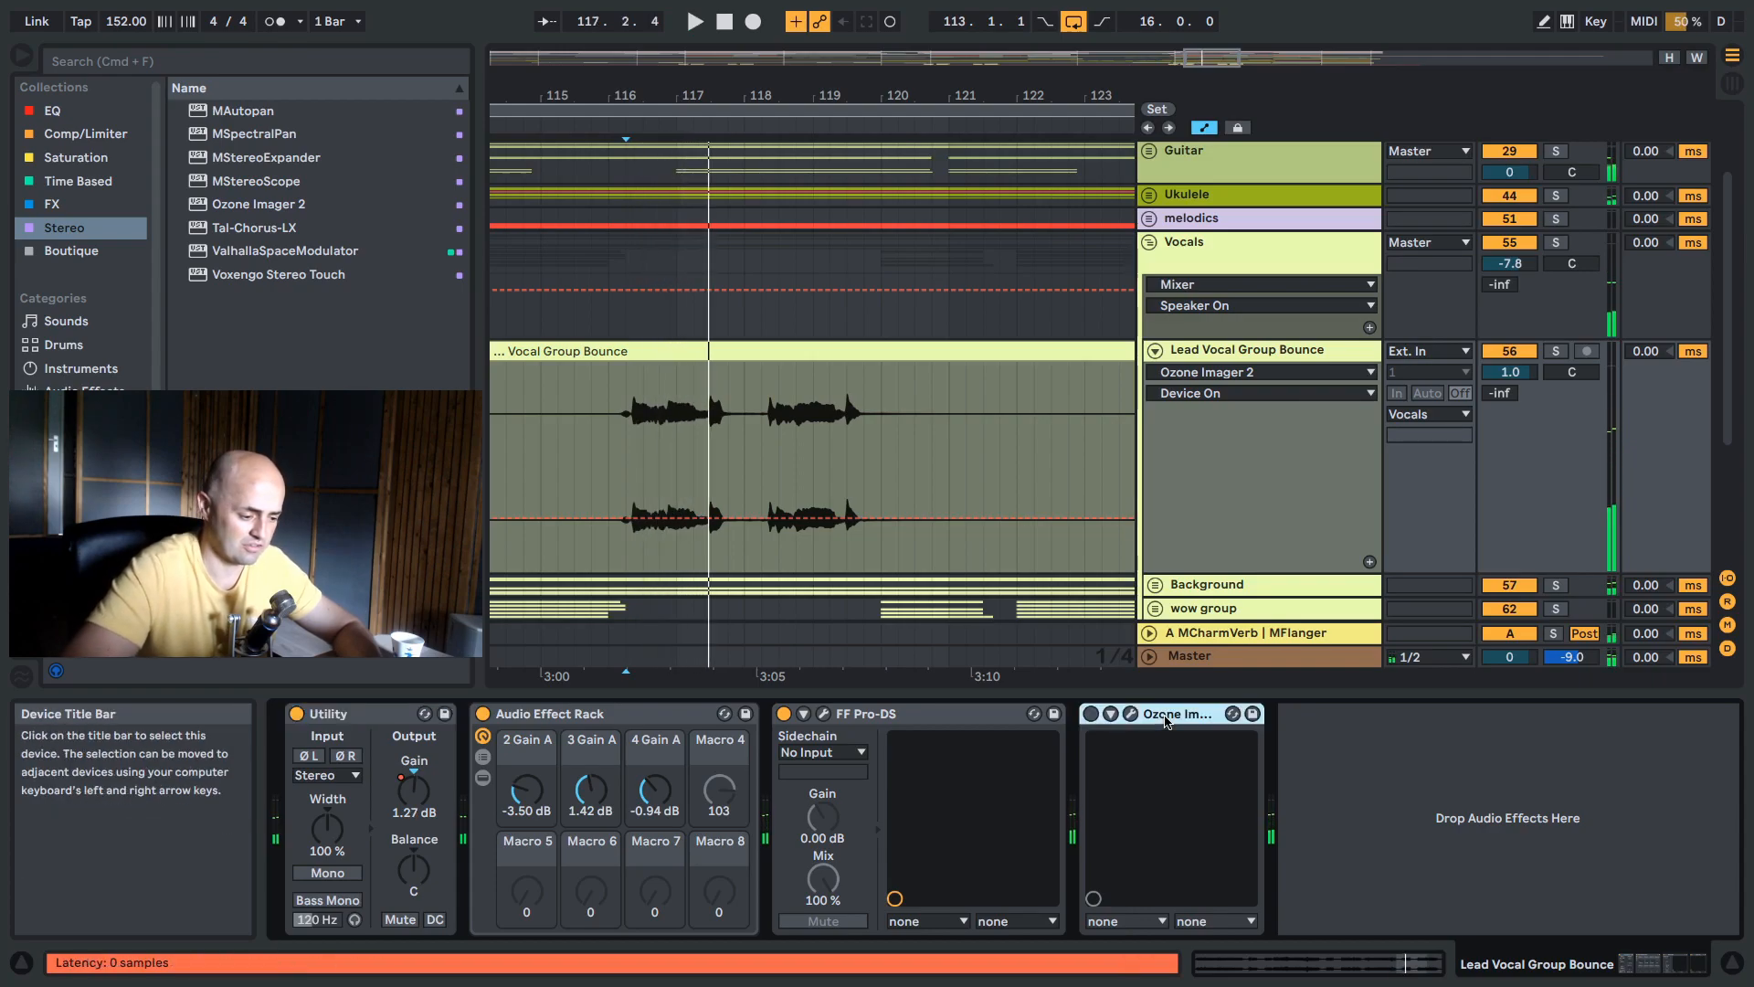
key("Delete")
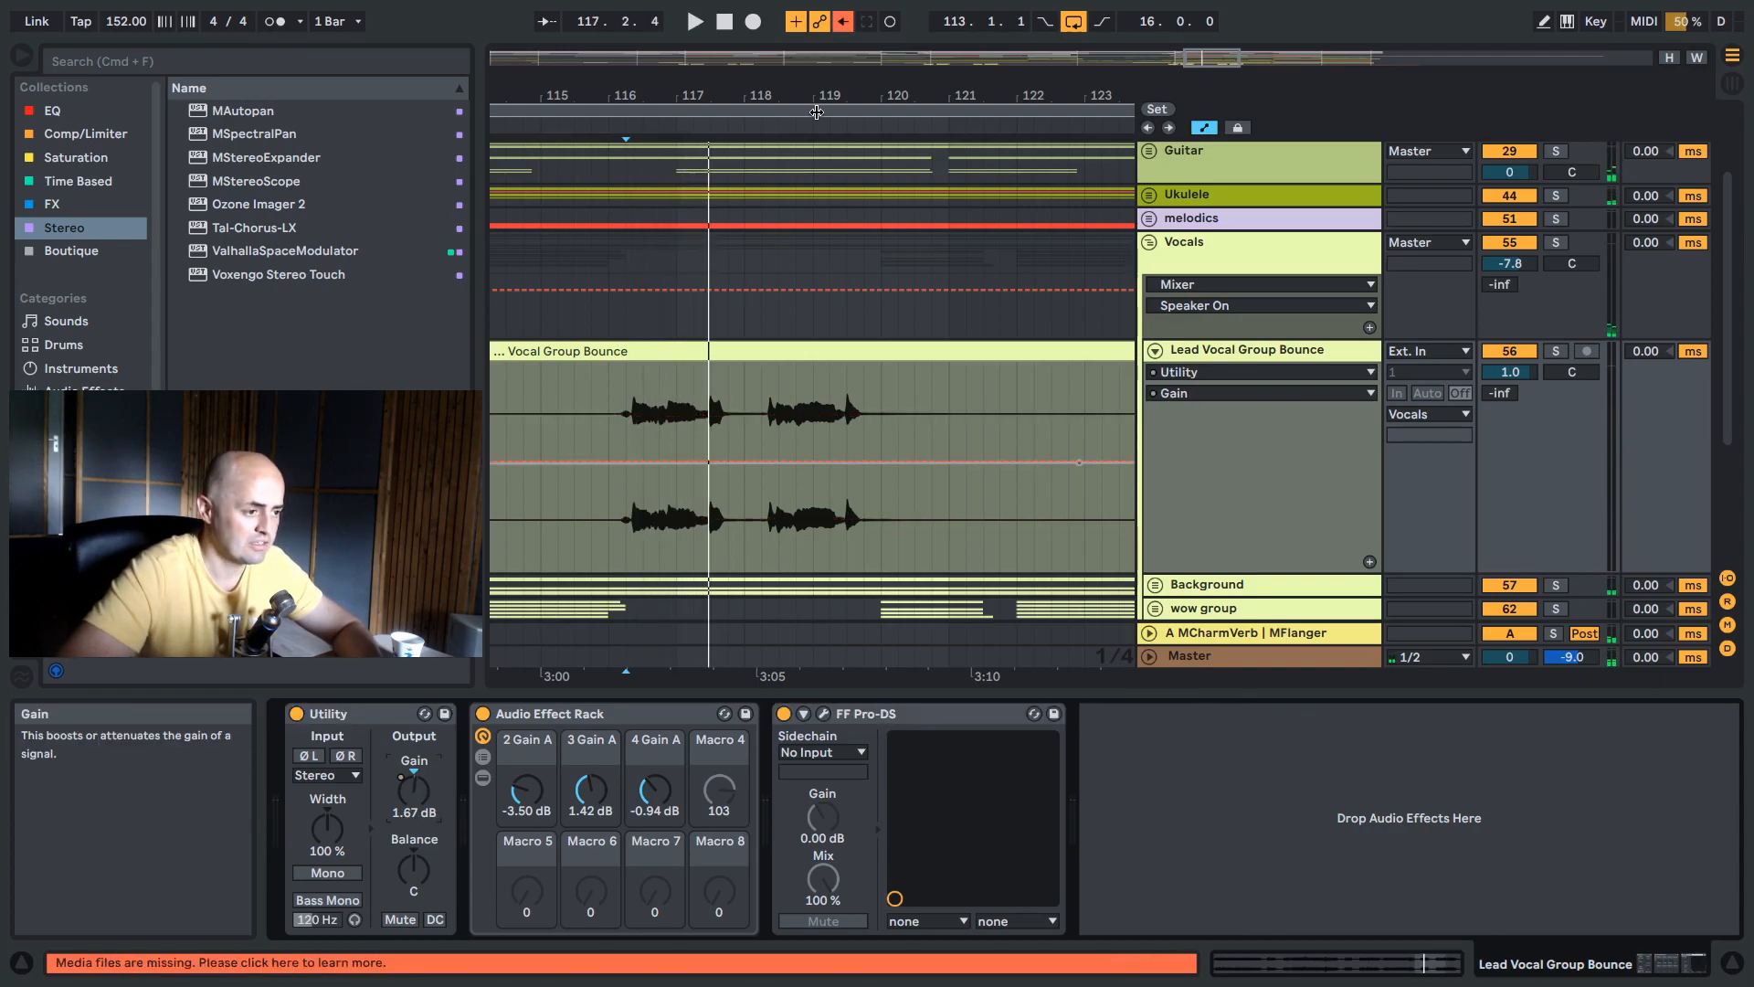
Deactivate the Utility device on the Lead Vocal Group Bounce track and play the phrase at bar 116.
left_click_drag(830, 95, 828, 64)
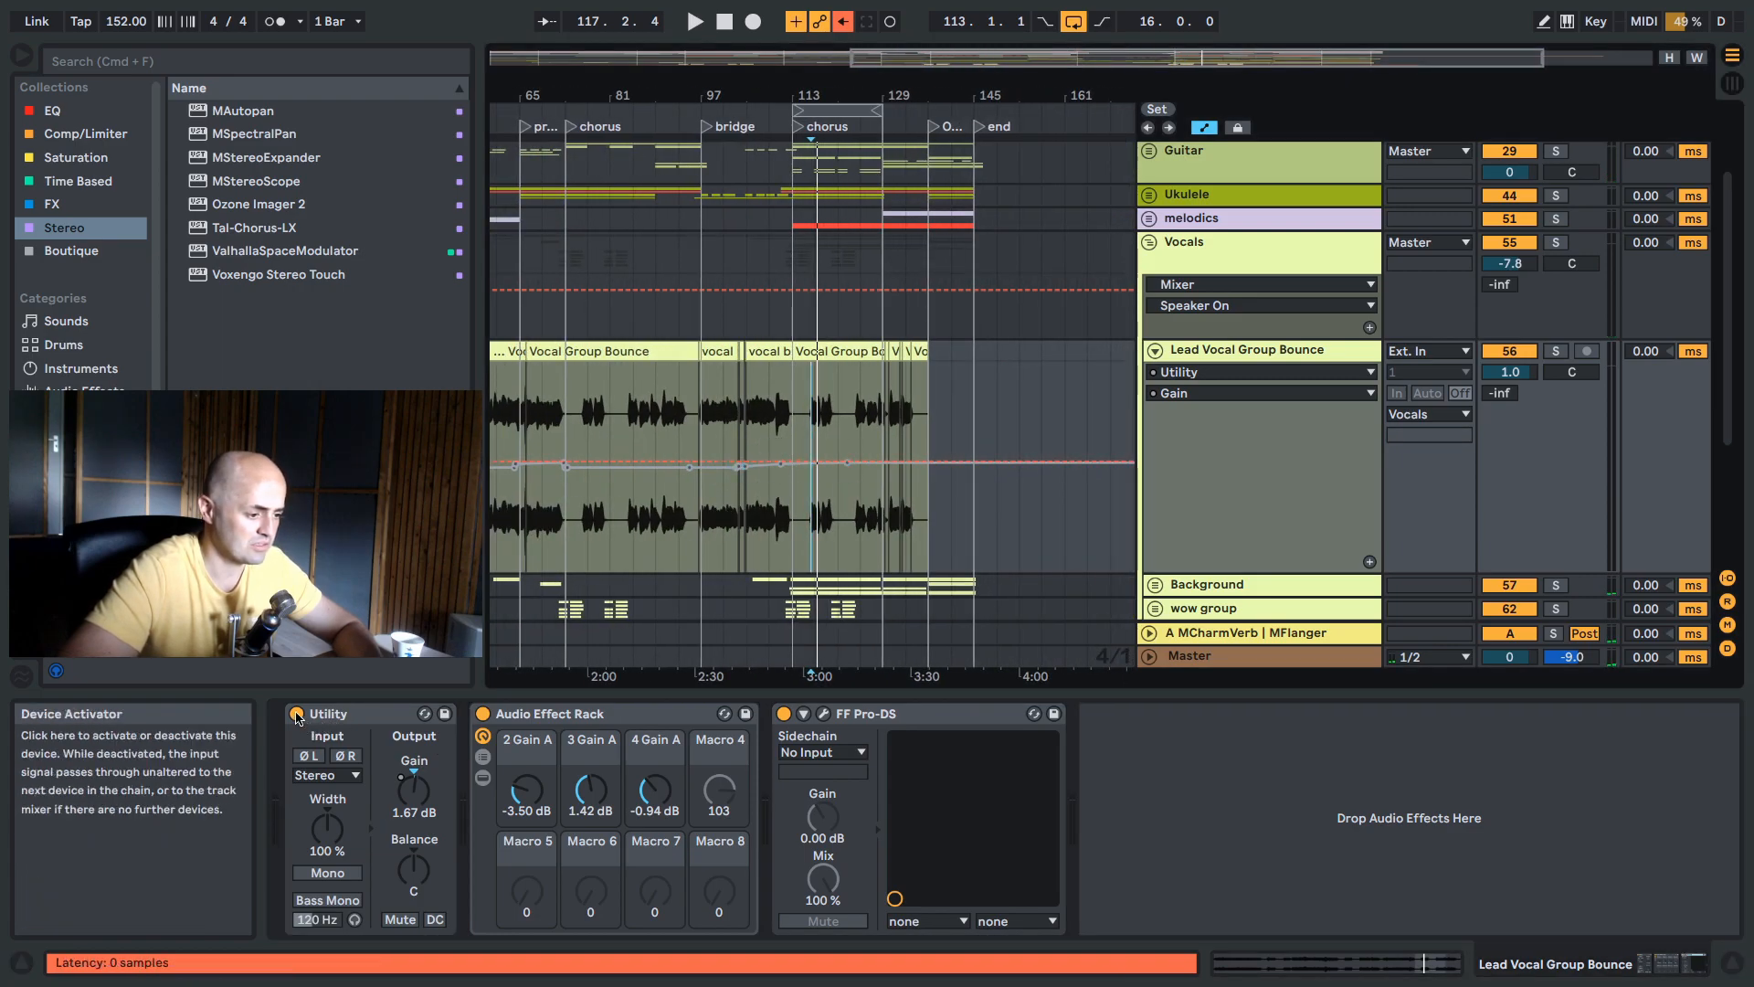
left_click(296, 713)
left_click_drag(820, 95, 820, 121)
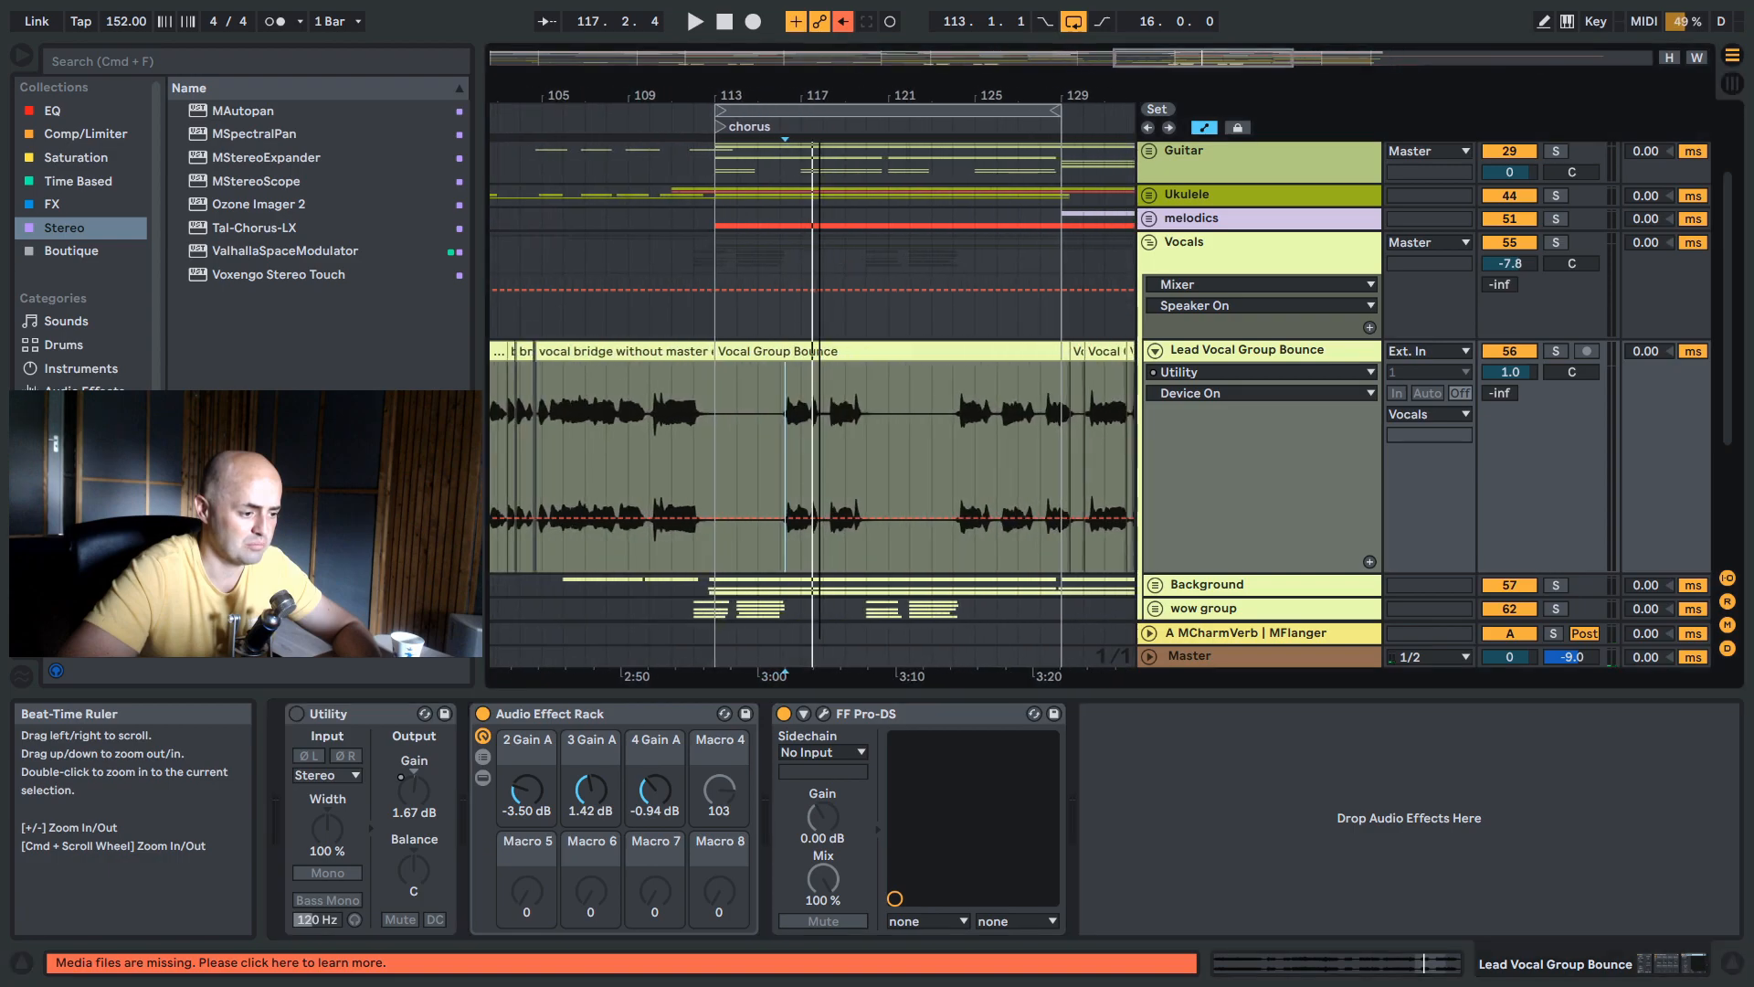
key("space")
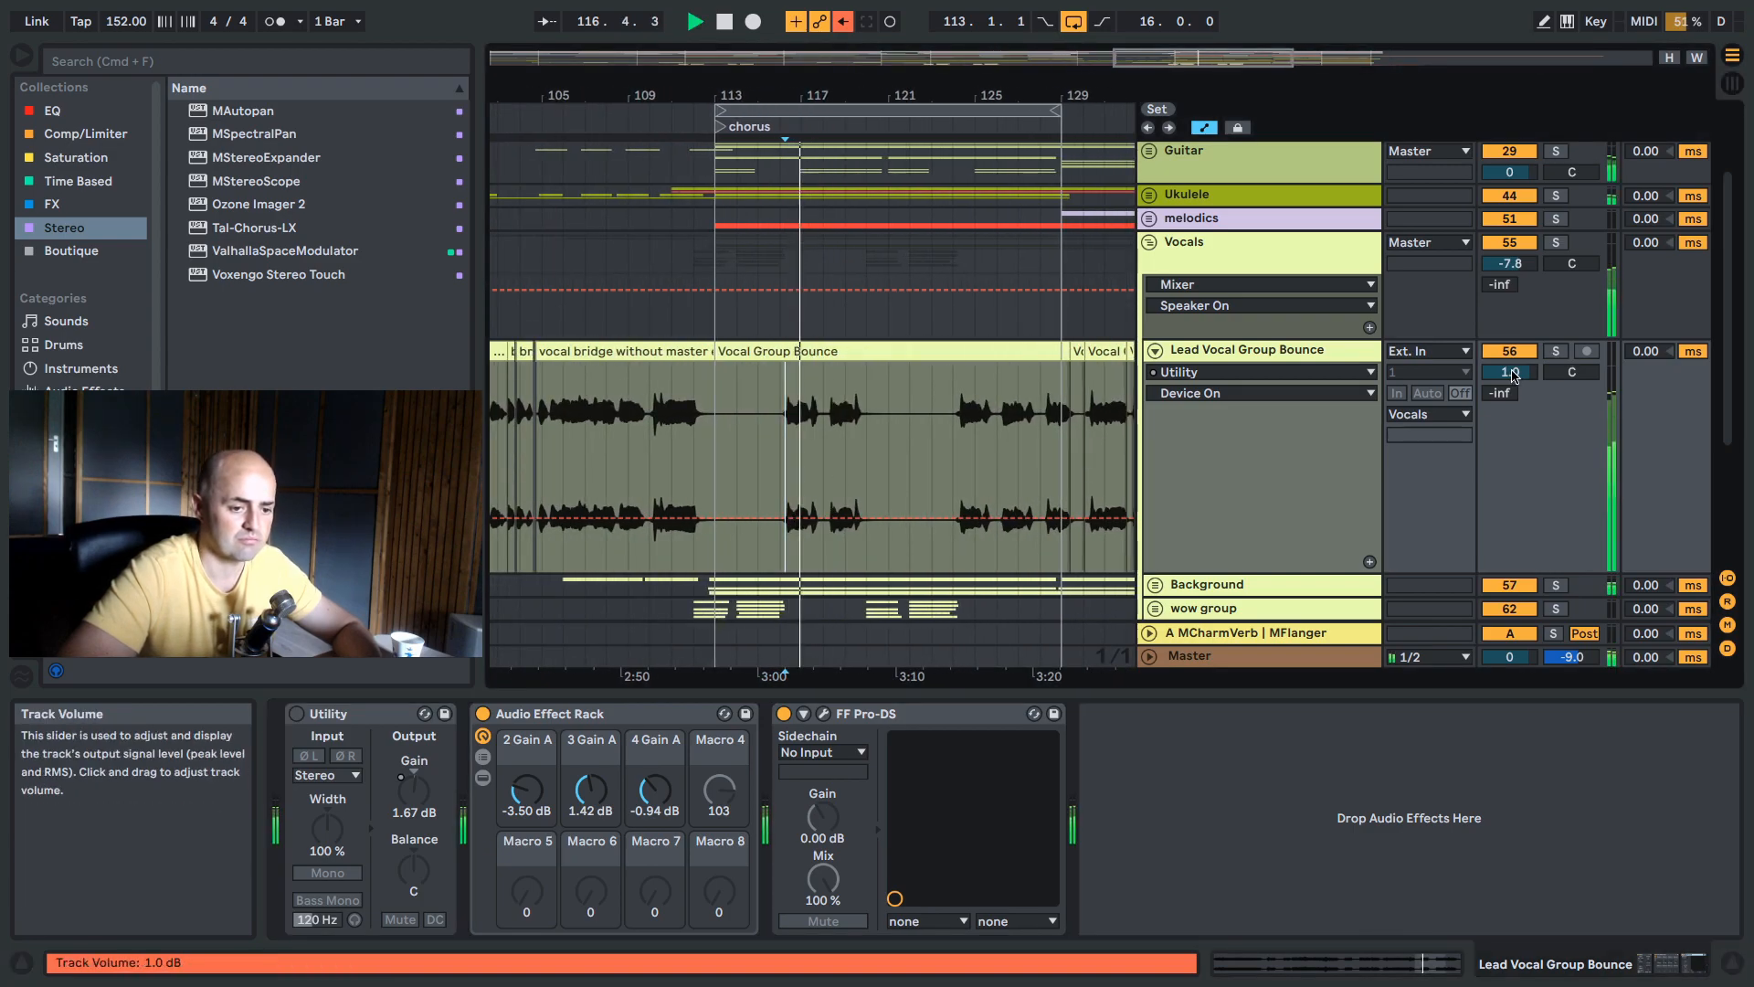
key("space")
Solo the Lead Vocal Group Bounce track and compare its sound with the Audio Effect Rack bypassed and active.
left_click(483, 714)
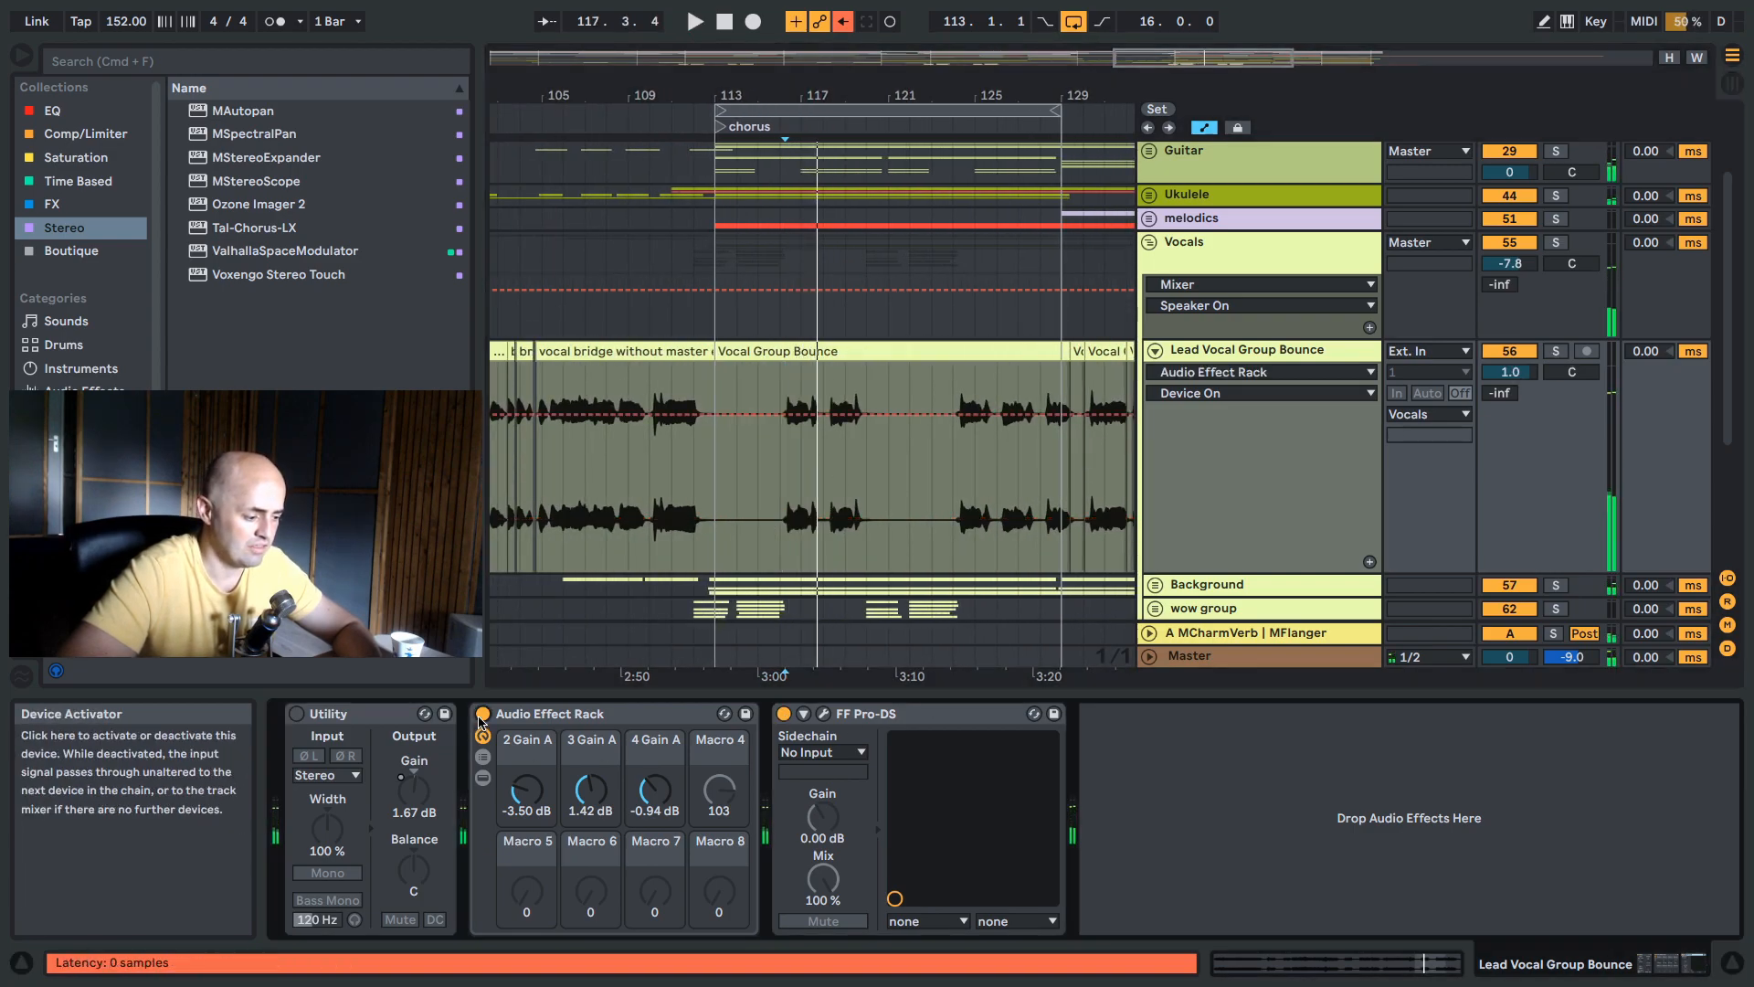
left_click(1557, 351)
key("space")
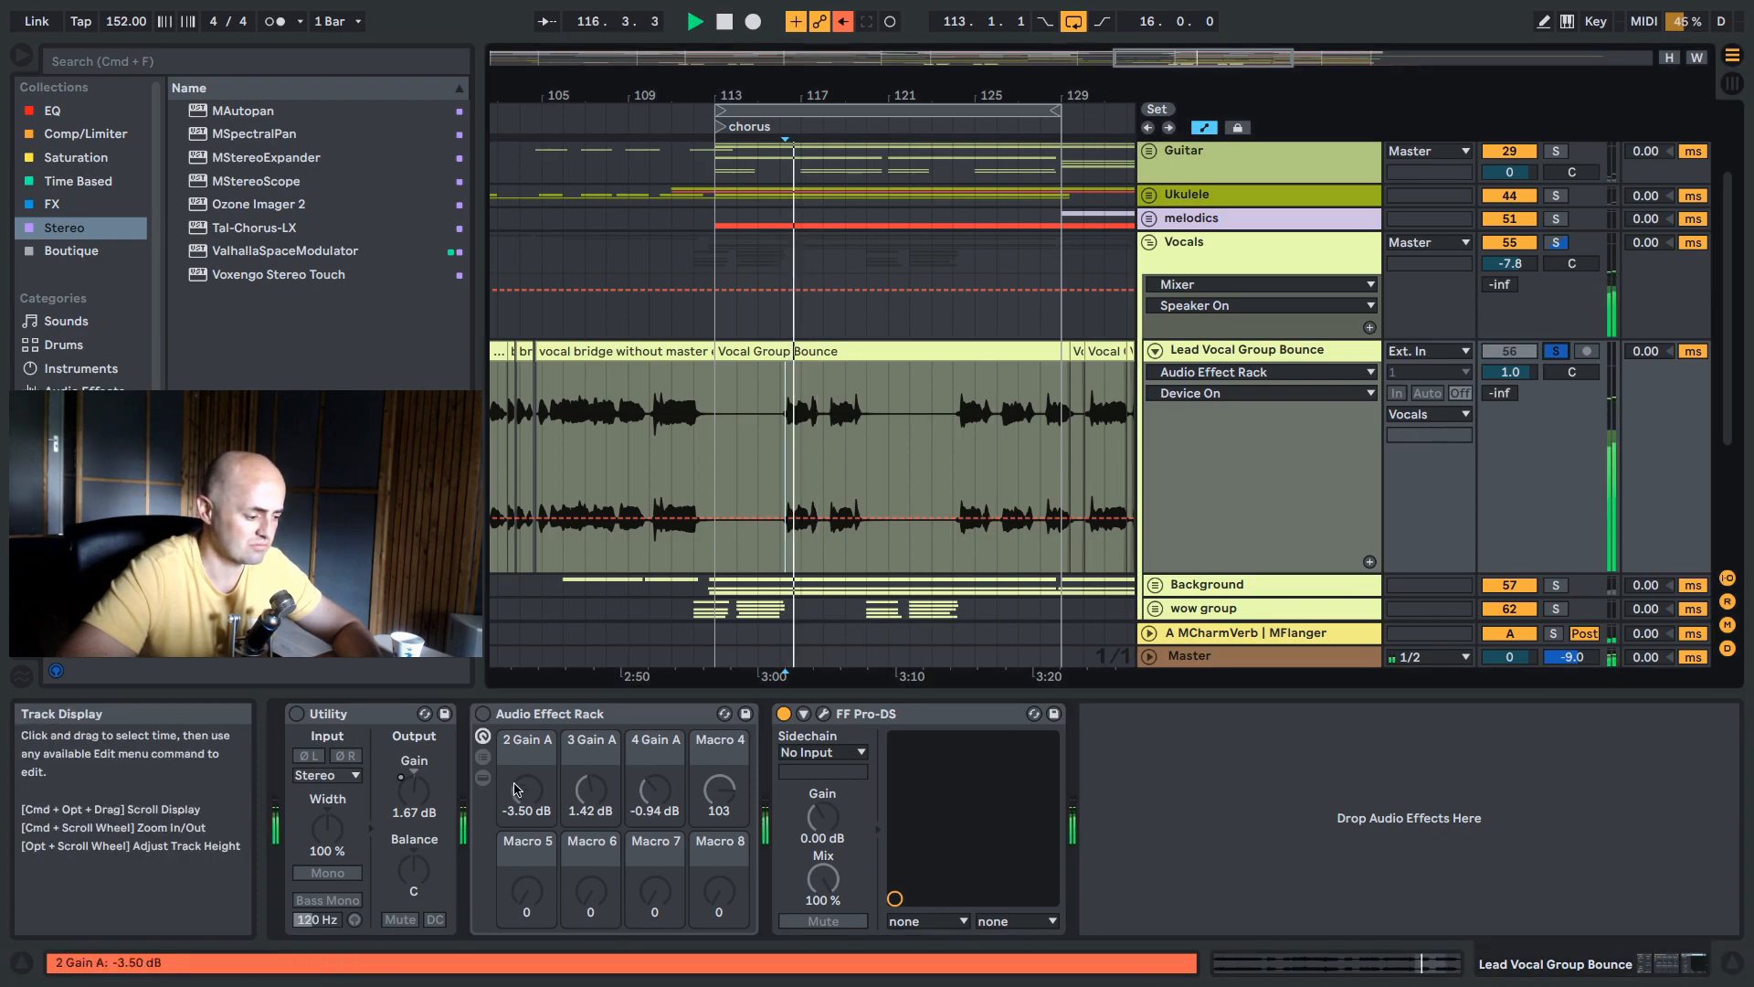
left_click(482, 715)
key("space")
key("space")
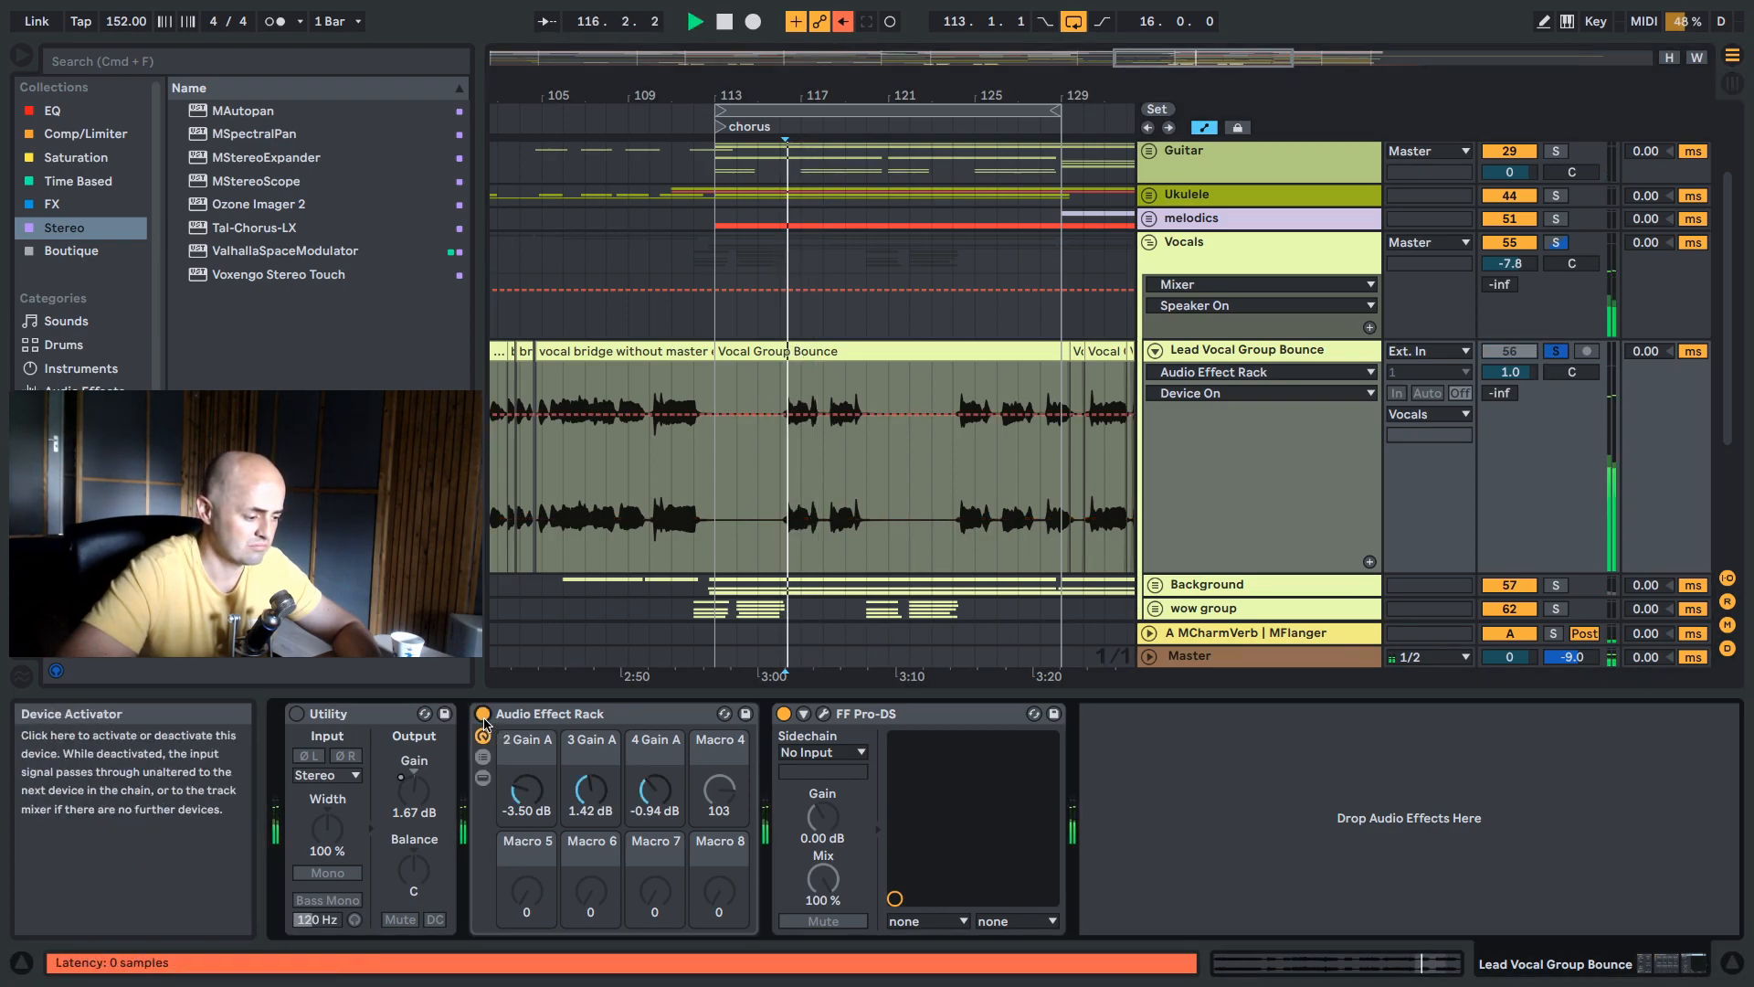
left_click(482, 716)
key("space")
key("space")
key("space")
Reactivate the Audio Effect Rack and set its 2 Gain A to -0.94 dB, 3 Gain A to 1.81 dB and 4 Gain A to -1.54 dB.
left_click(484, 777)
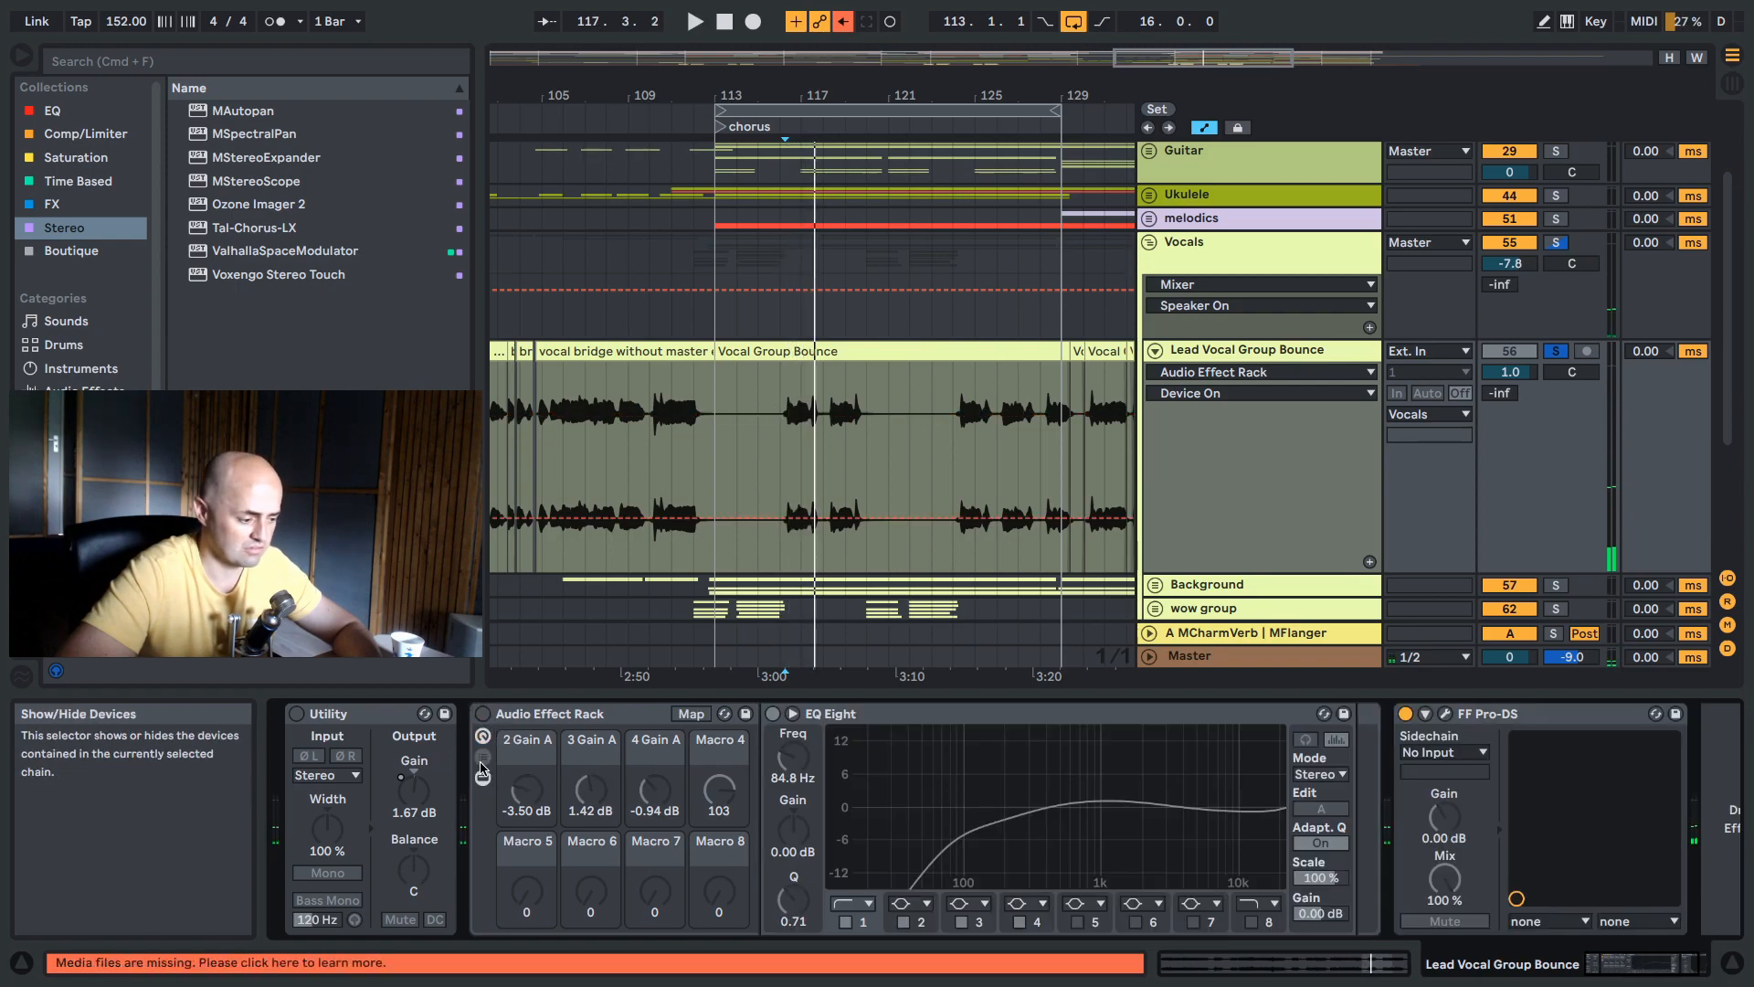
left_click(483, 759)
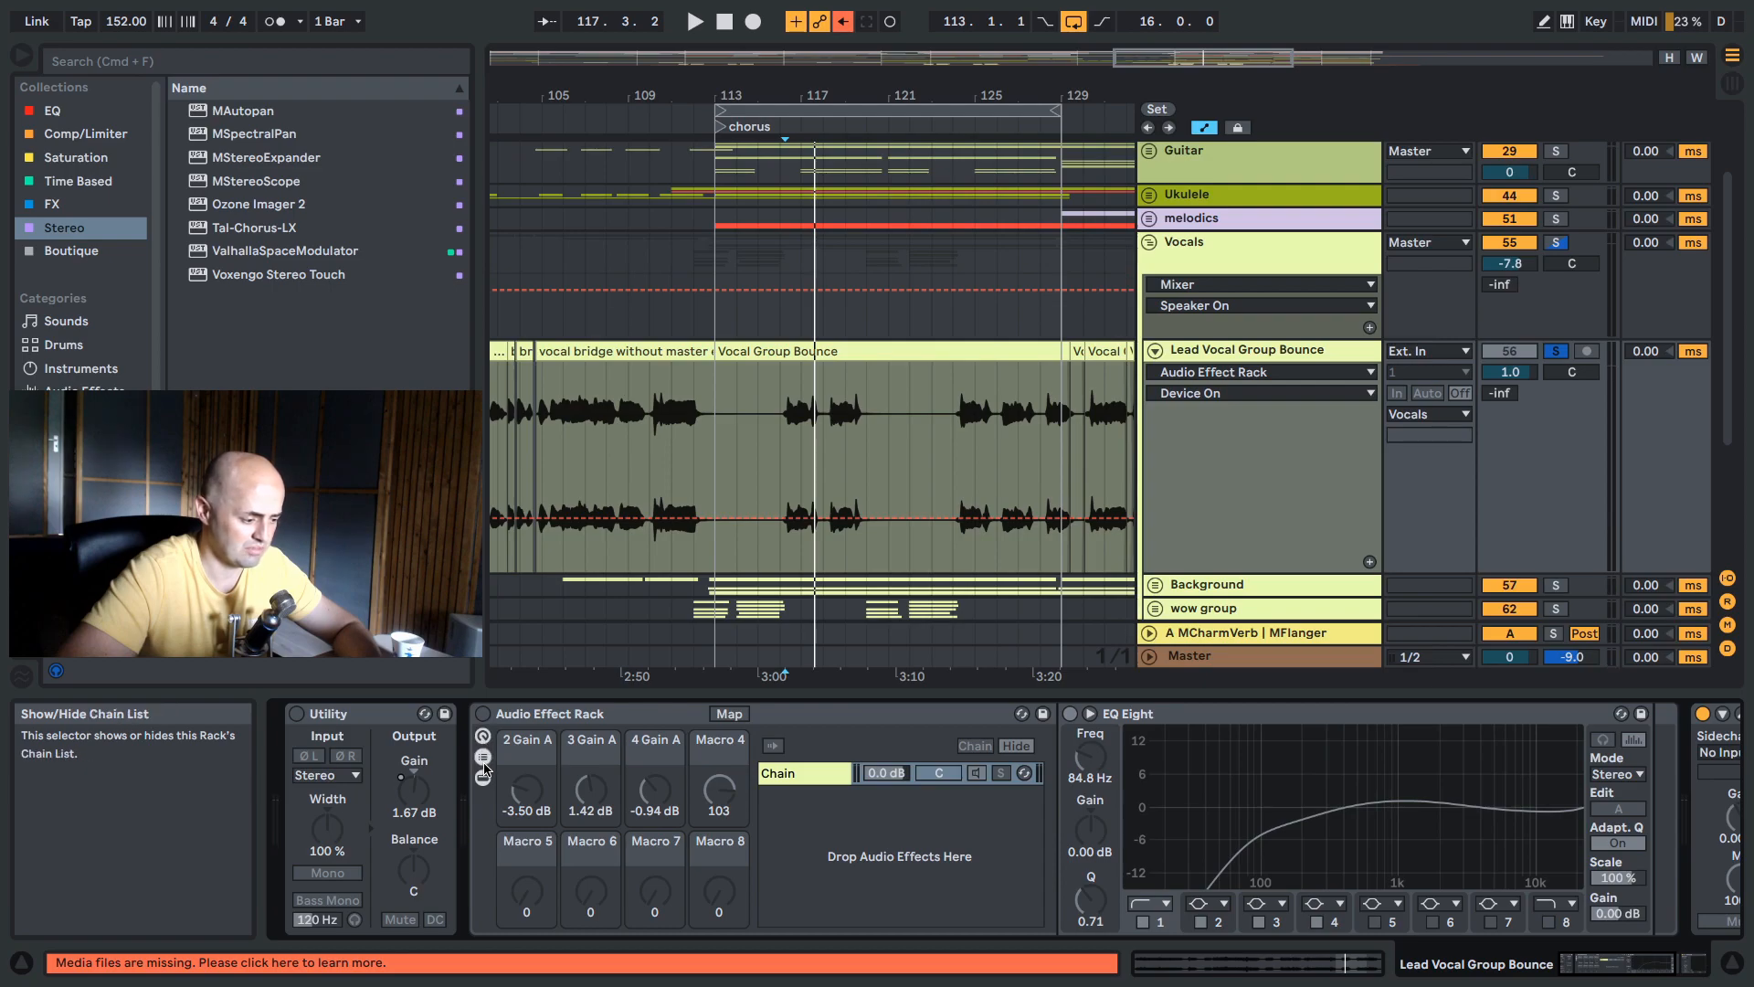
left_click(484, 768)
left_click(483, 716)
left_click_drag(532, 806, 627, 813)
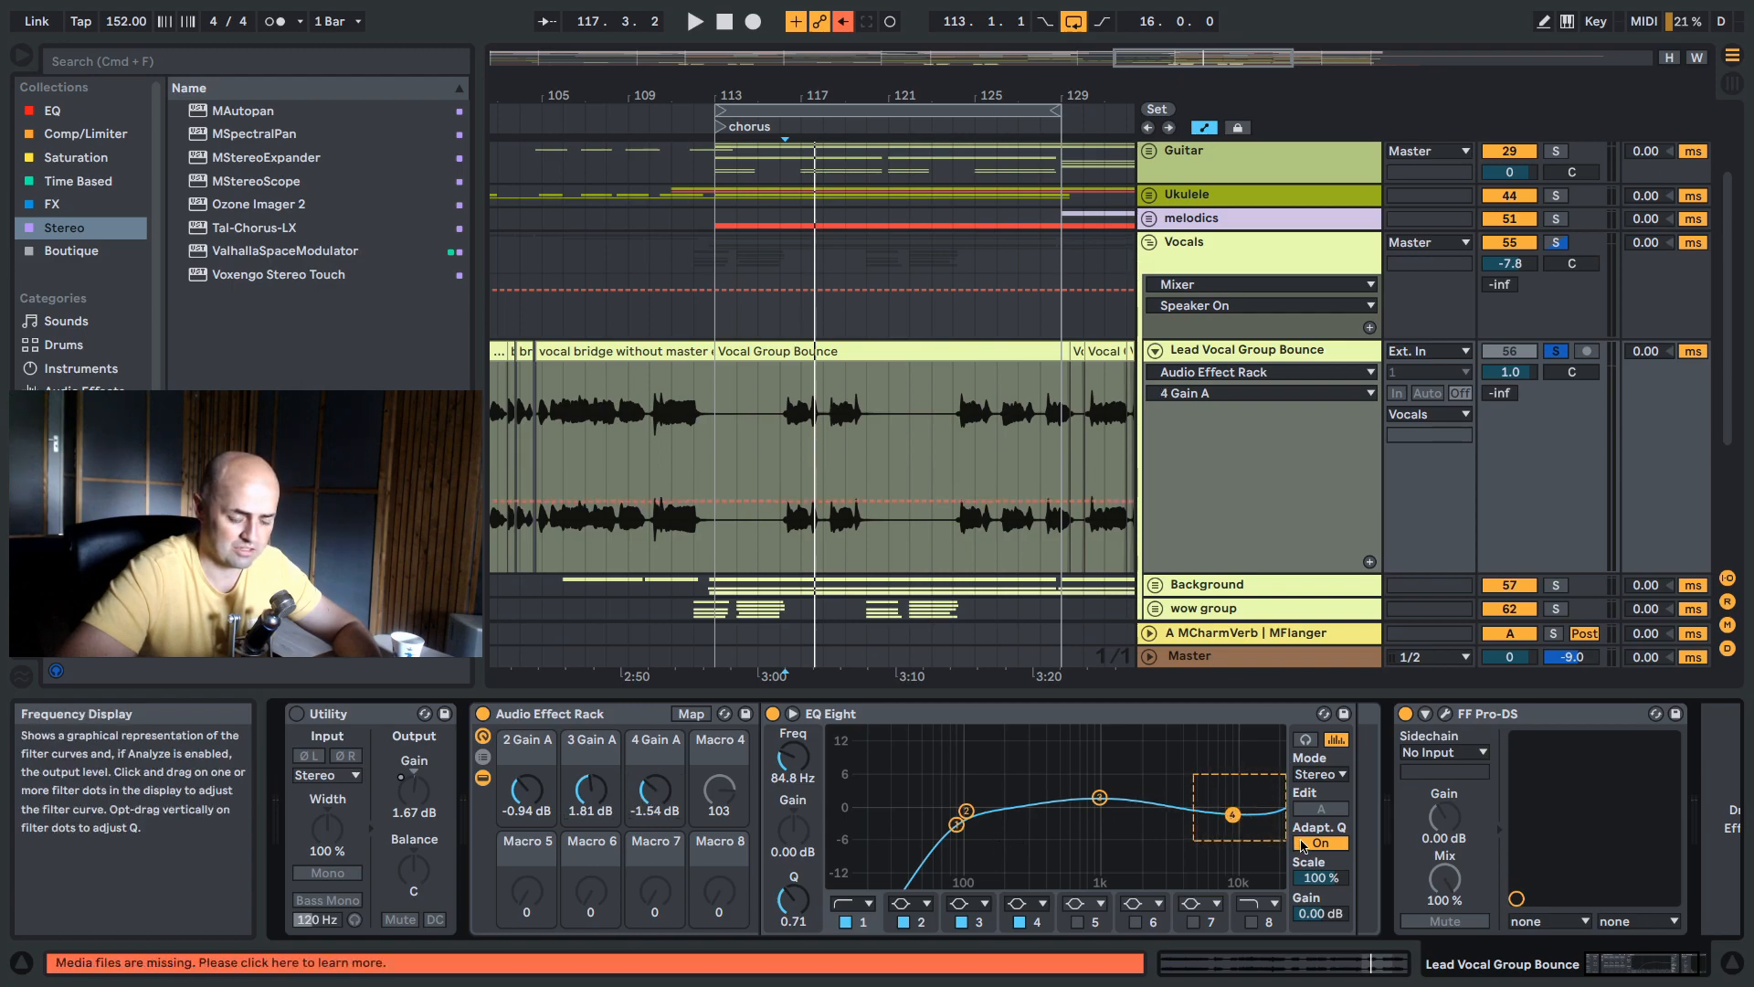
left_click(482, 778)
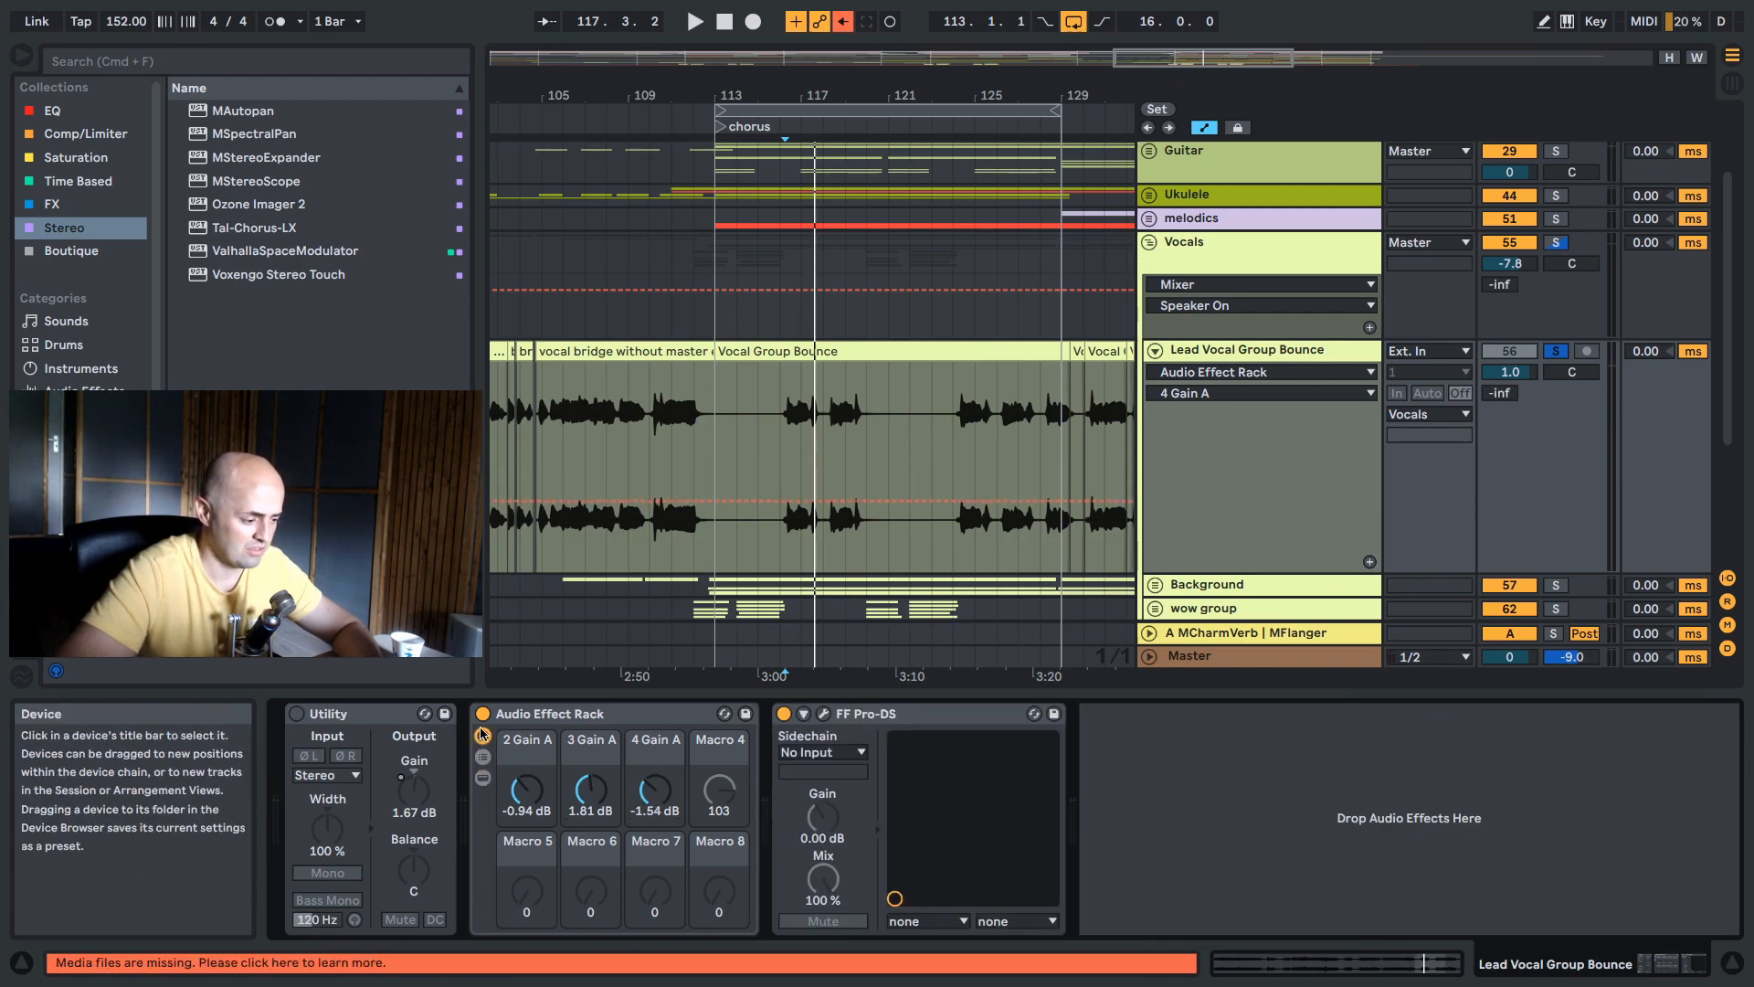
Inspect FF Pro-DS on the Lead Vocal Group Bounce track while auditioning the phrase, close its window and deactivate the device.
left_click(824, 715)
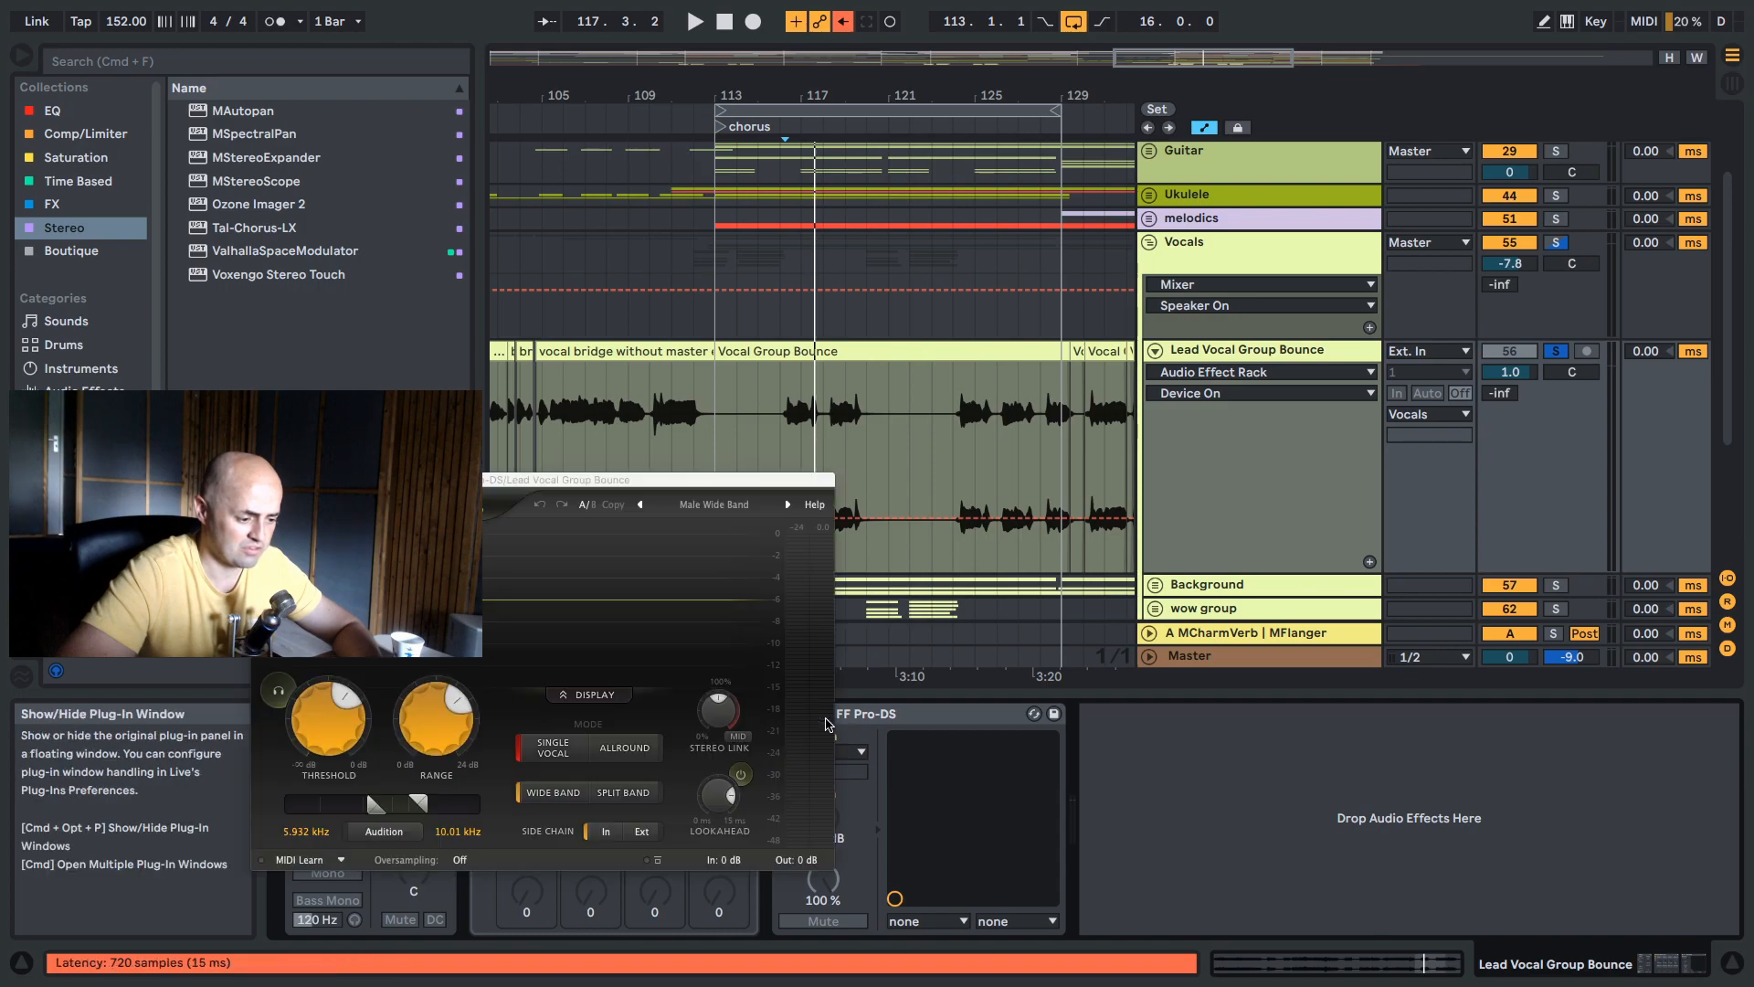
key("space")
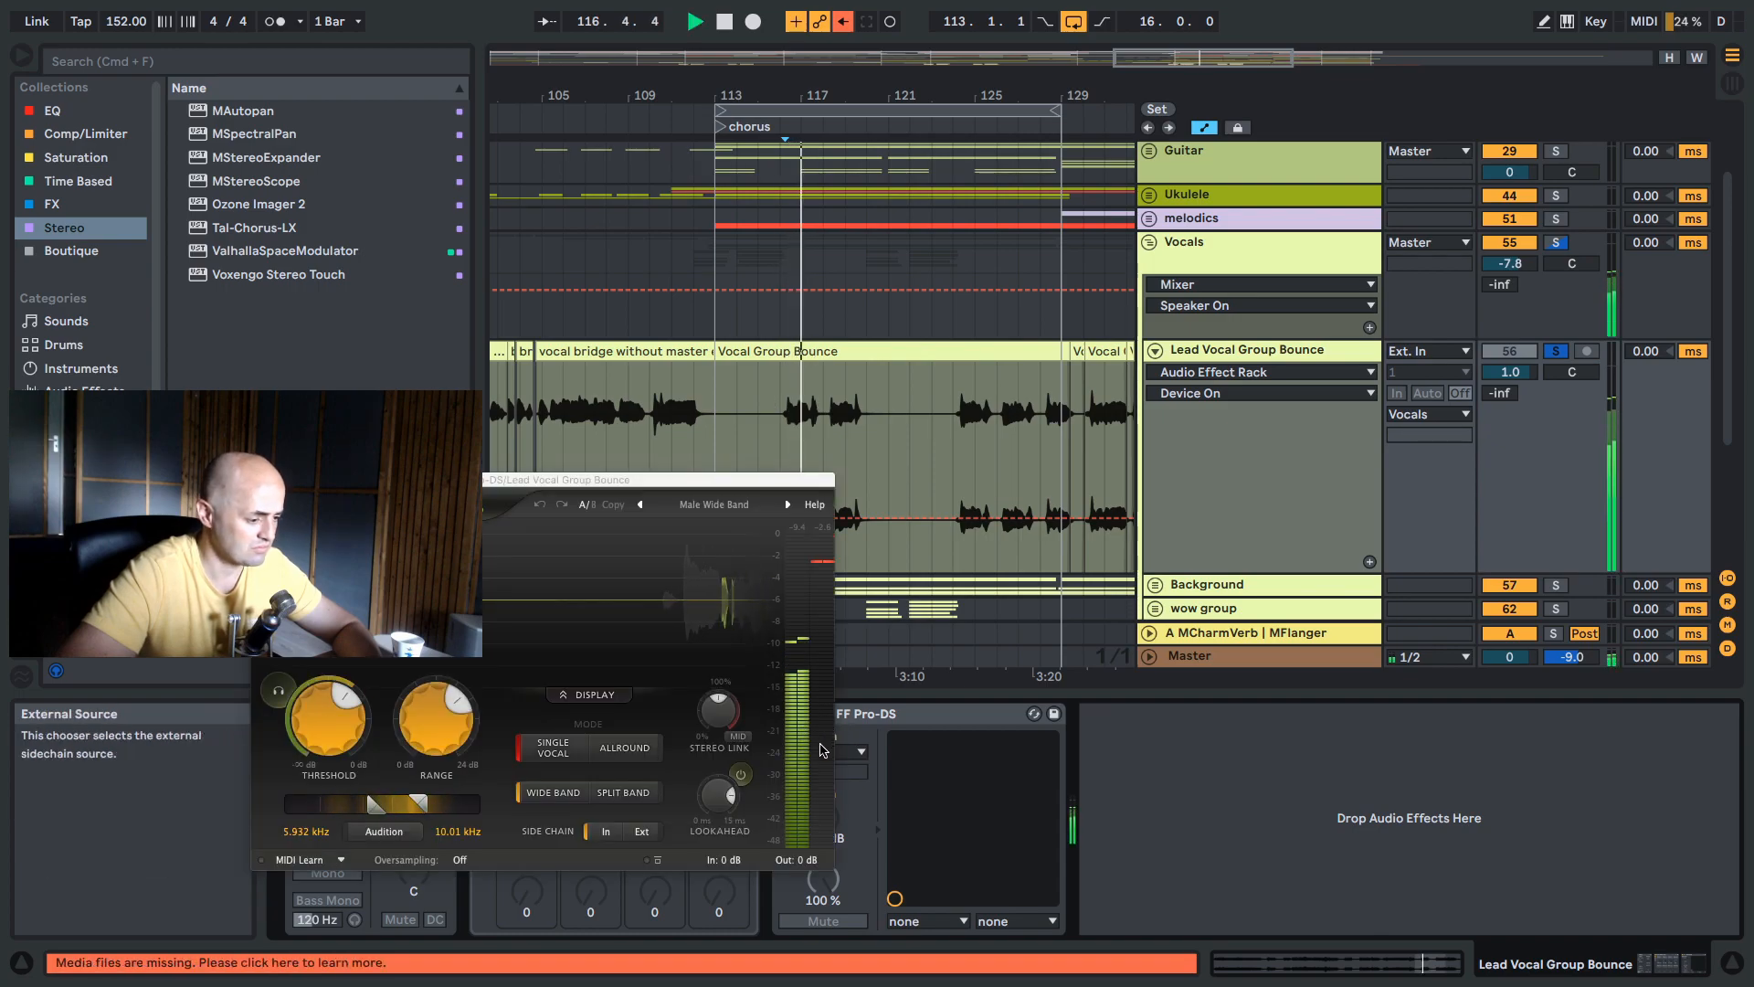
key("space")
left_click_drag(512, 480, 714, 437)
left_click(496, 437)
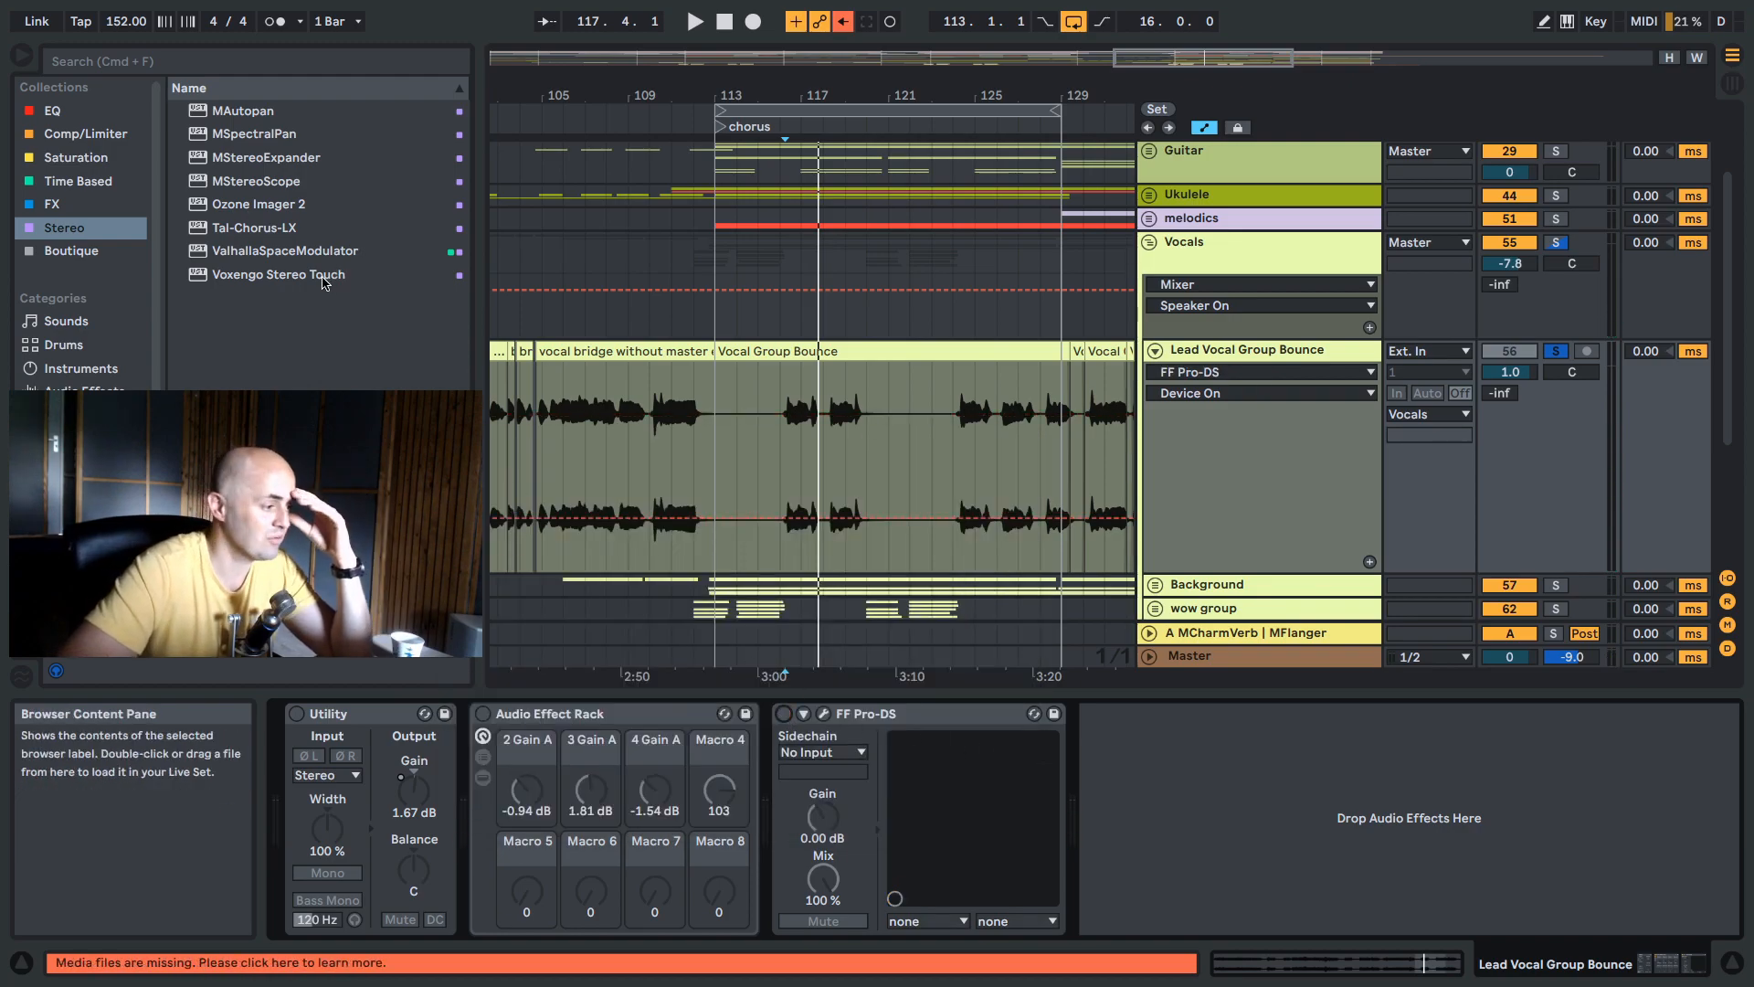
Add TDR Nova from the EQ collection to the end of the Lead Vocal Group Bounce device chain and reposition its window.
left_click(60, 115)
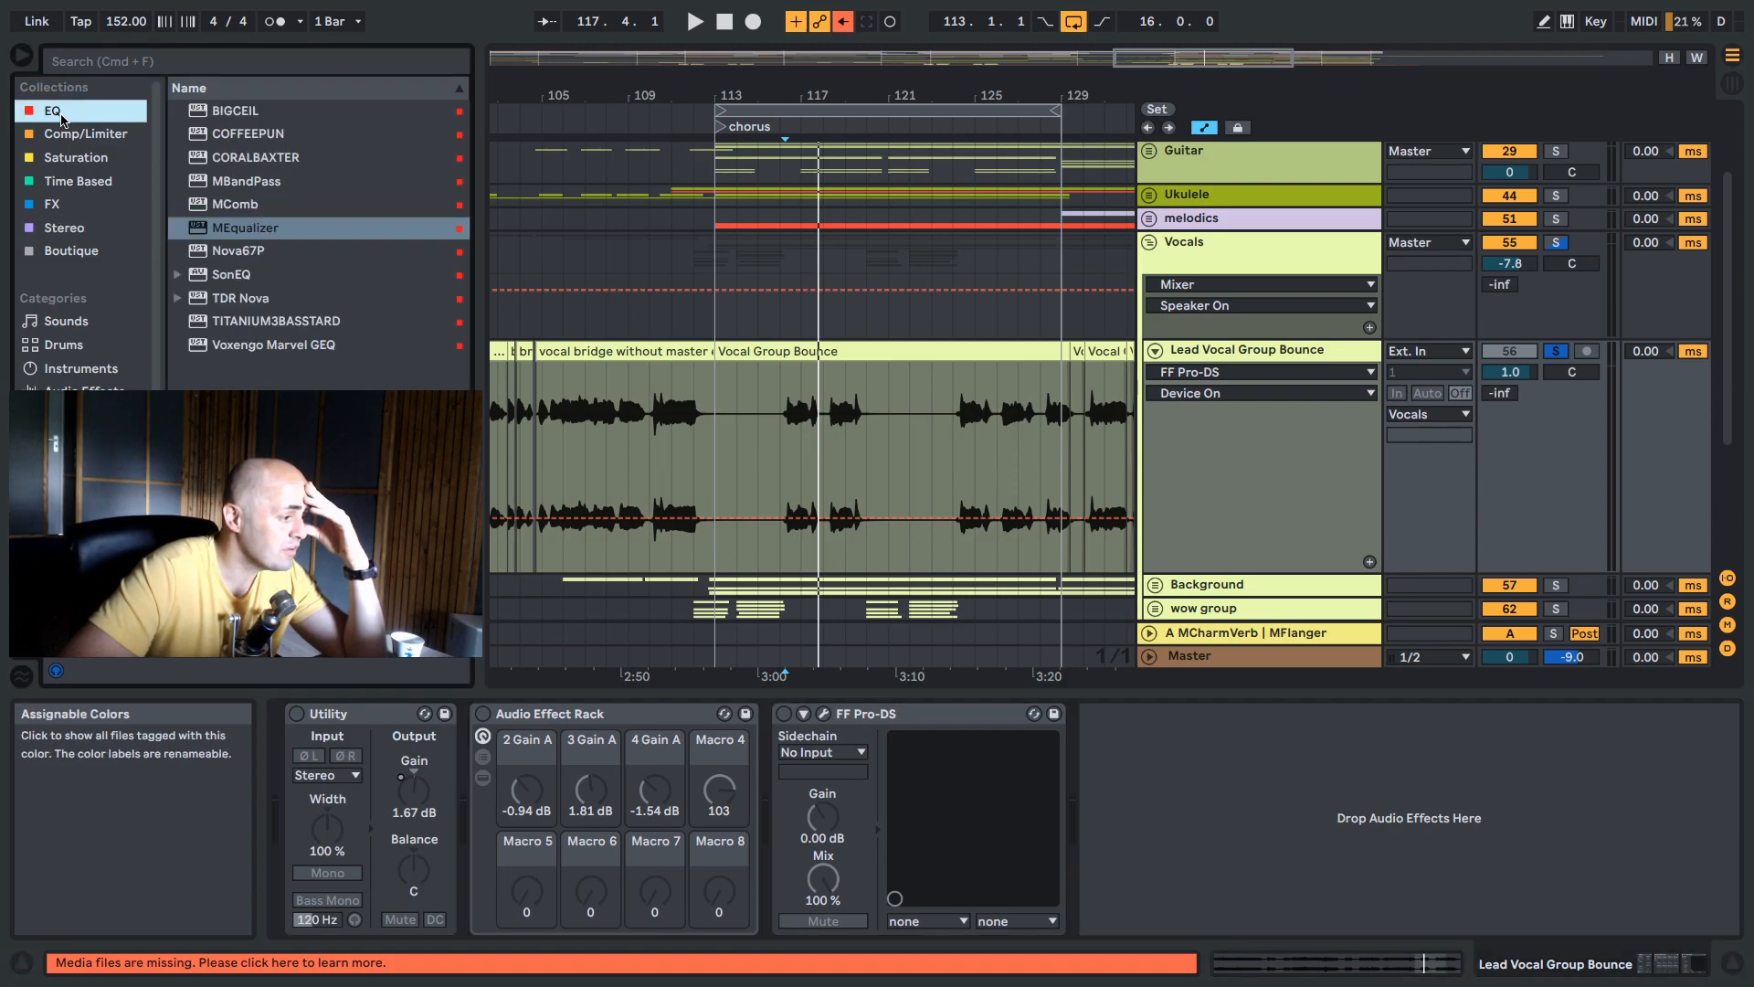
left_click(64, 137)
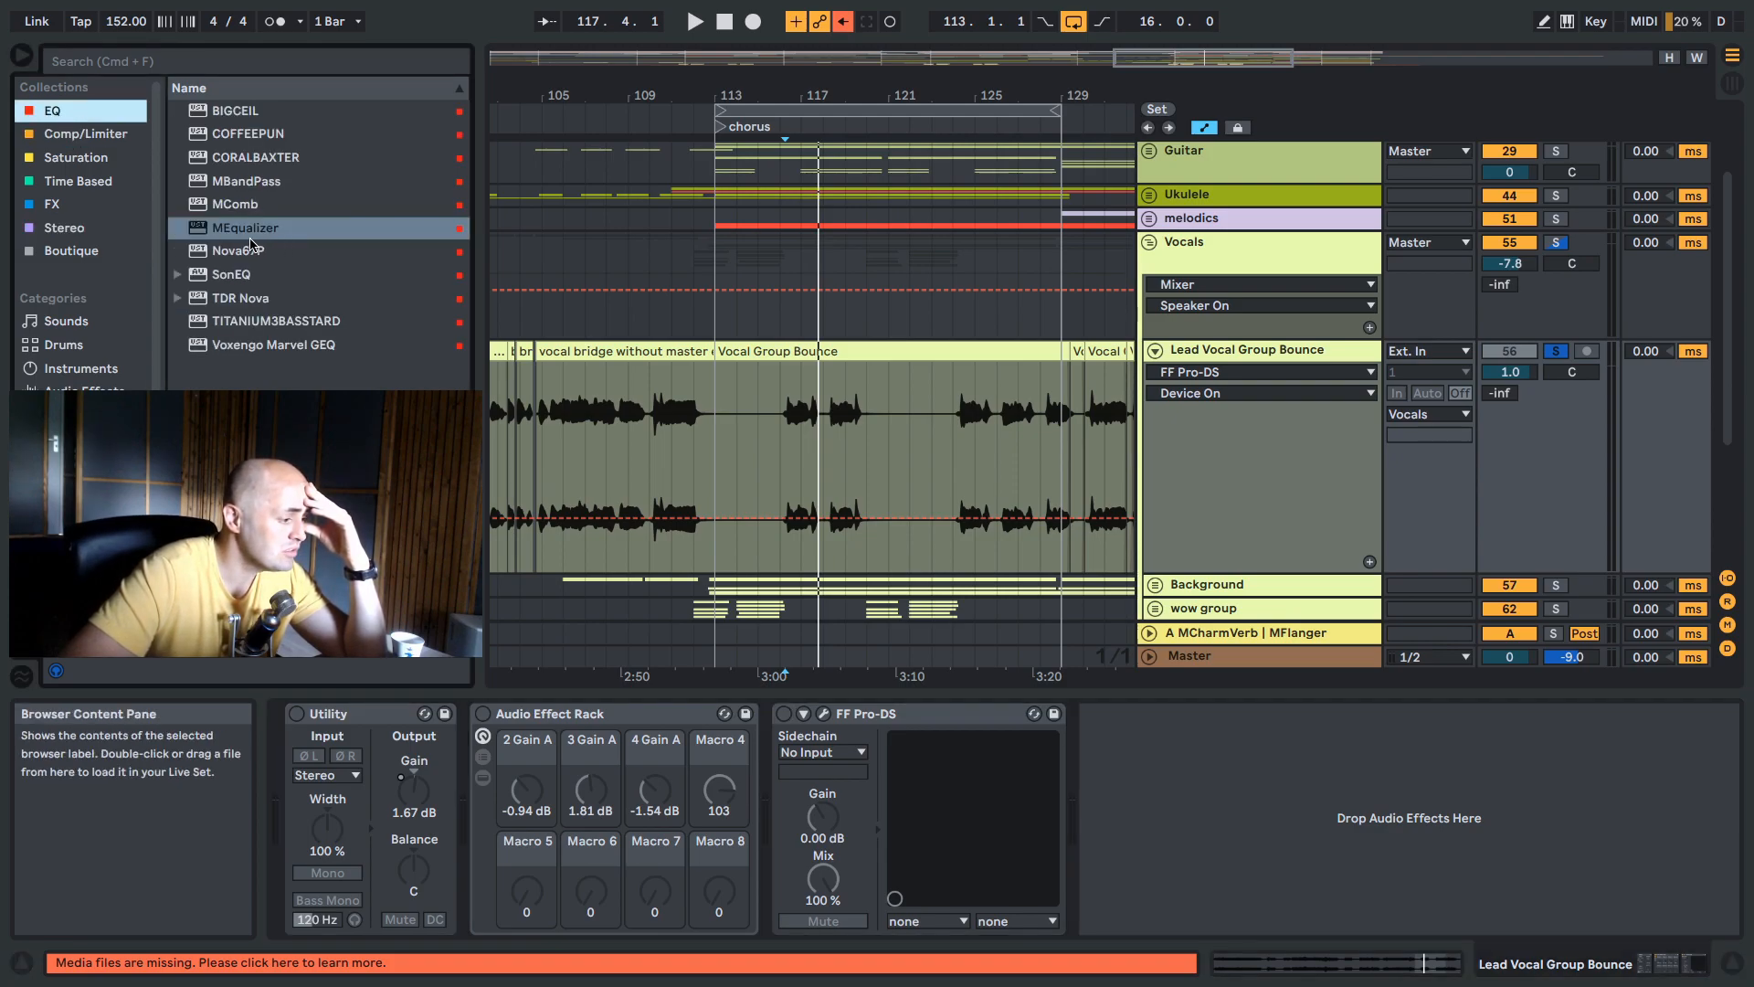
left_click_drag(202, 302, 1162, 799)
left_click_drag(972, 436, 936, 163)
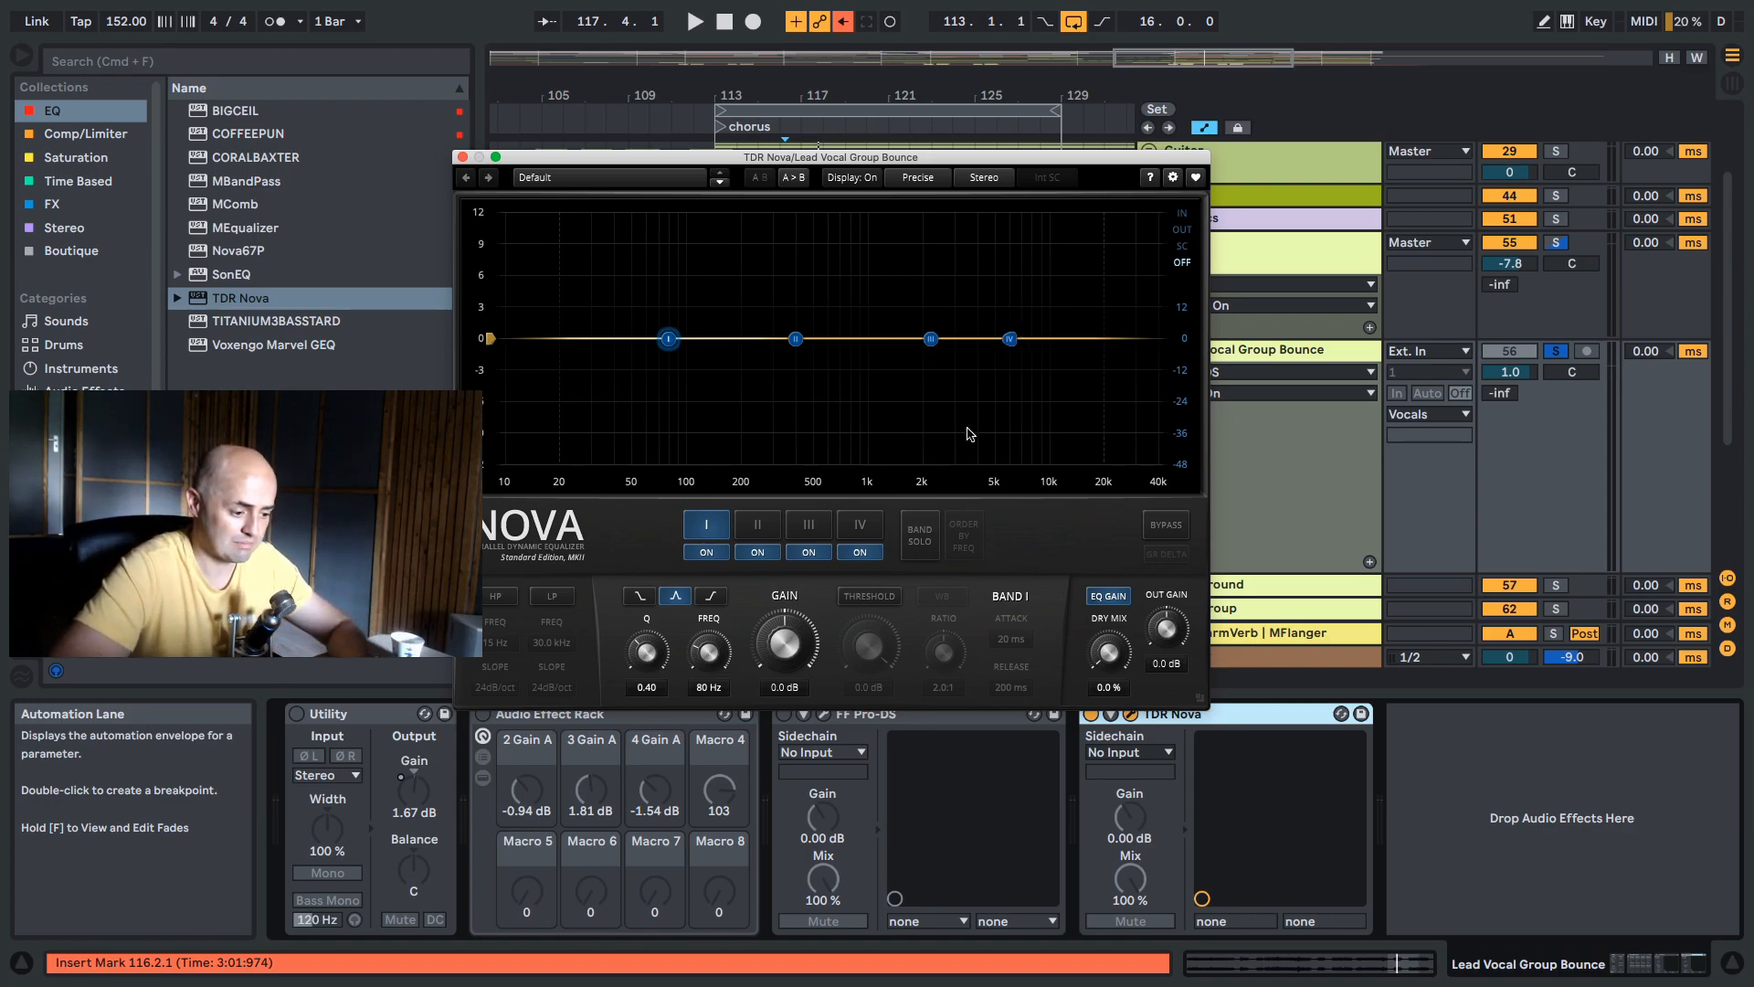
left_click_drag(924, 159, 965, 105)
Place TDR Nova's band III at 12.2 kHz with 0.8 dB gain and audition the band in solo.
key("space")
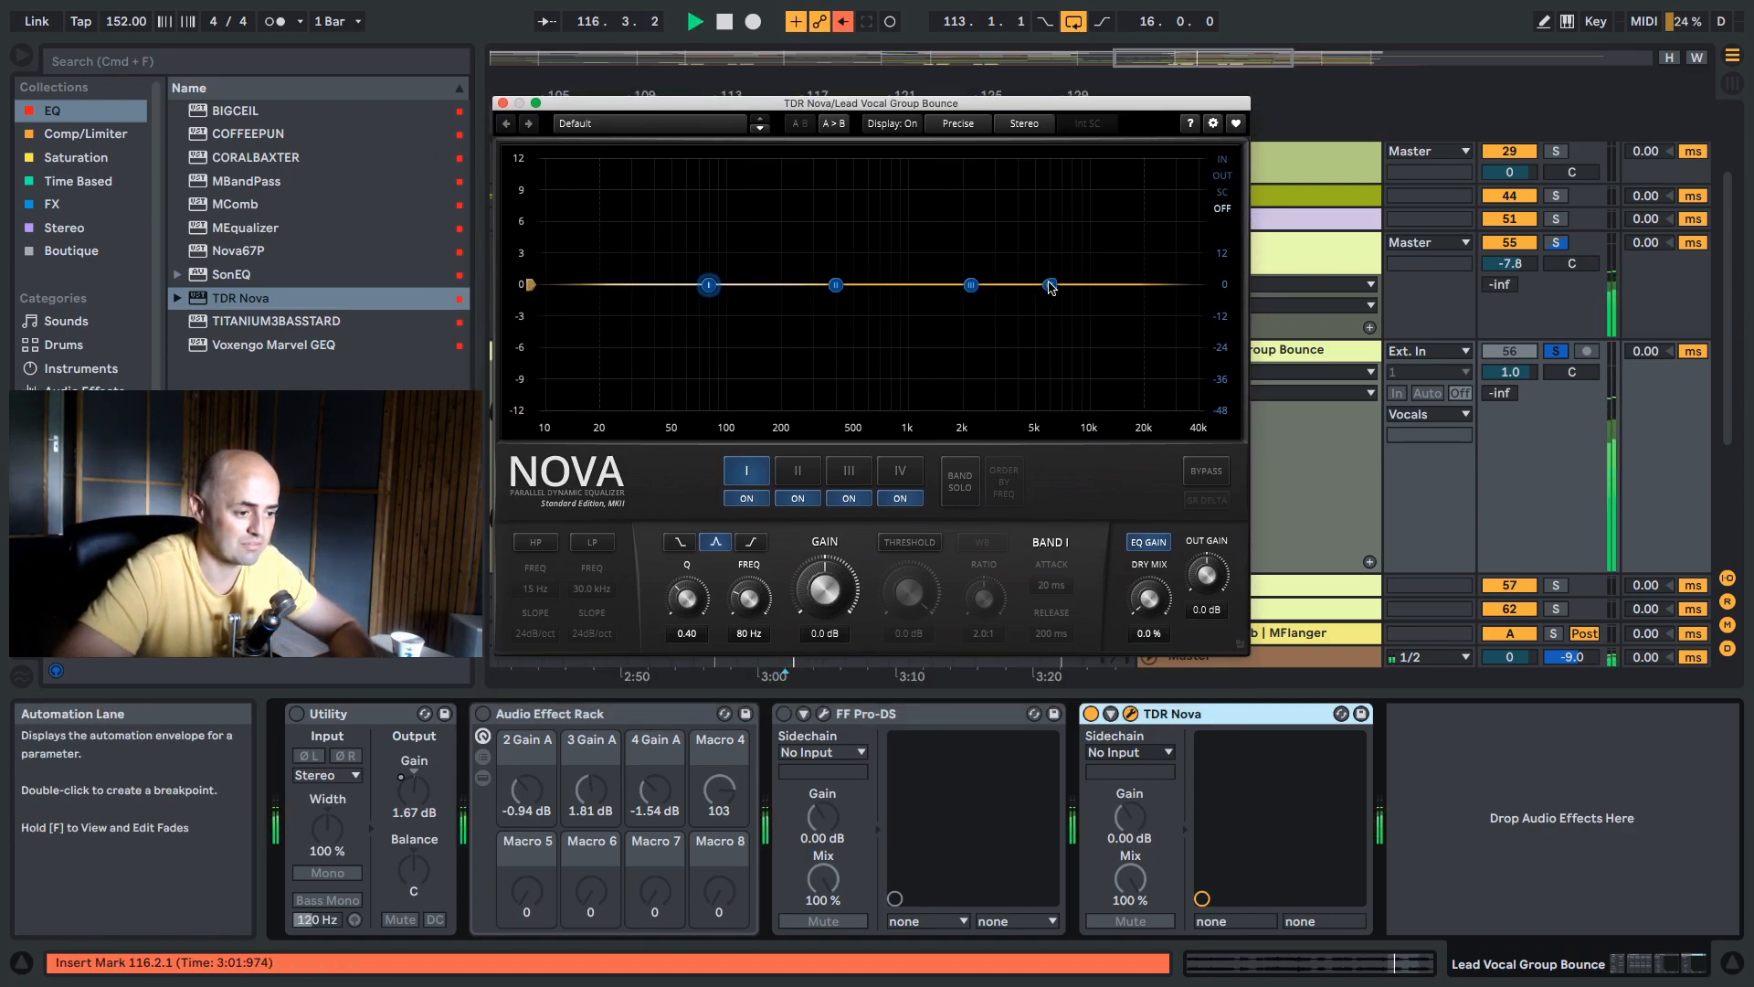
left_click_drag(984, 286, 1108, 283)
left_click(968, 466)
key("space")
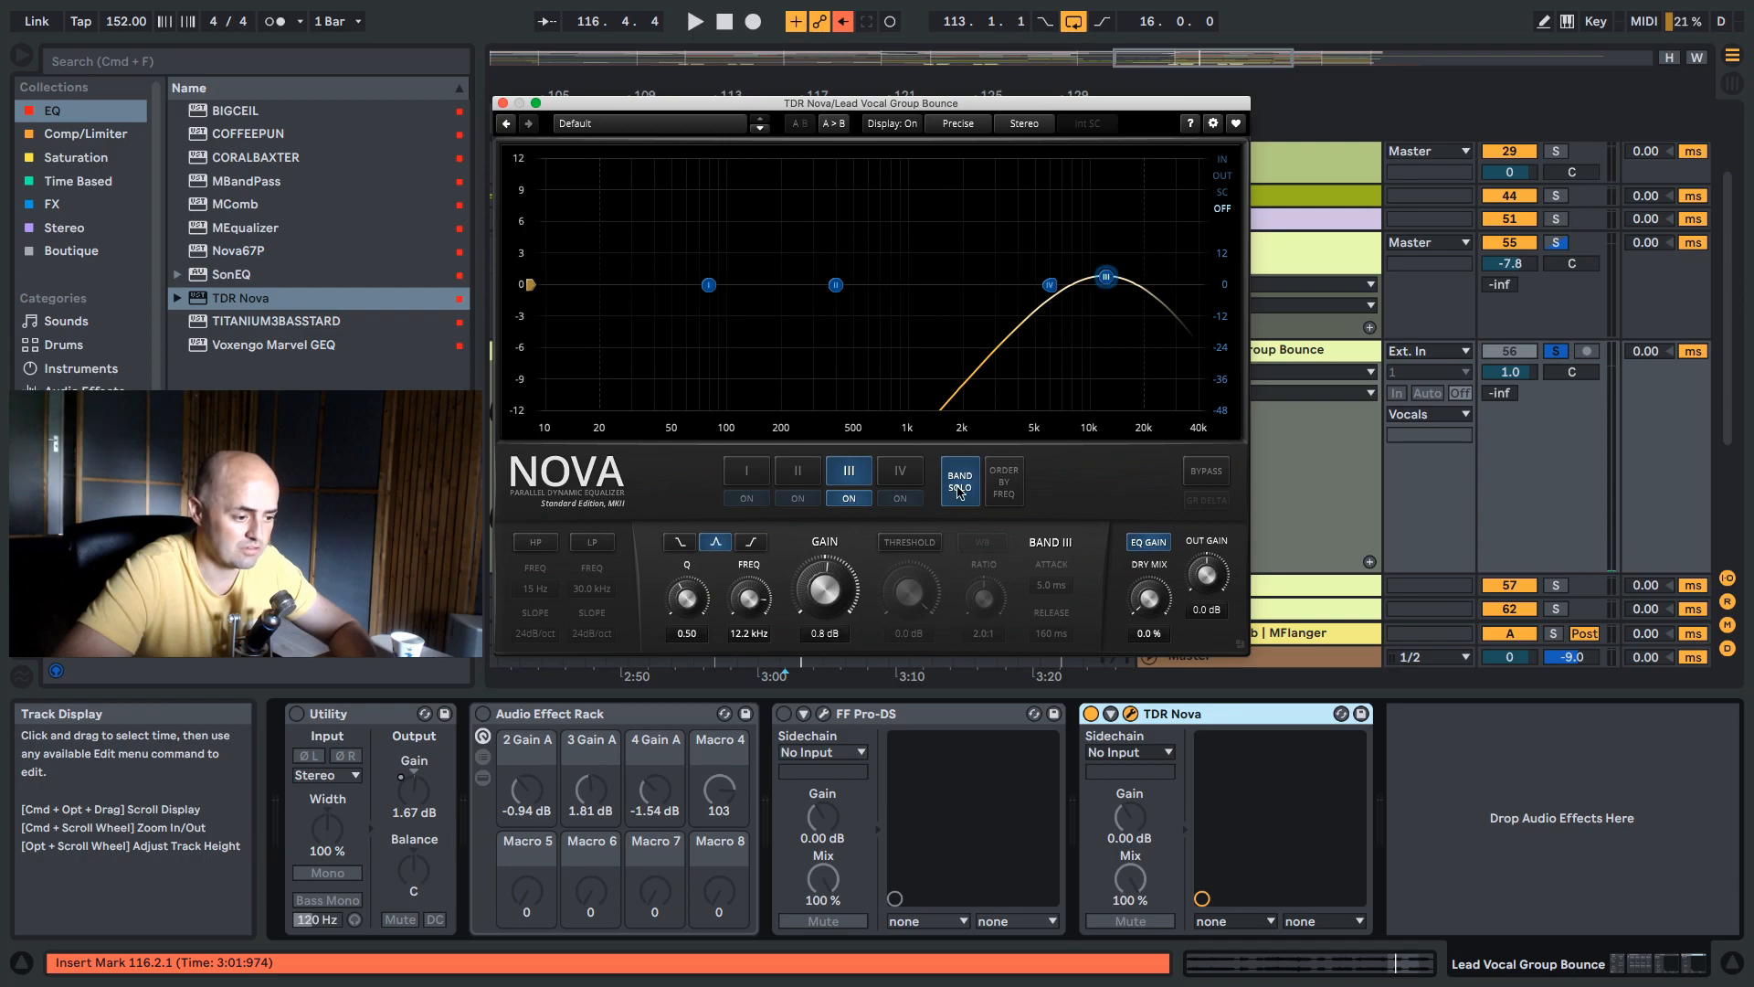
left_click(960, 491)
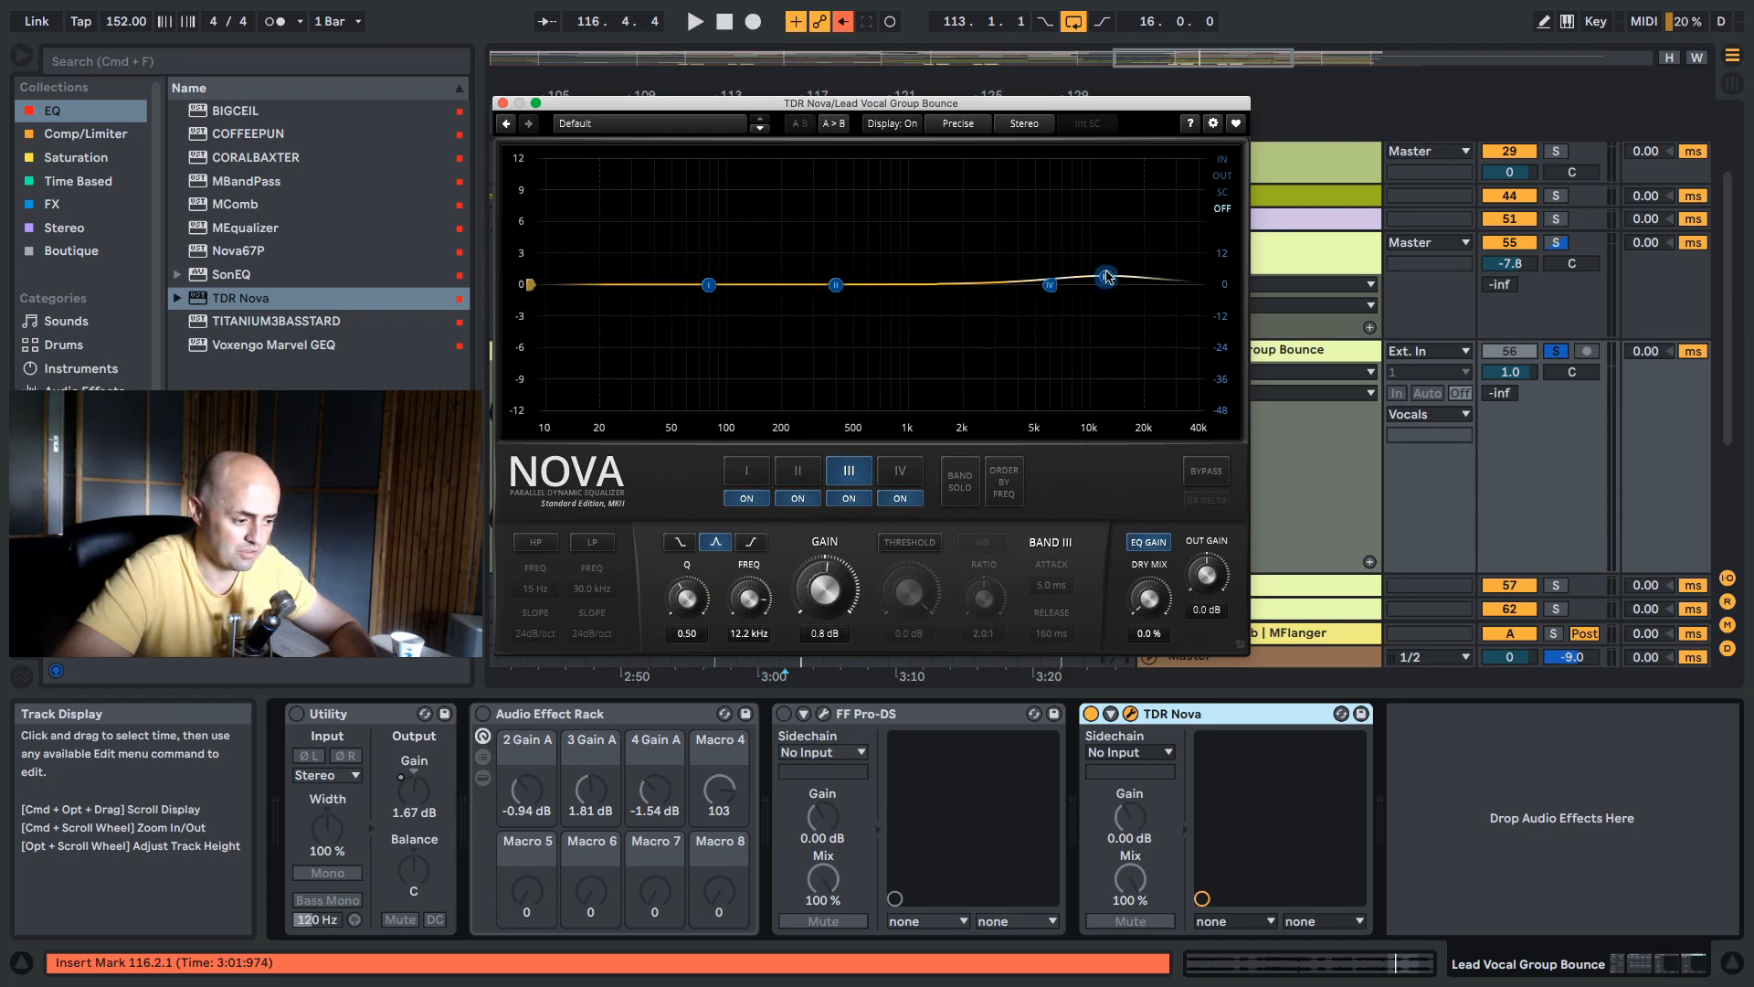
Enable band III's threshold and set its ratio to 3.6:1, attack to 0.10 ms and release to 100 ms.
left_click(923, 544)
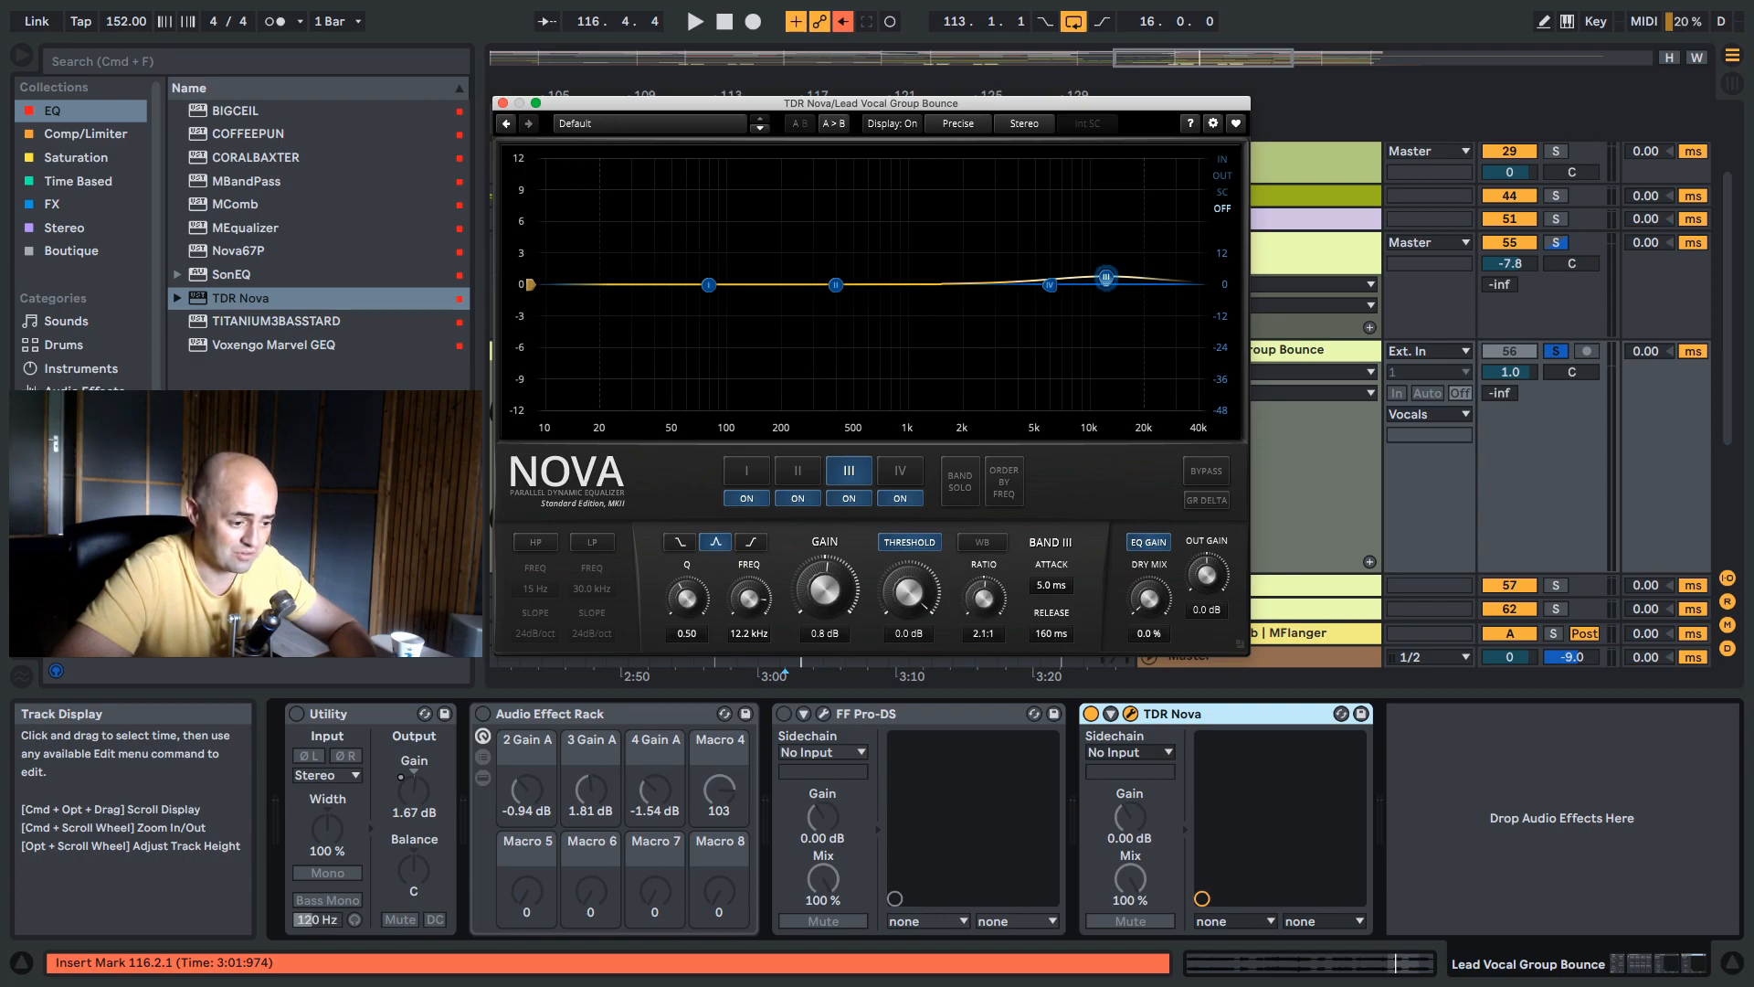
left_click_drag(989, 610, 996, 608)
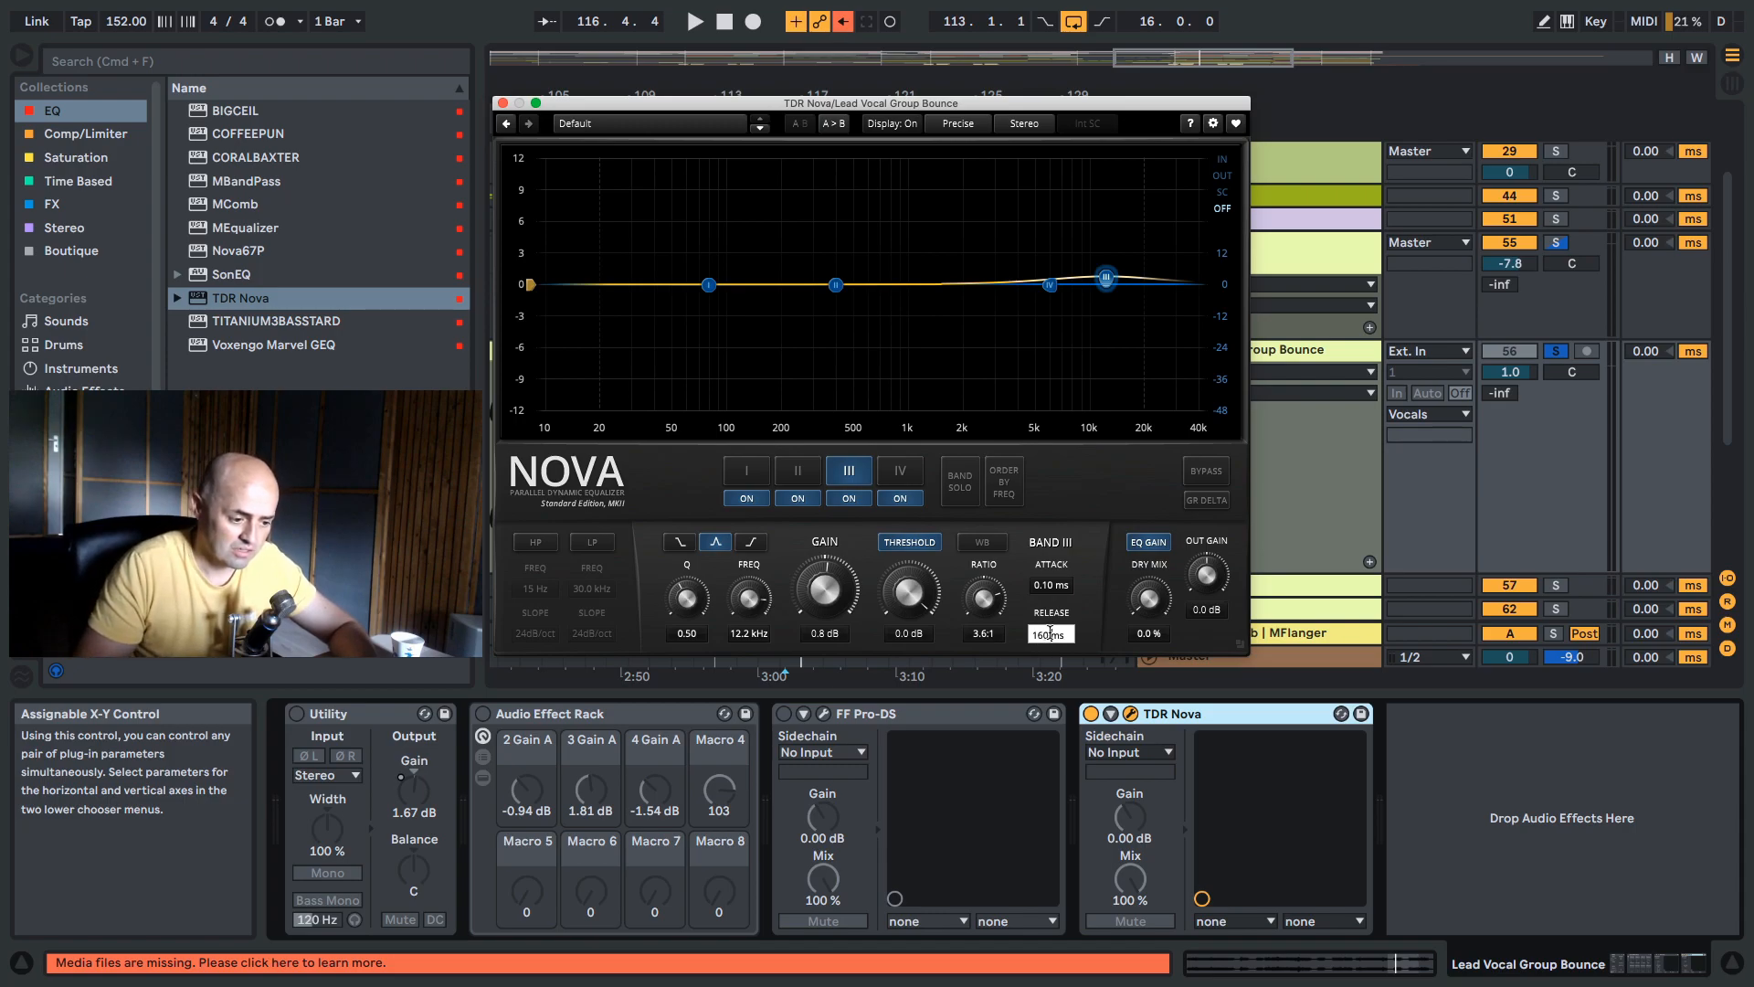
key("Return")
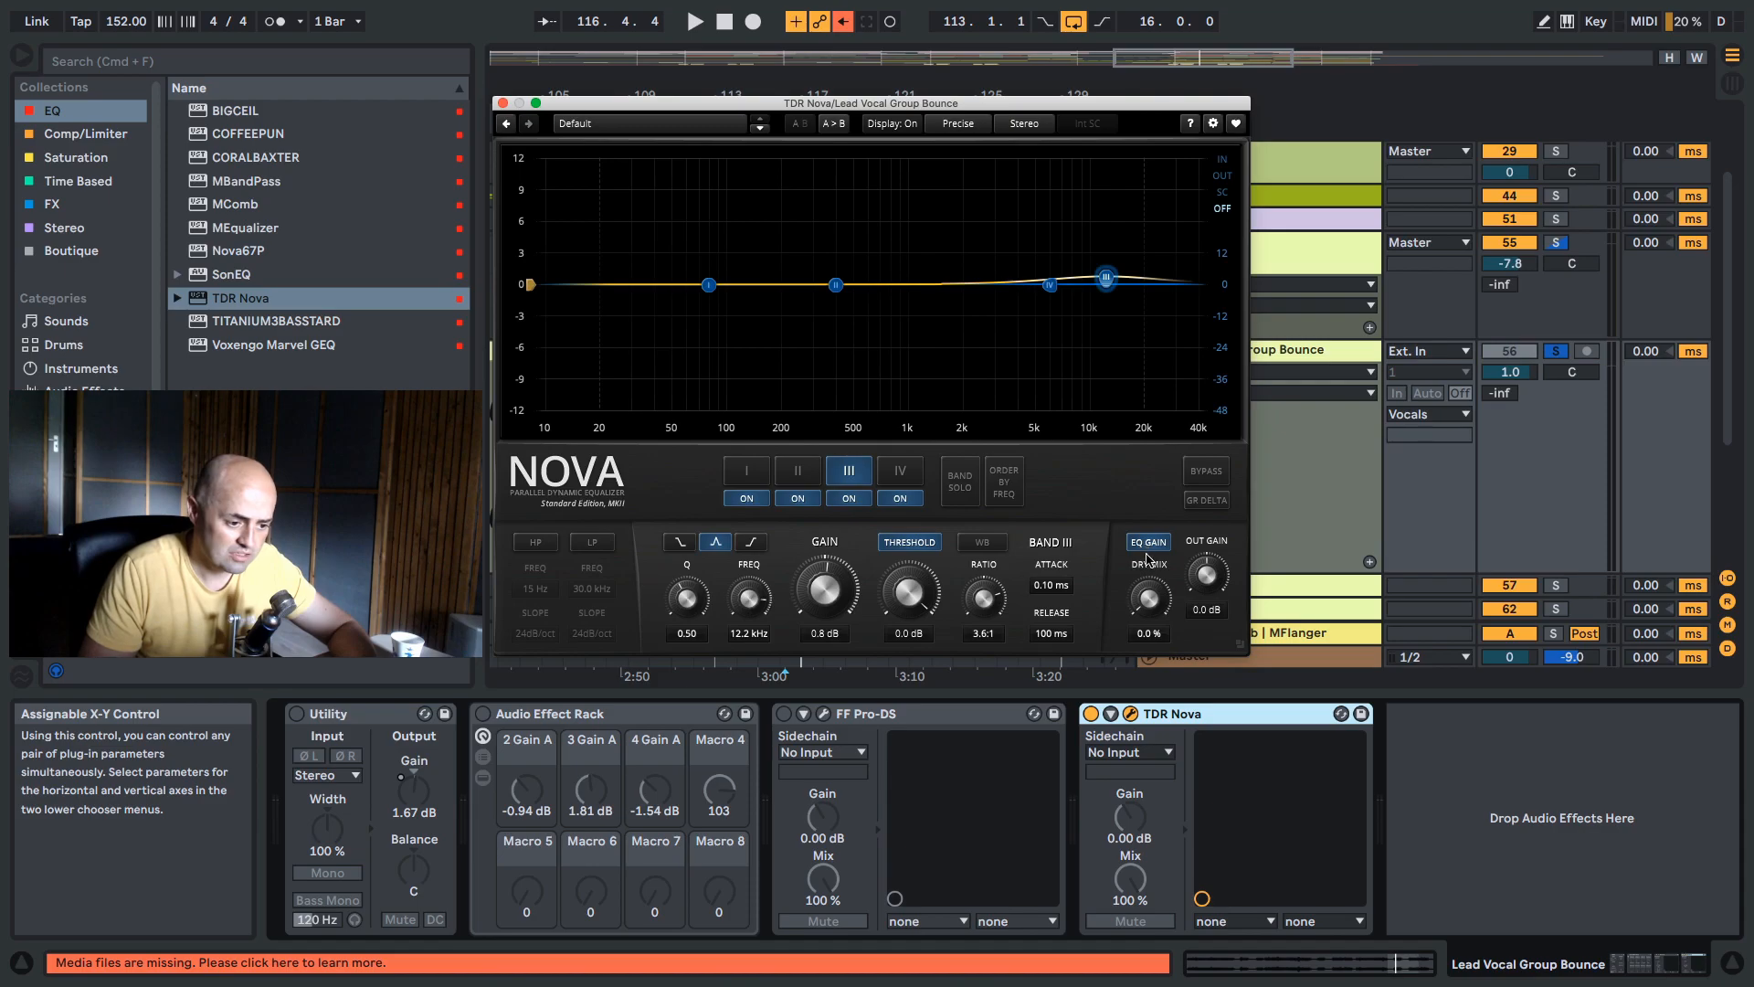
Set band III's threshold to -11.5 dB and Q to 1.47 while auditioning the vocal phrase.
key("space")
left_click_drag(896, 629, 1279, 823)
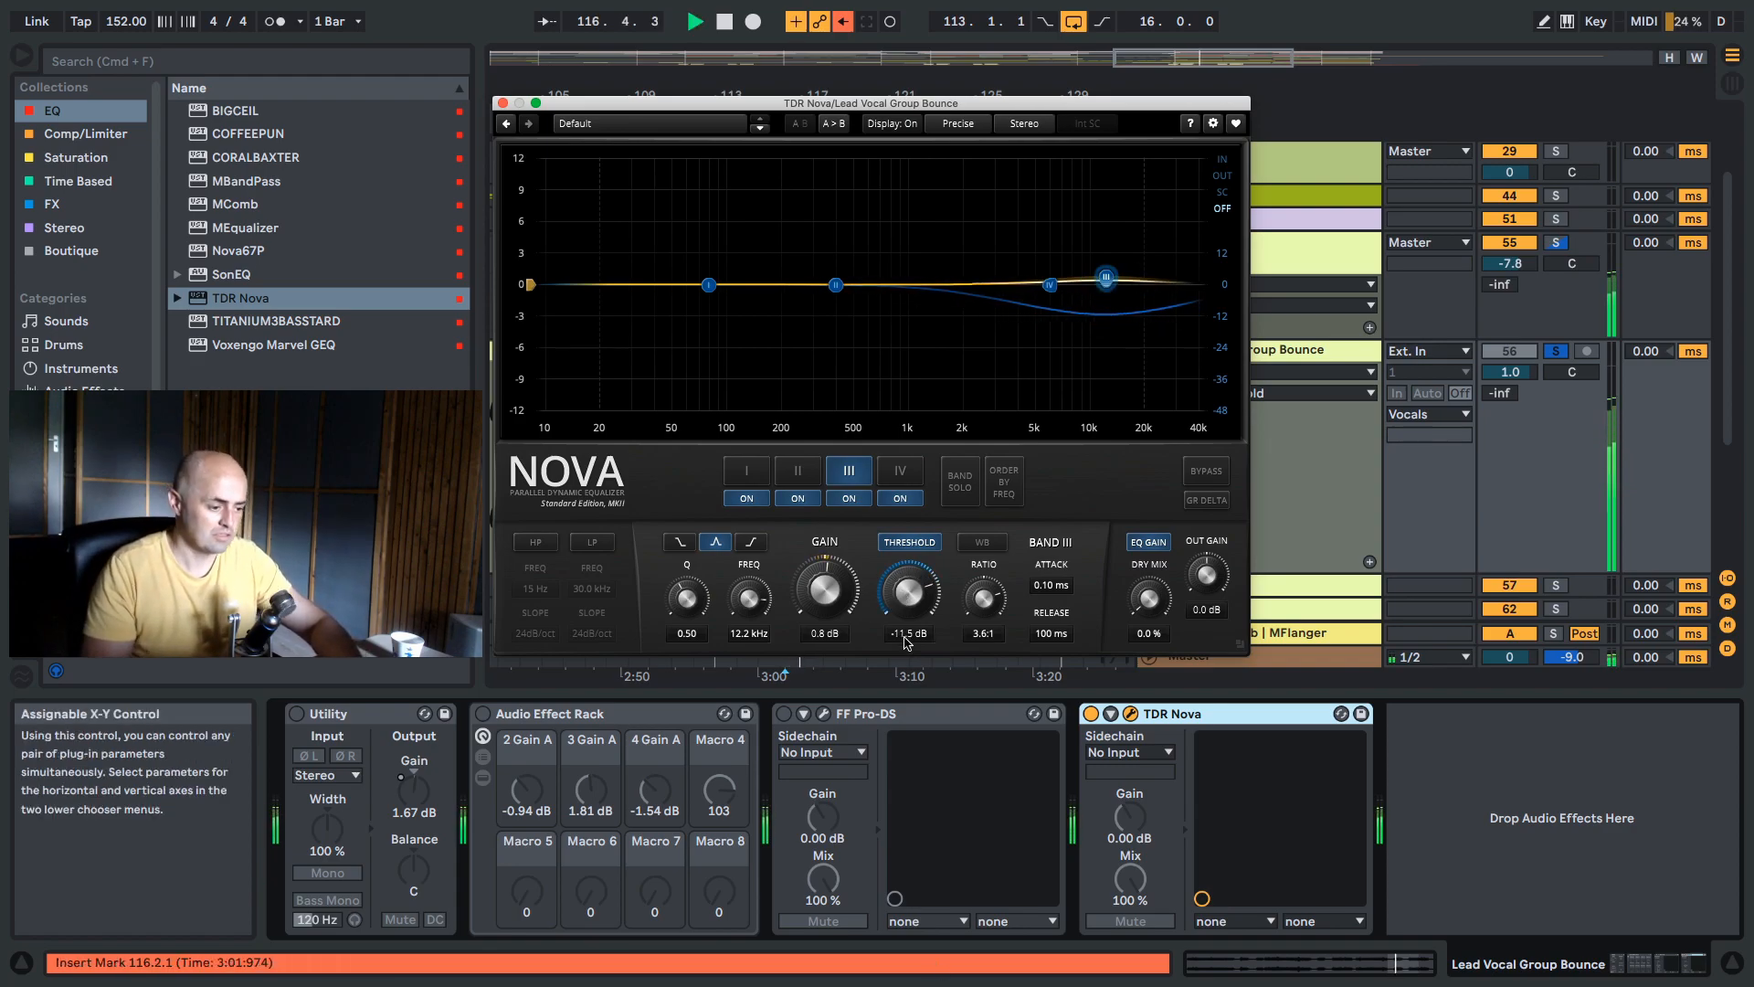
key("space")
left_click_drag(687, 599, 687, 554)
key("space")
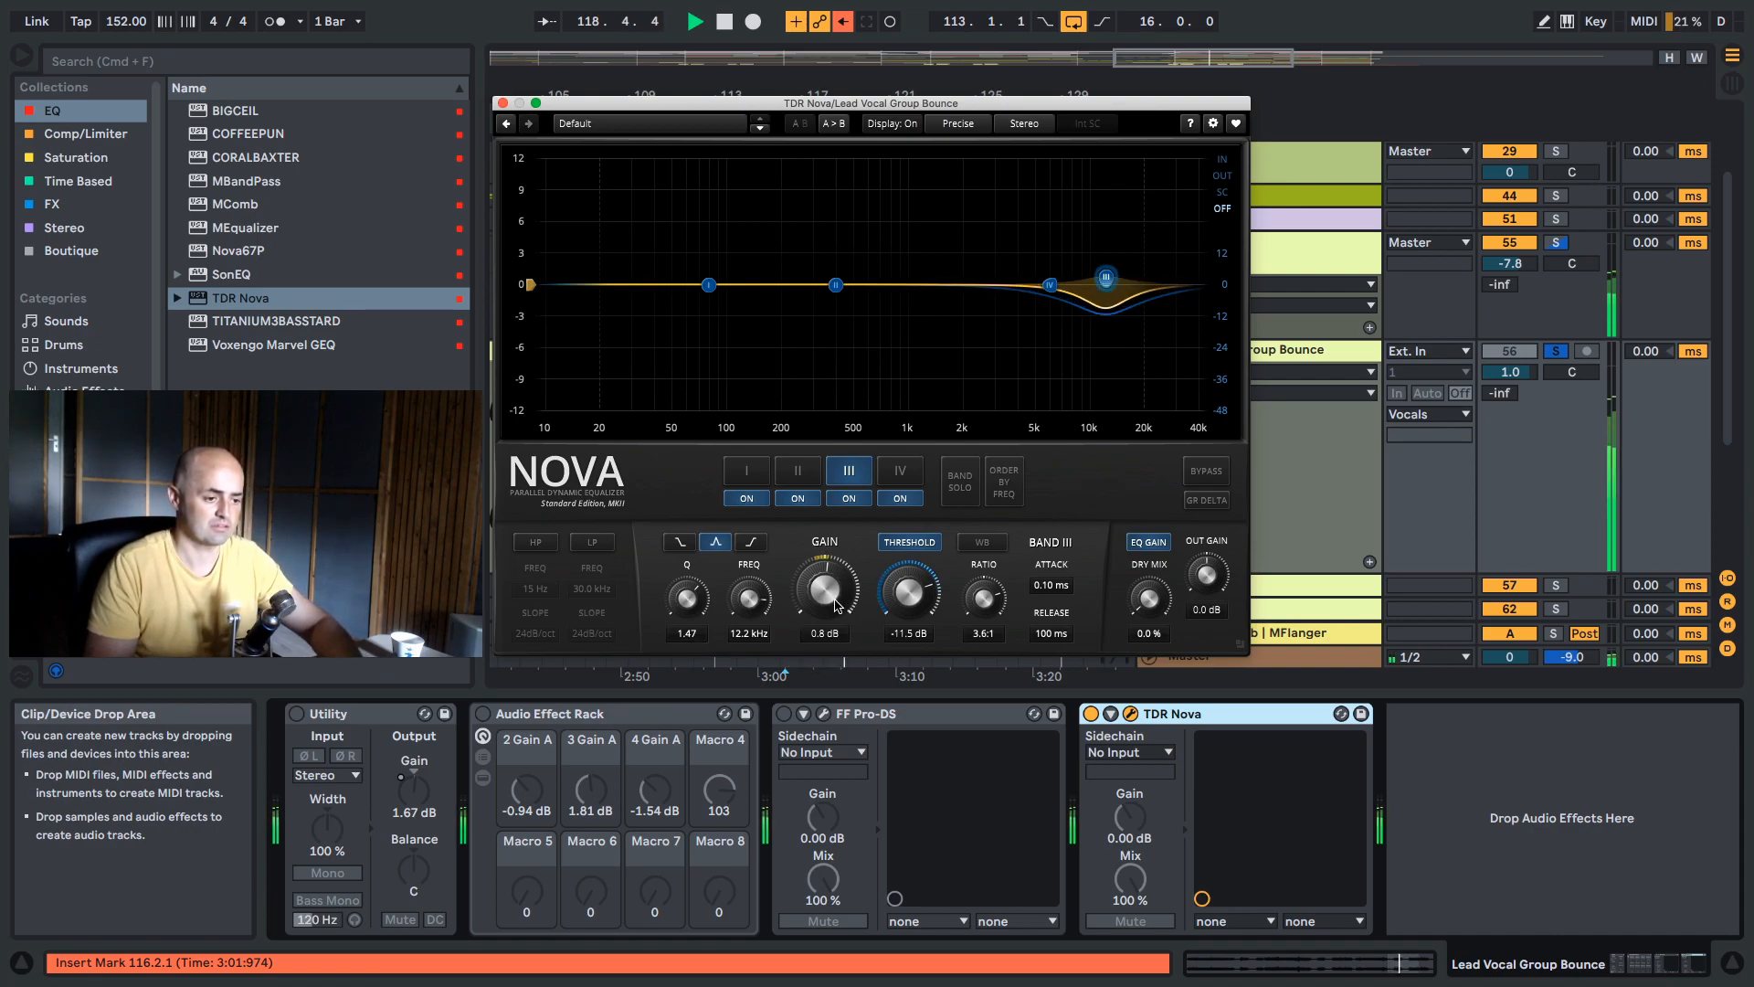
key("space")
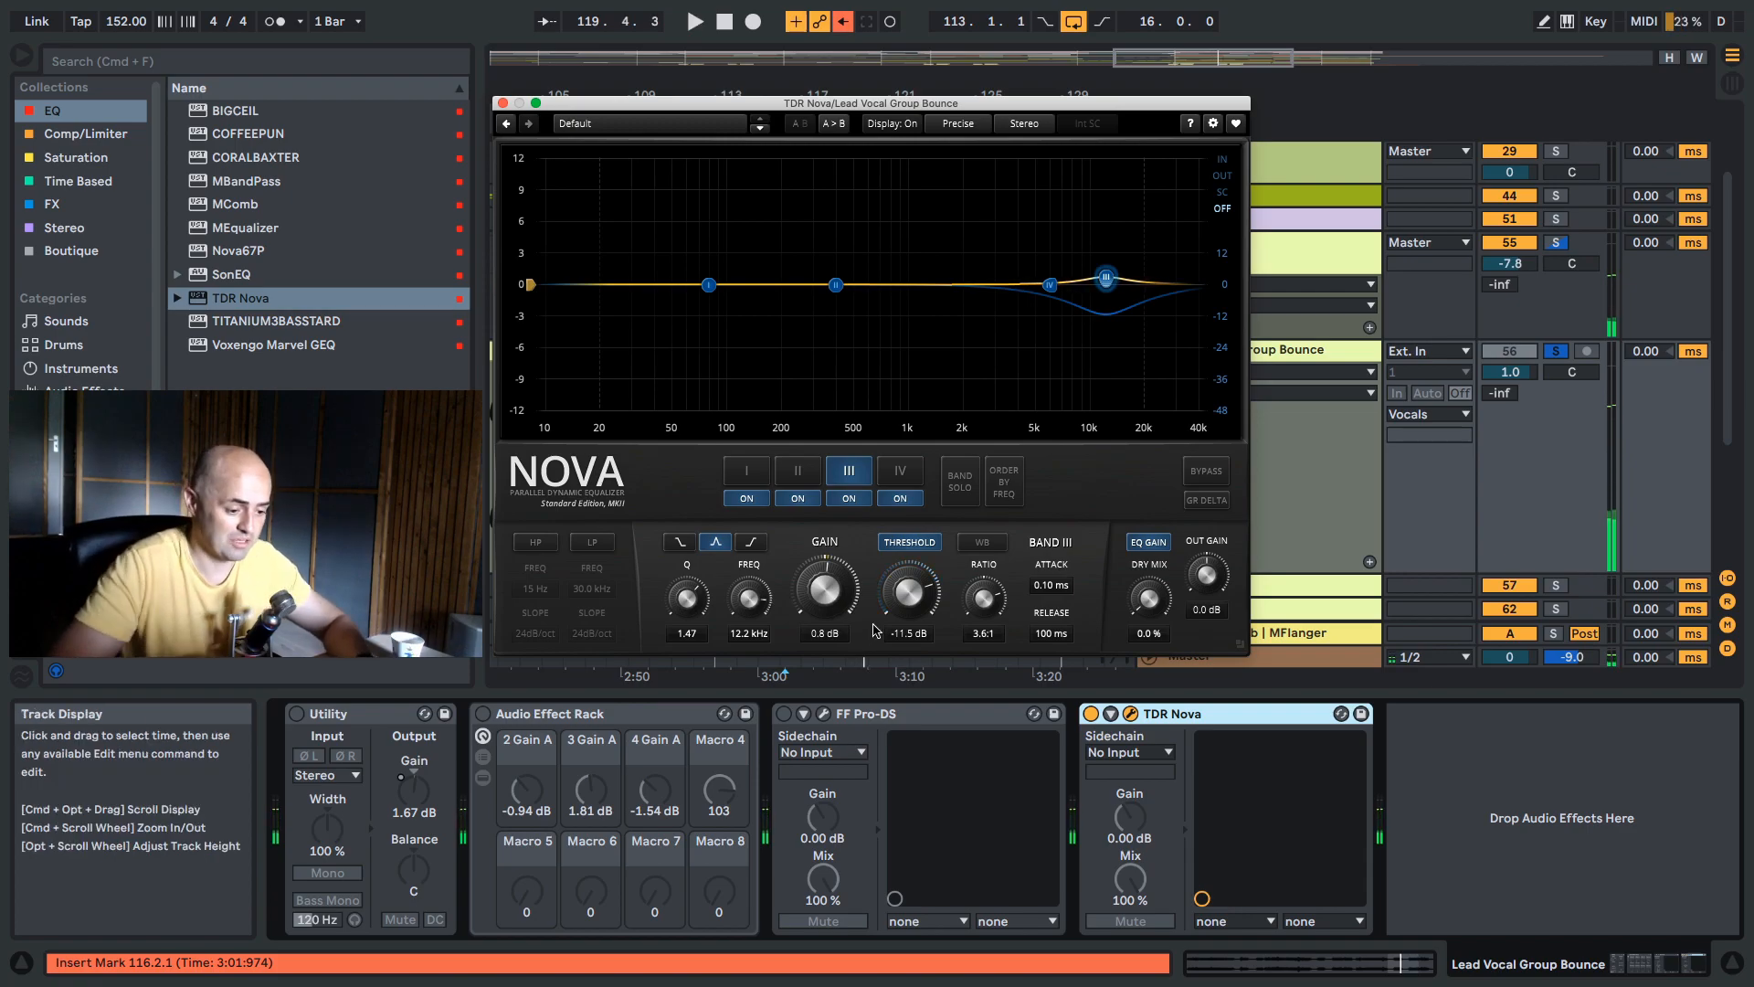
Delete FF Pro-DS from the Lead Vocal Group Bounce track and audition the phrase through TDR Nova.
left_click(936, 717)
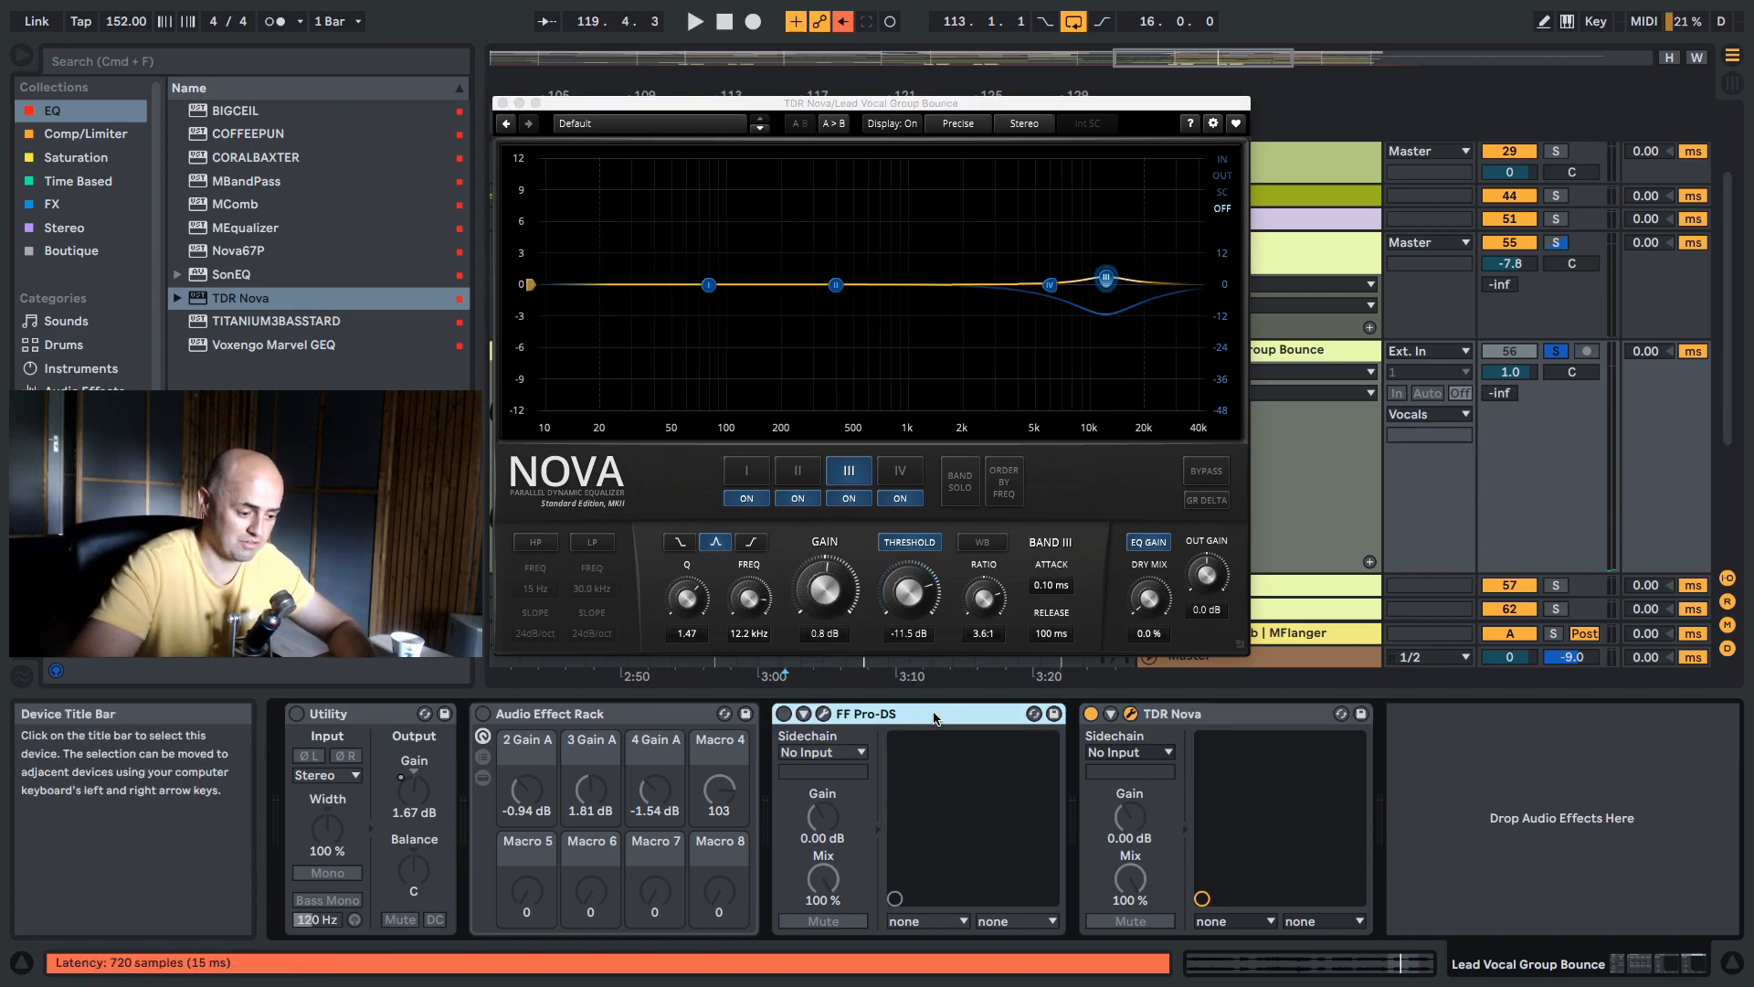
key("Delete")
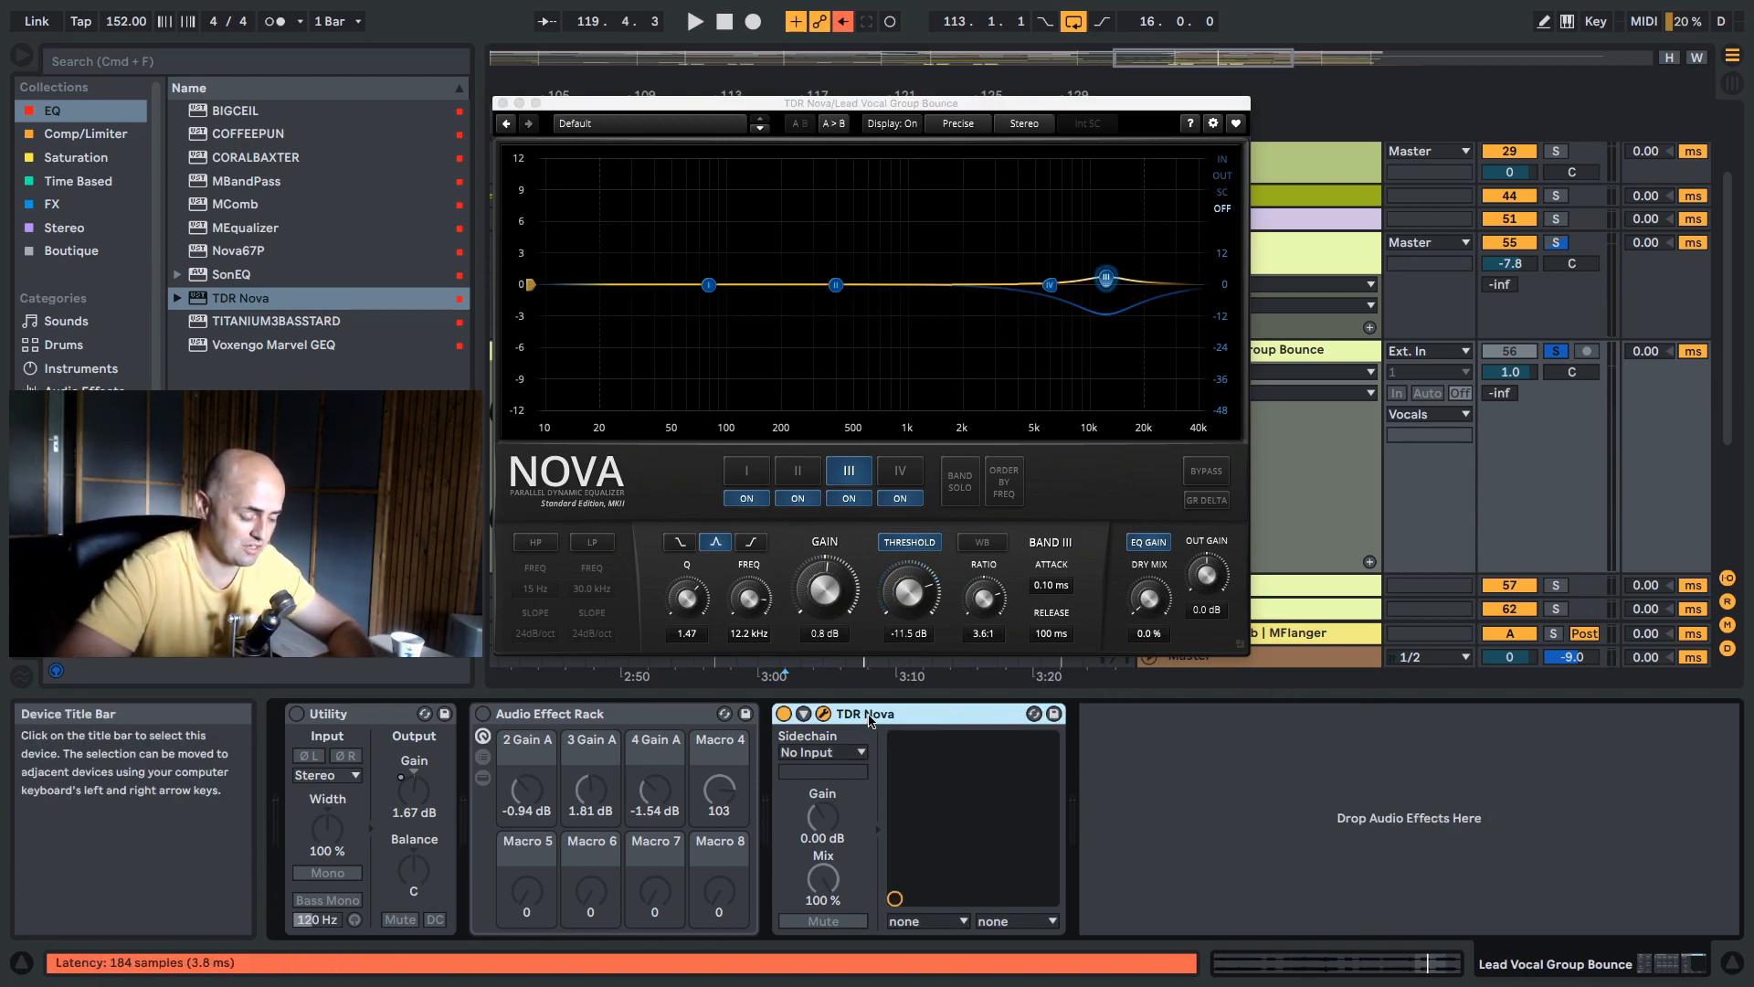
key("space")
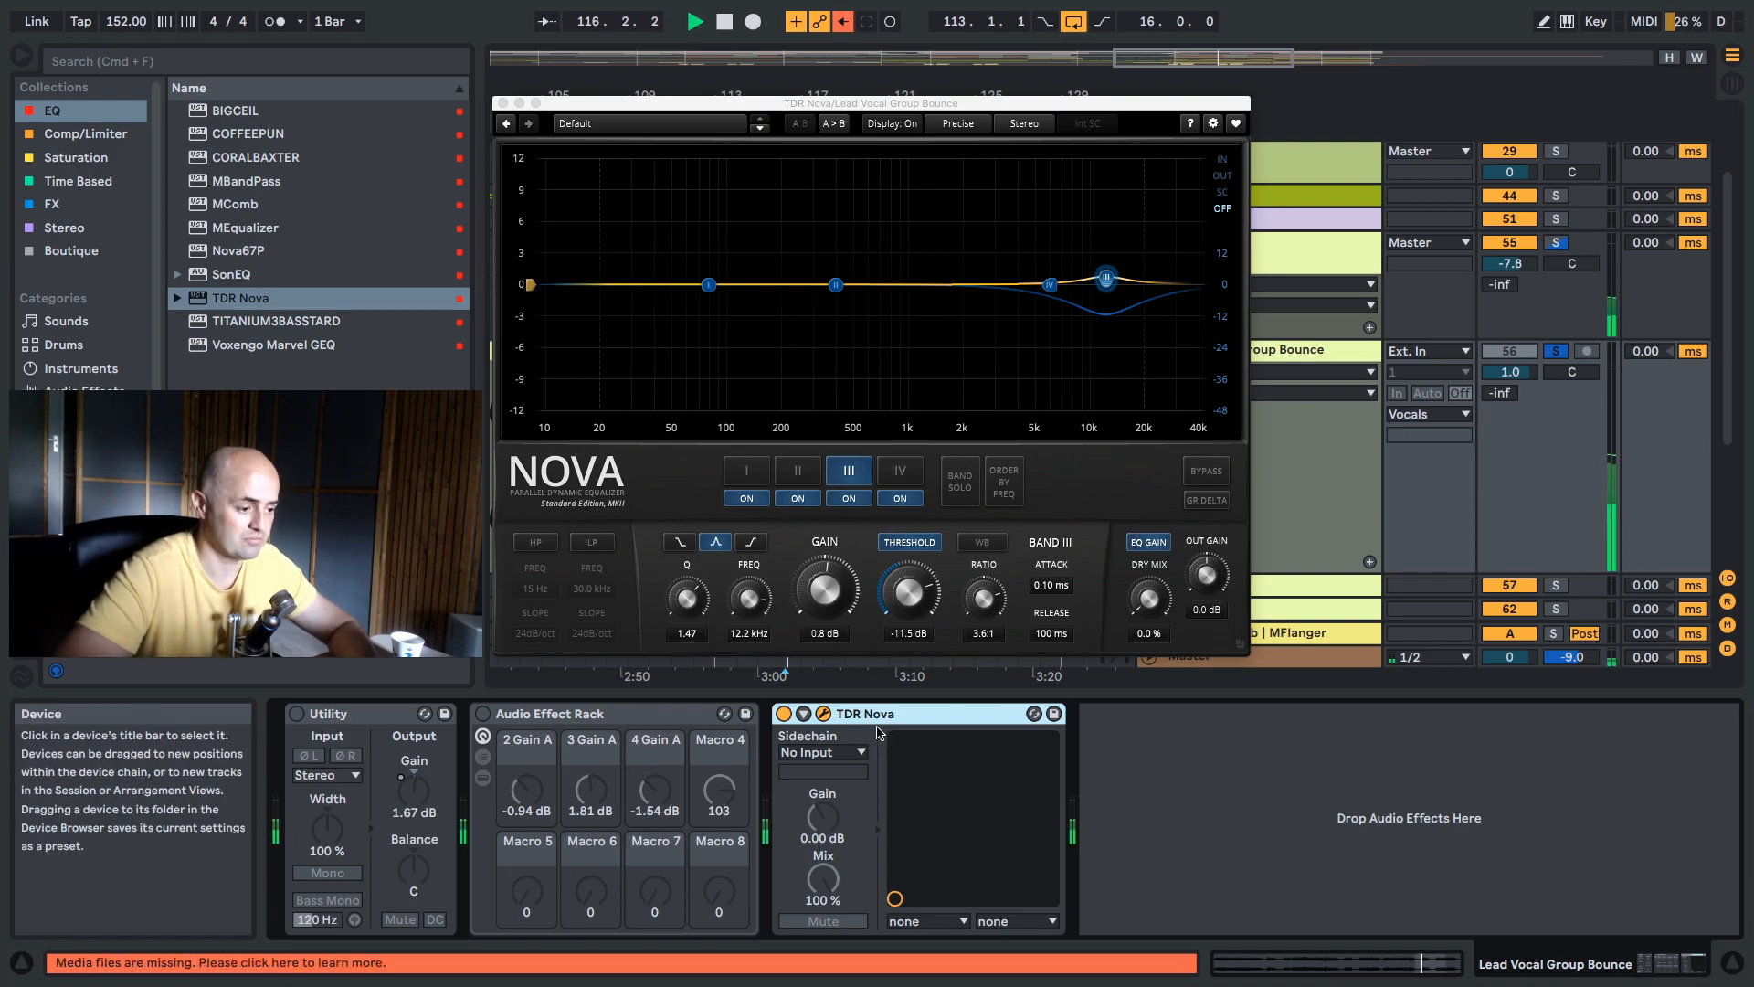
key("space")
Try a lower frequency for TDR Nova's band II and audition the phrase repeatedly.
left_click_drag(843, 293, 766, 285)
key("space")
key("space")
key("space")
key("space")
Switch off TDR Nova's bands I, II and III and audition the phrase for comparison.
left_click(747, 498)
left_click(798, 498)
left_click(849, 498)
key("space")
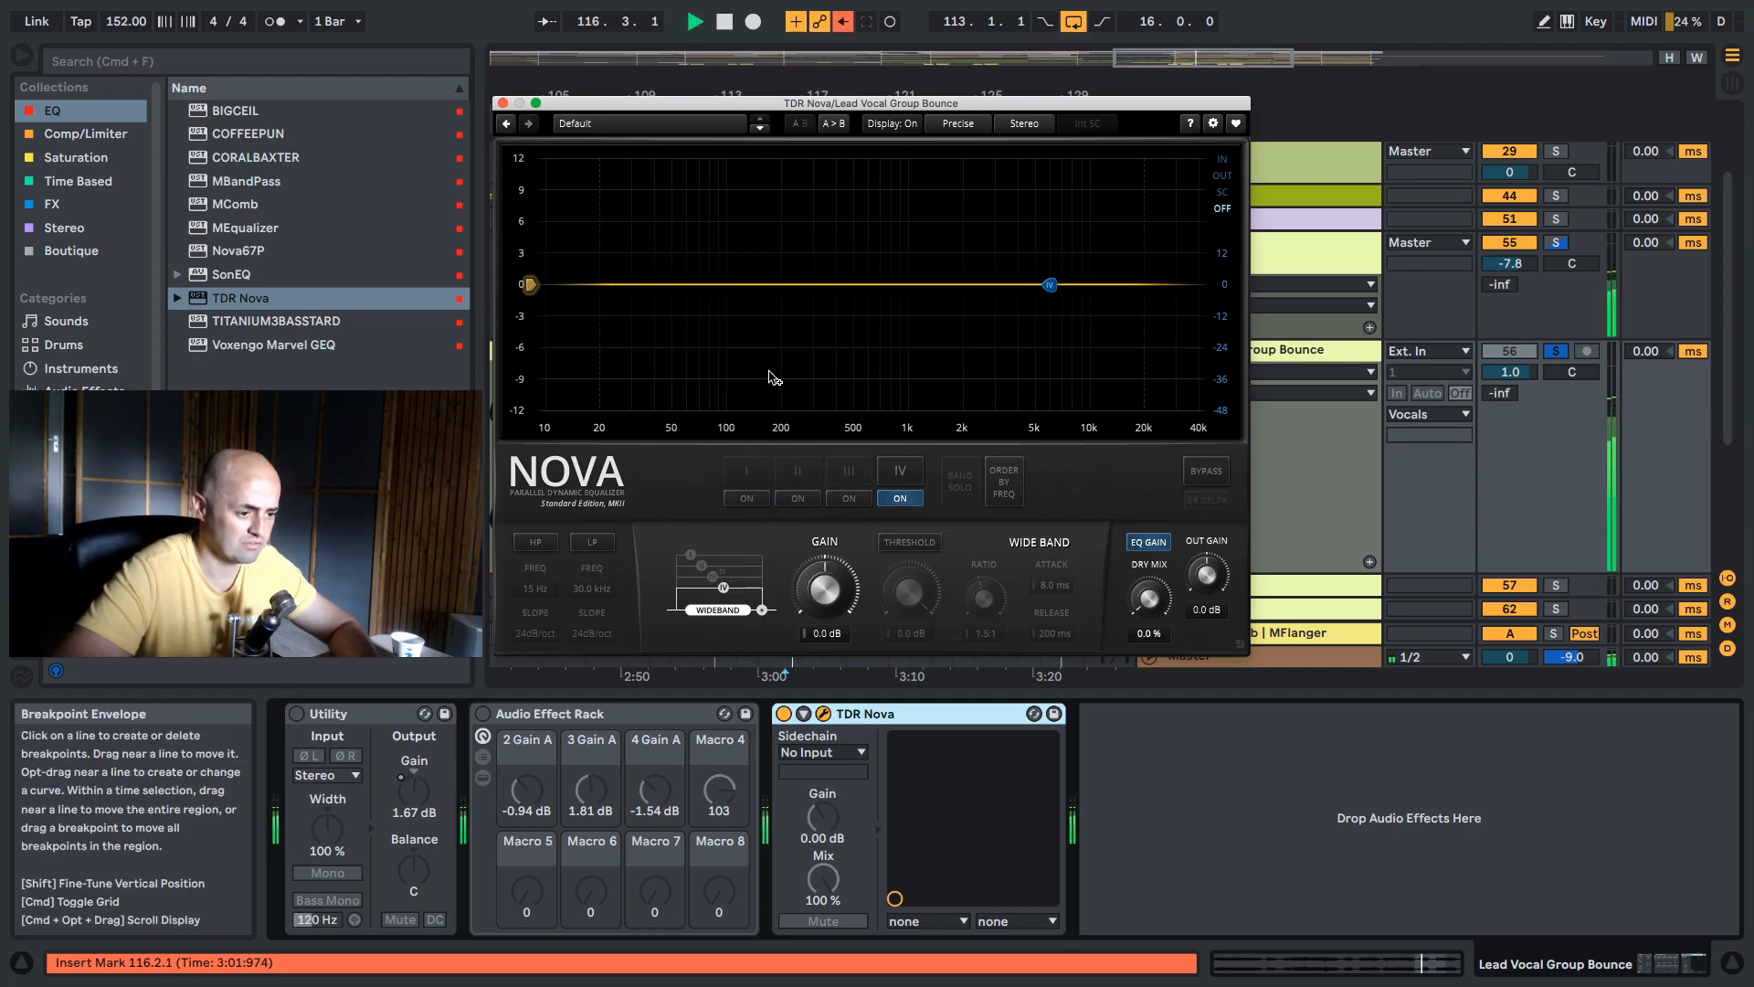
key("space")
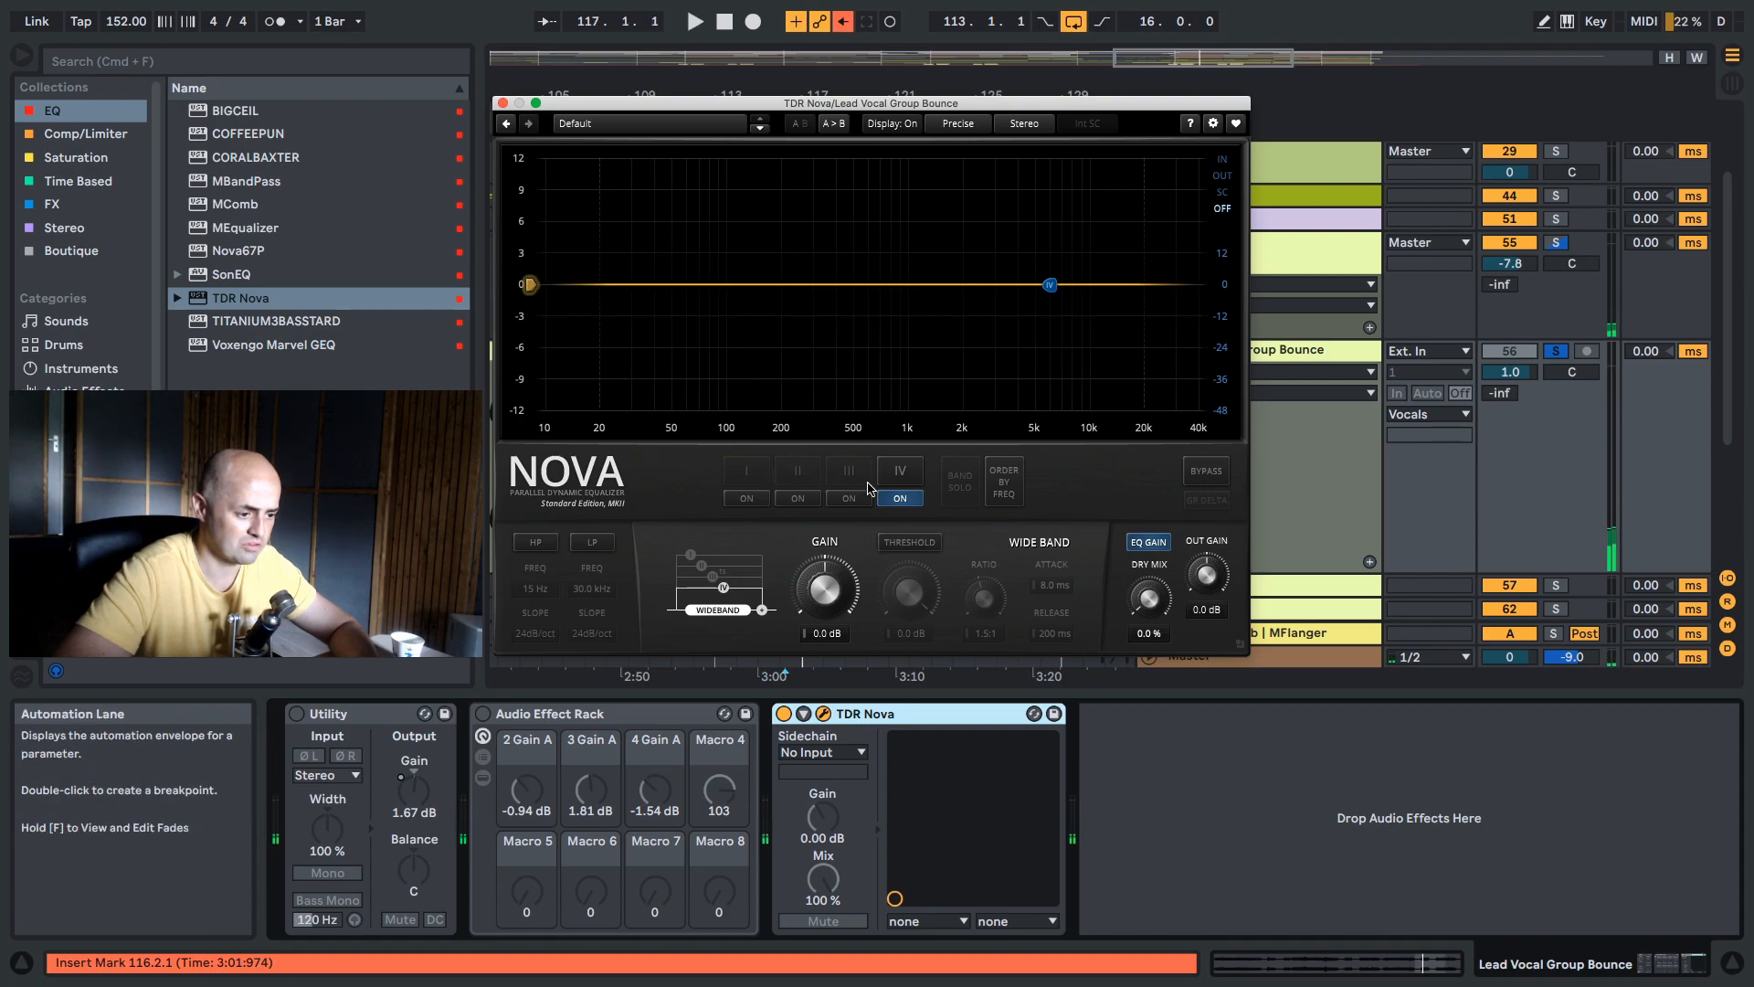
Switch band III back on and band IV off, audition the phrase and close the TDR Nova window.
left_click(861, 495)
key("space")
left_click(900, 498)
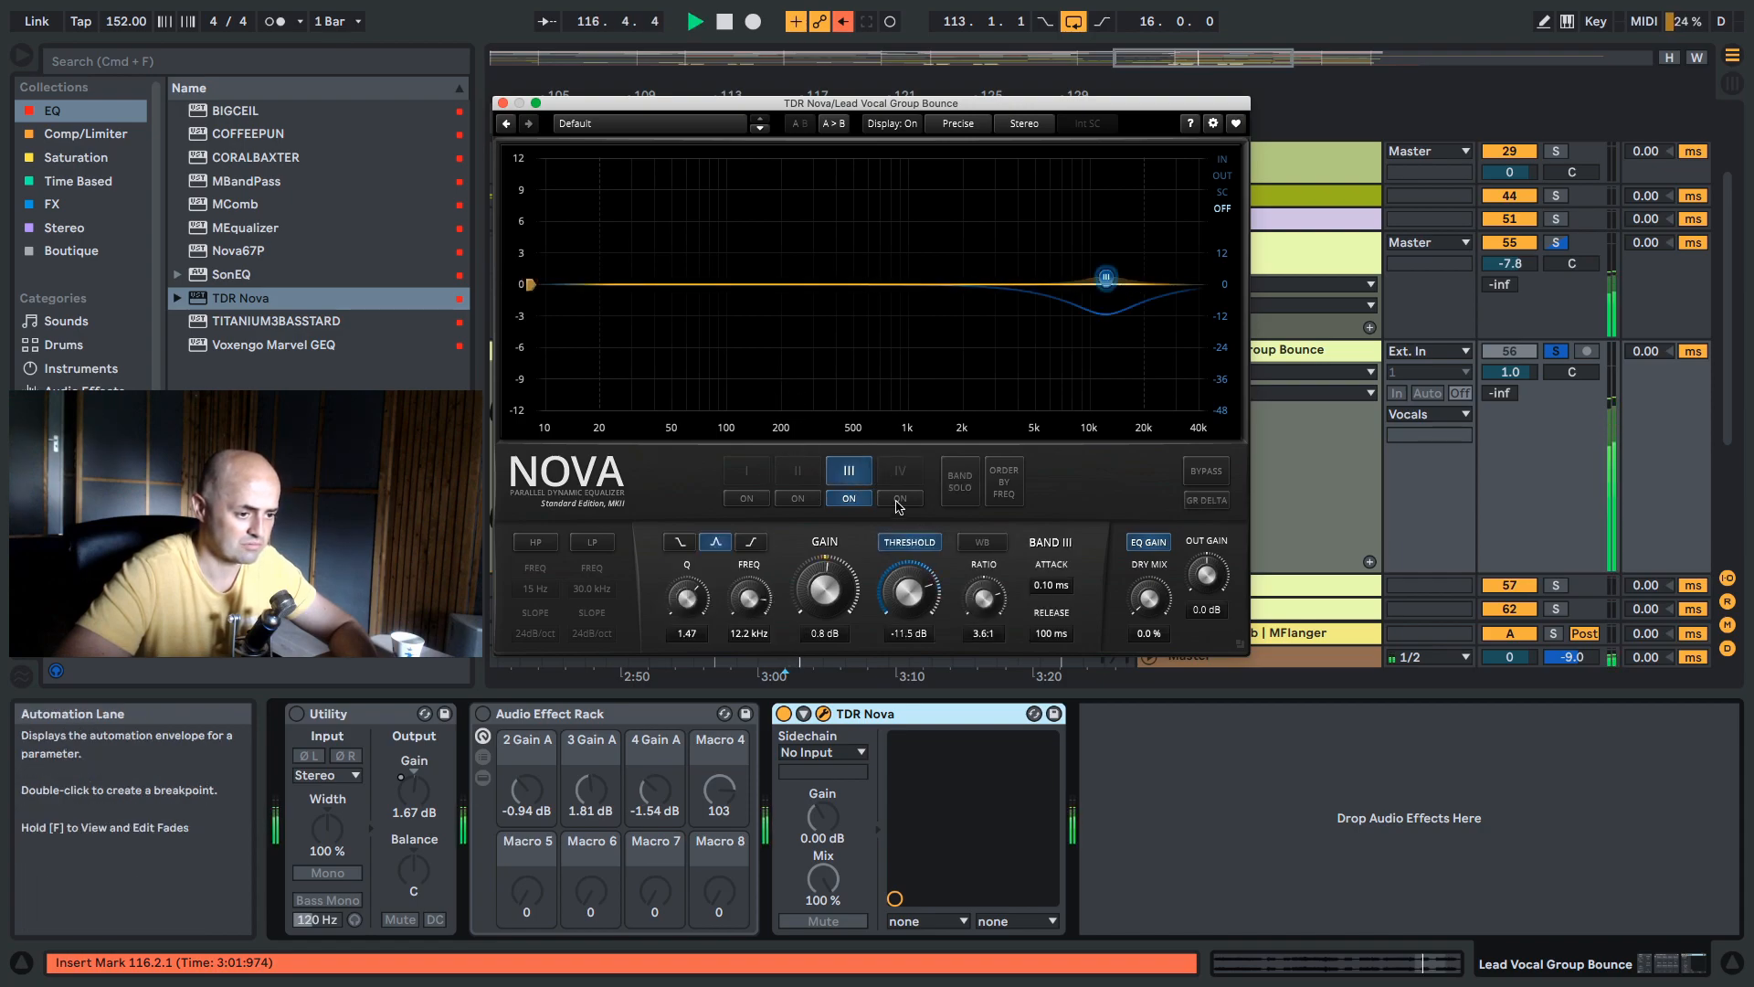
key("space")
left_click(501, 104)
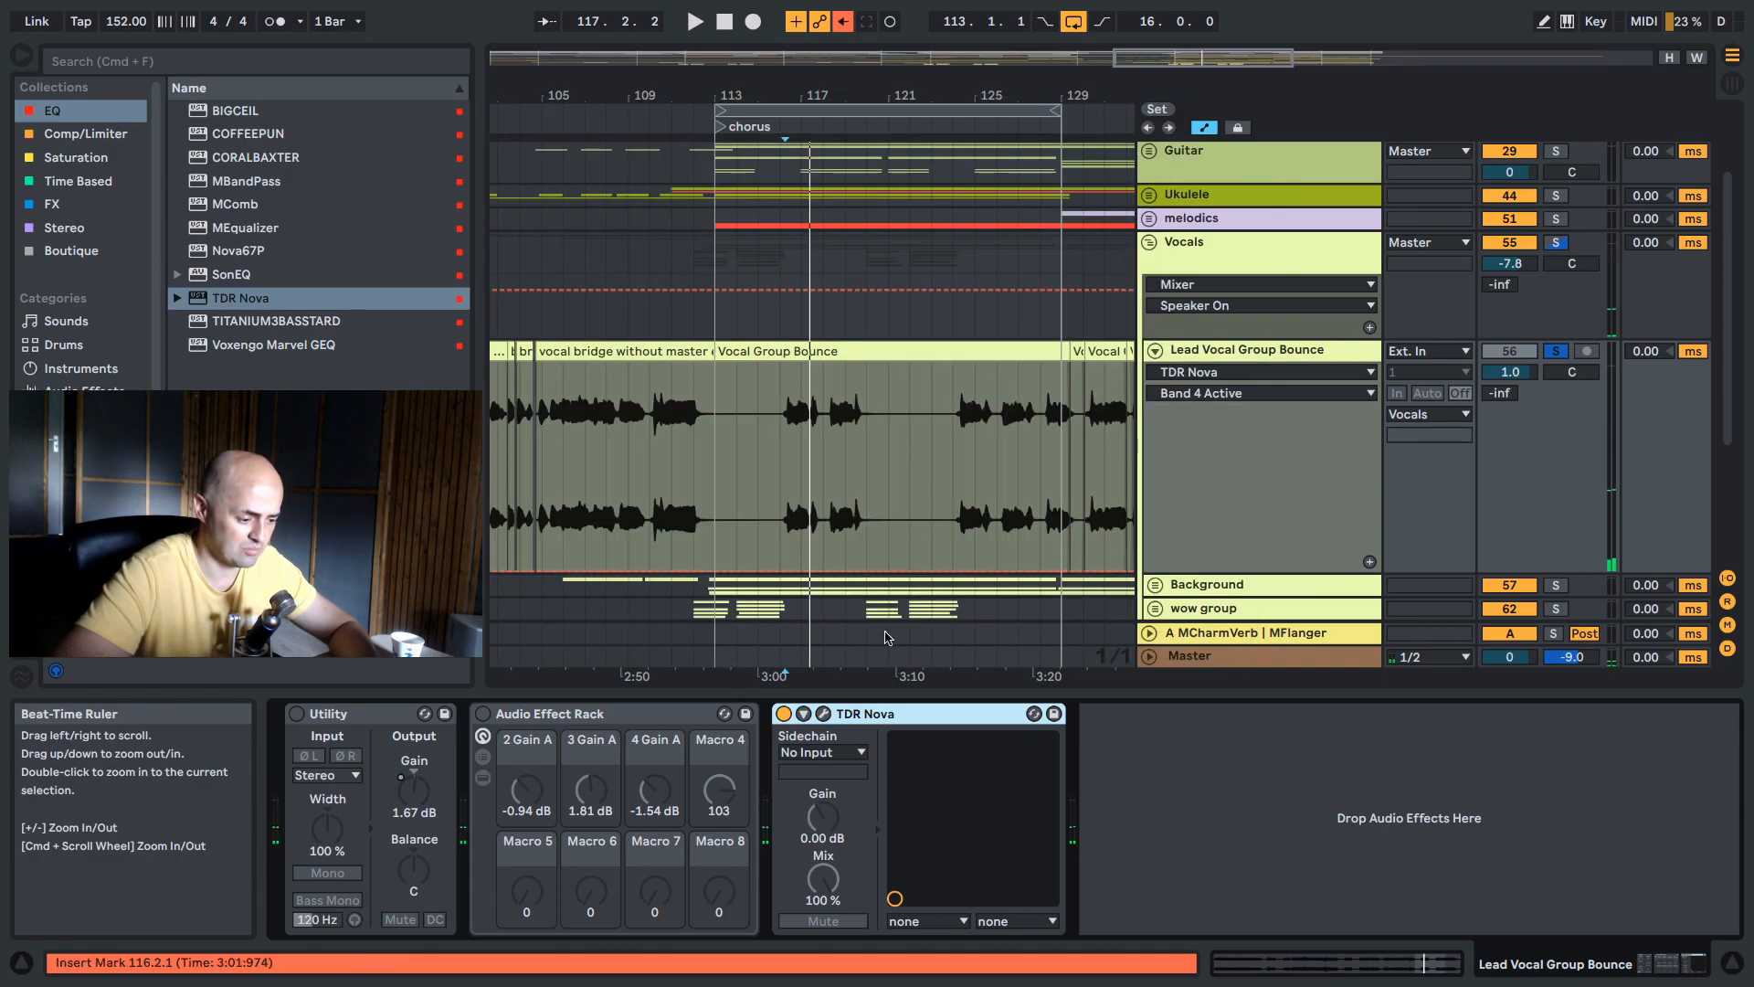
Add MEqualizer after TDR Nova, take the Lead Vocal Group Bounce and Vocals tracks out of solo, and reactivate the lead vocal.
mouse_move(245, 227)
left_mouse_down()
mouse_move(747, 594)
mouse_move(1249, 781)
left_mouse_up()
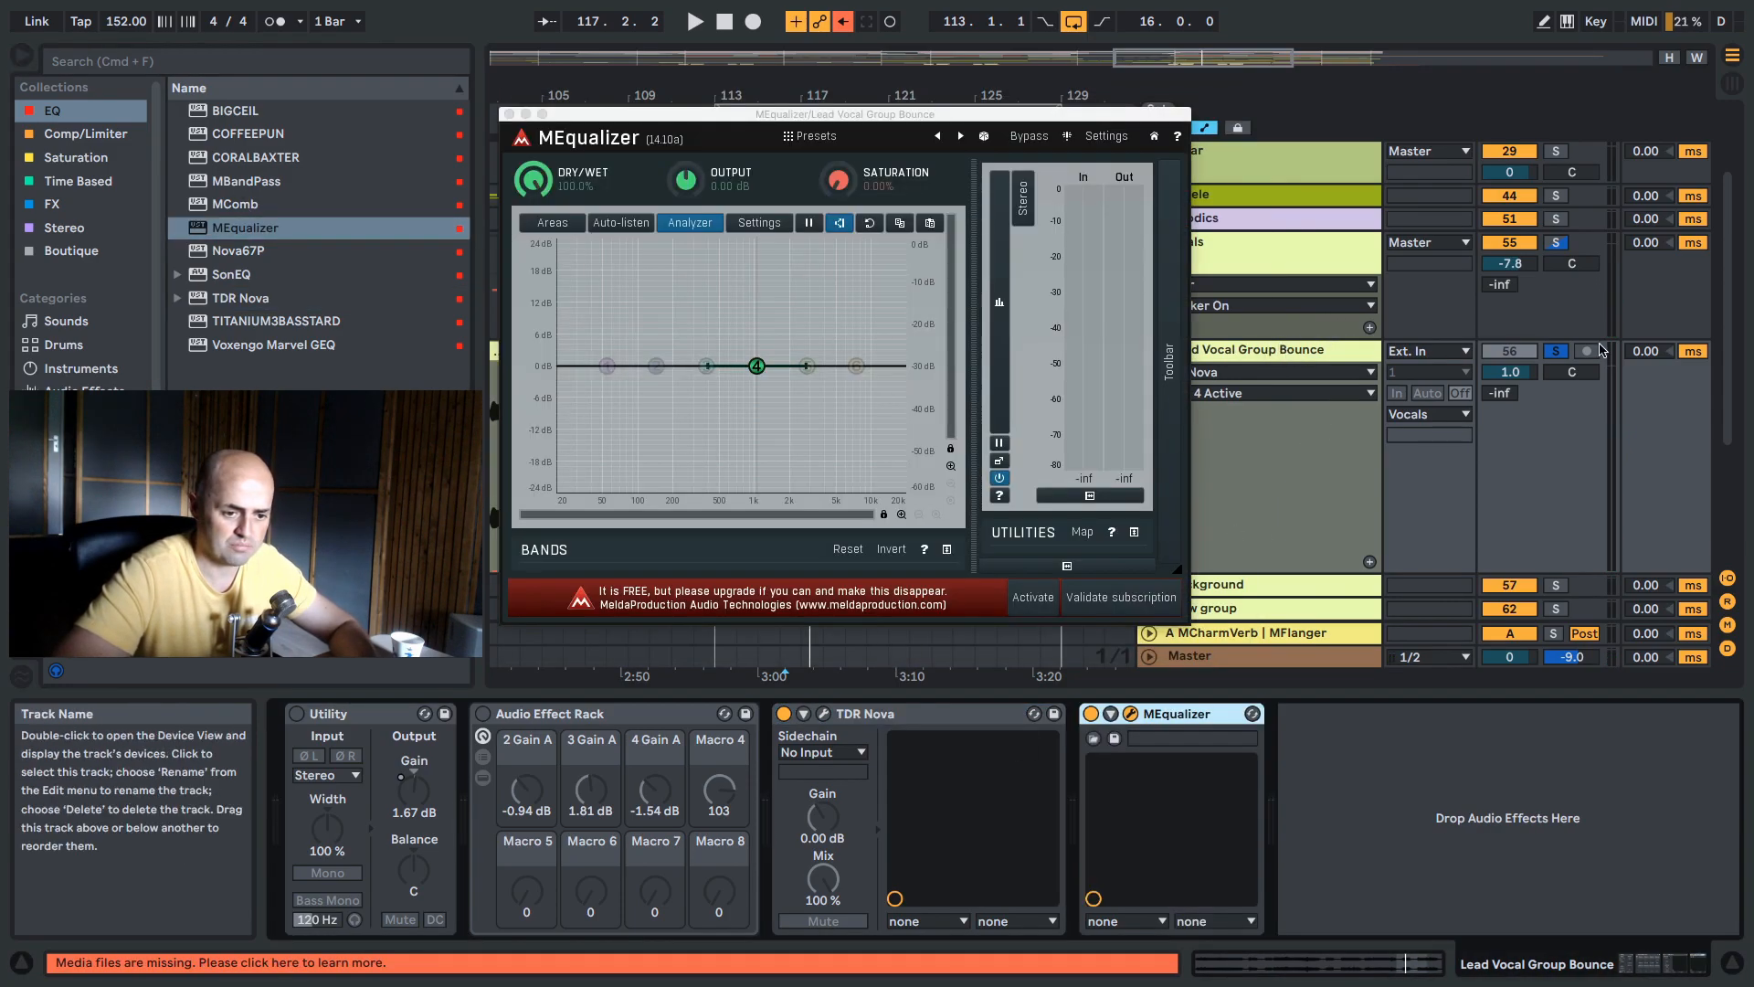
left_click(1551, 351)
left_click(1511, 265)
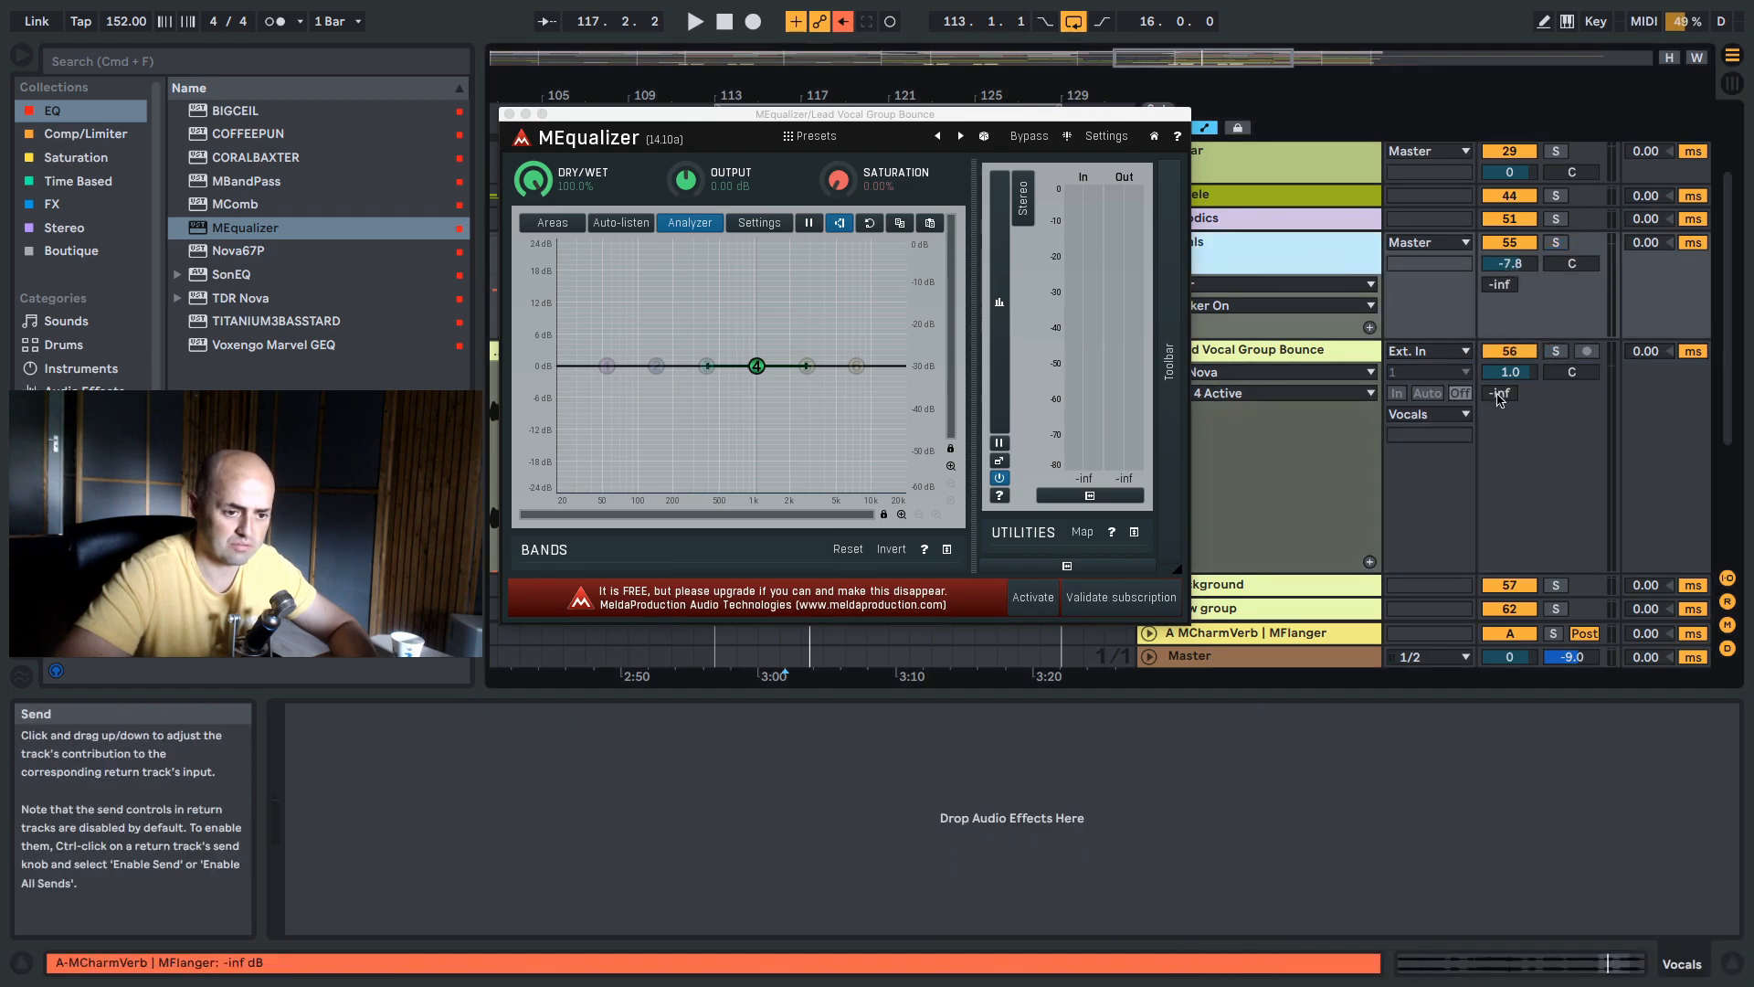
scroll(1487, 528, "down", 2)
left_click(1509, 542)
left_click(1510, 566)
Boost MEqualizer's band 4 near 5 kHz while auditioning the phrase in the full mix.
key("space")
left_click_drag(823, 113, 854, 432)
key("space")
key("space")
left_click_drag(788, 684, 866, 640)
key("space")
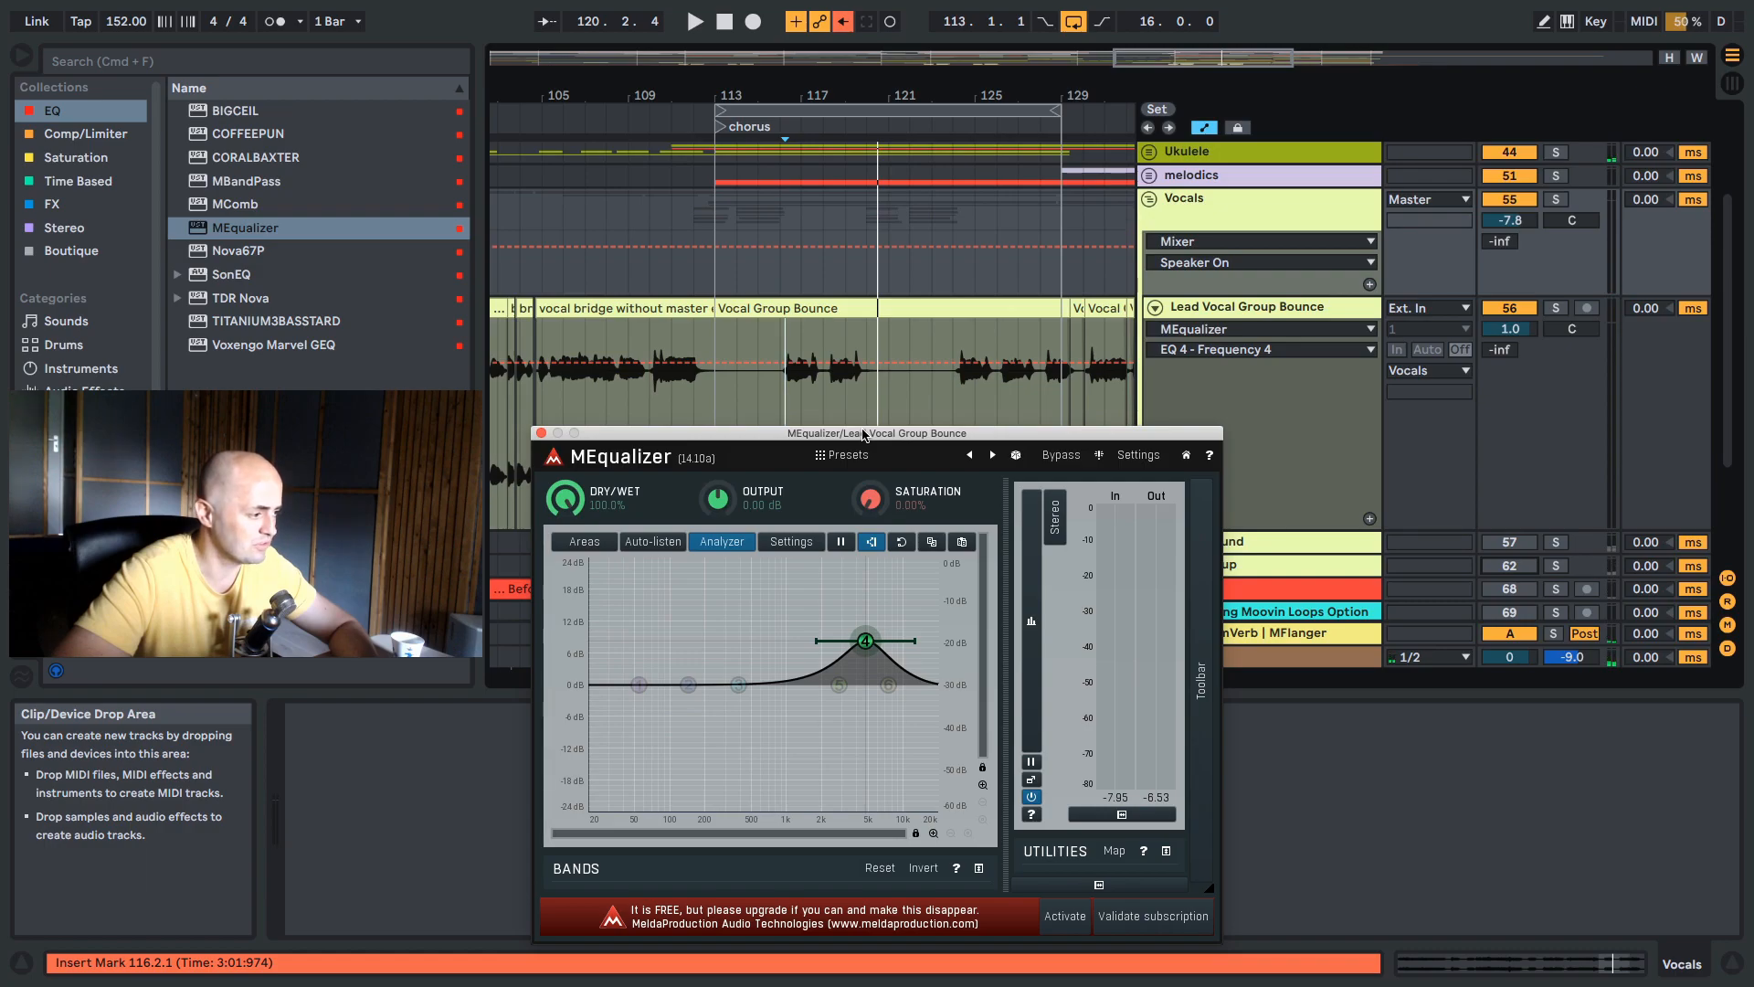
Set MEqualizer's saturation to 100% and move the band 4 boost to about 6 kHz with less gain during playback.
left_click_drag(891, 511, 891, 430)
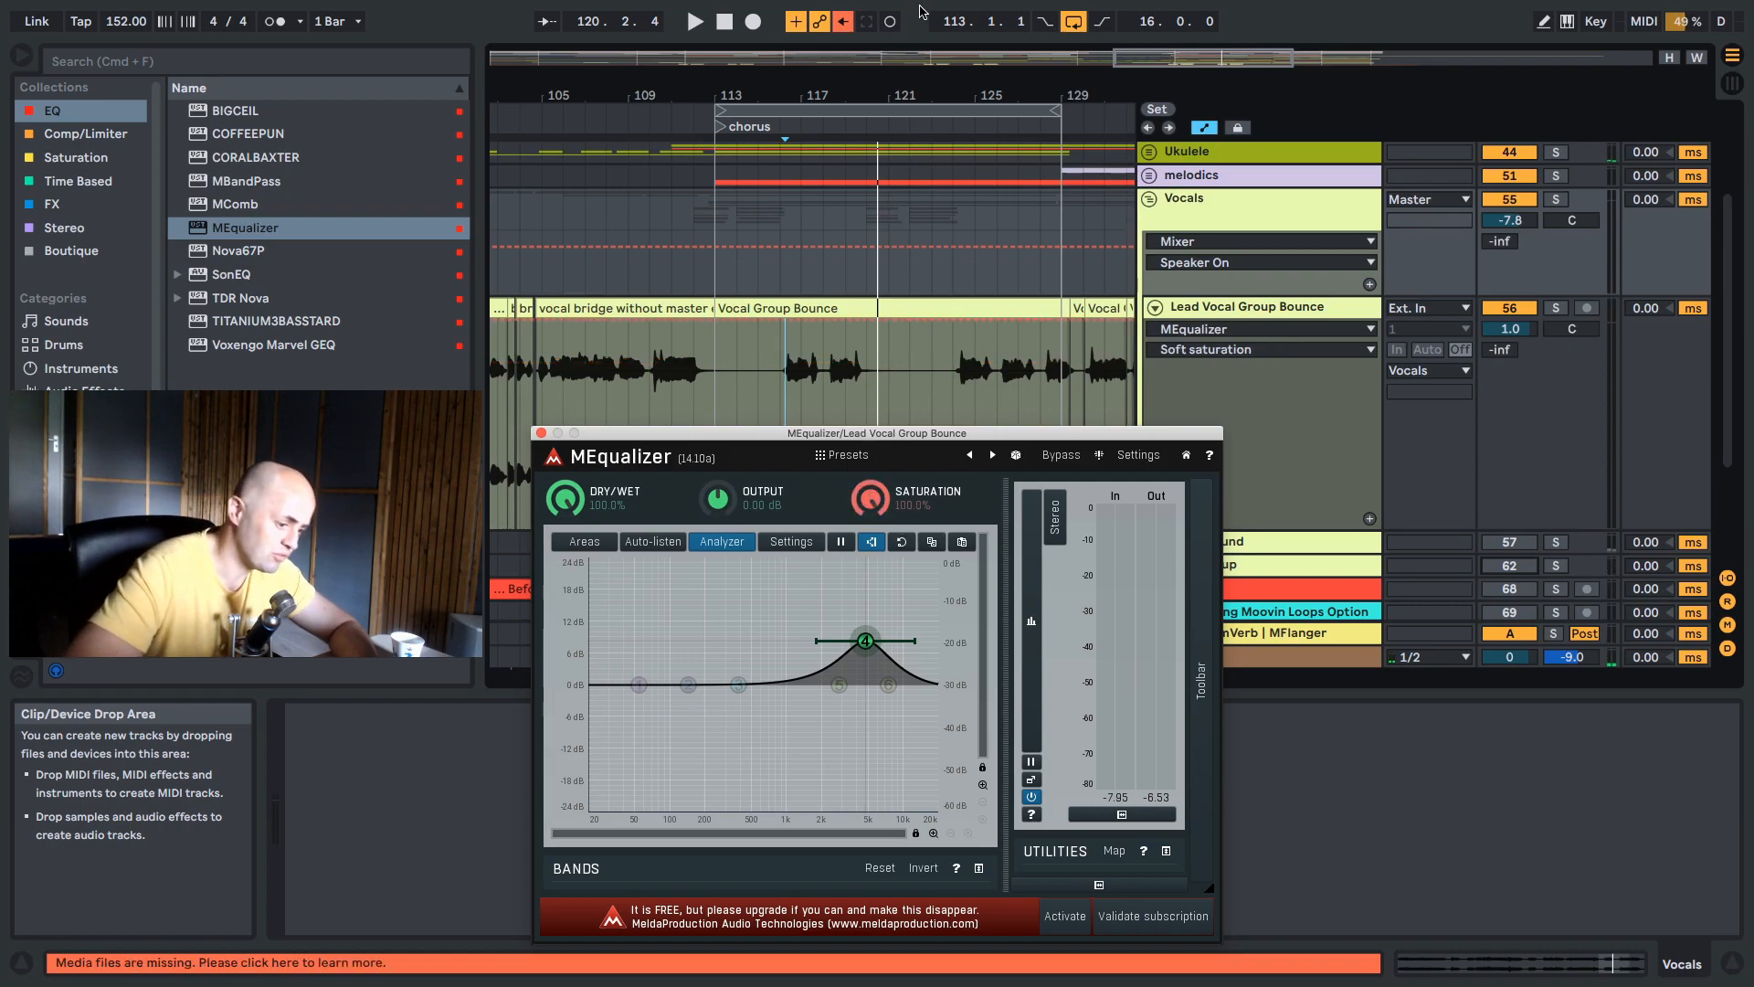
key("space")
left_click_drag(868, 632, 876, 649)
key("space")
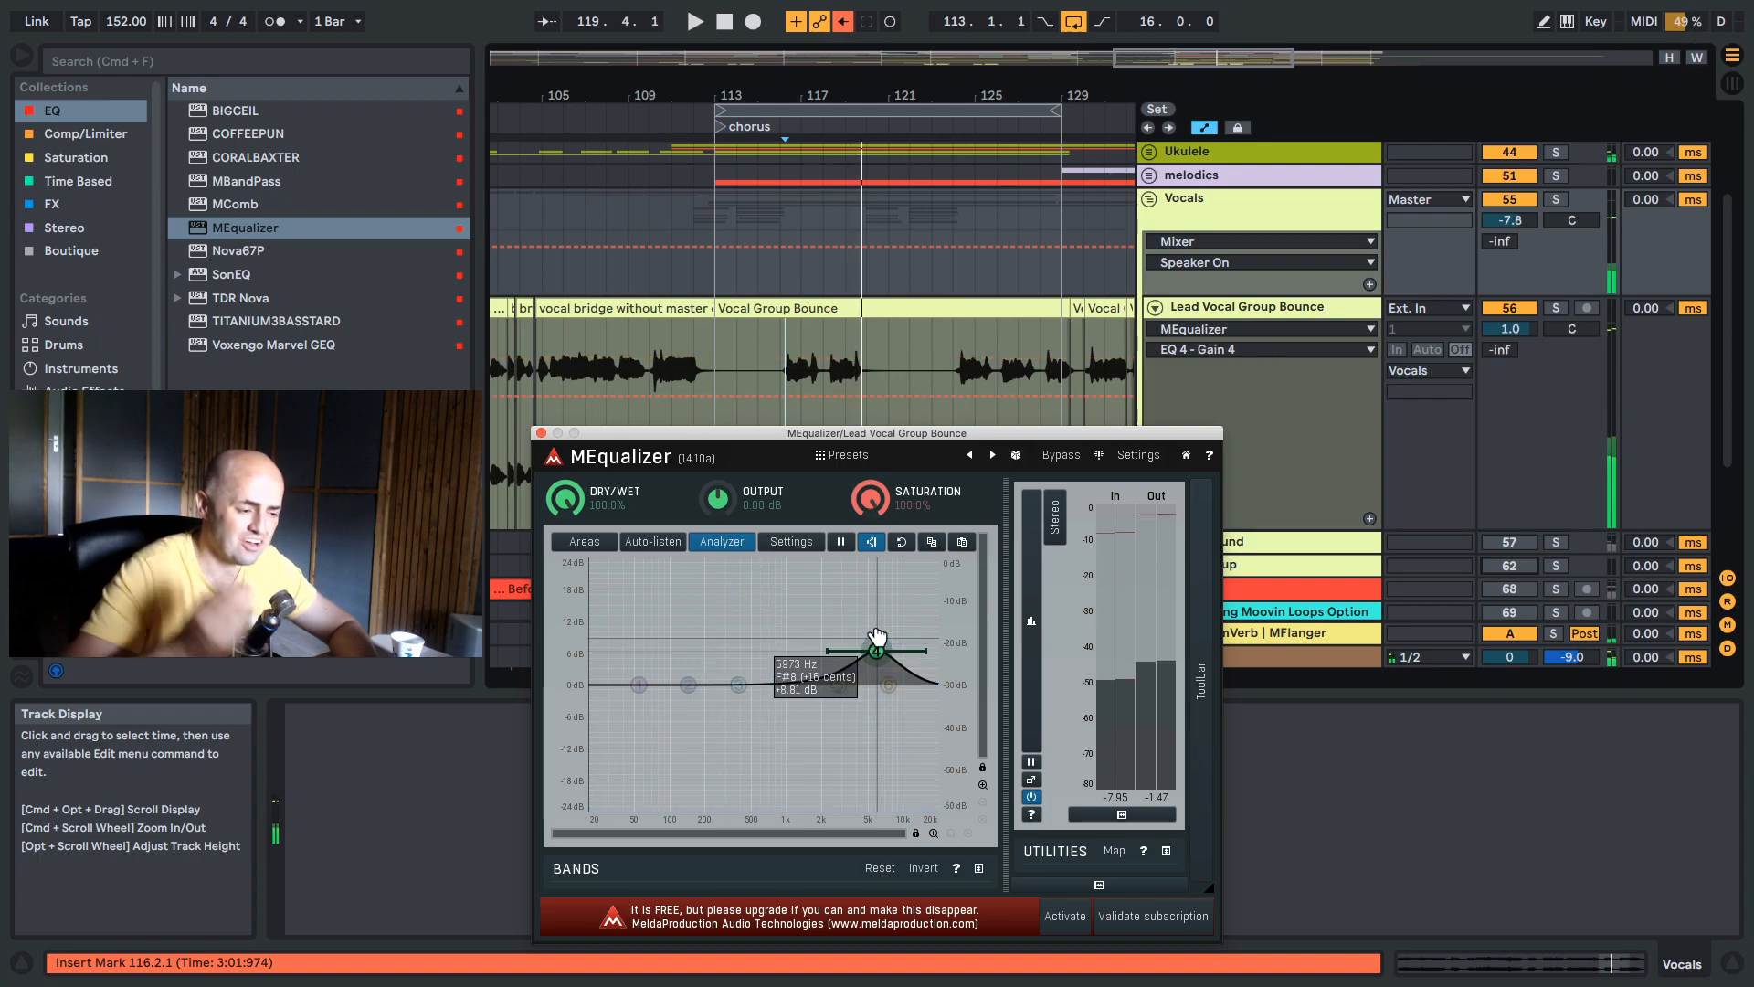
Lower band 4's gain to about 2 dB, widen its bandwidth and audition the phrase.
scroll(877, 651, "up", 2)
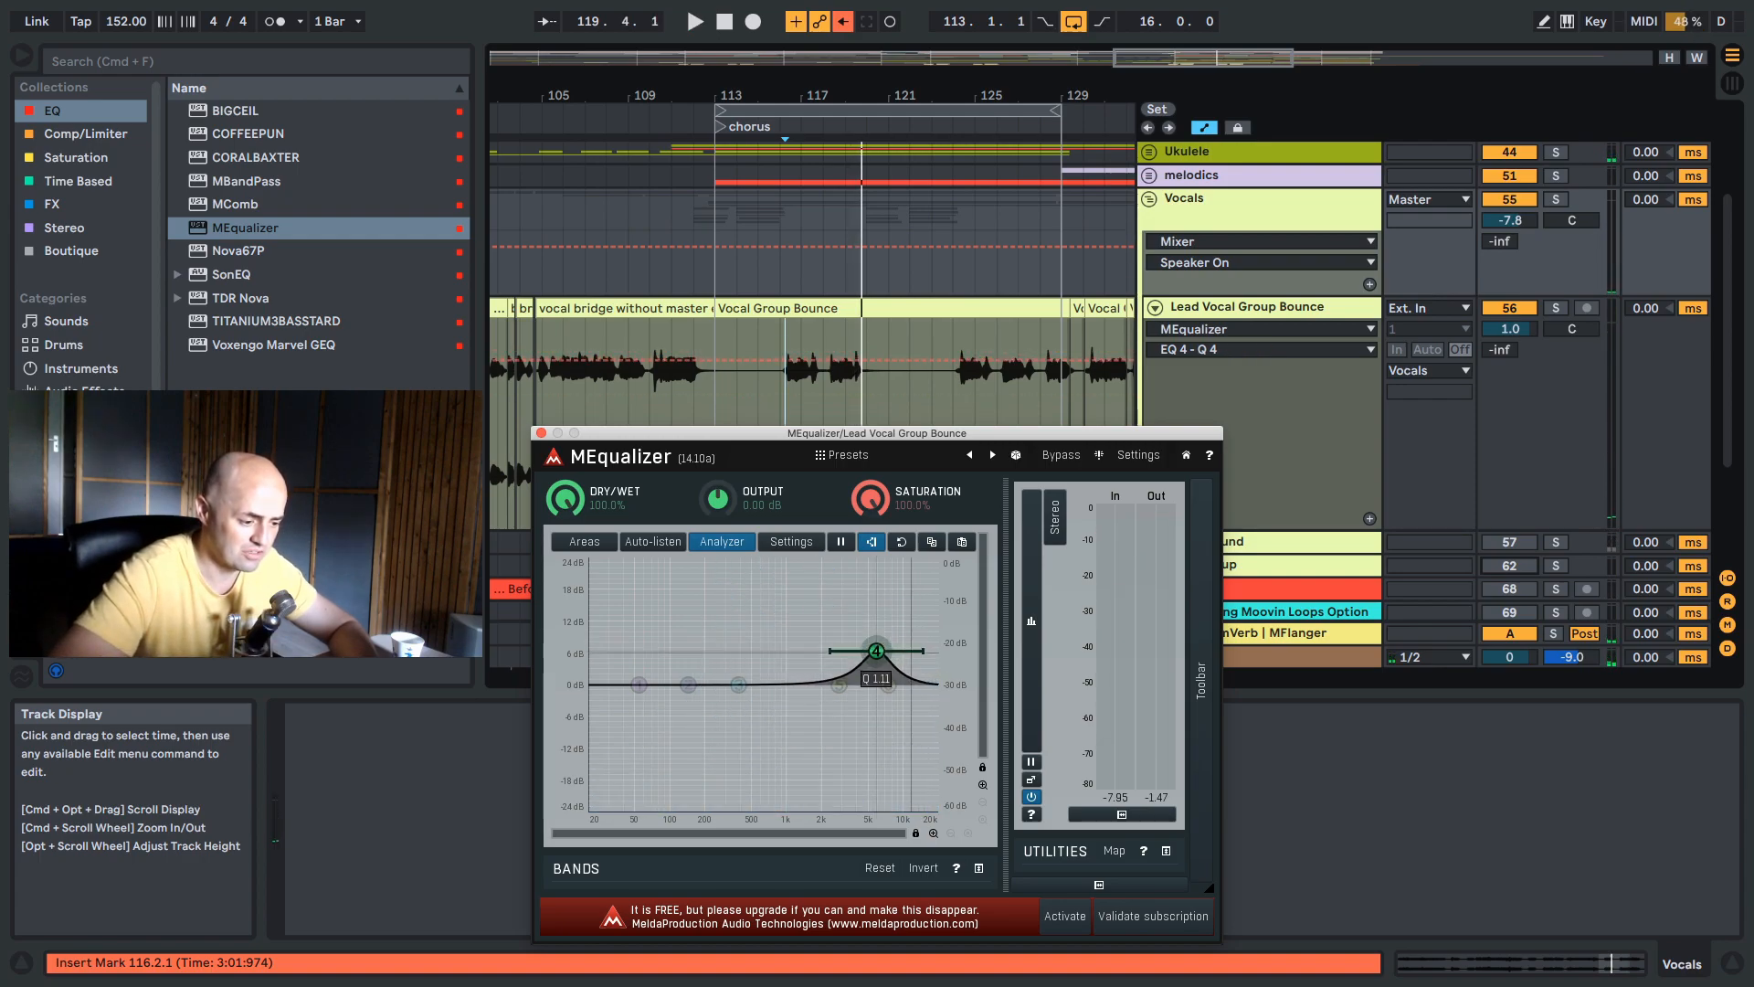
left_click_drag(879, 651, 908, 676)
scroll(876, 674, "down", 5)
key("space")
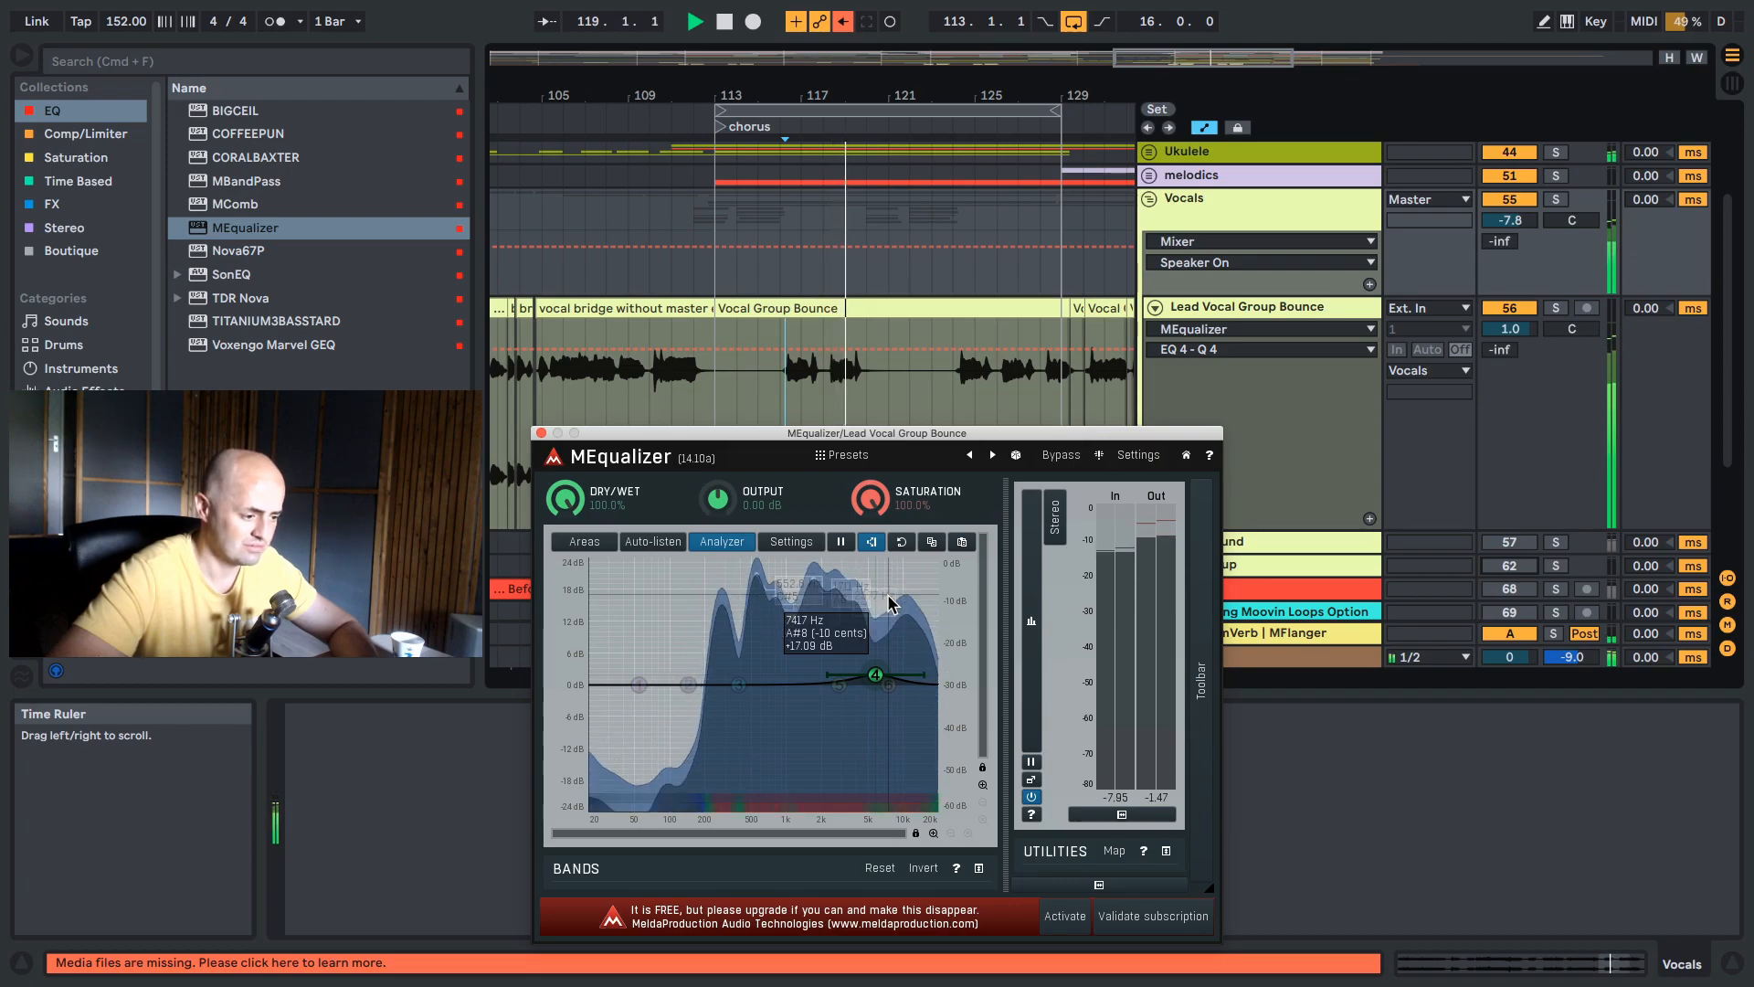
key("space")
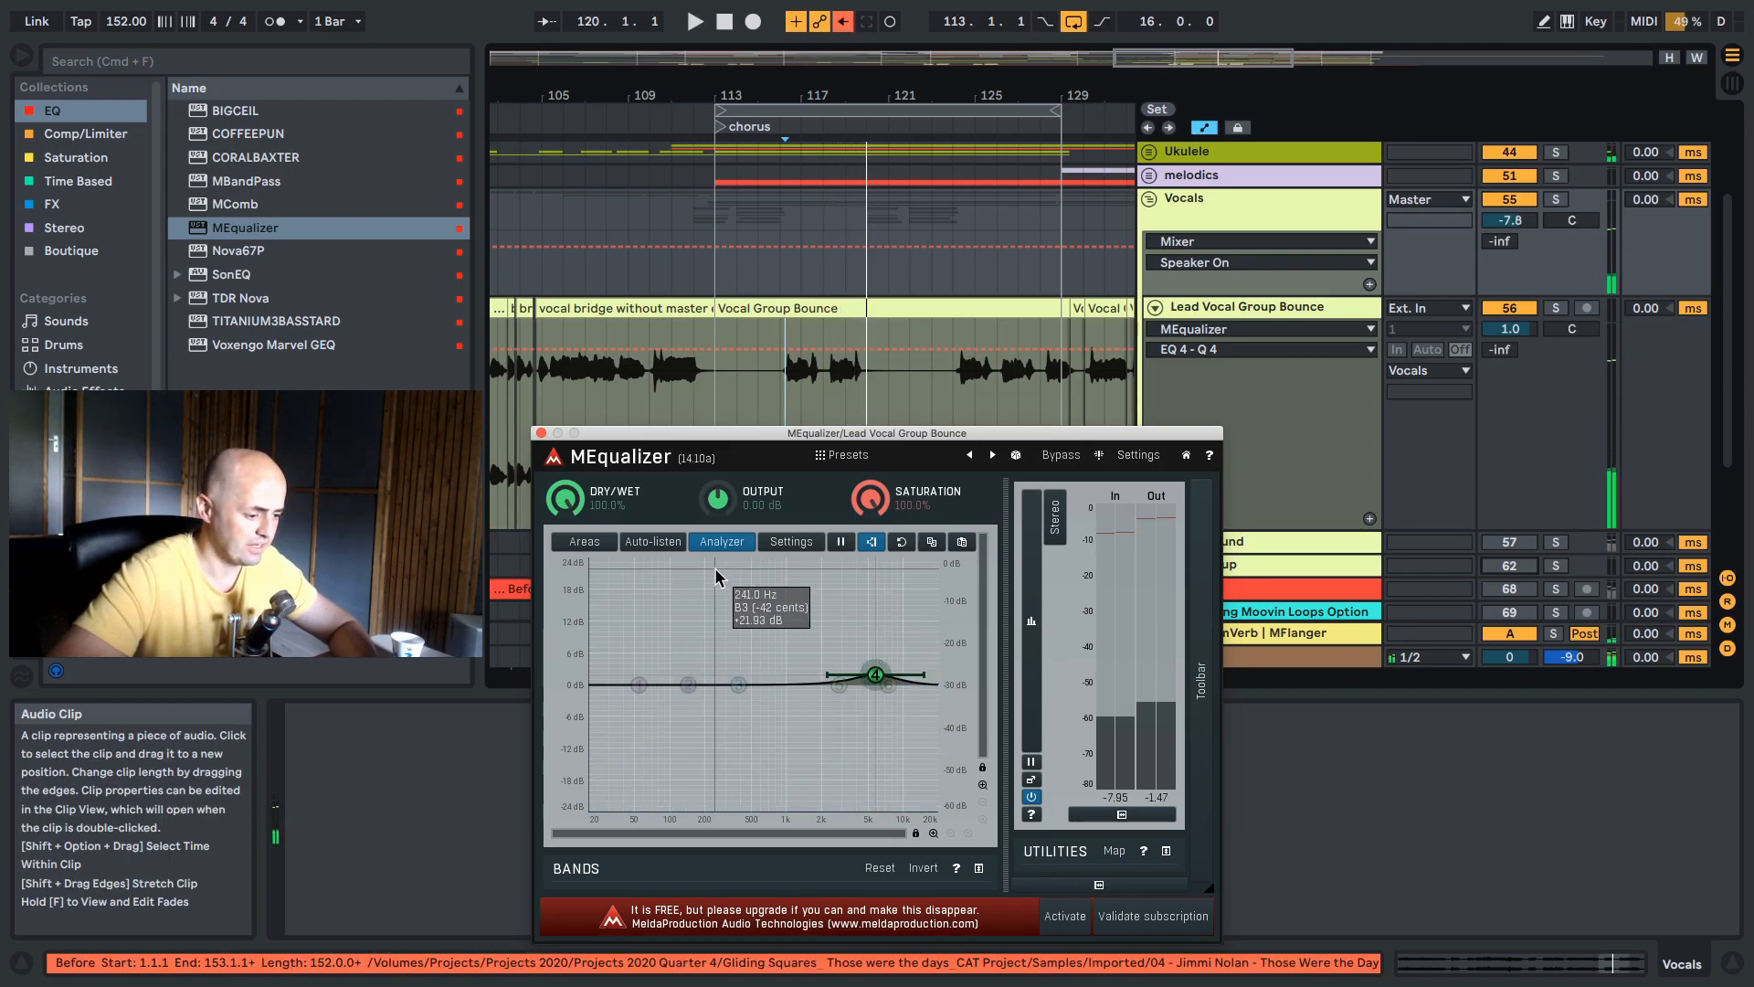
Fine-tune MEqualizer's band 4 to 4886 Hz, 1.38 dB gain and Q 0.60 while listening to the phrase.
left_click_drag(873, 675, 880, 675)
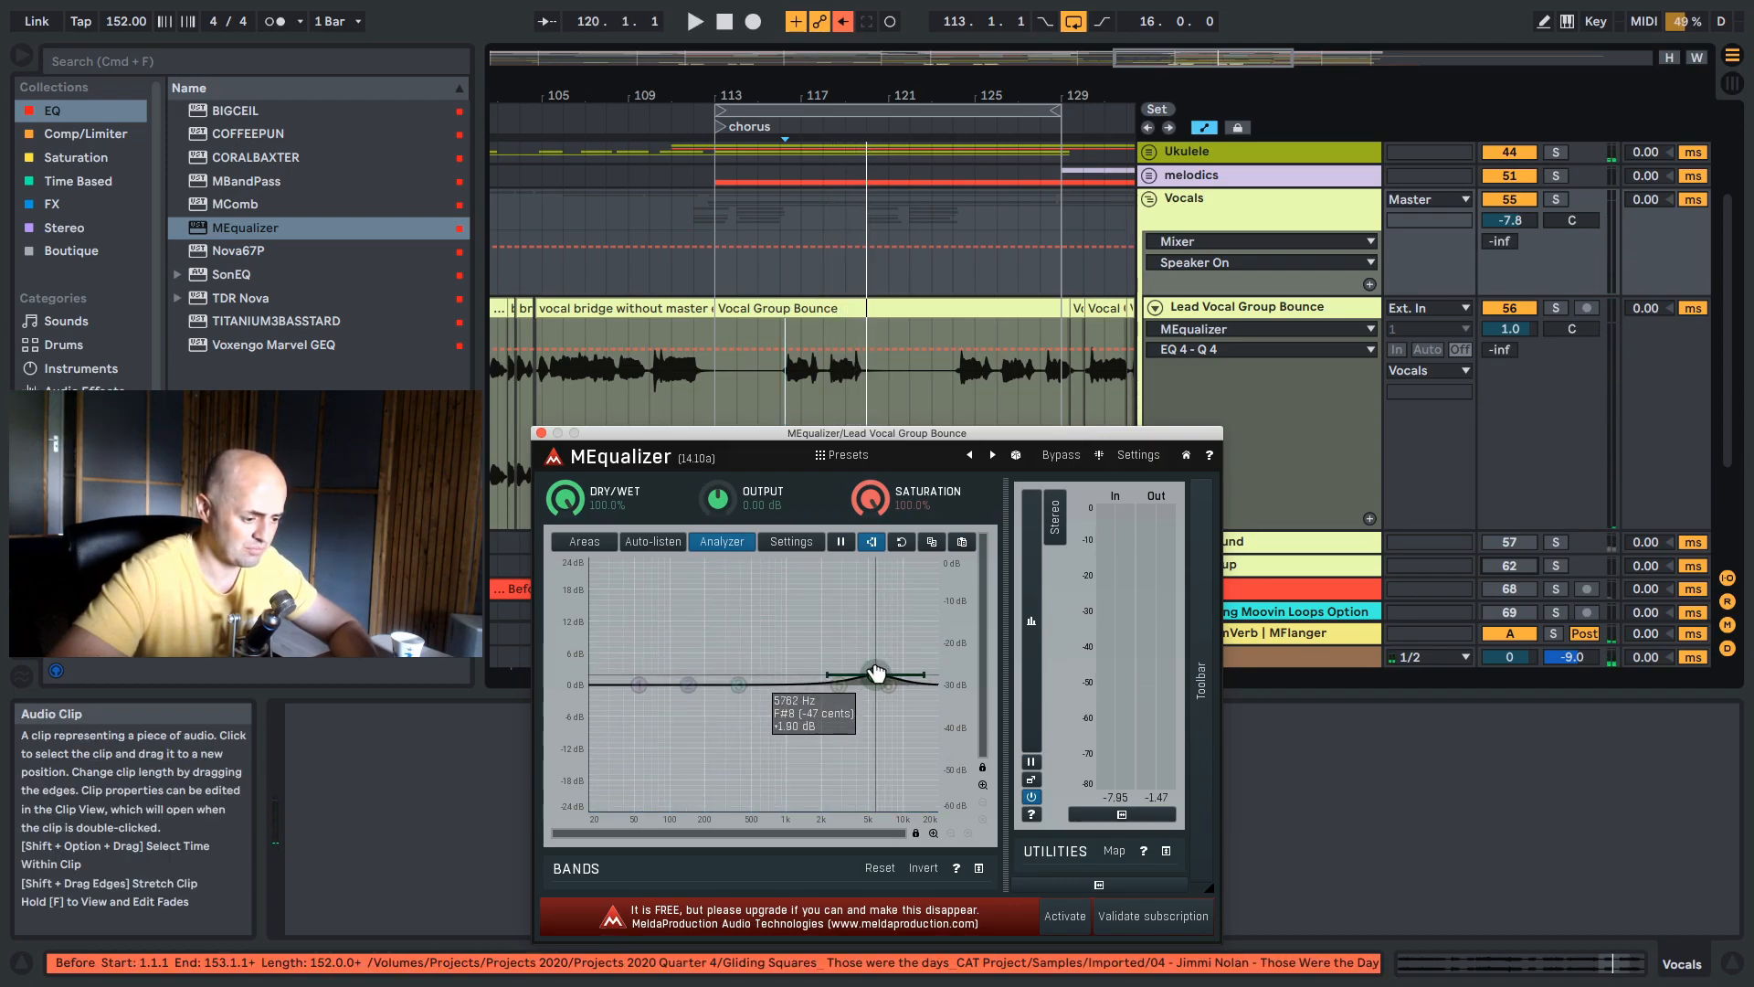
double_click(877, 676)
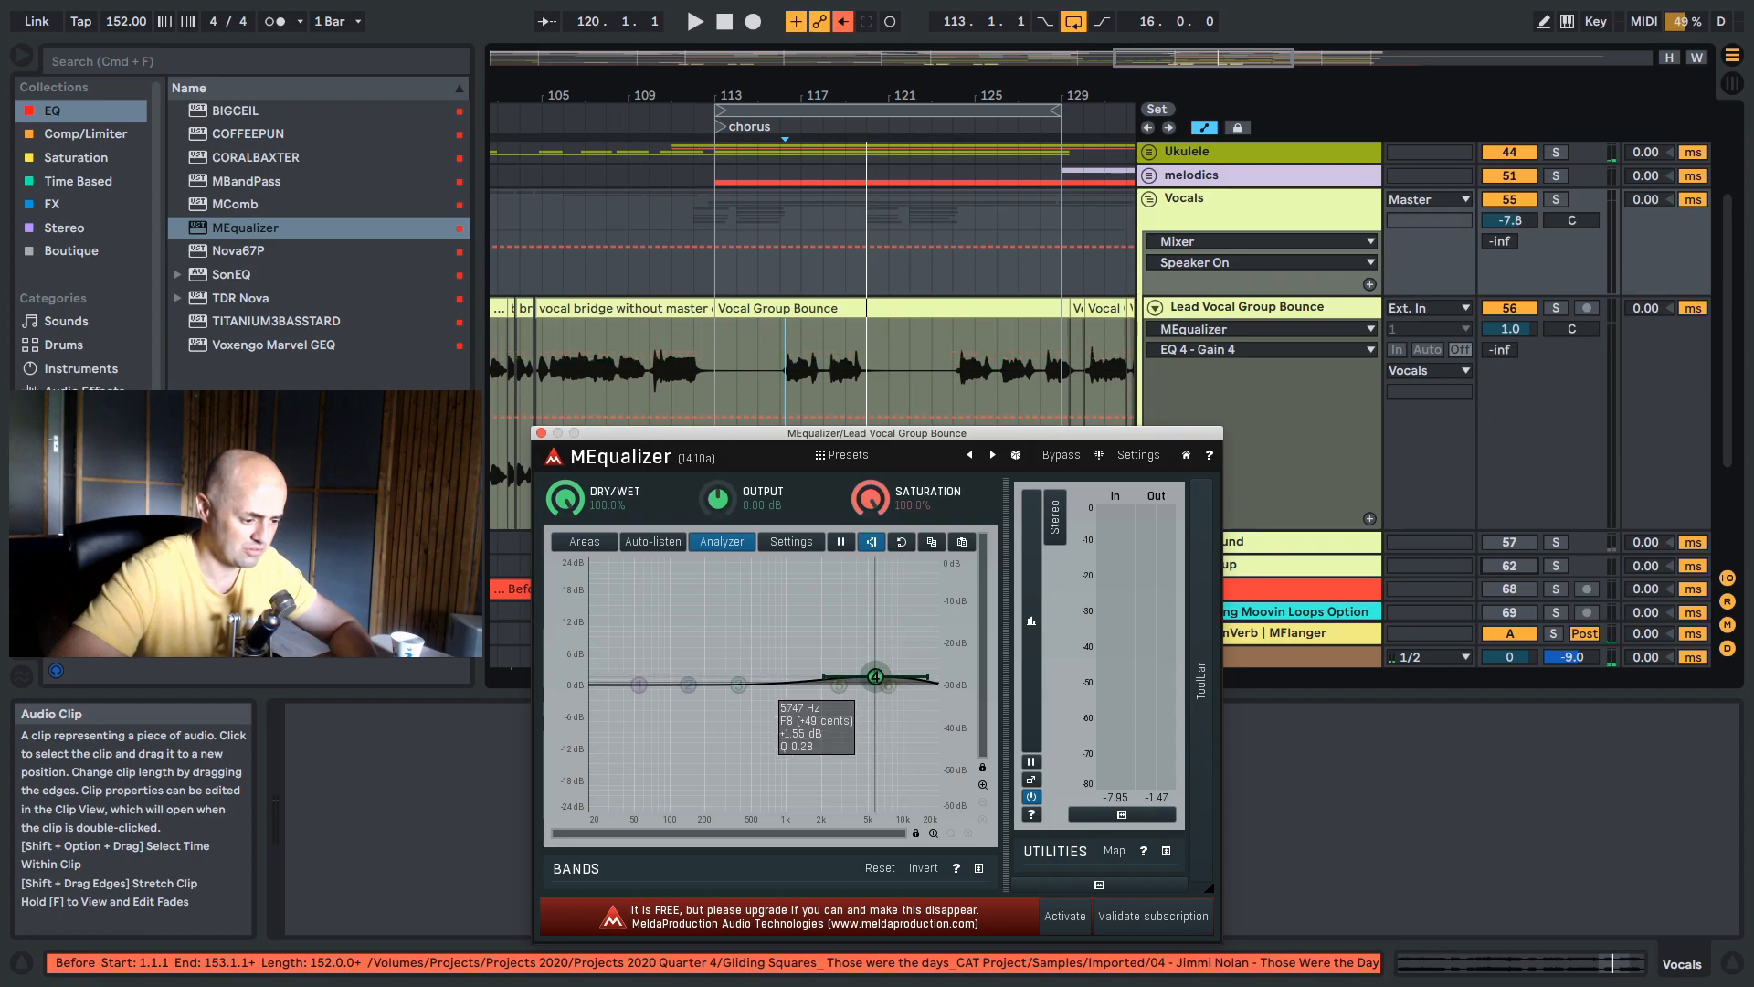
key("space")
left_click_drag(909, 685, 867, 677)
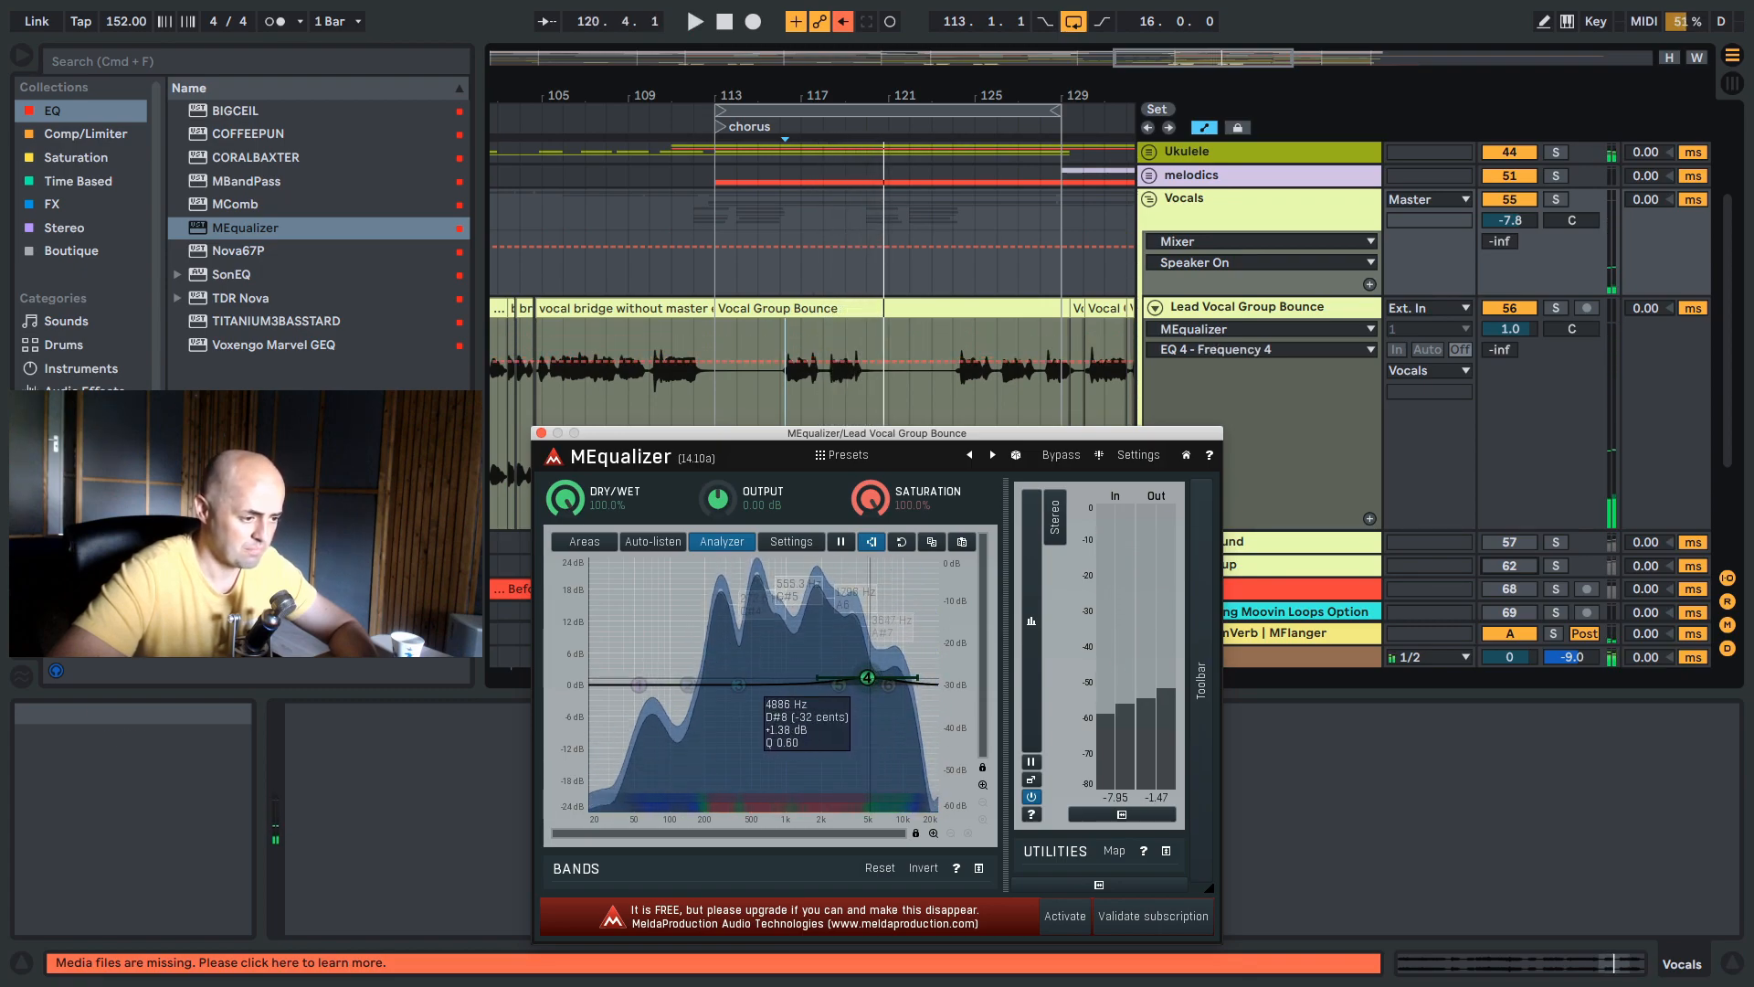
Loop the lead vocal phrase from bar 116 to bar 120 and start auditioning it.
key("space")
key("space")
key("space")
left_click_drag(785, 394, 867, 386)
key("super+l")
key("space")
key("space")
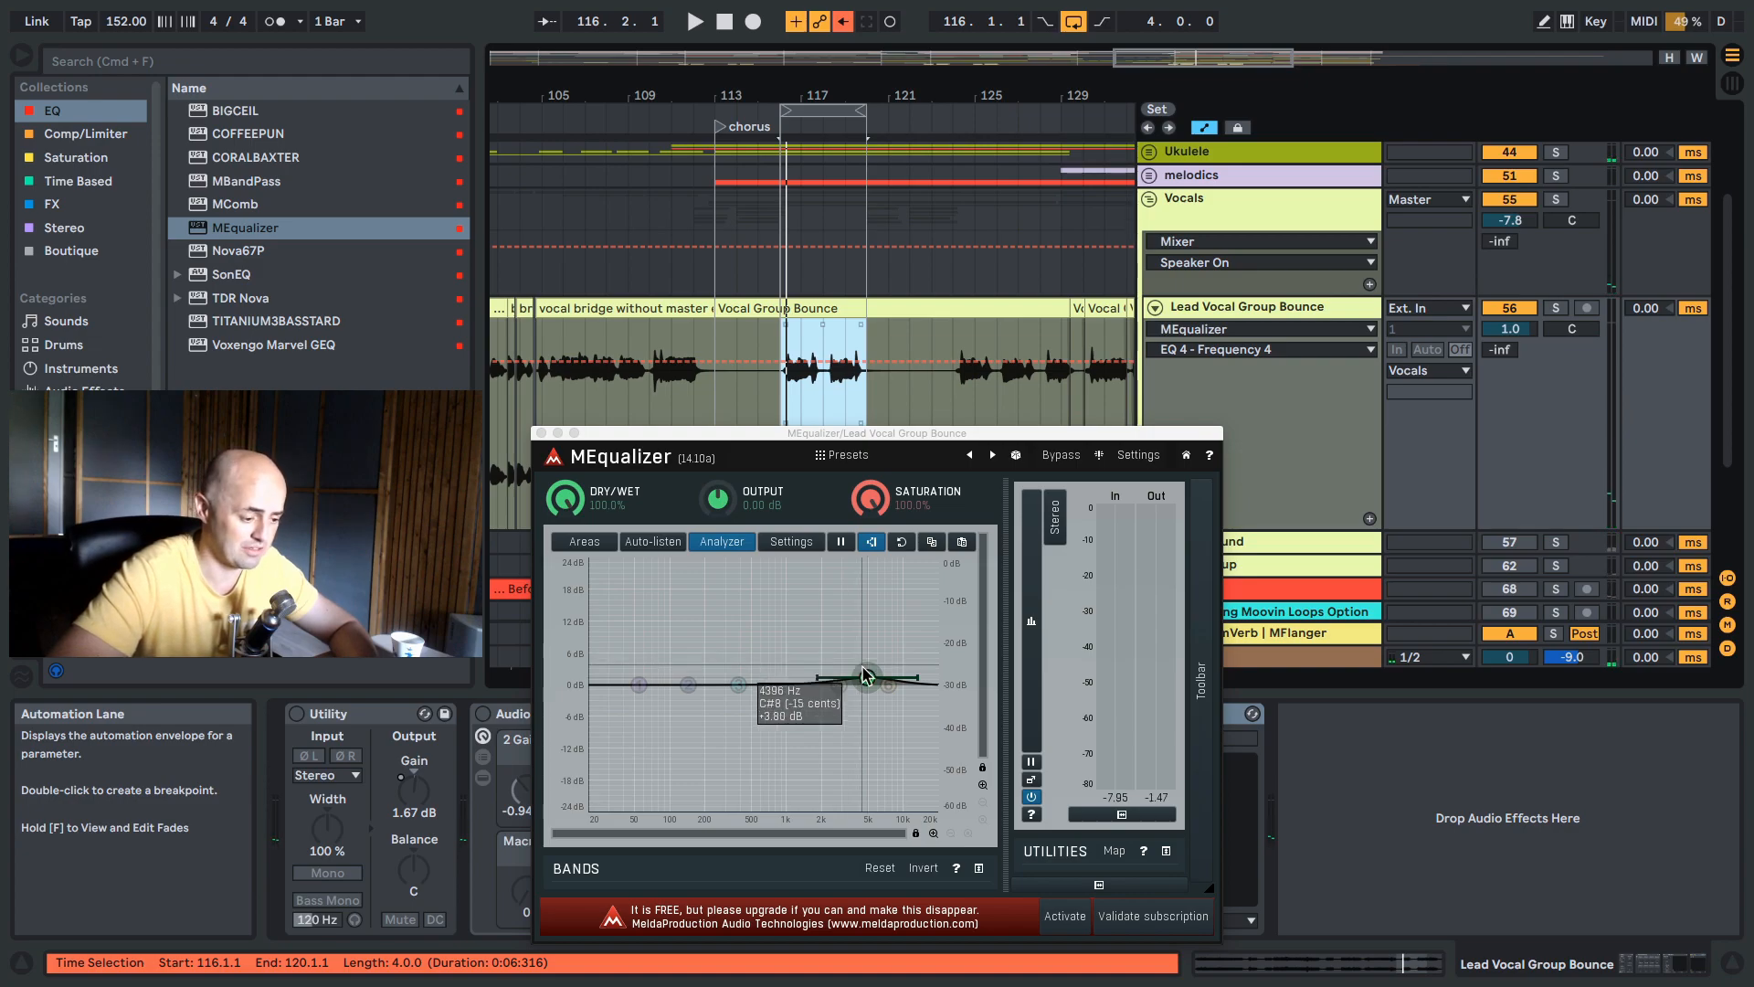
Move MEqualizer's band 4 down to about 3 kHz with slightly less gain while the loop plays.
key("space")
mouse_move(869, 677)
left_mouse_down()
mouse_move(843, 667)
mouse_move(845, 682)
left_mouse_up()
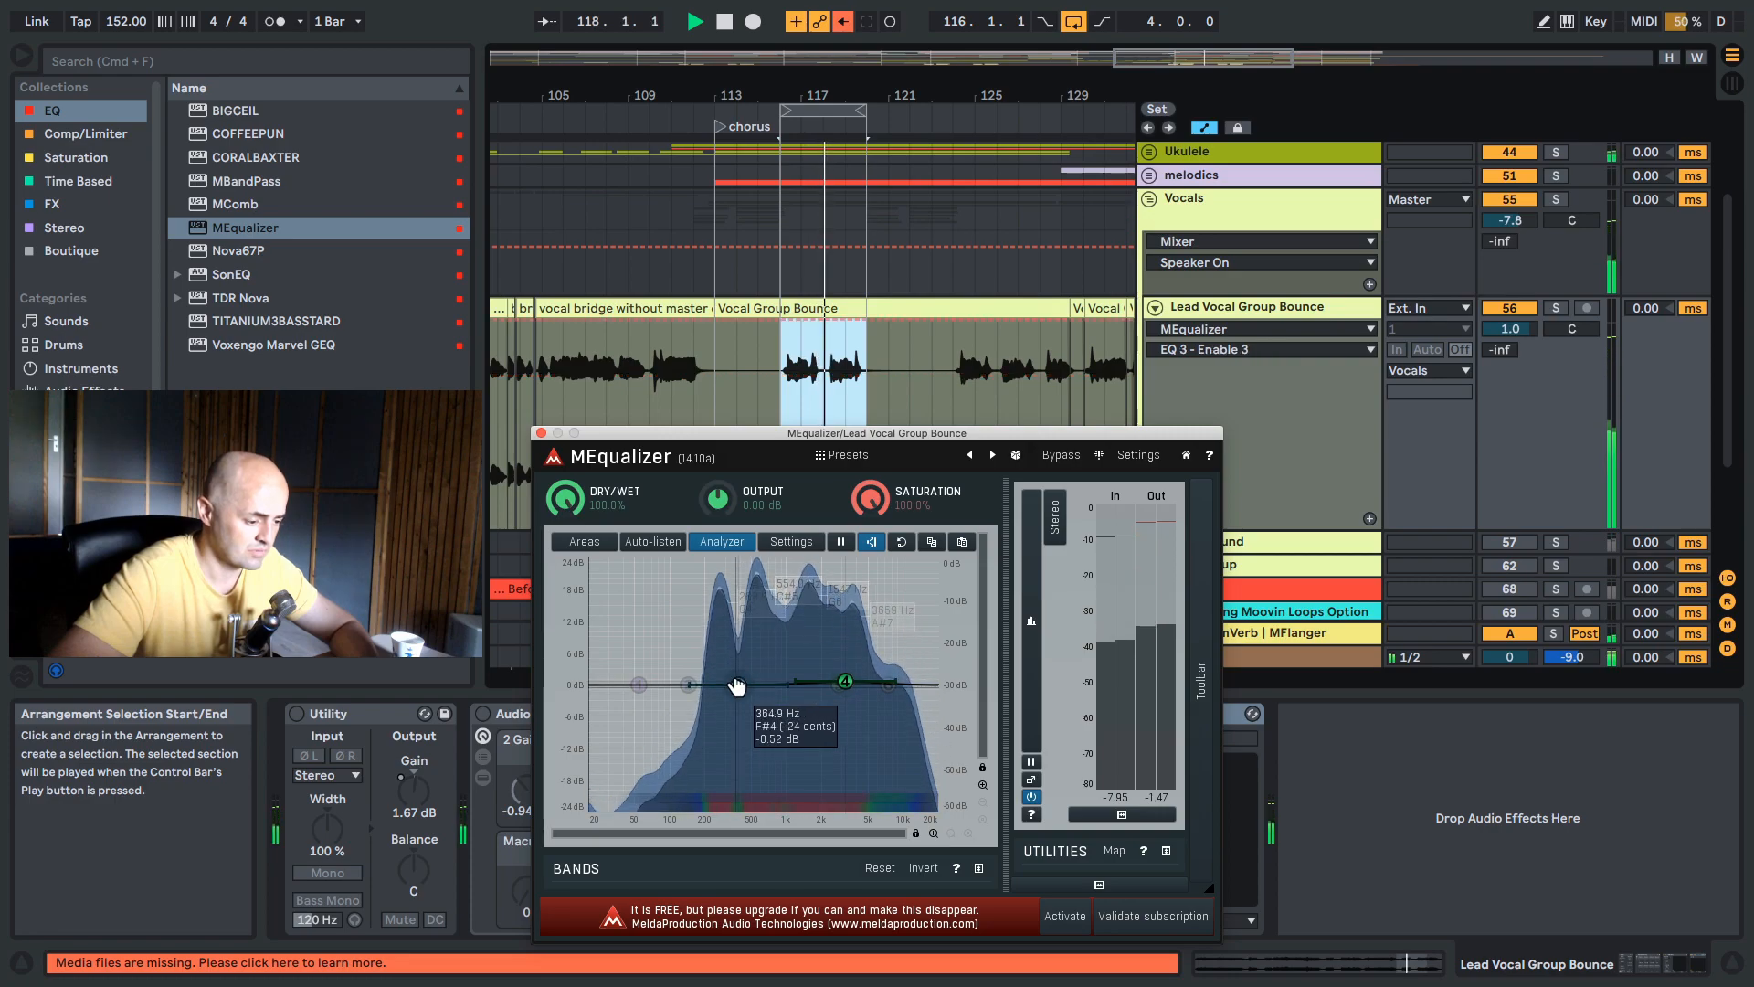
Enable MEqualizer's band 3, boost it about 6 dB around 365 Hz, and close the plugin after listening.
double_click(726, 645)
left_click_drag(727, 645, 737, 656)
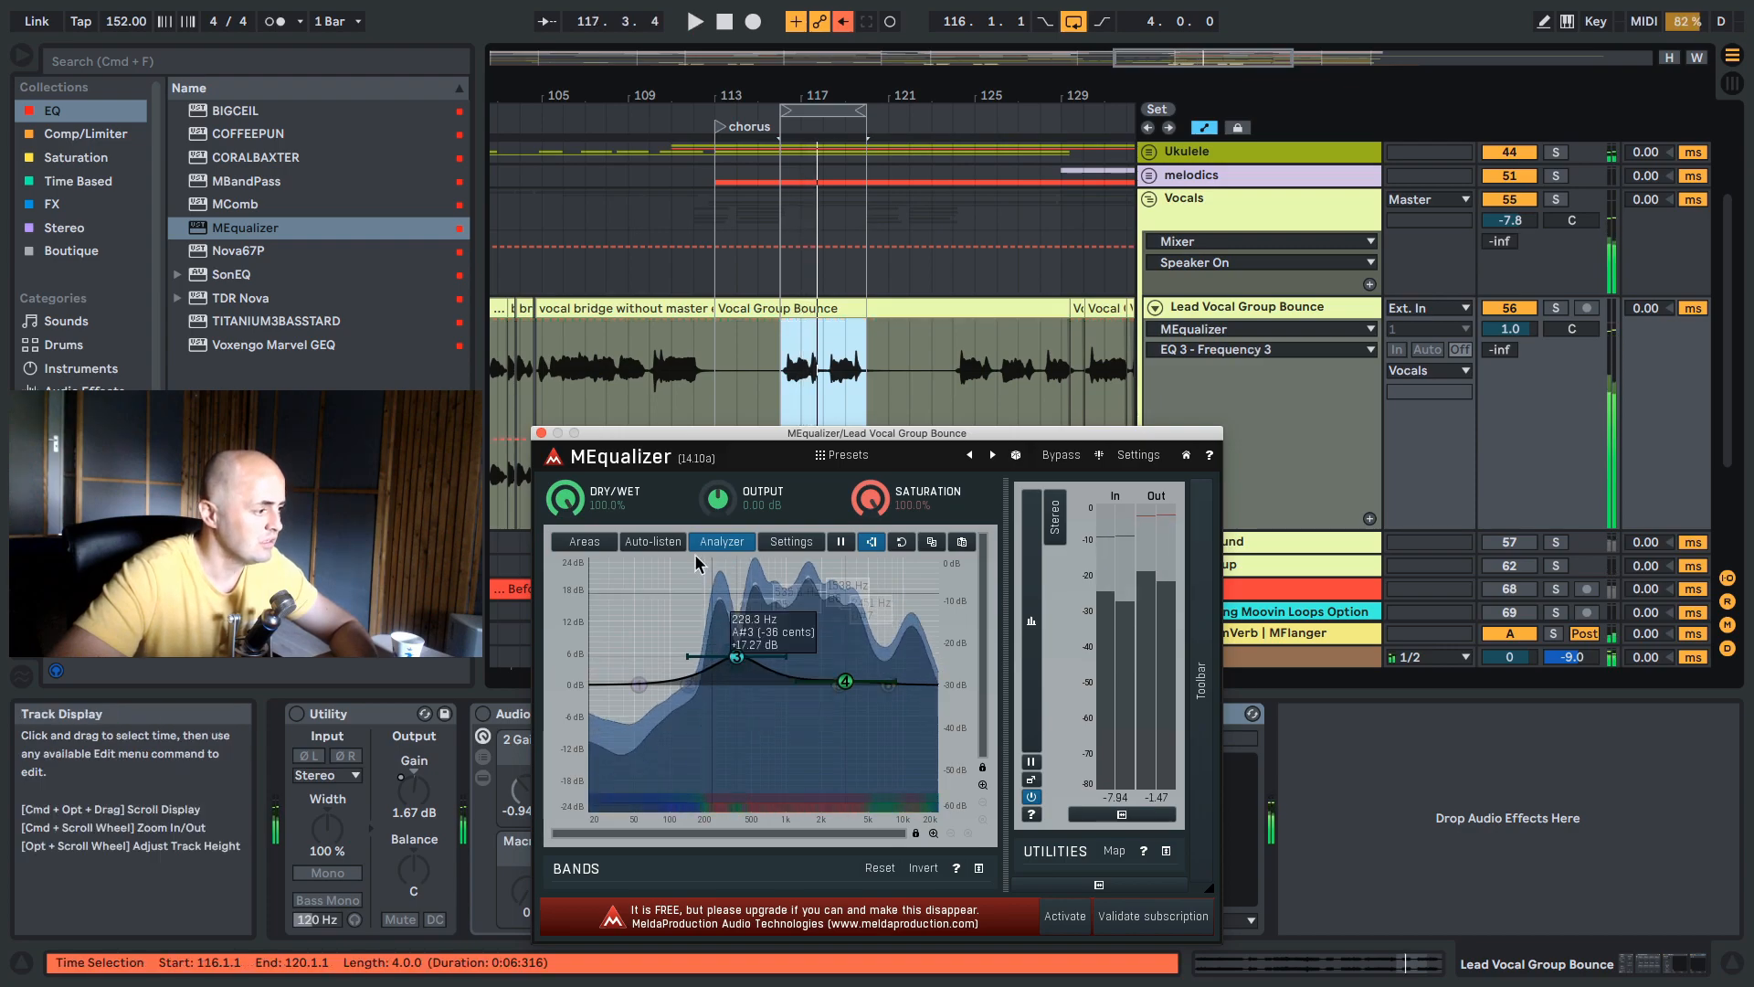
key("space")
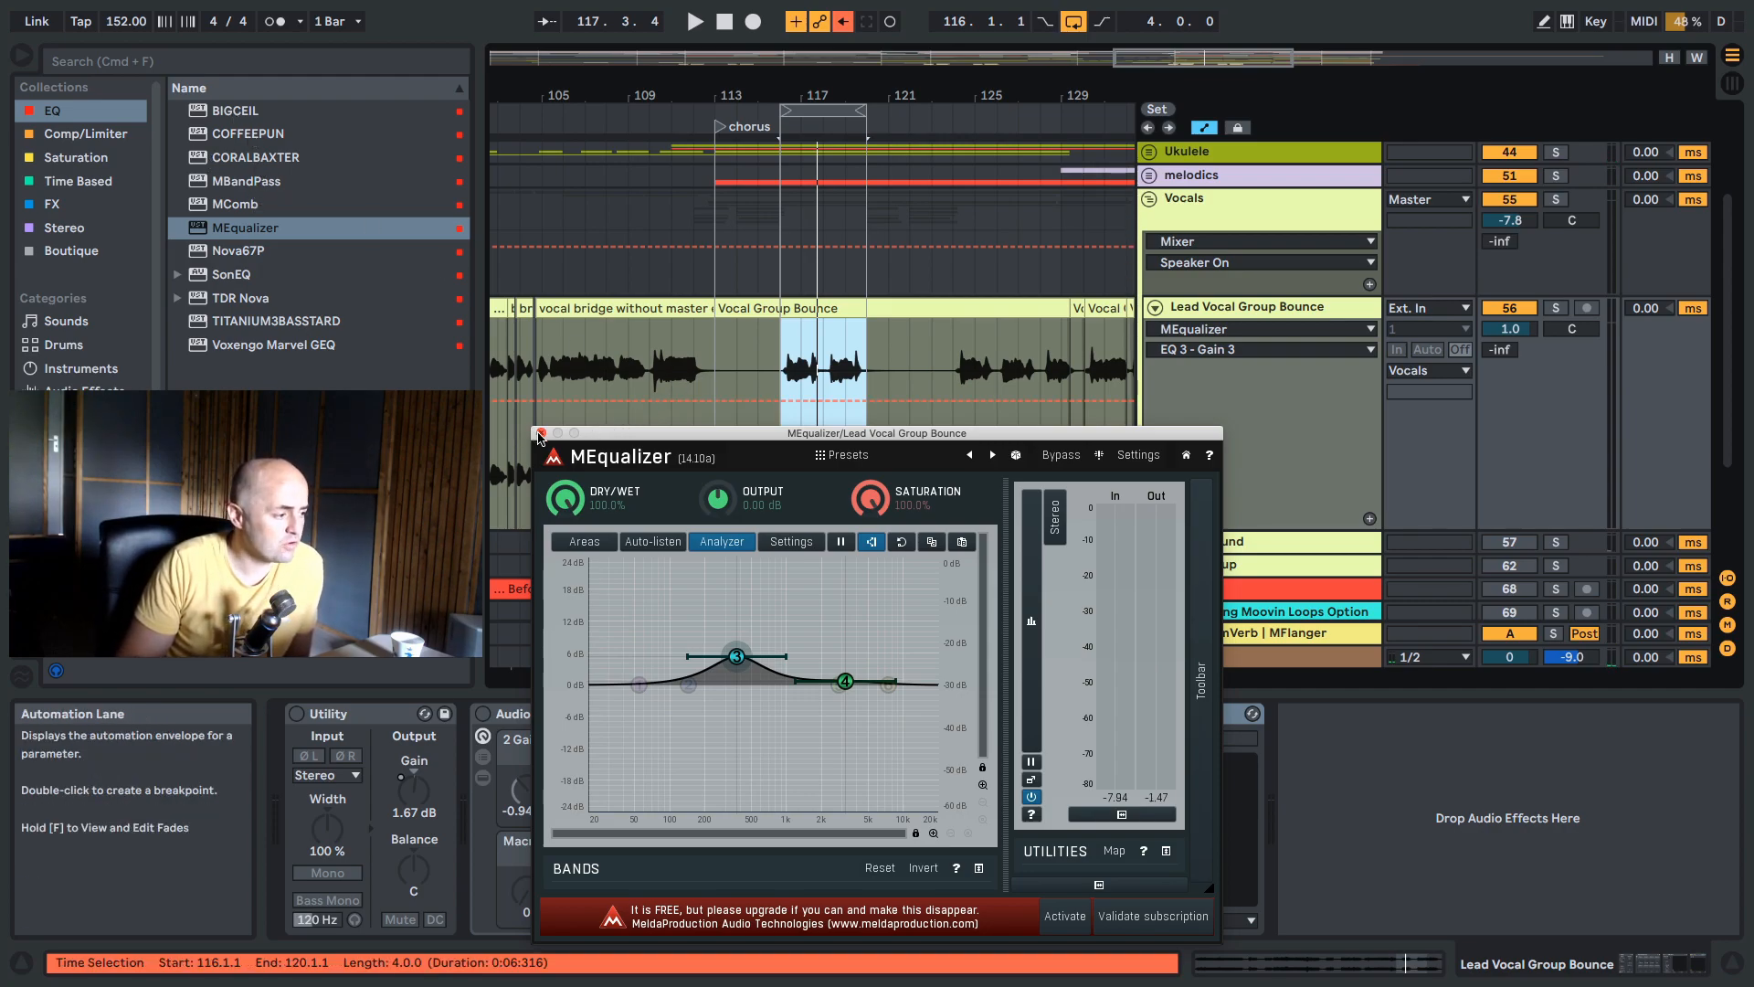
left_click(540, 434)
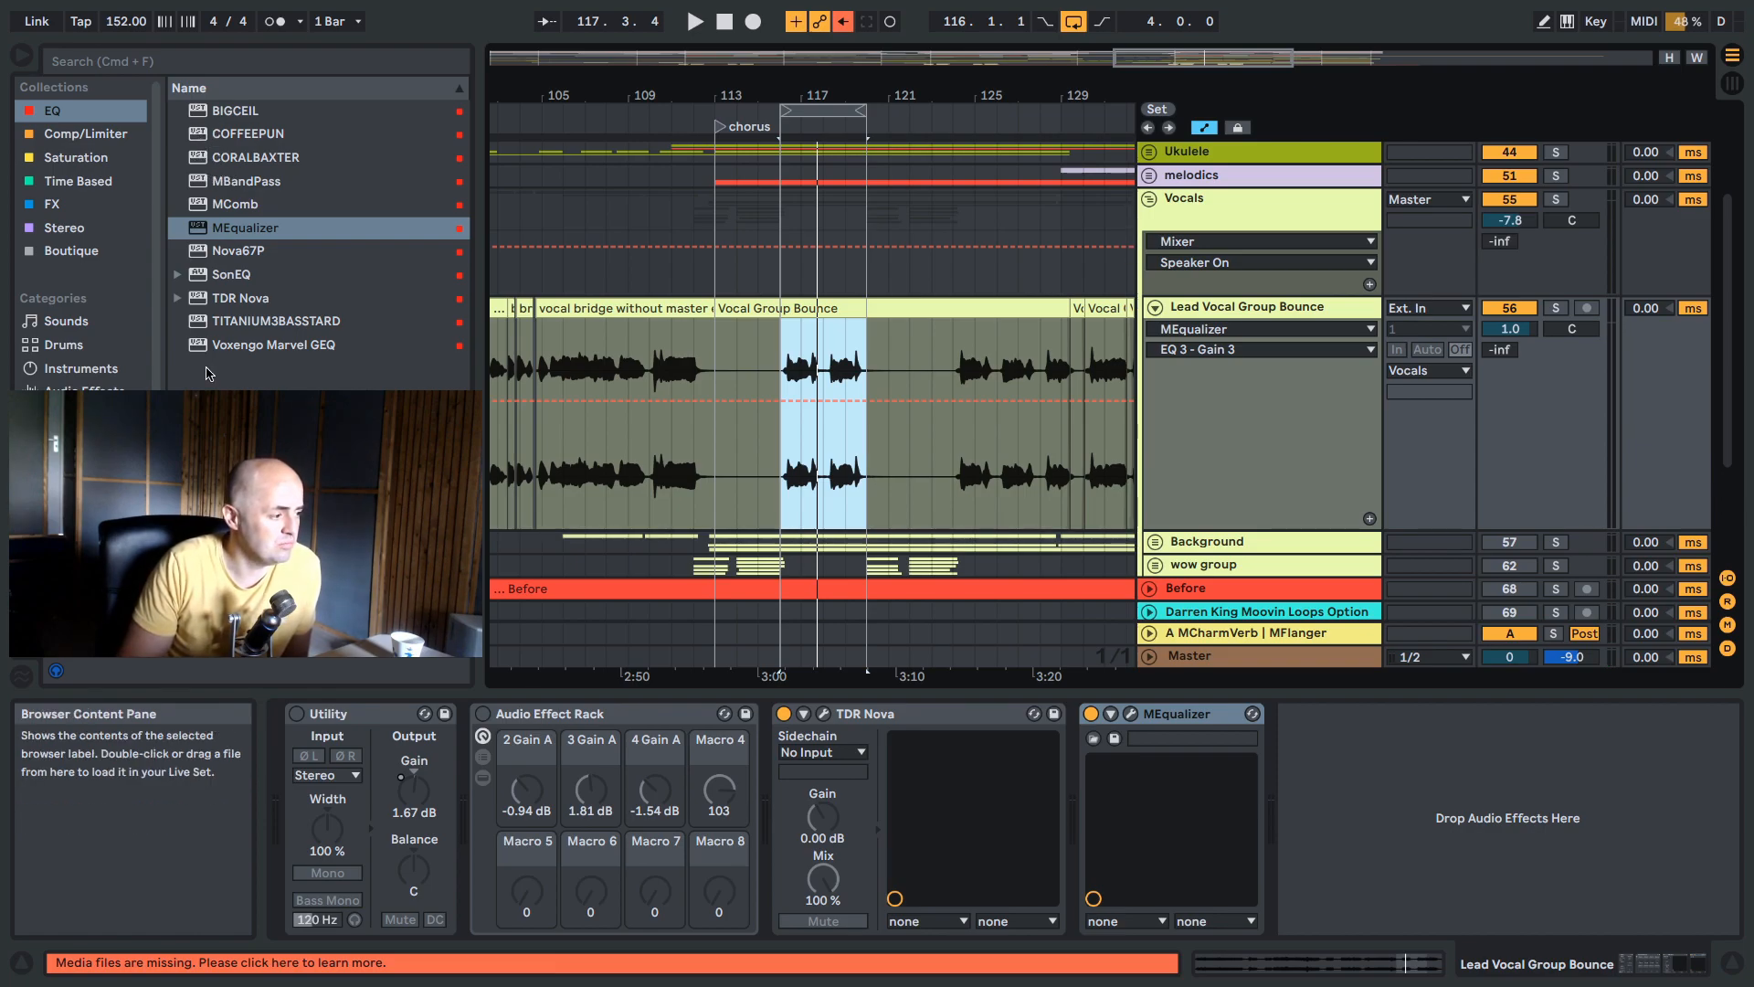
Add CORALBAXTER after MEqualizer on the lead vocal and switch on its PRE stage.
left_click_drag(211, 157, 1324, 738)
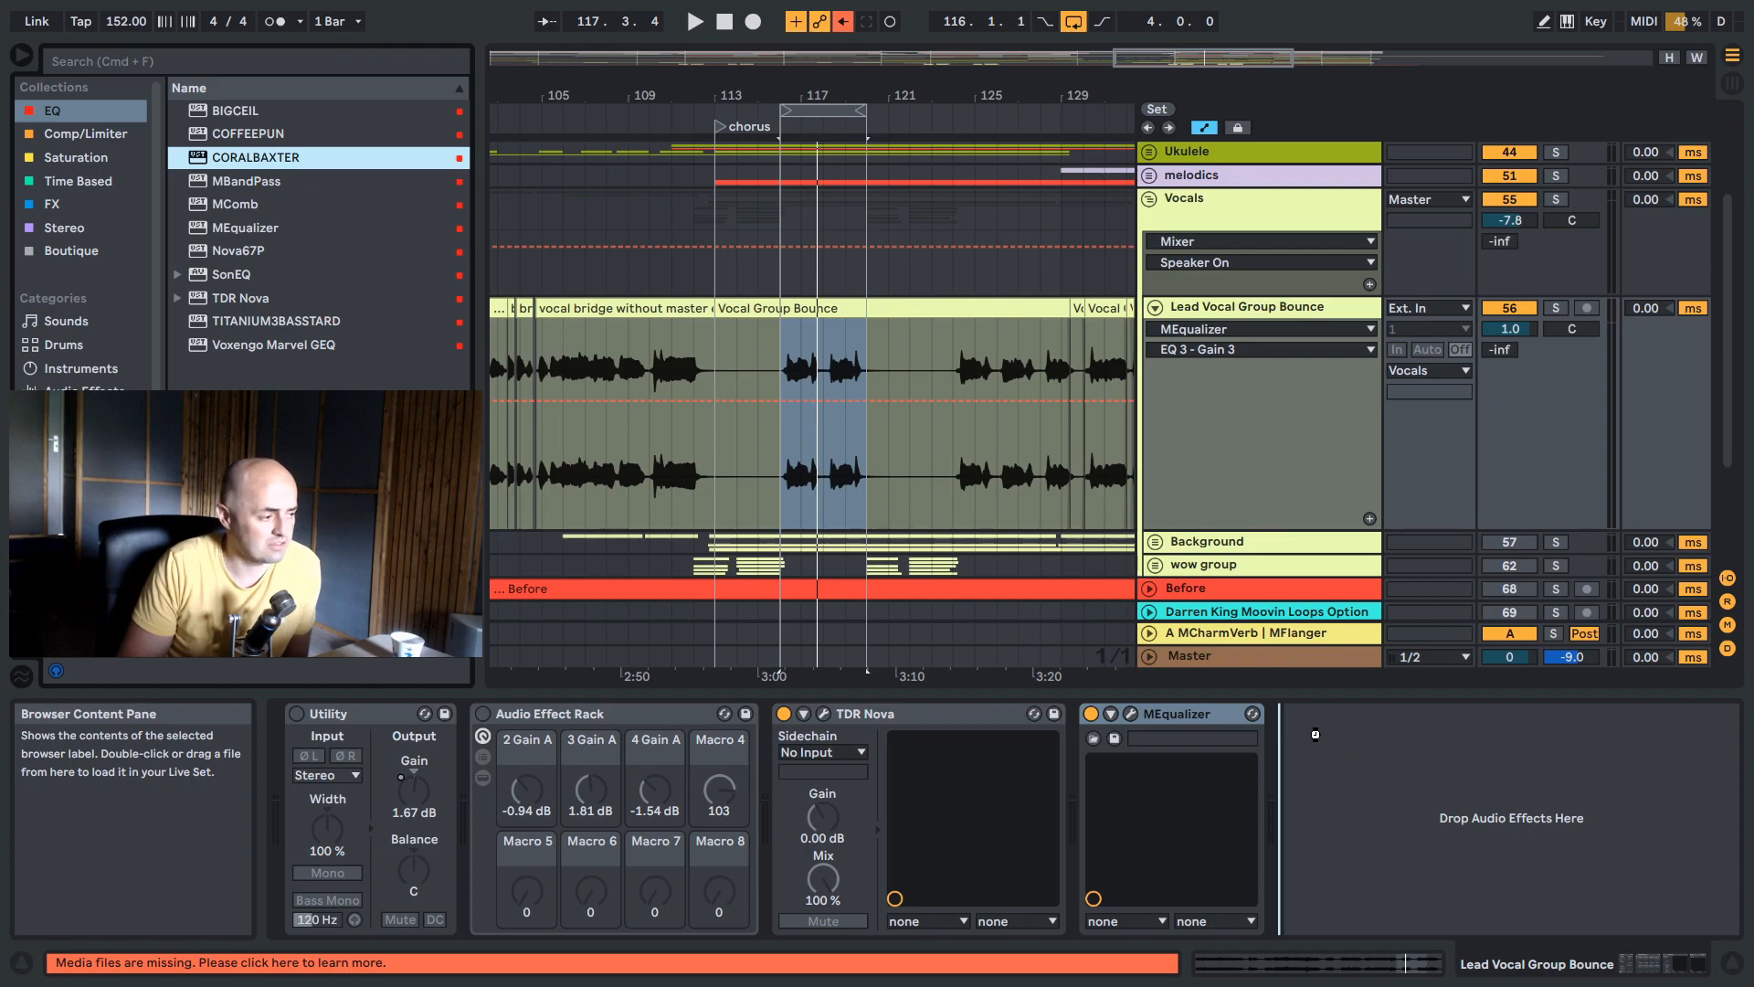
left_click_drag(857, 444, 715, 381)
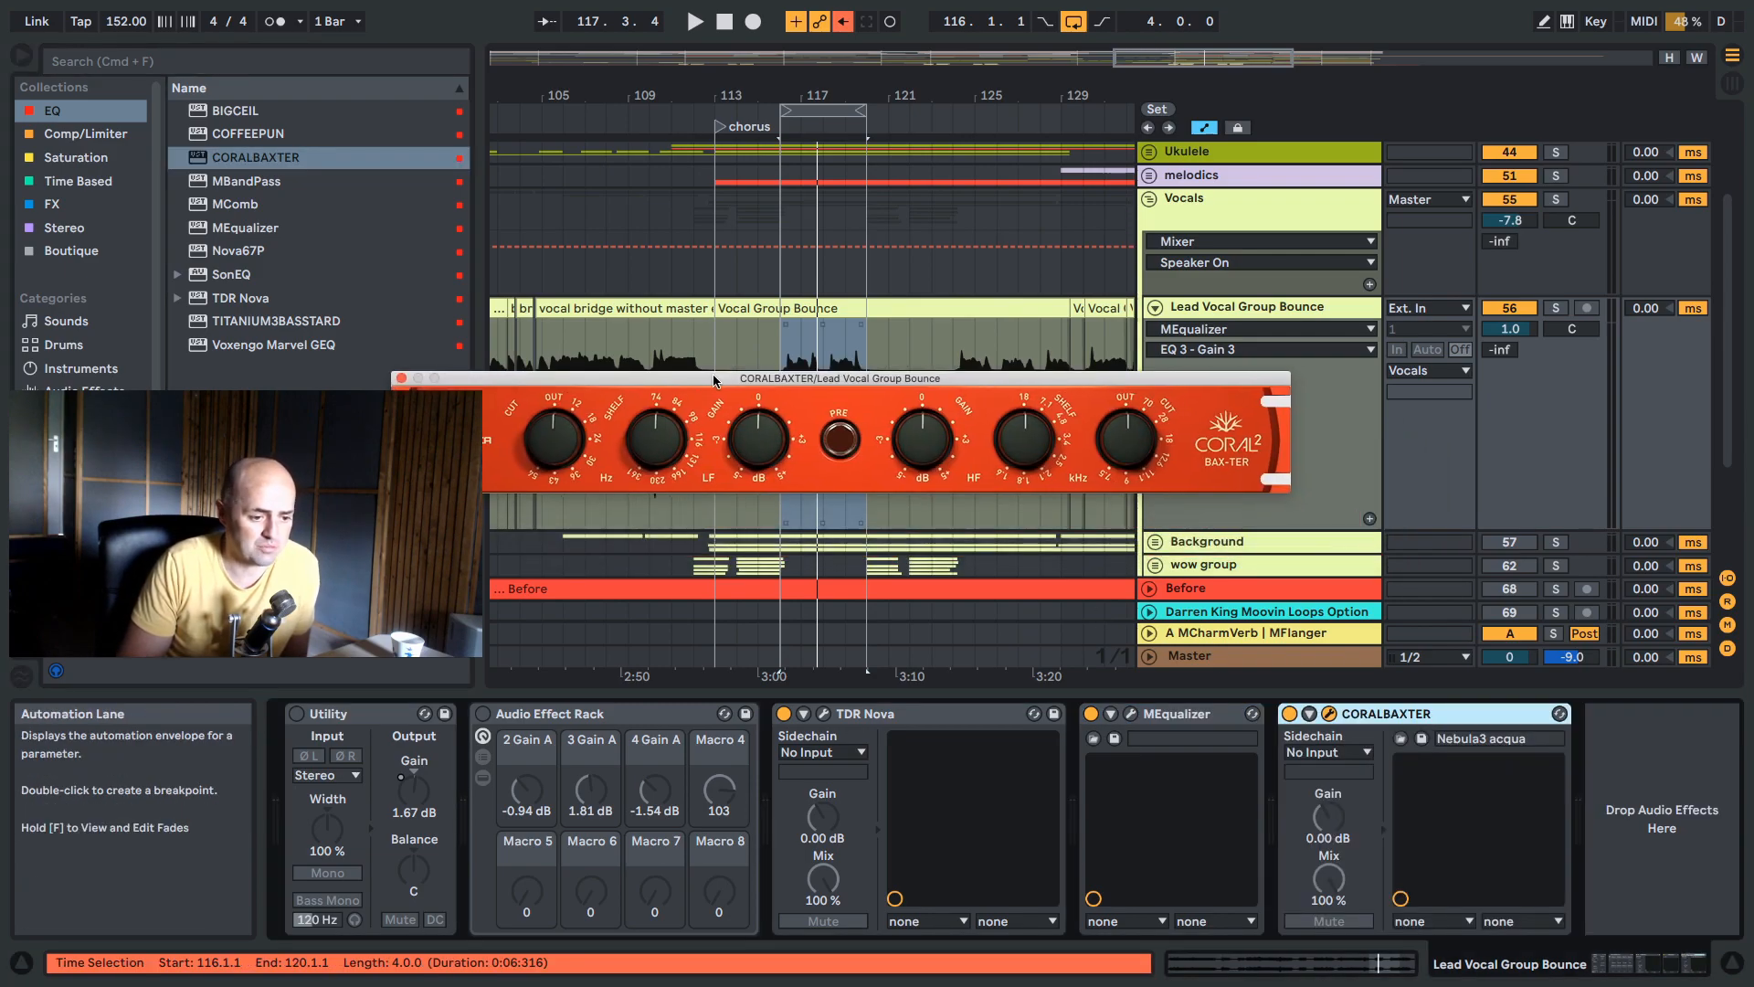
left_click(835, 446)
left_click(839, 448)
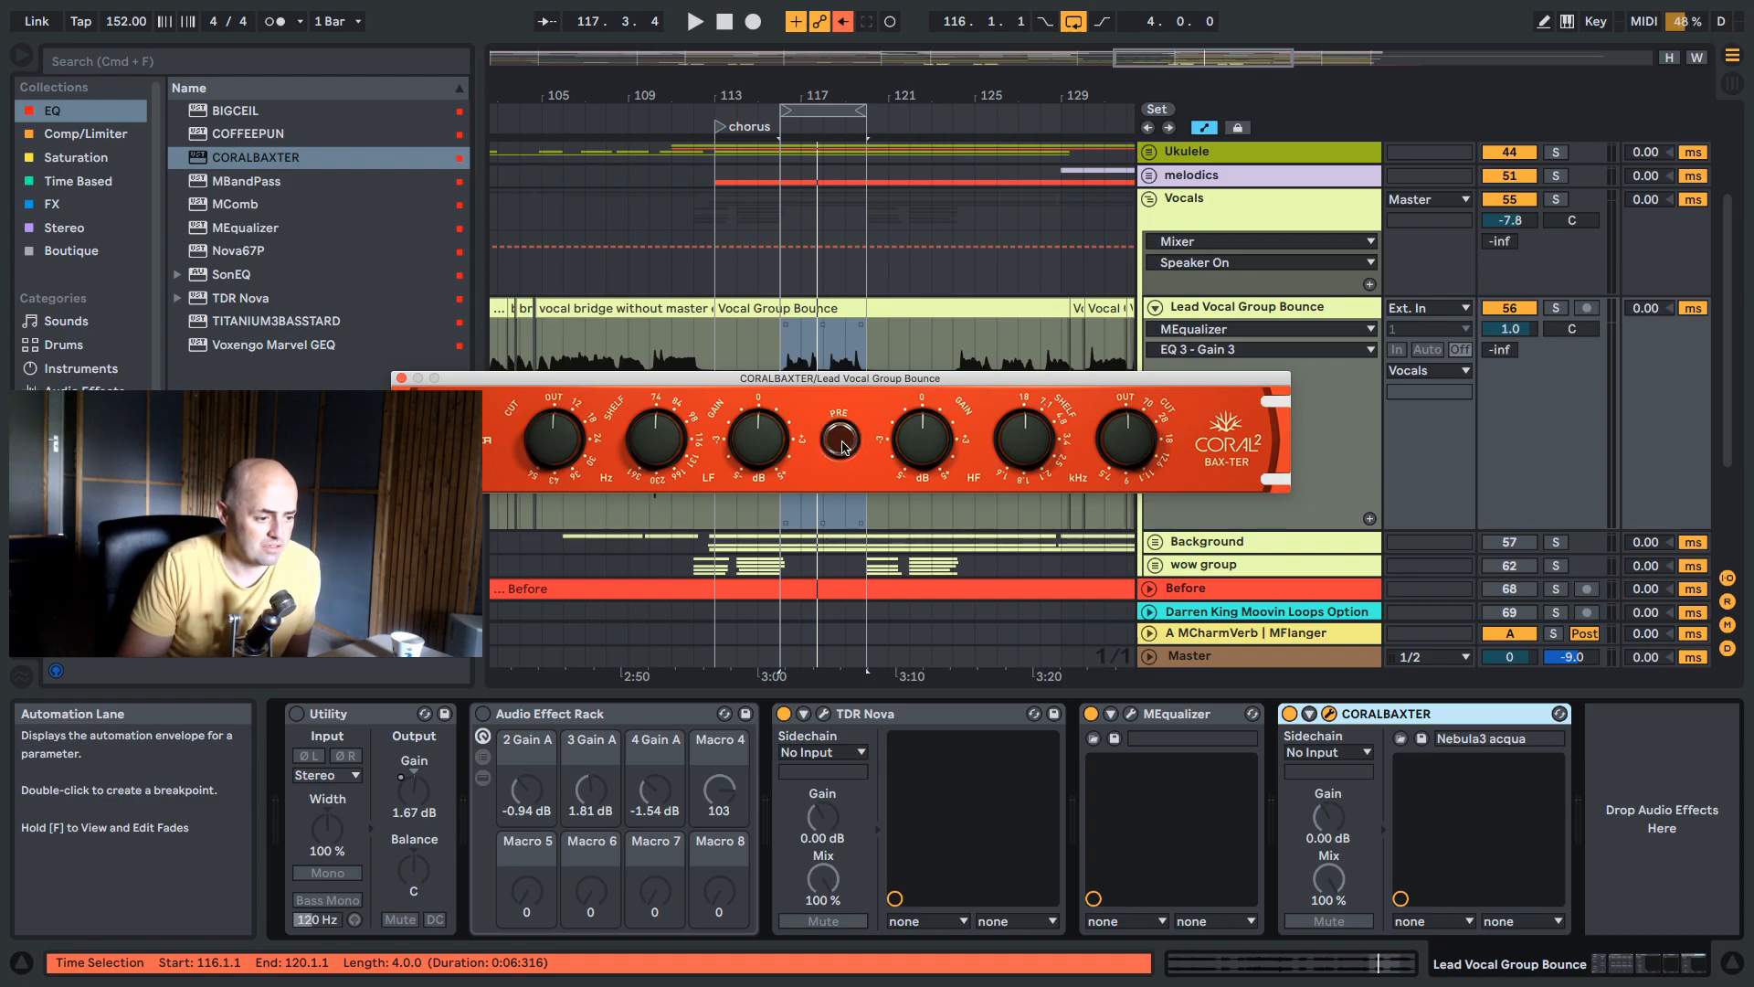
left_click(844, 447)
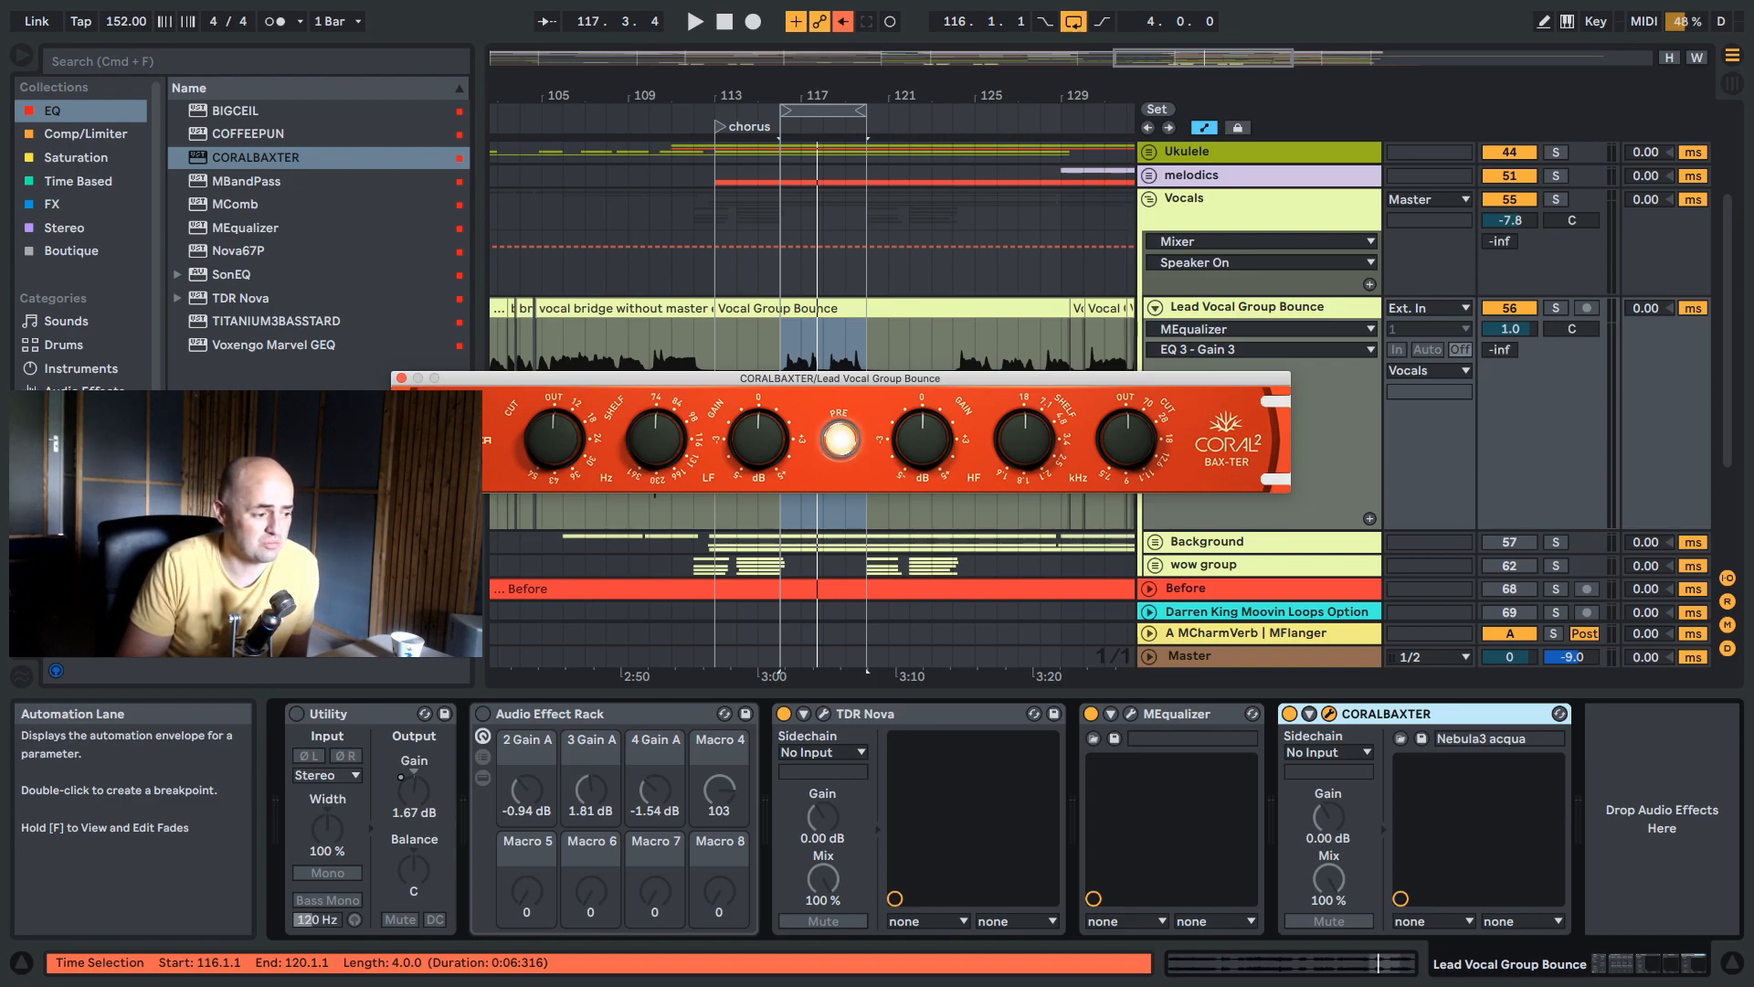
left_click(465, 453)
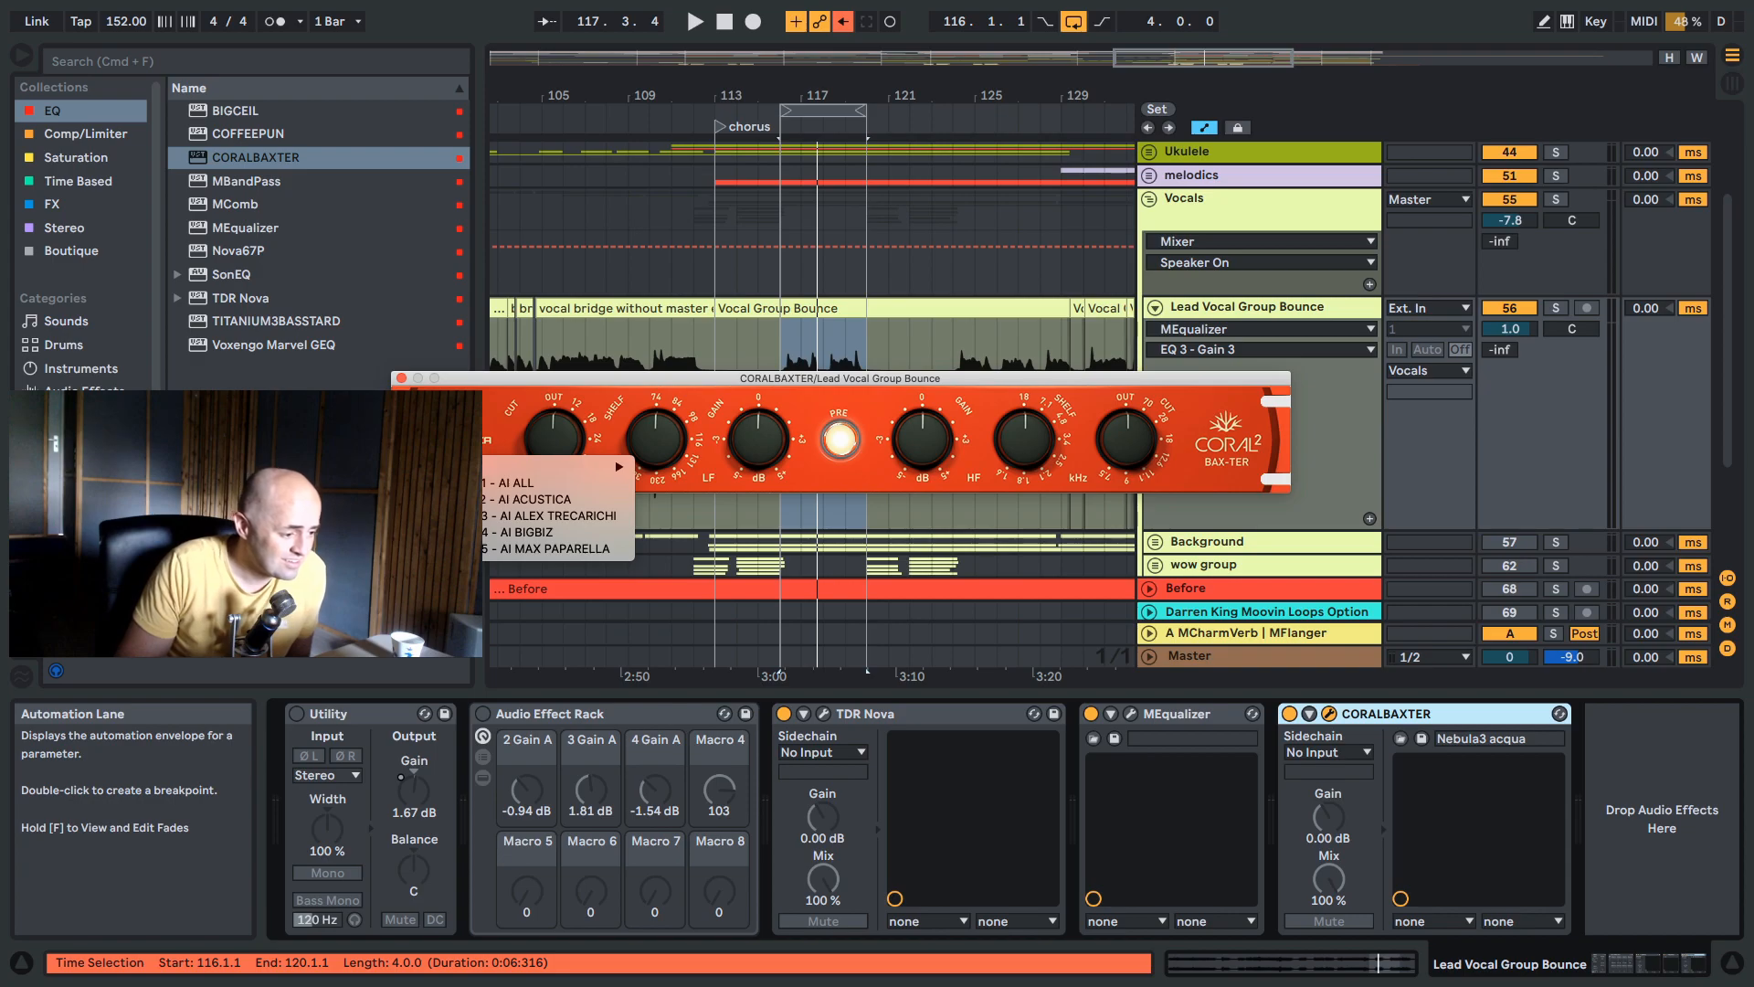
left_click(564, 462)
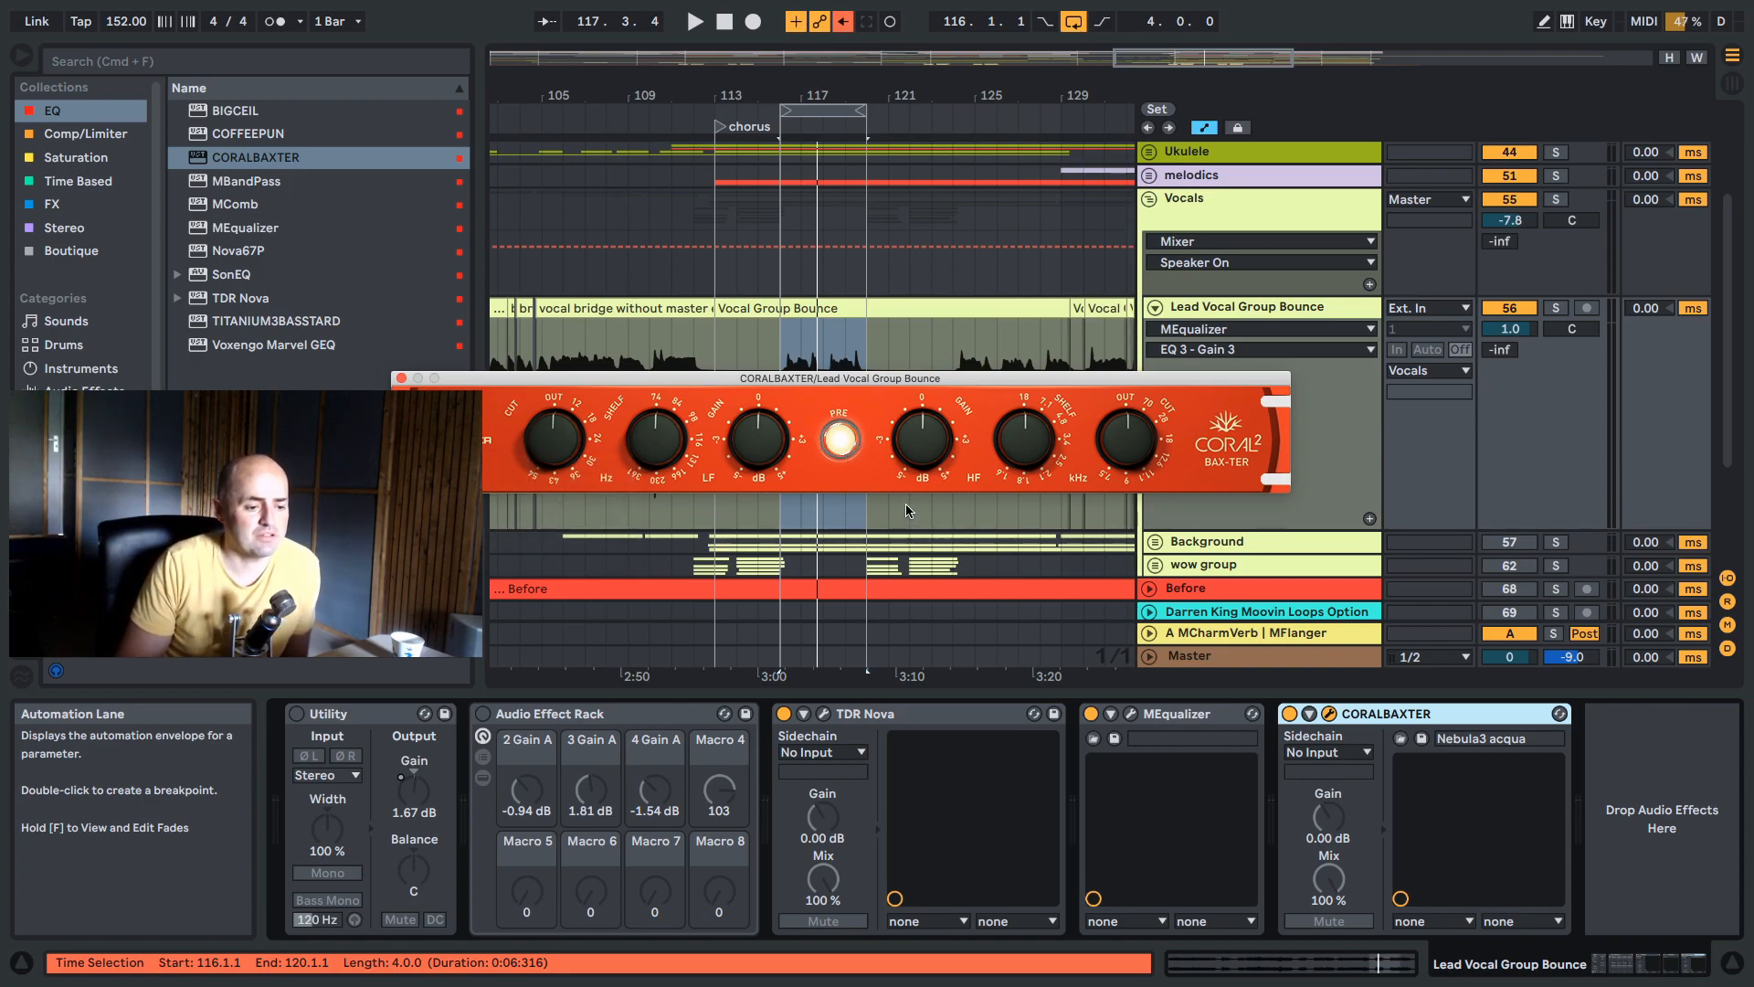
Audition the looped phrase while cutting CORALBAXTER's low shelf, adjusting its high shelf frequency and boosting the high shelf gain.
key("space")
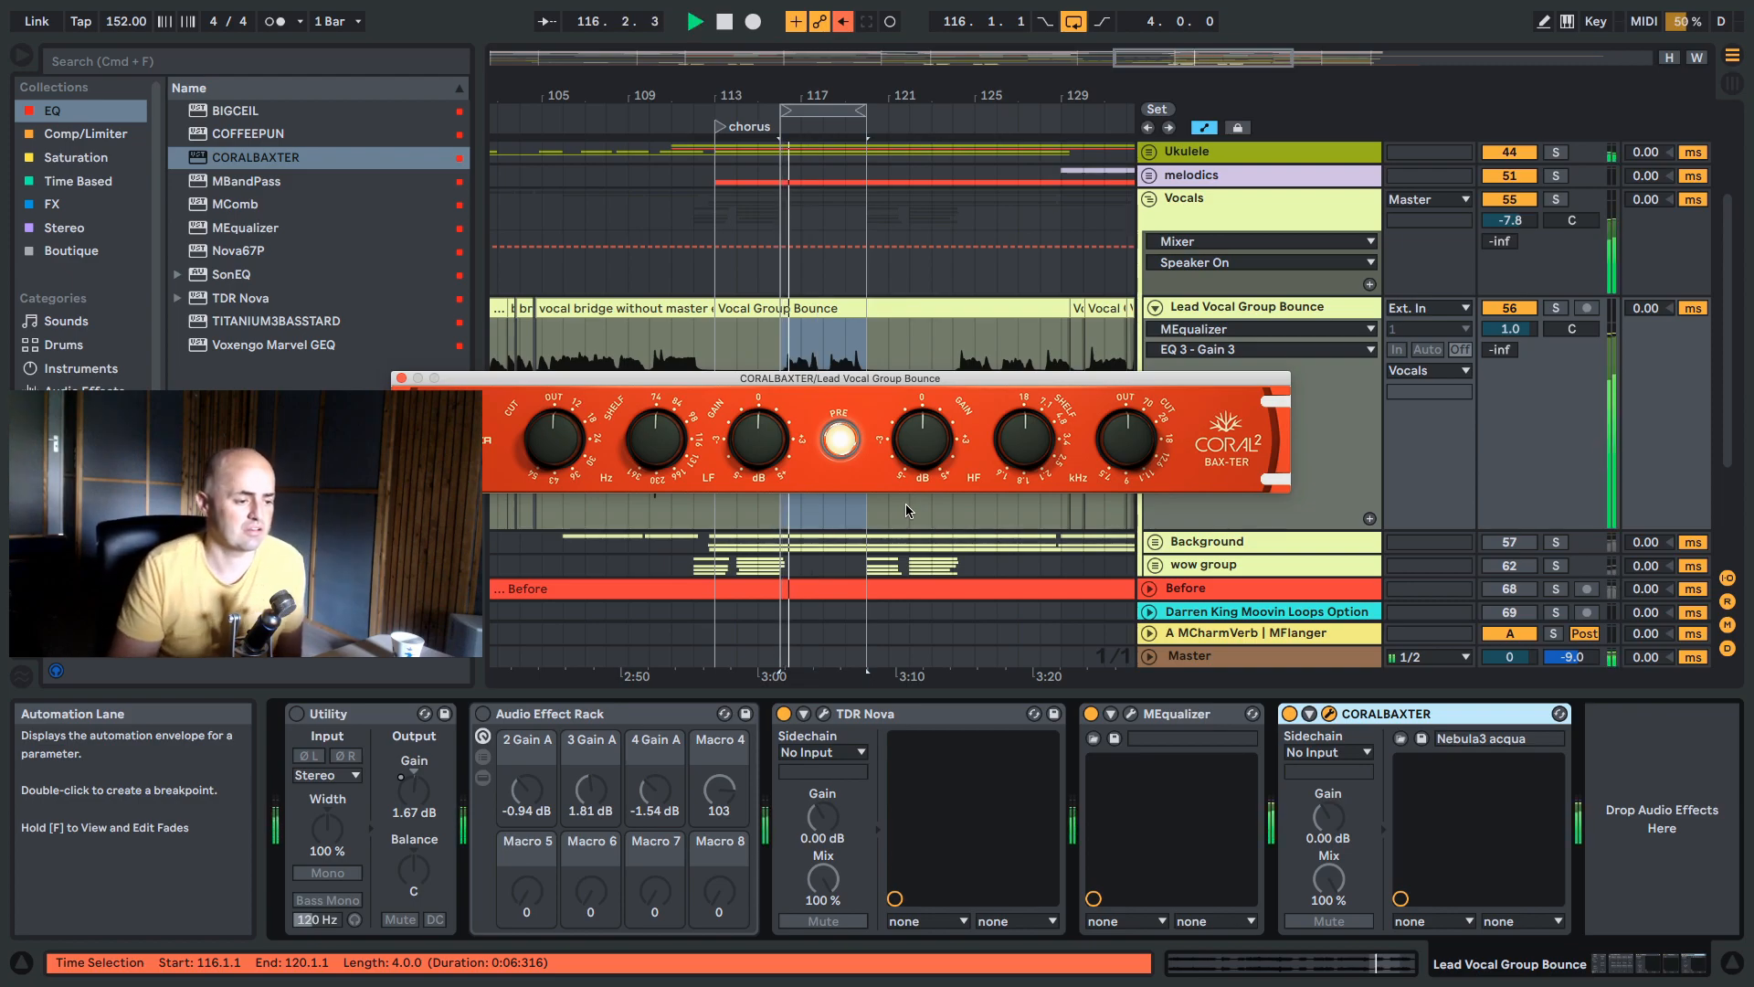
left_click(912, 481)
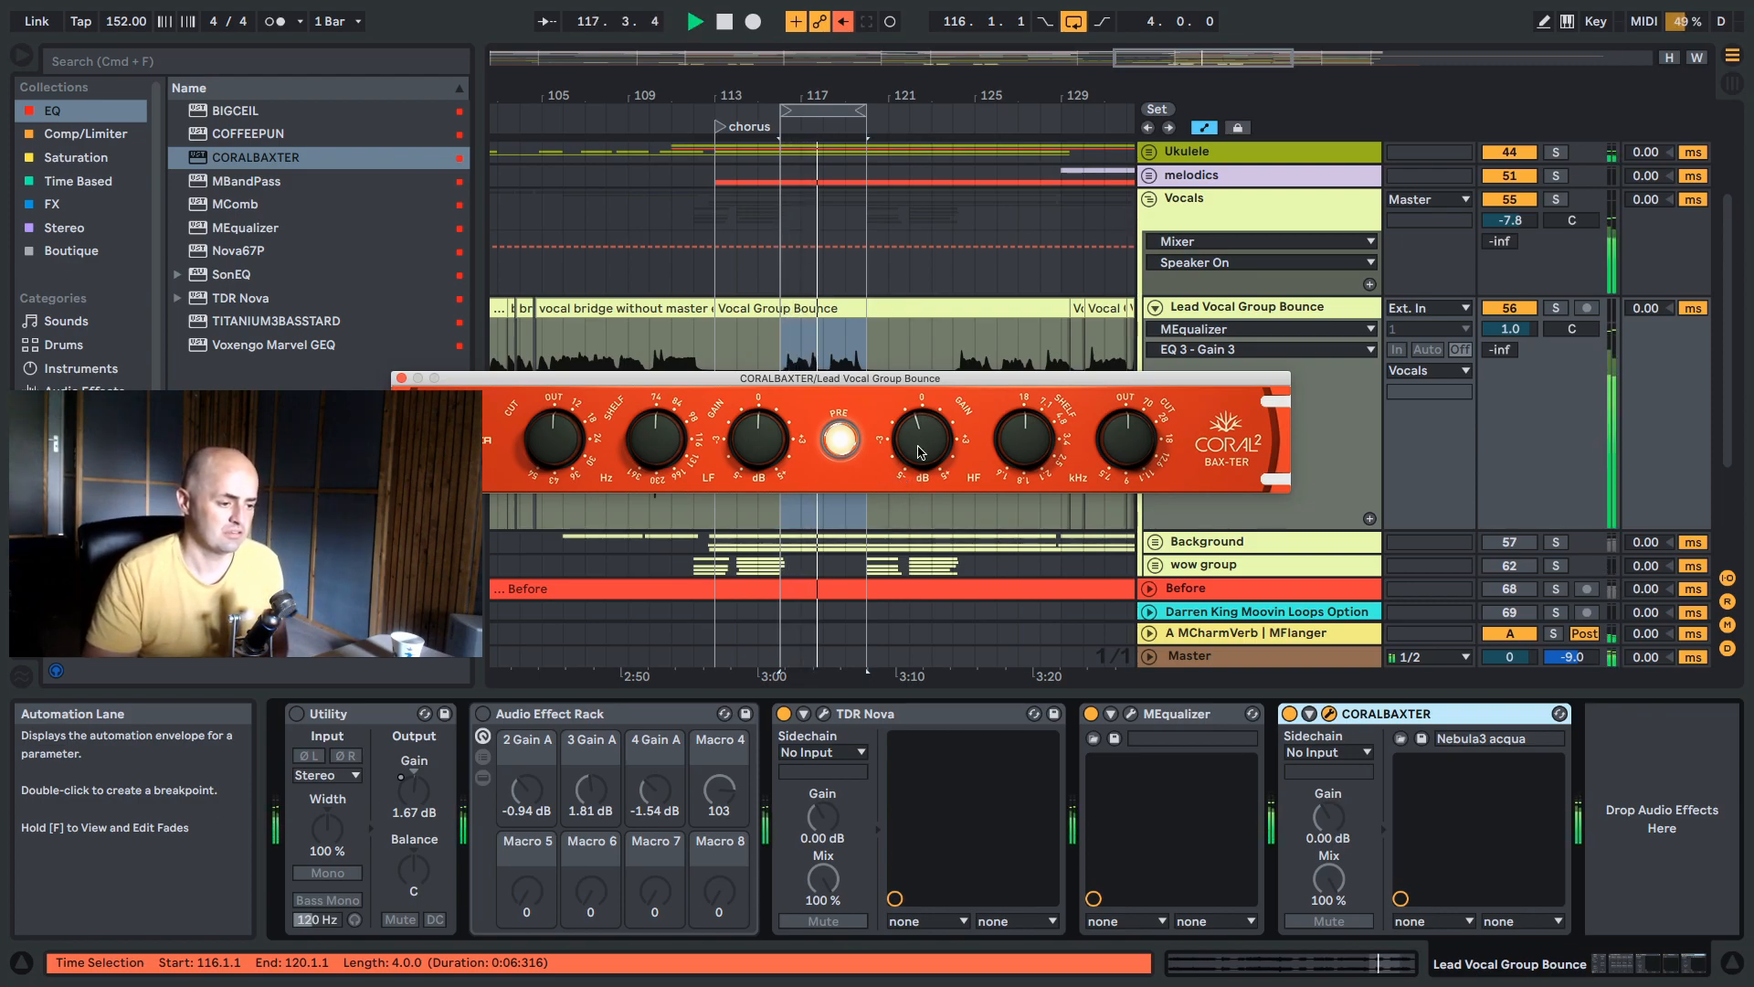
left_click_drag(751, 445, 756, 473)
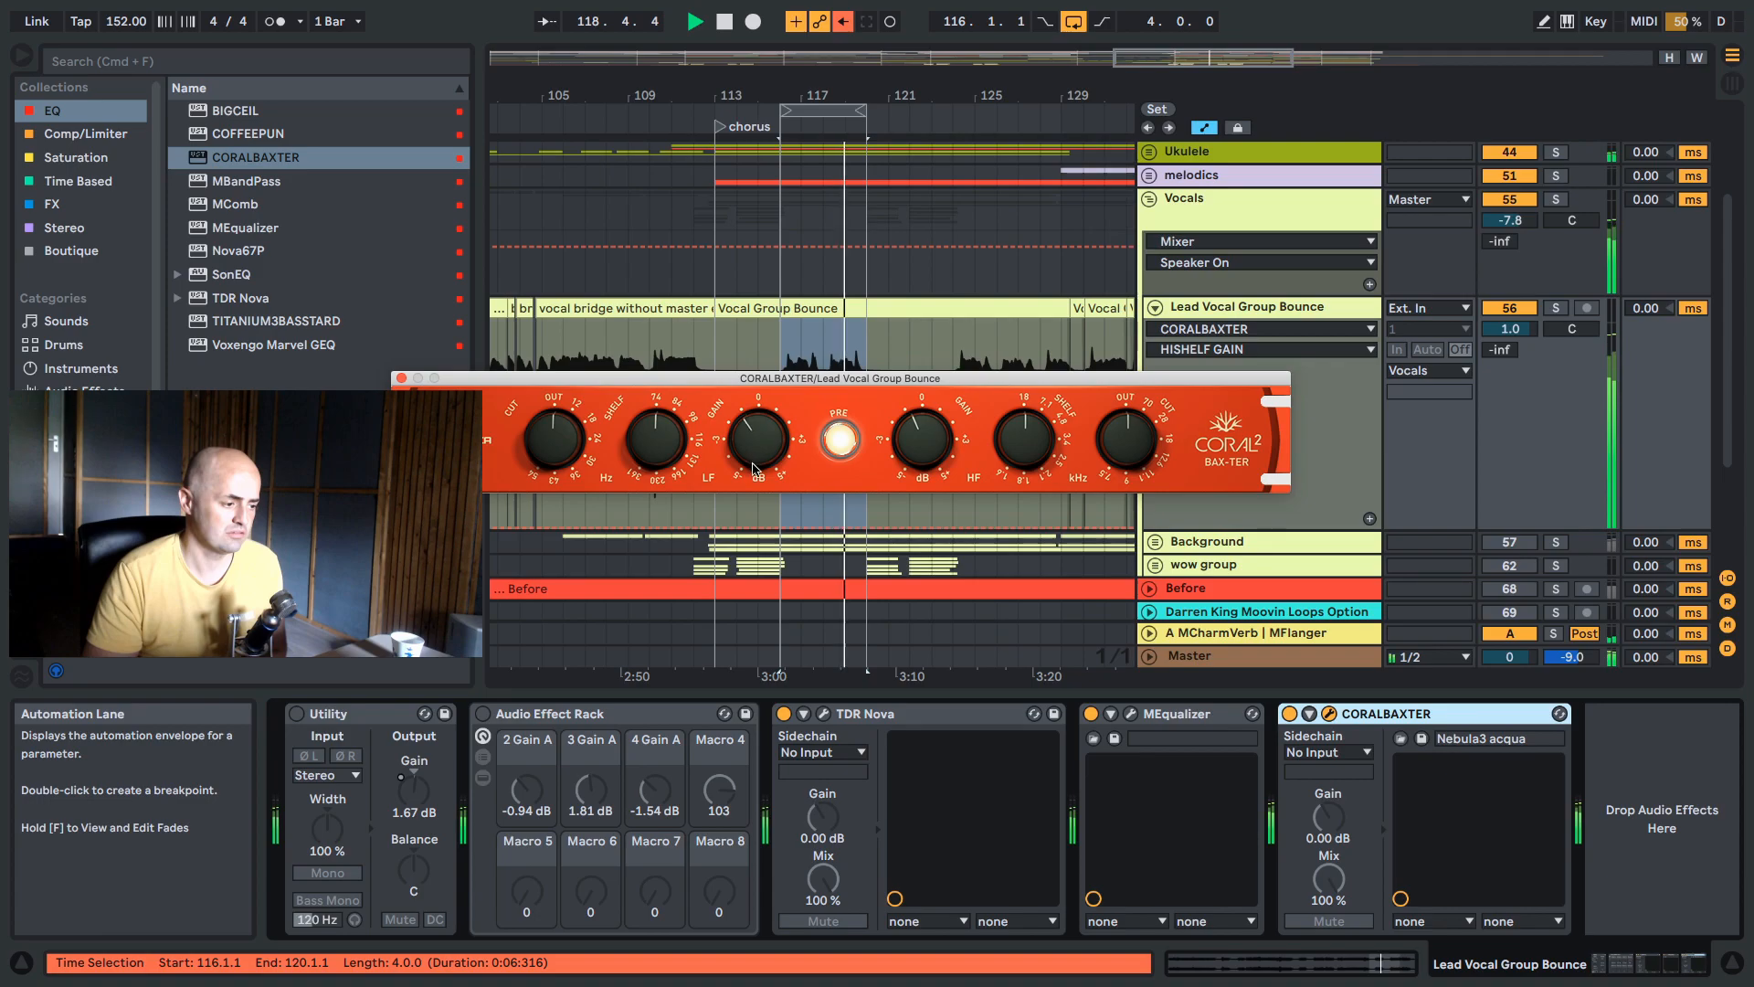
left_click(550, 411)
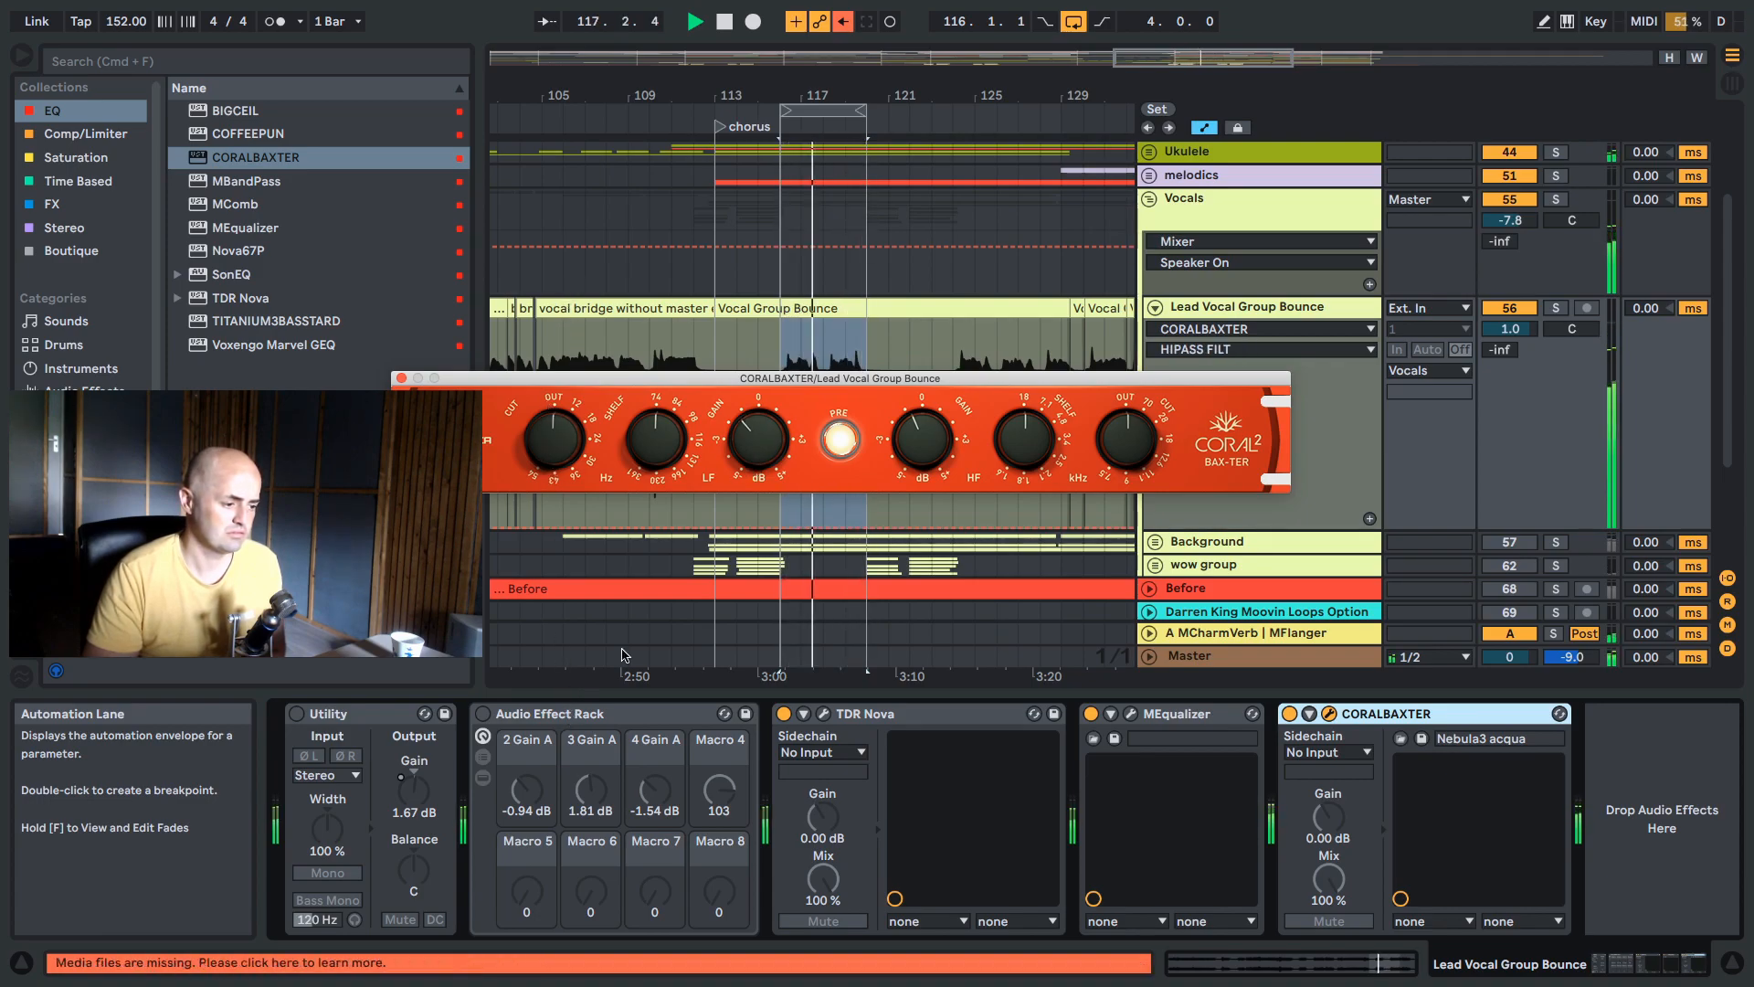
left_click_drag(1076, 446, 1078, 429)
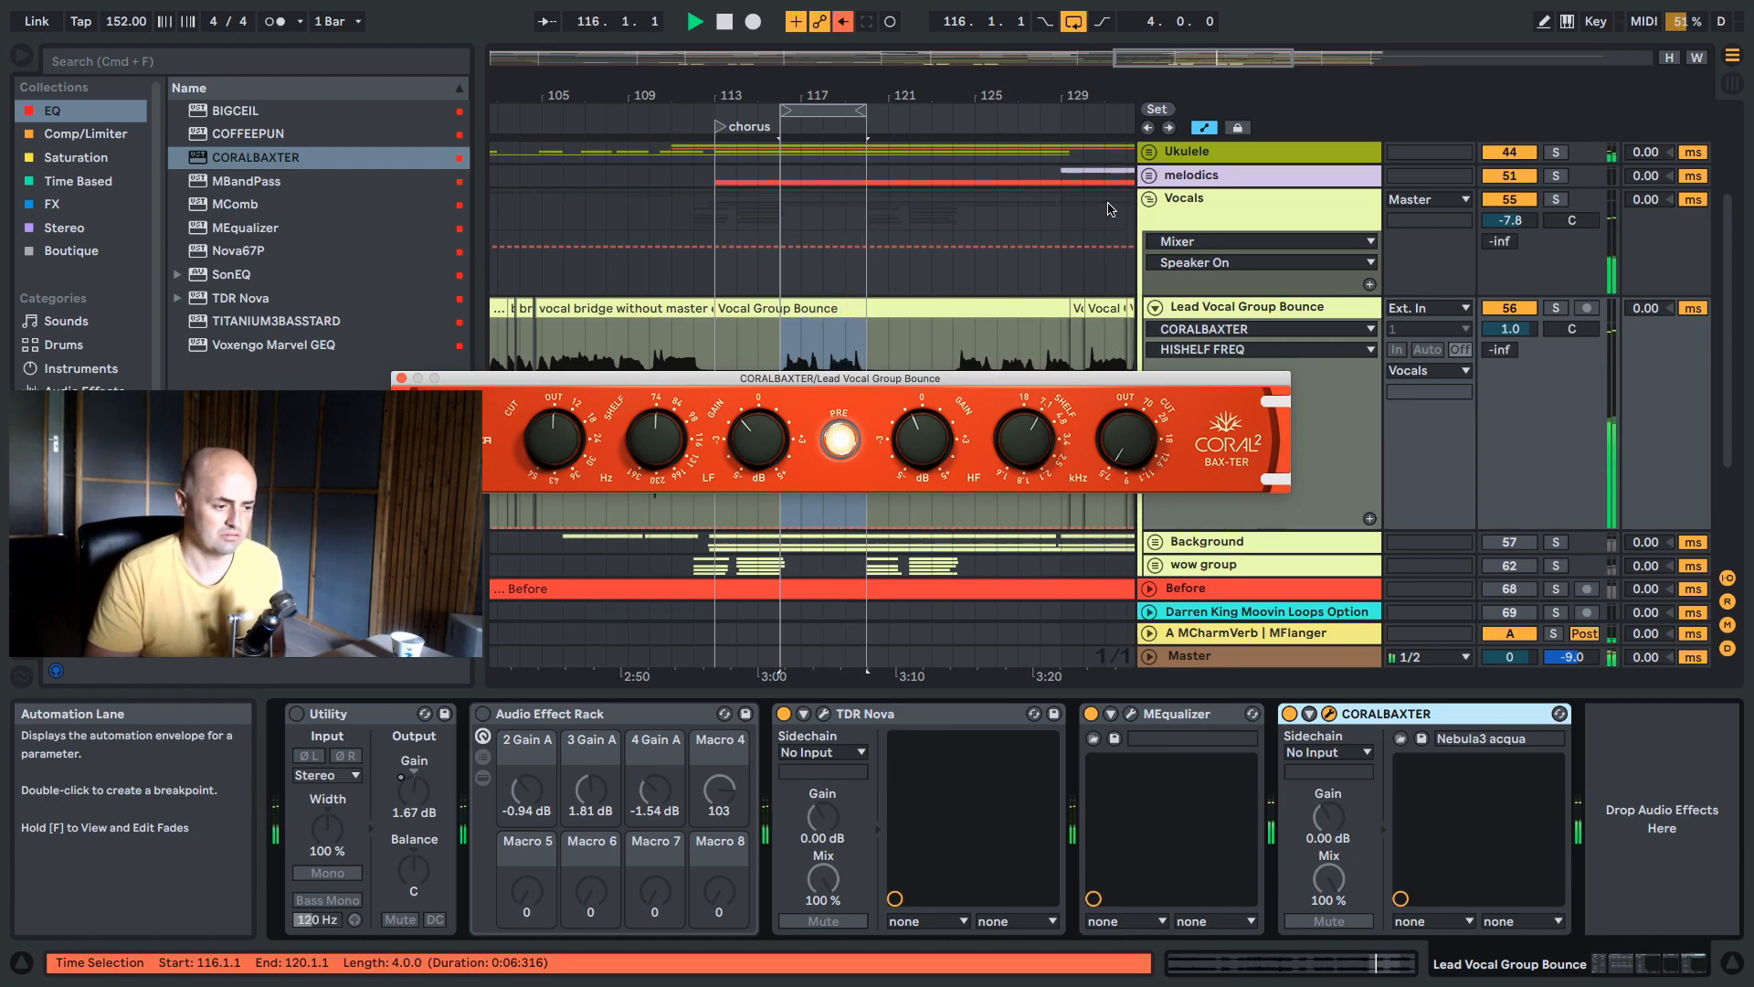
left_click_drag(922, 437, 923, 391)
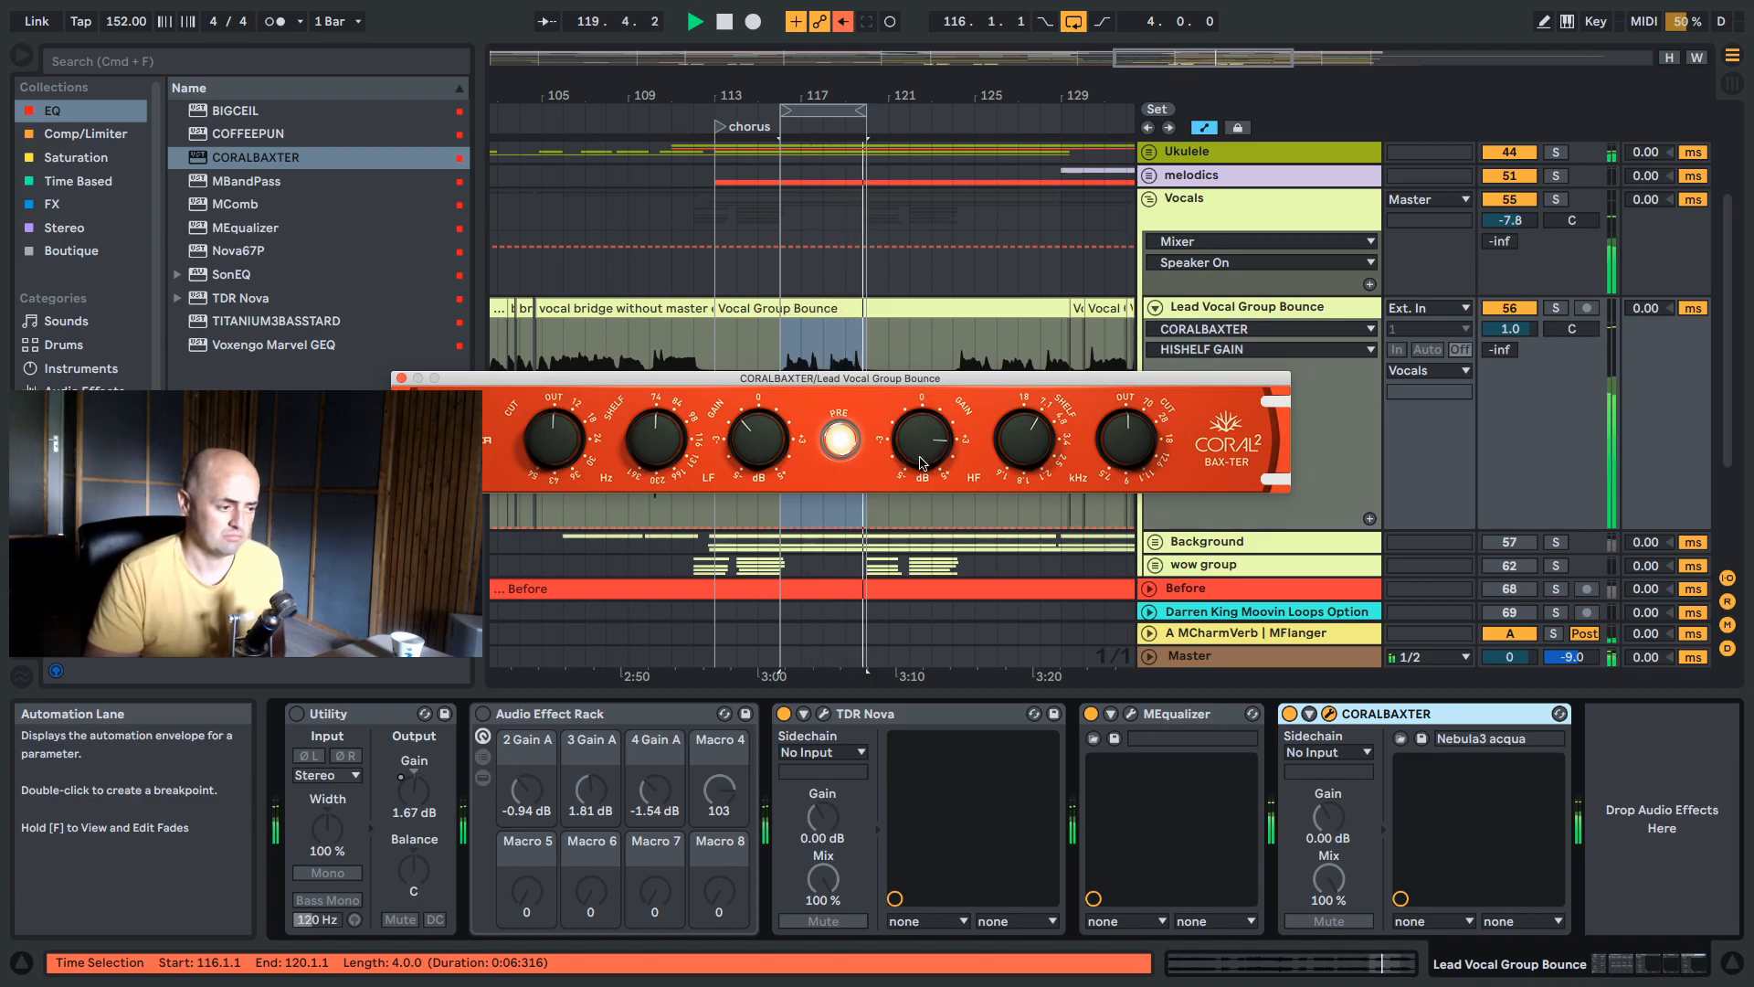
Stop the loop and remove CORALBAXTER from the lead vocal's device chain.
key("space")
left_click(403, 378)
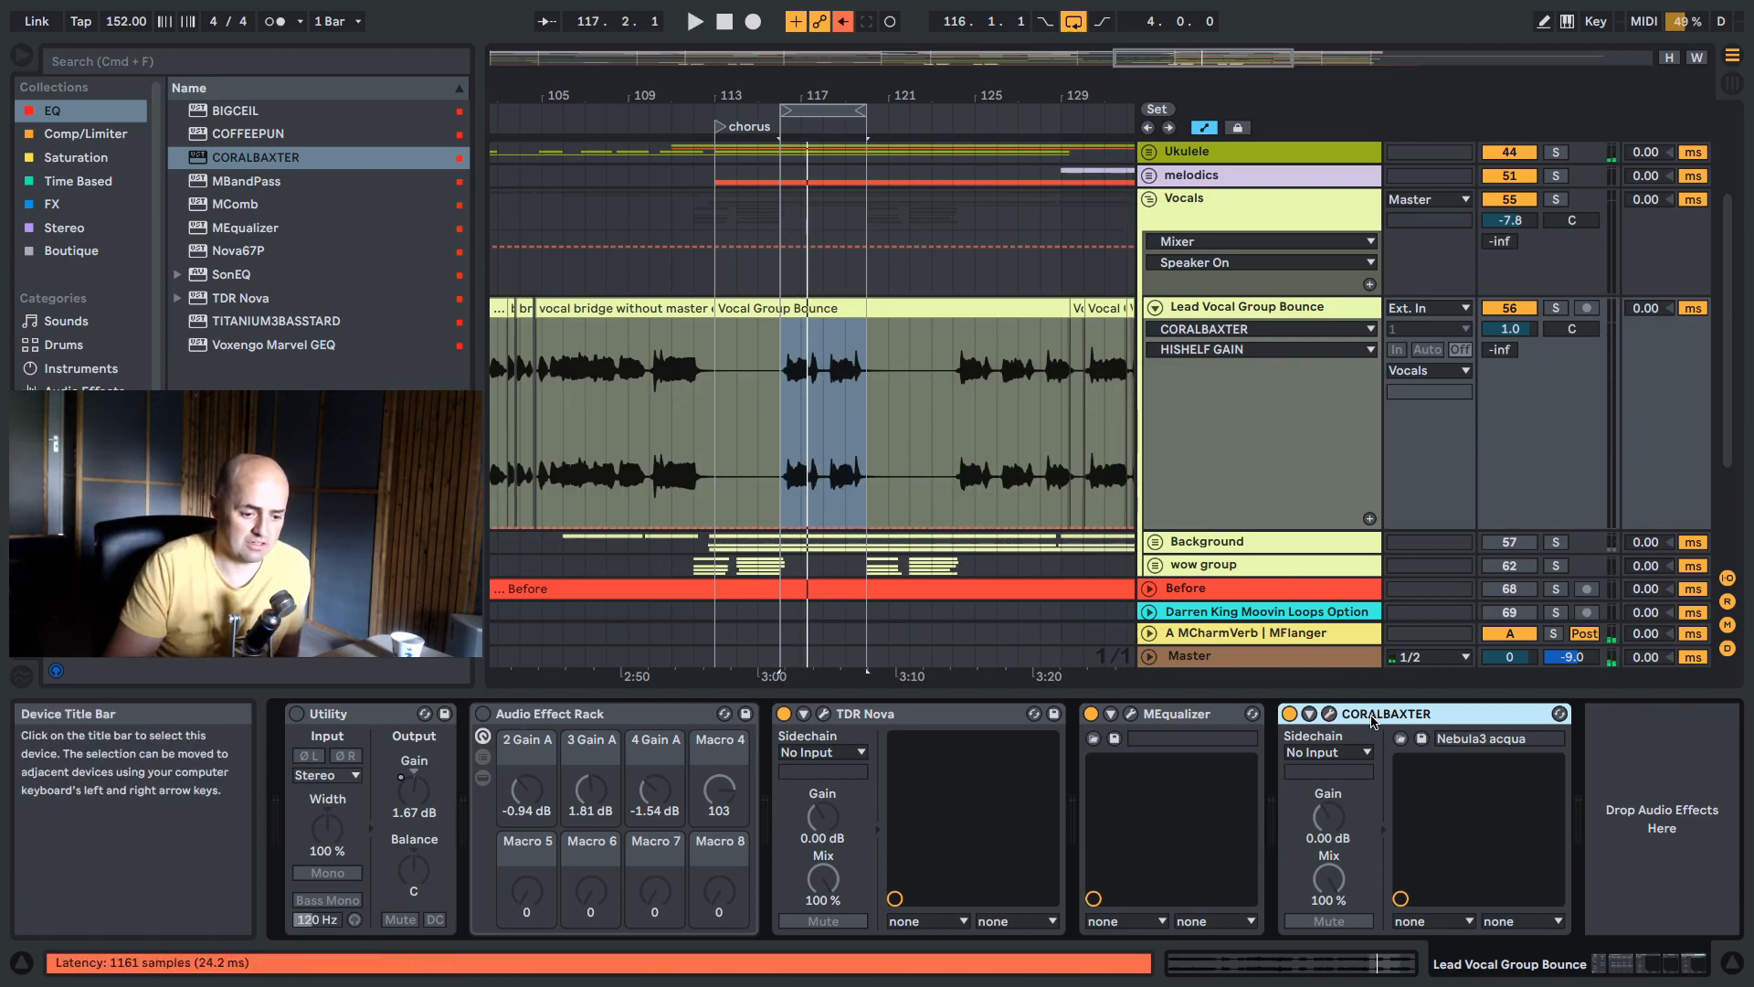
key("Delete")
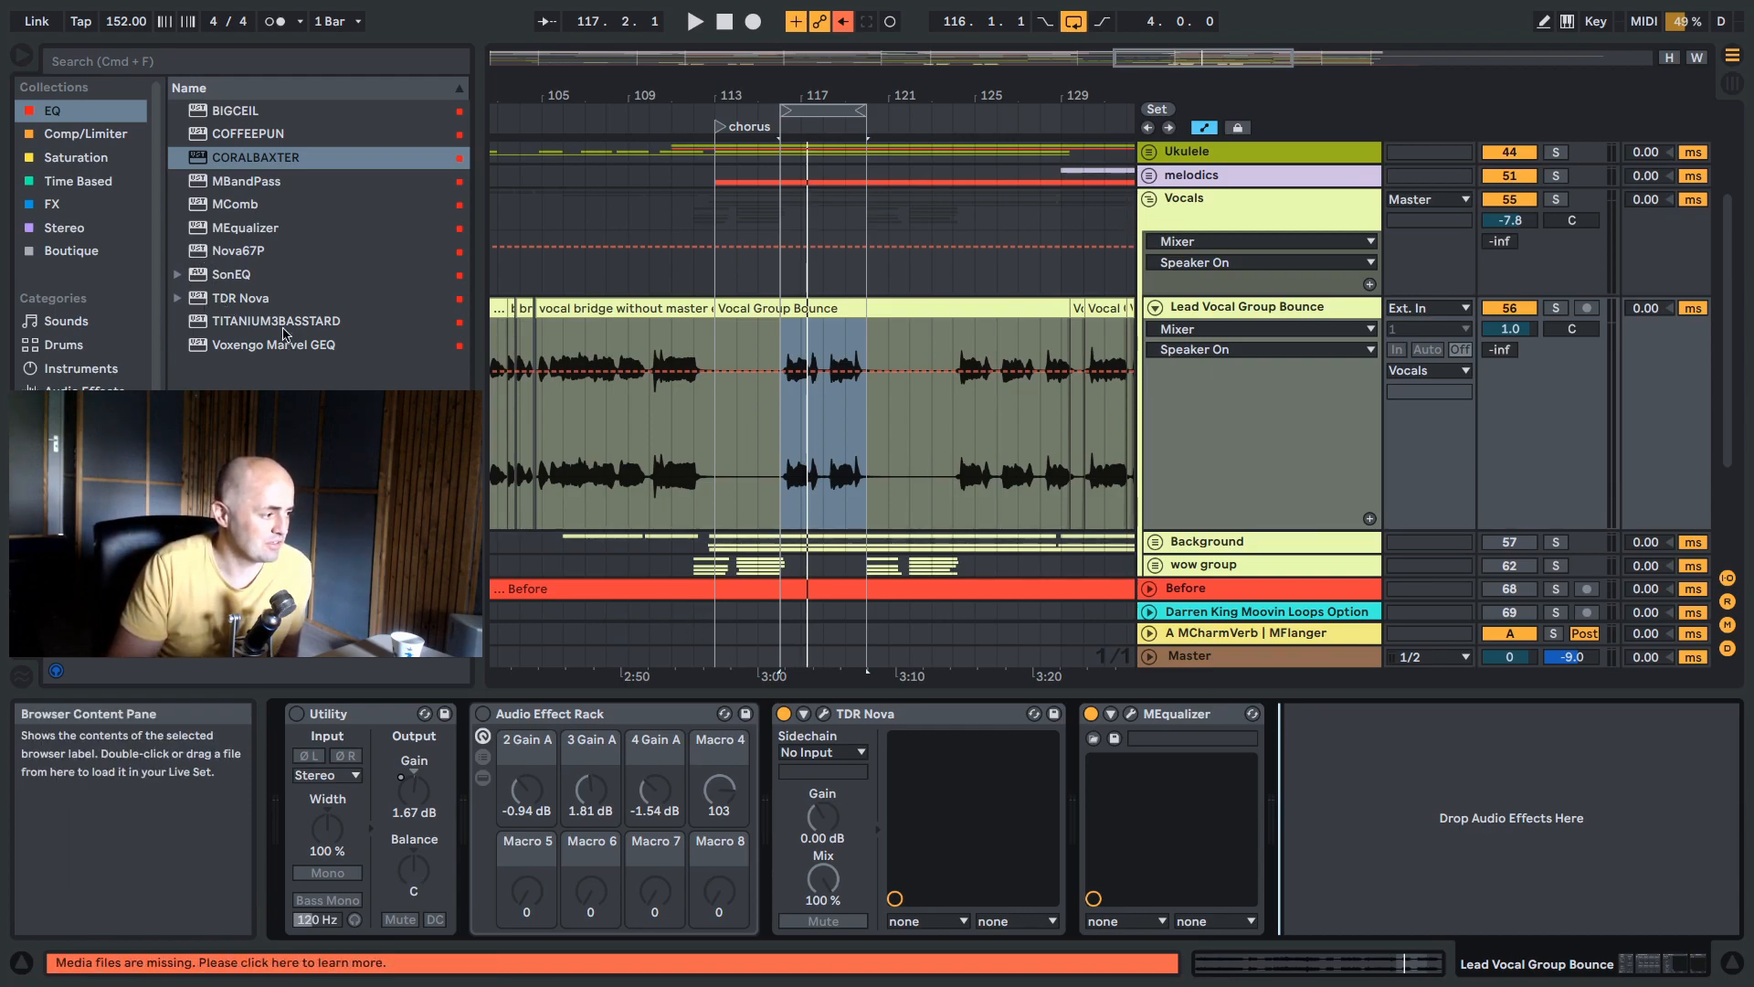
Add SonEQ from the EQ collection after MEqualizer on the lead vocal and start the loop.
left_click(77, 157)
left_click(70, 113)
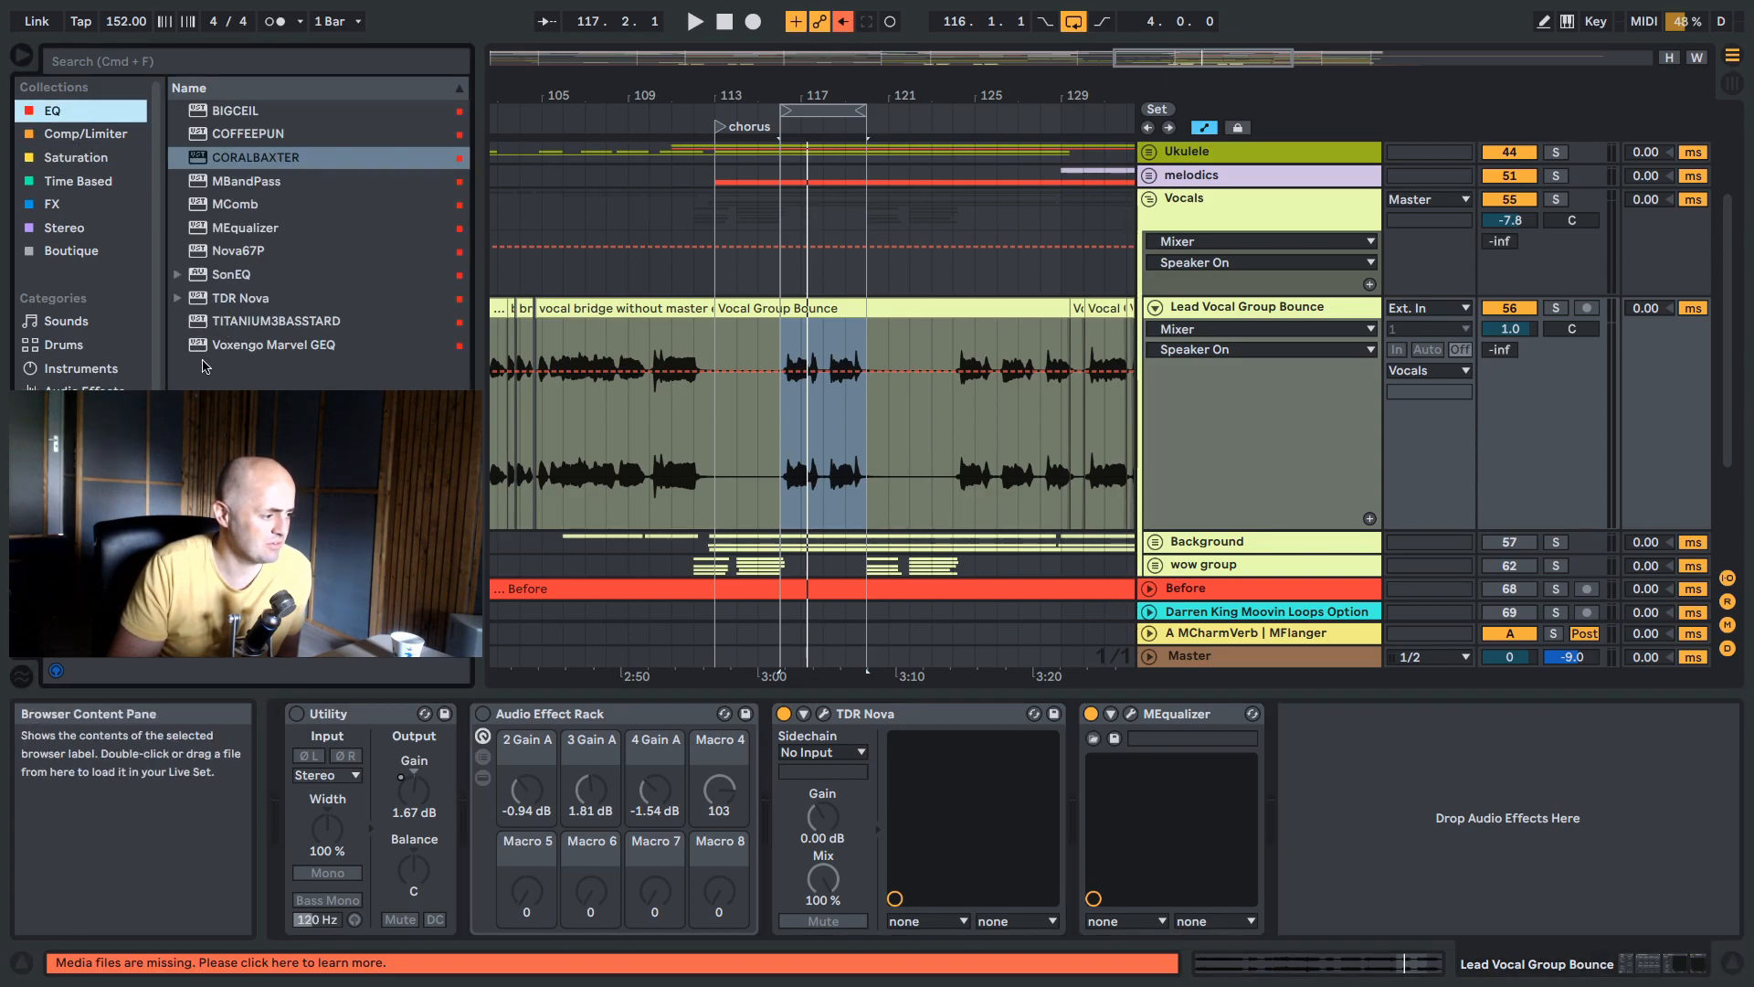
left_click_drag(198, 286, 1290, 786)
key("space")
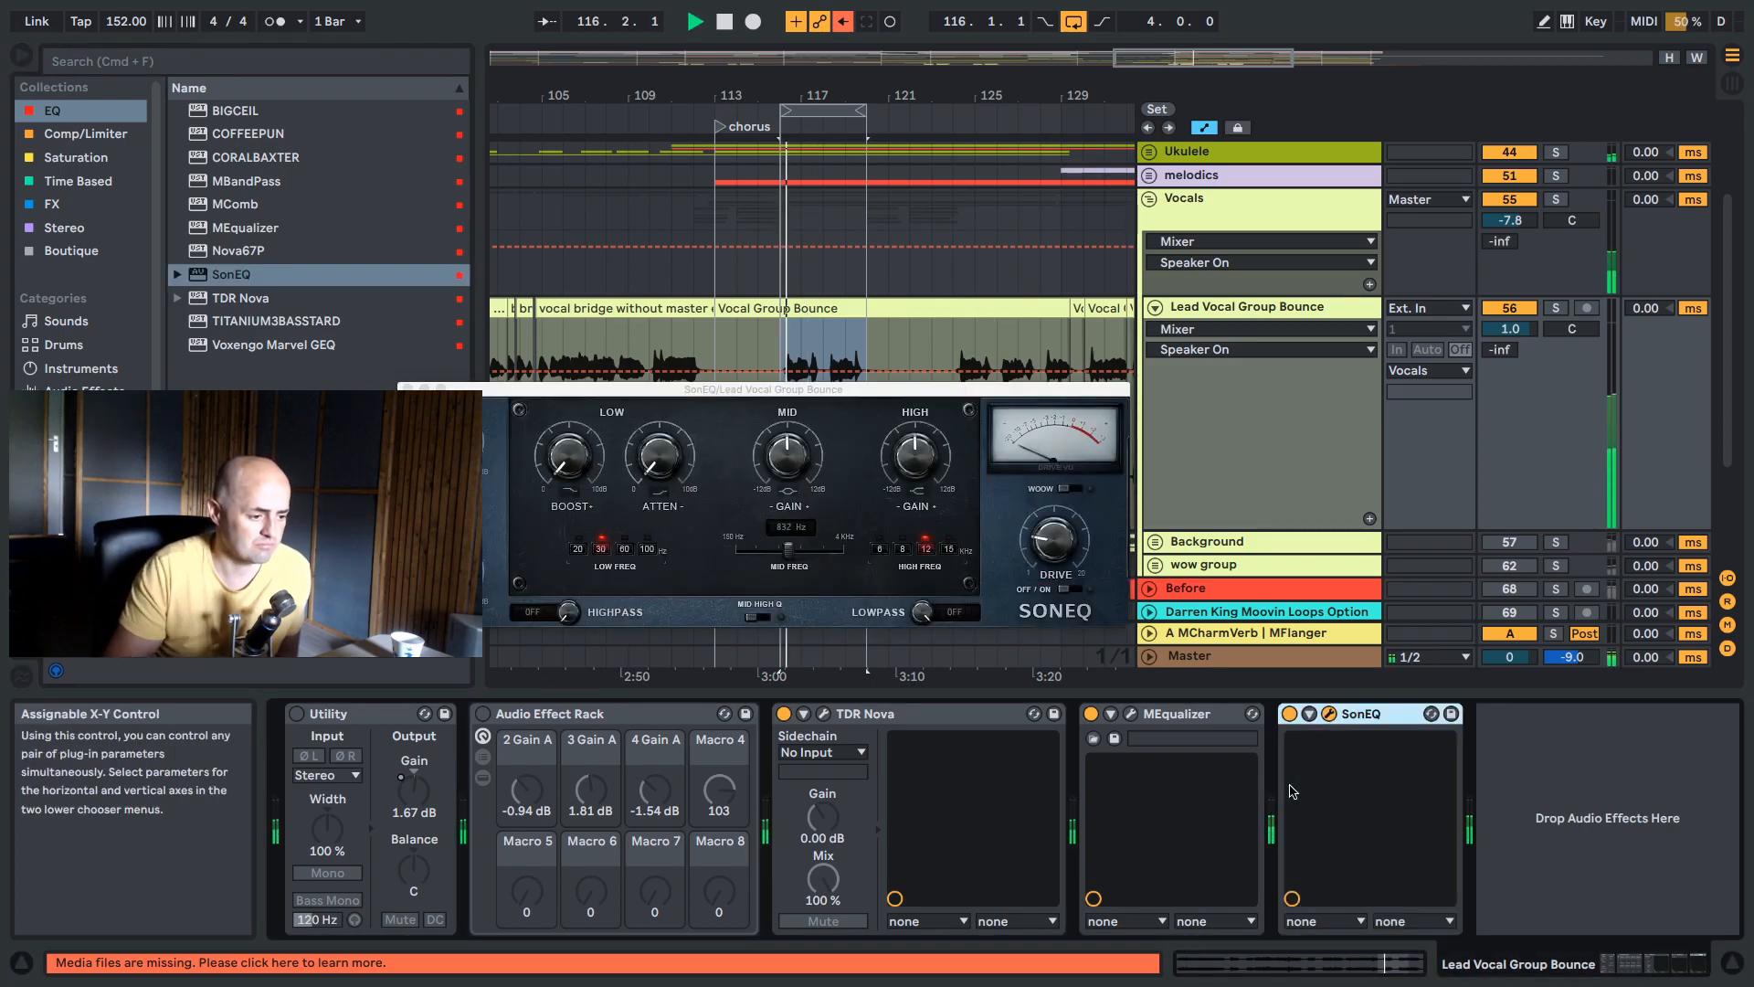
Boost SonEQ's high and mid gains and engage its WOOW and Drive switches during playback.
left_click_drag(911, 464, 919, 453)
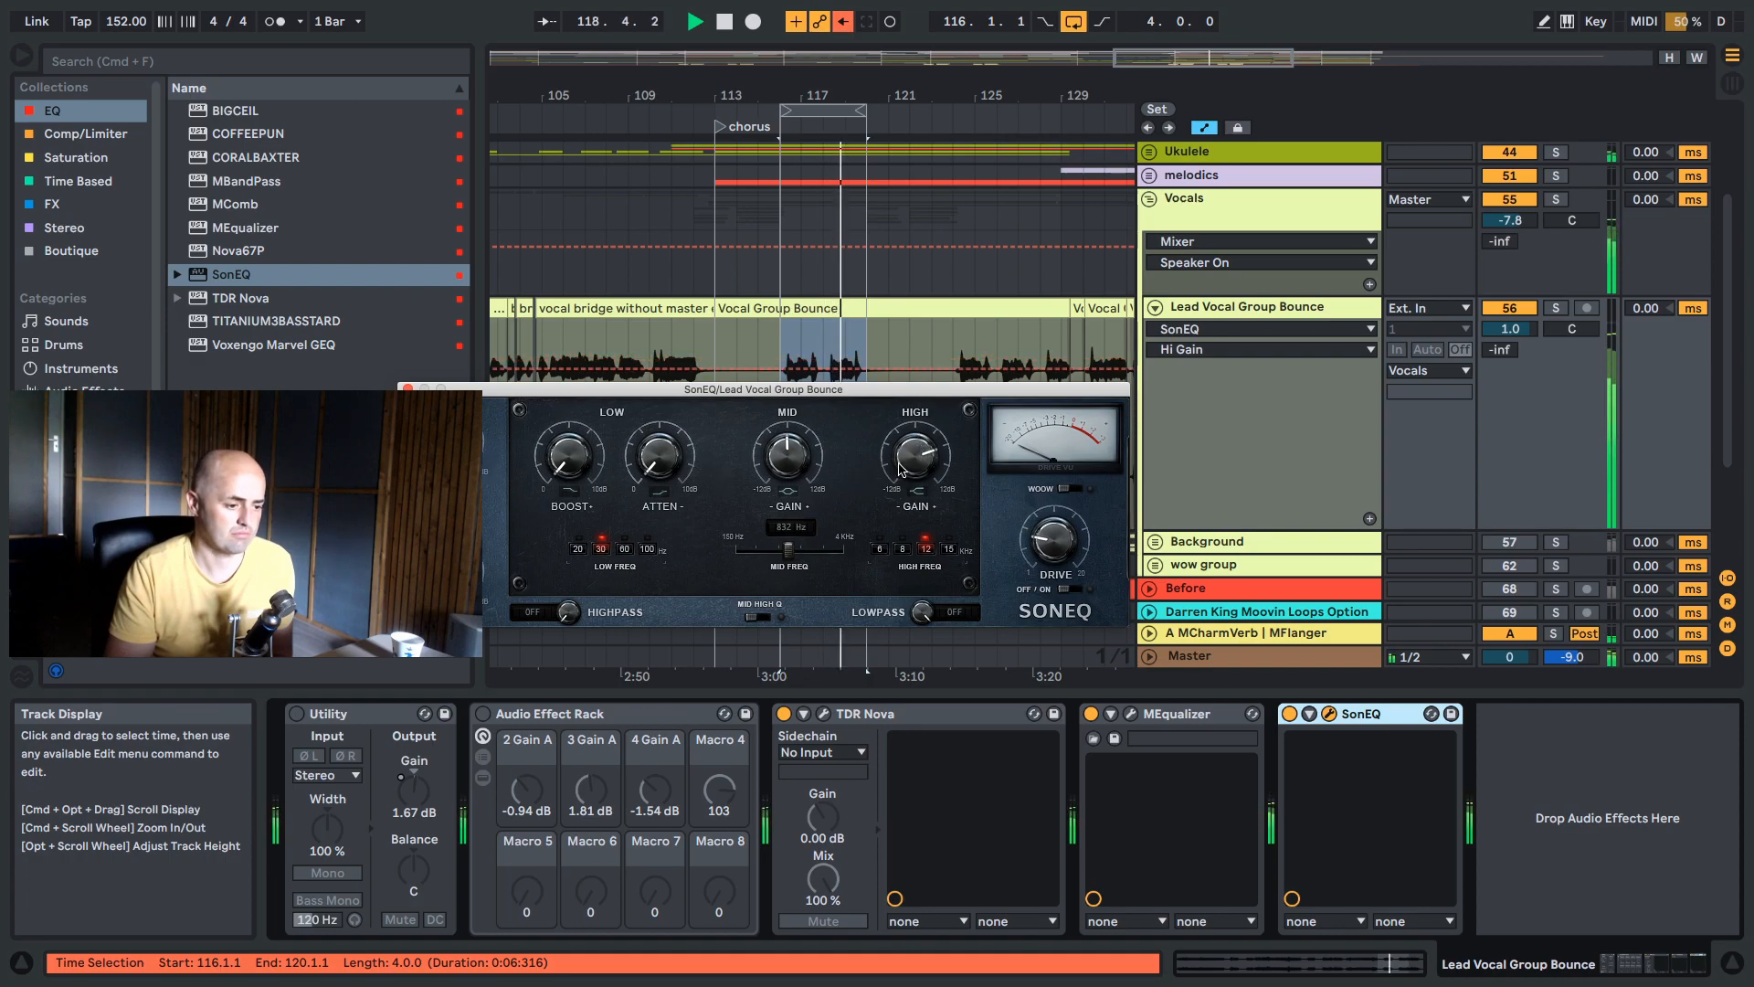
left_click(1070, 491)
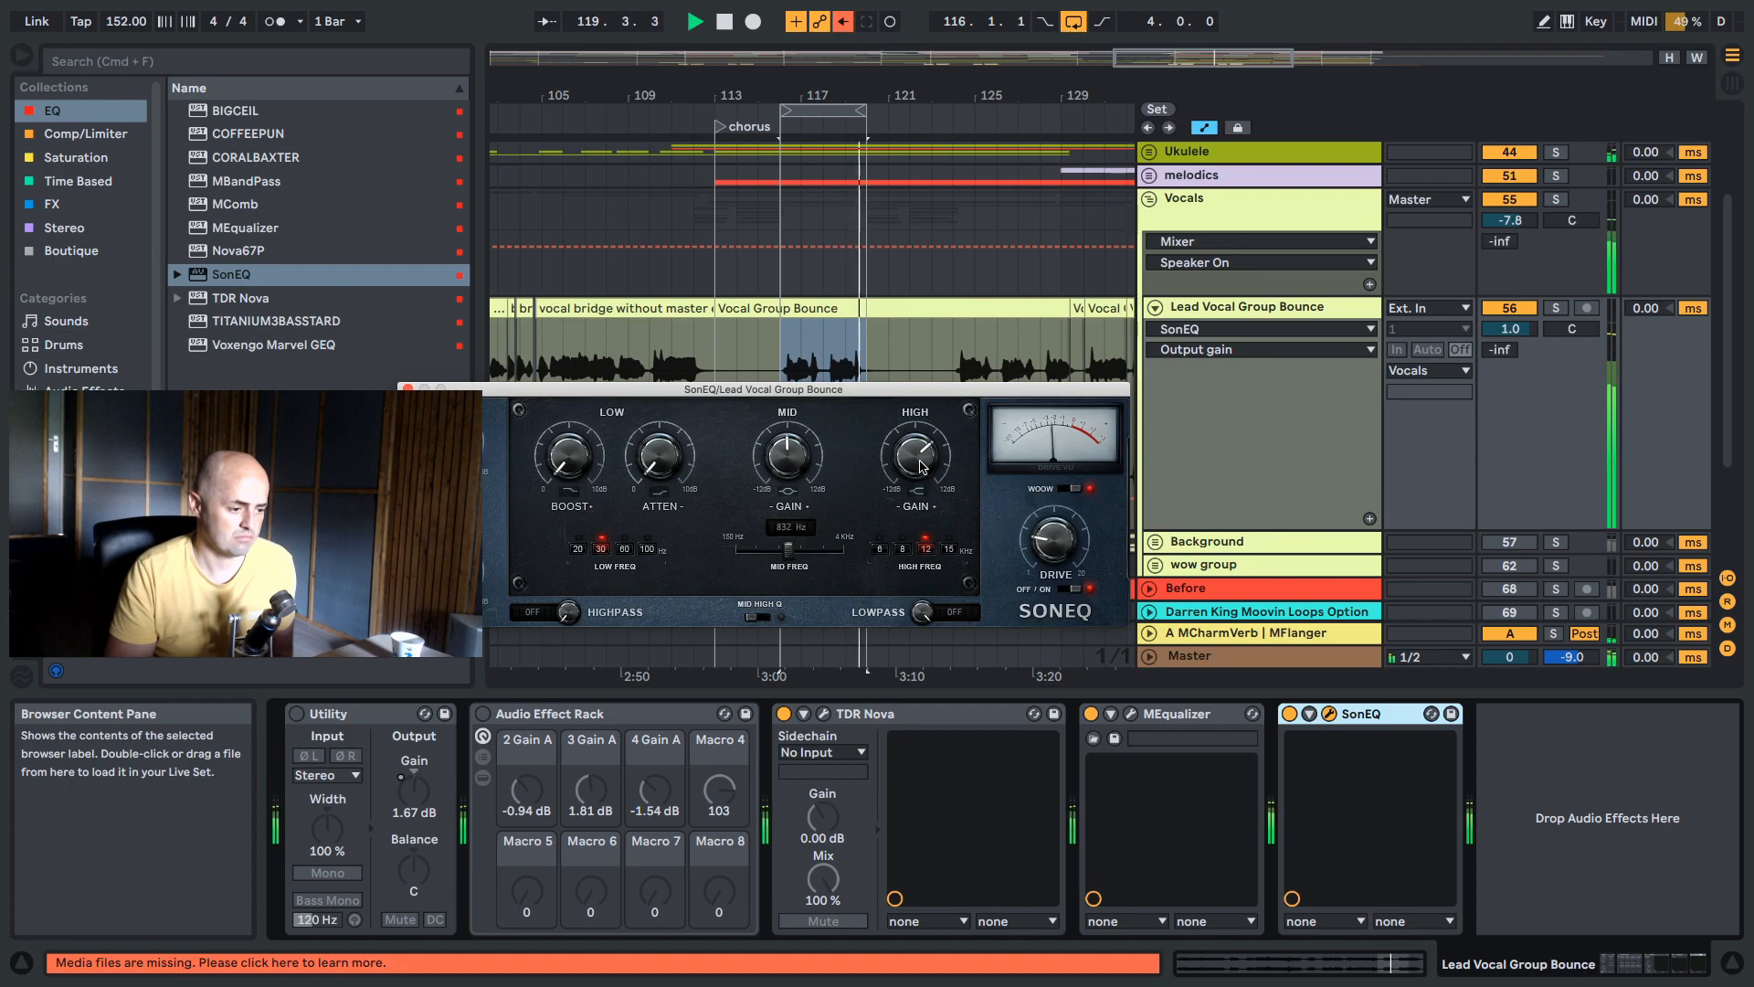
left_click(801, 445)
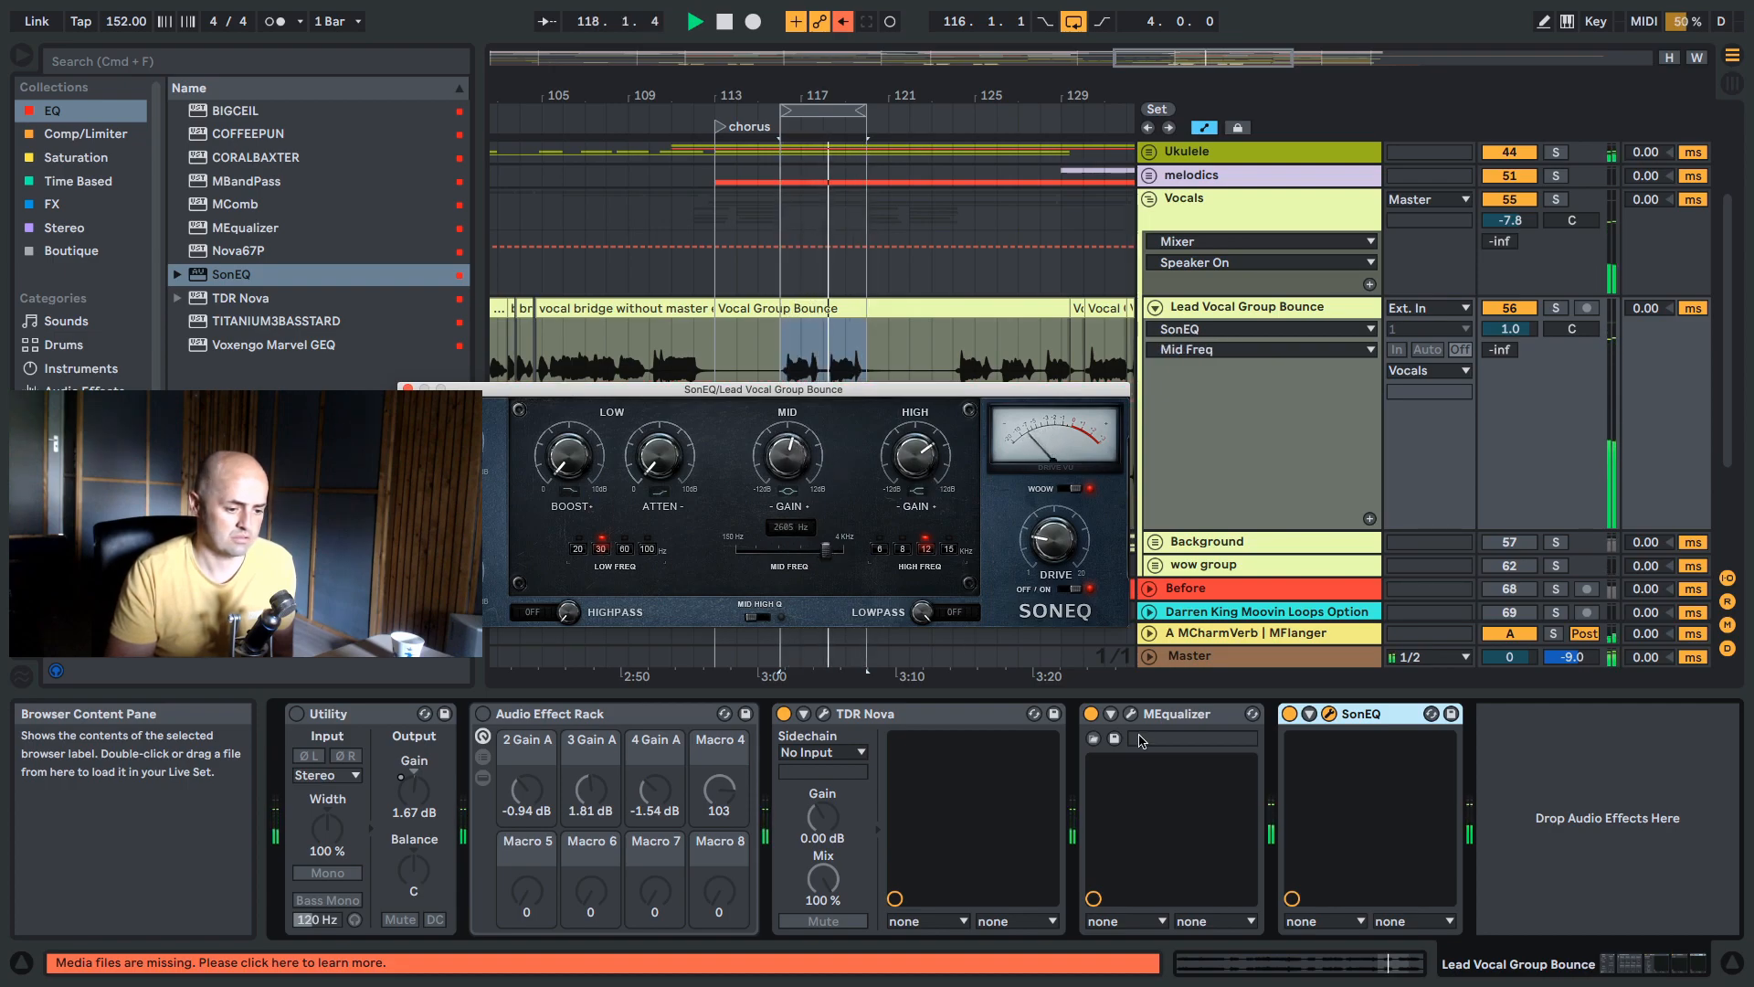
With MEqualizer bypassed, set SonEQ's mid frequency to 2544 Hz and adjust its output gain against the loop.
left_click(1092, 713)
left_click_drag(830, 560, 816, 538)
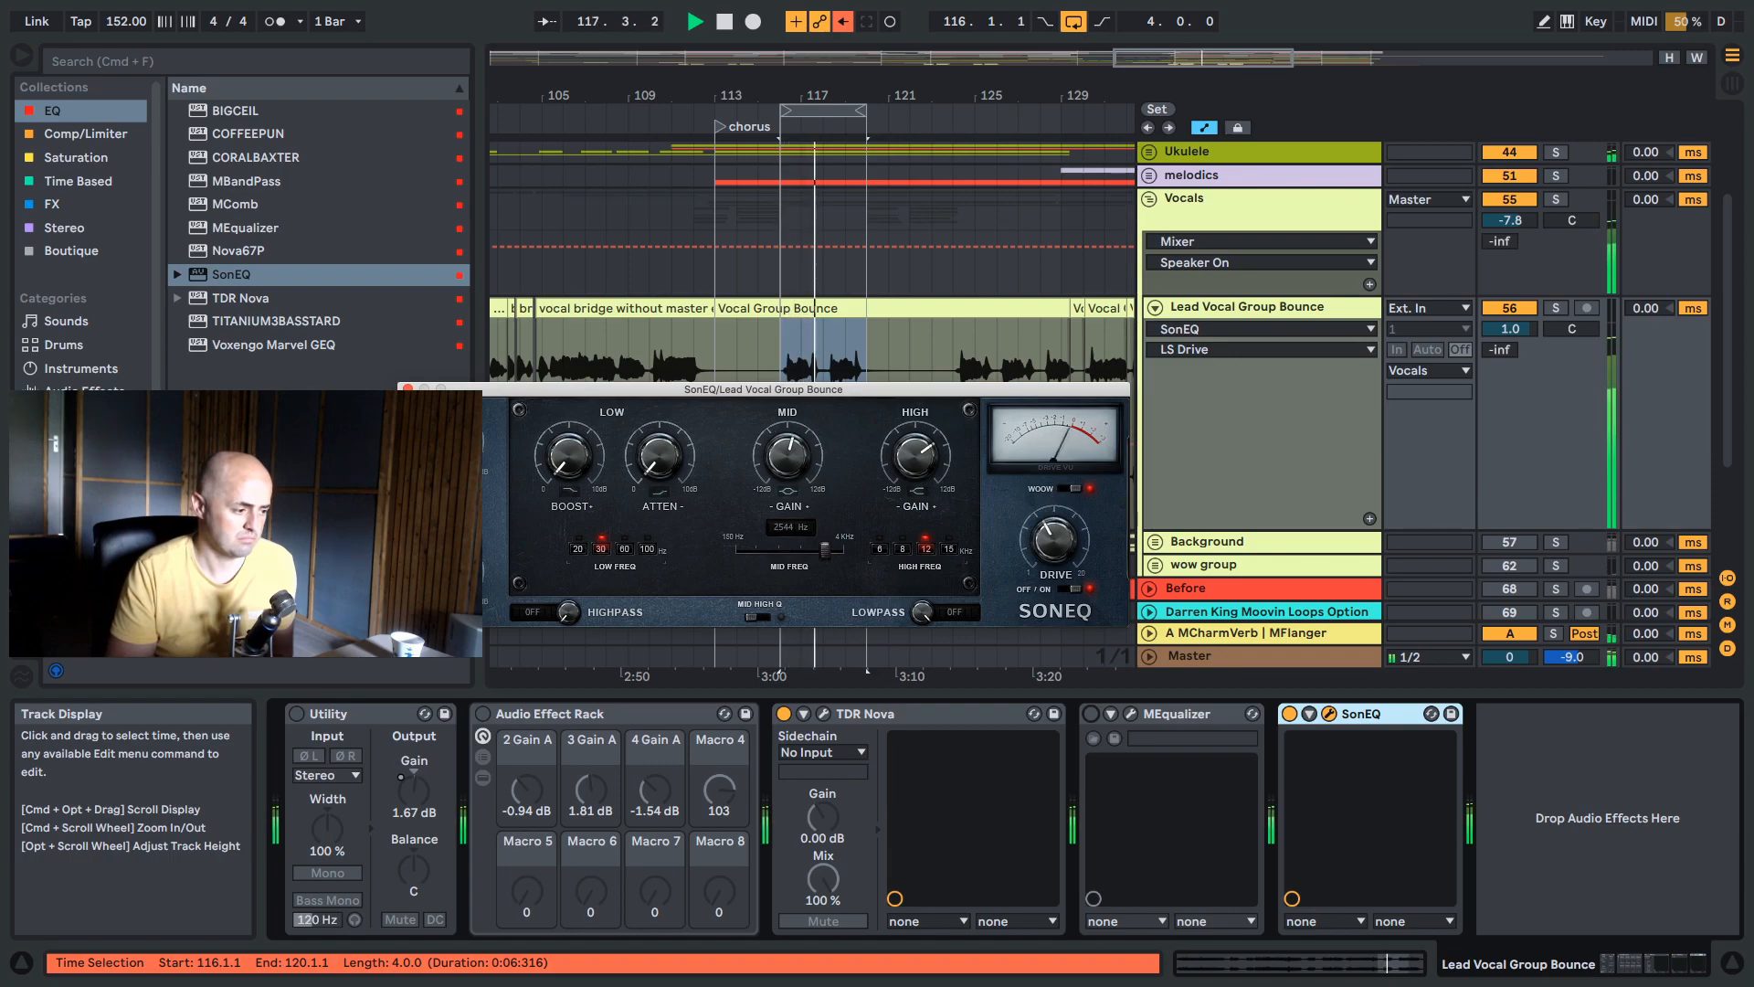
left_click(449, 443)
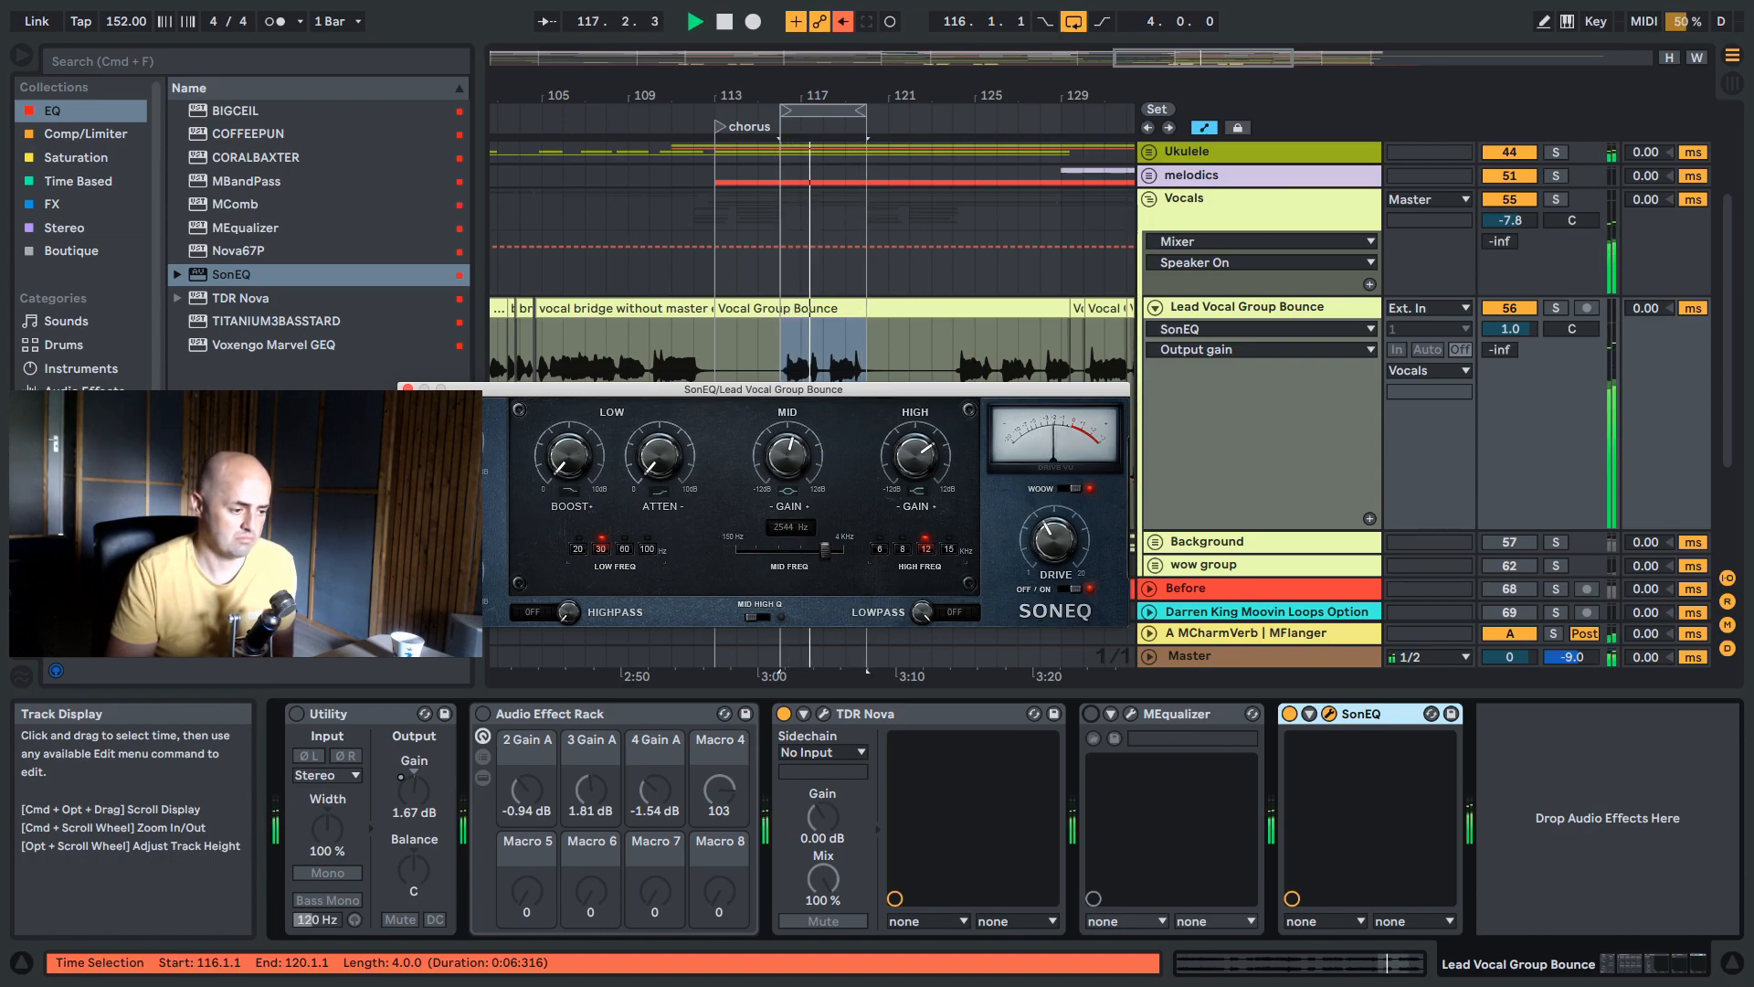
key("space")
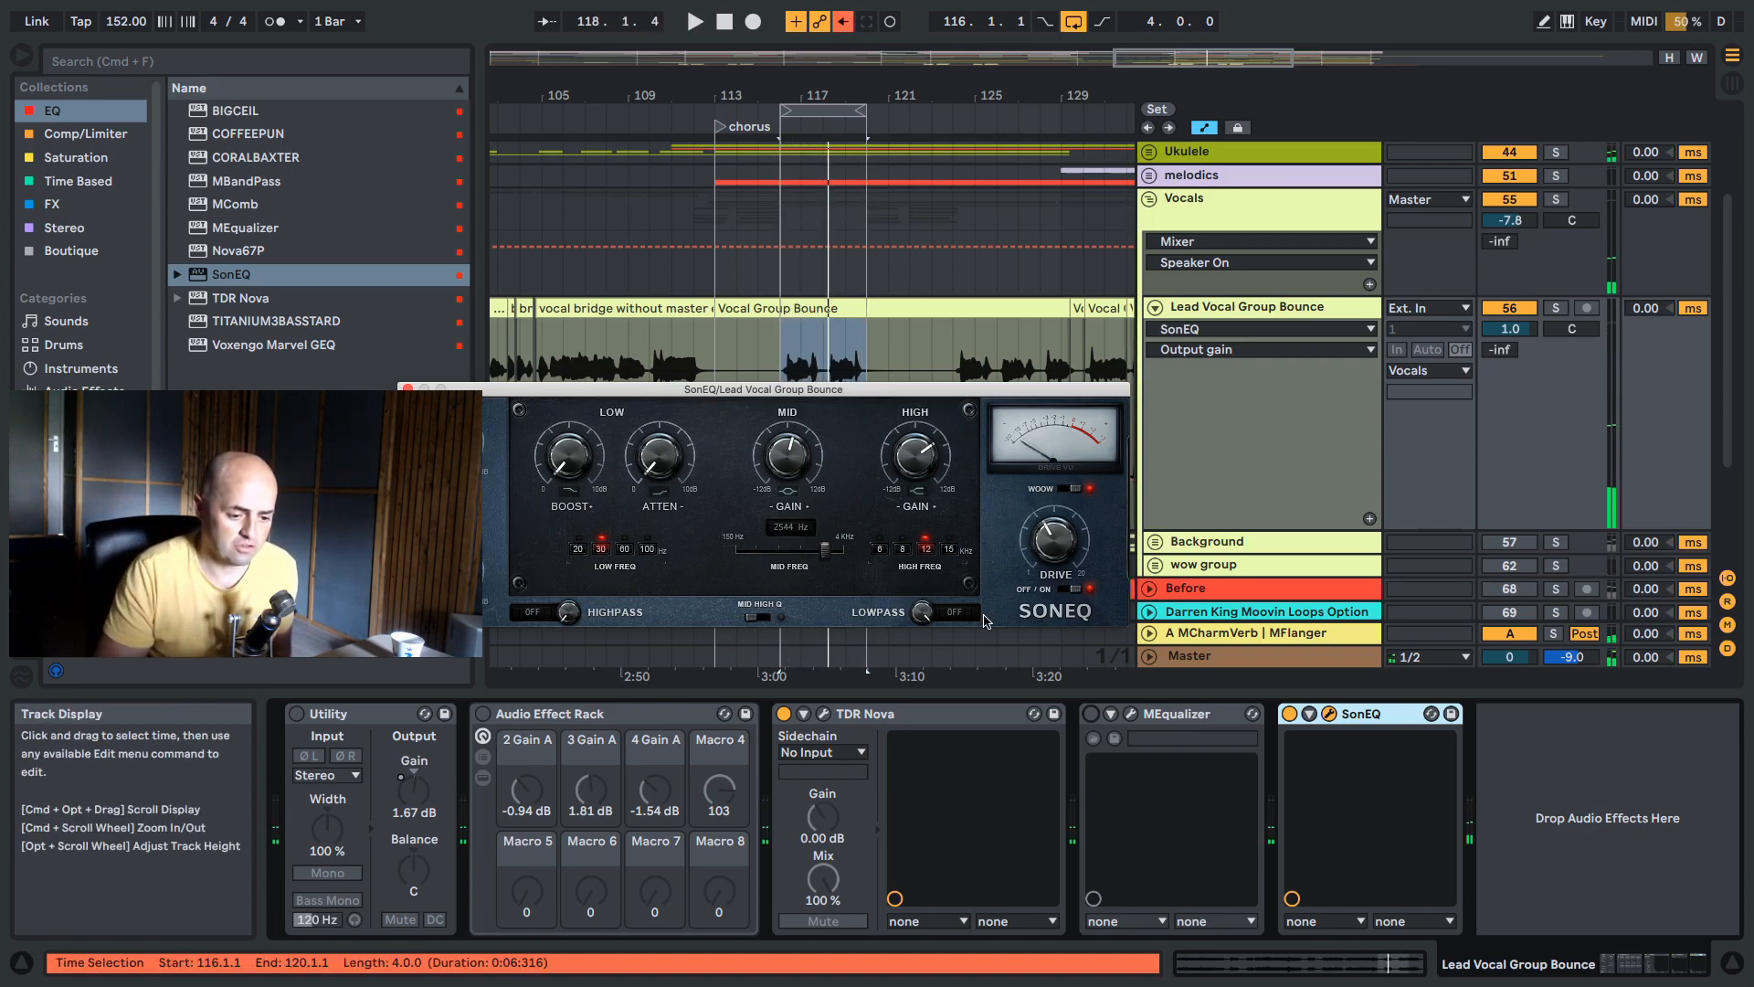
Bypass SonEQ, reactivate MEqualizer and play the looped phrase for comparison.
left_click(1289, 714)
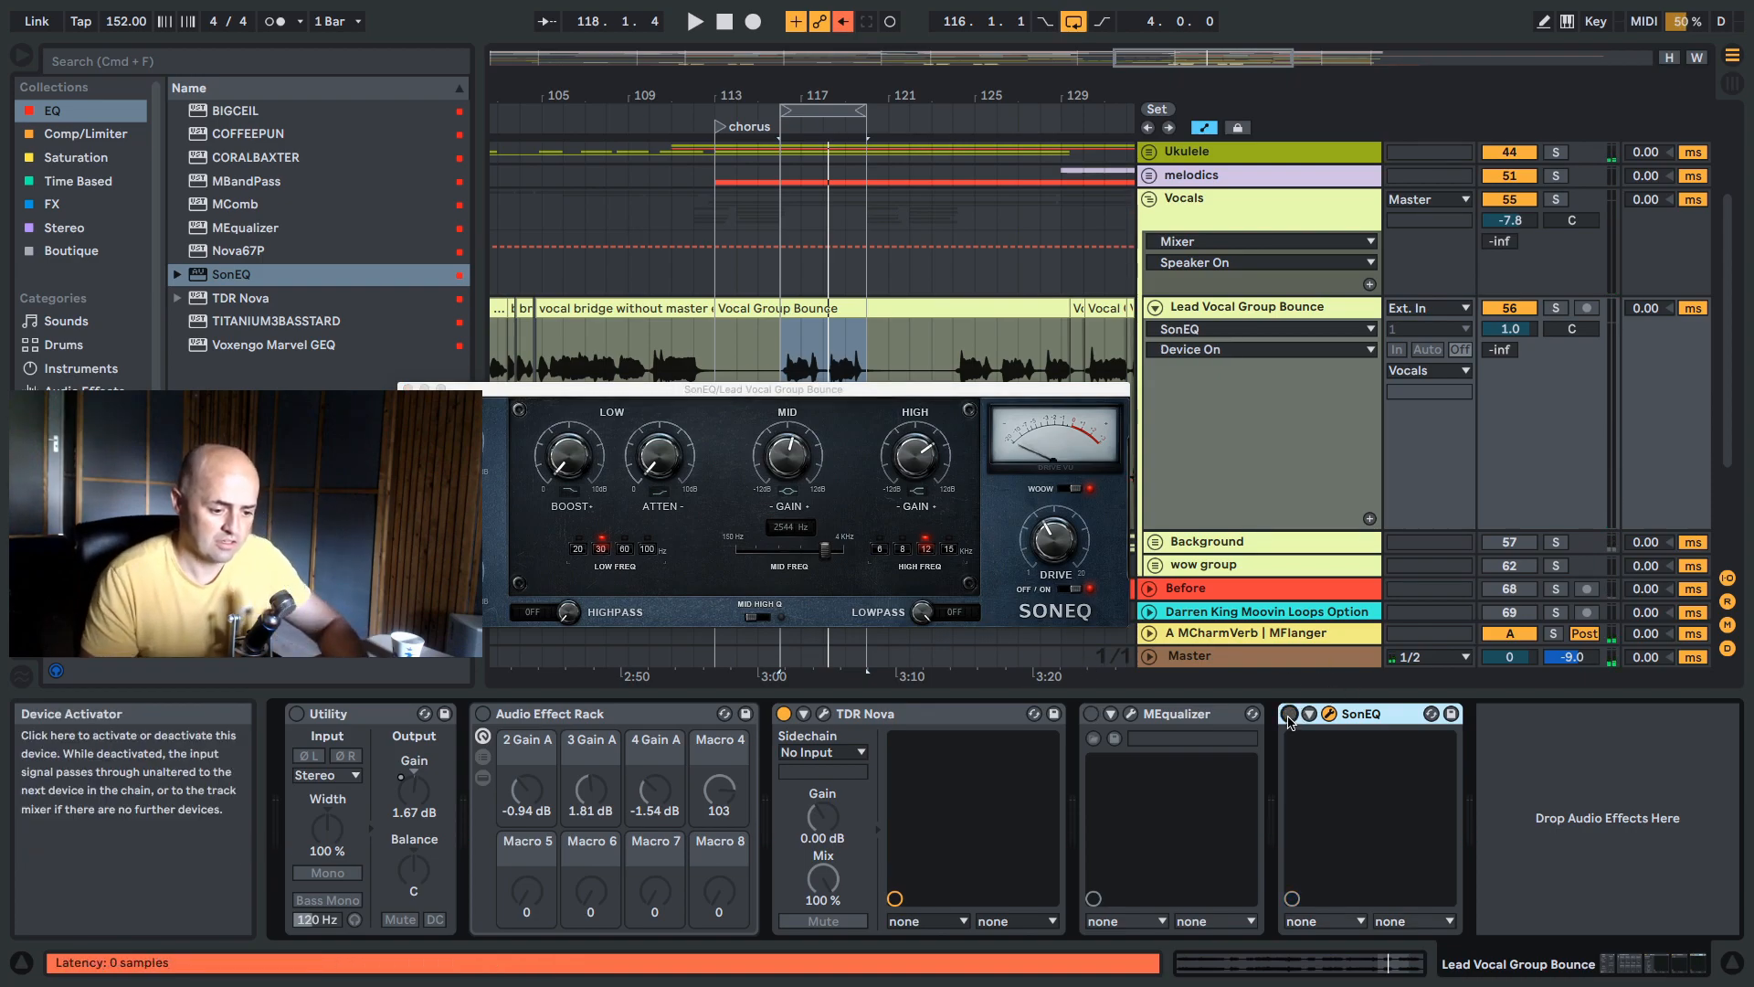
left_click(1094, 715)
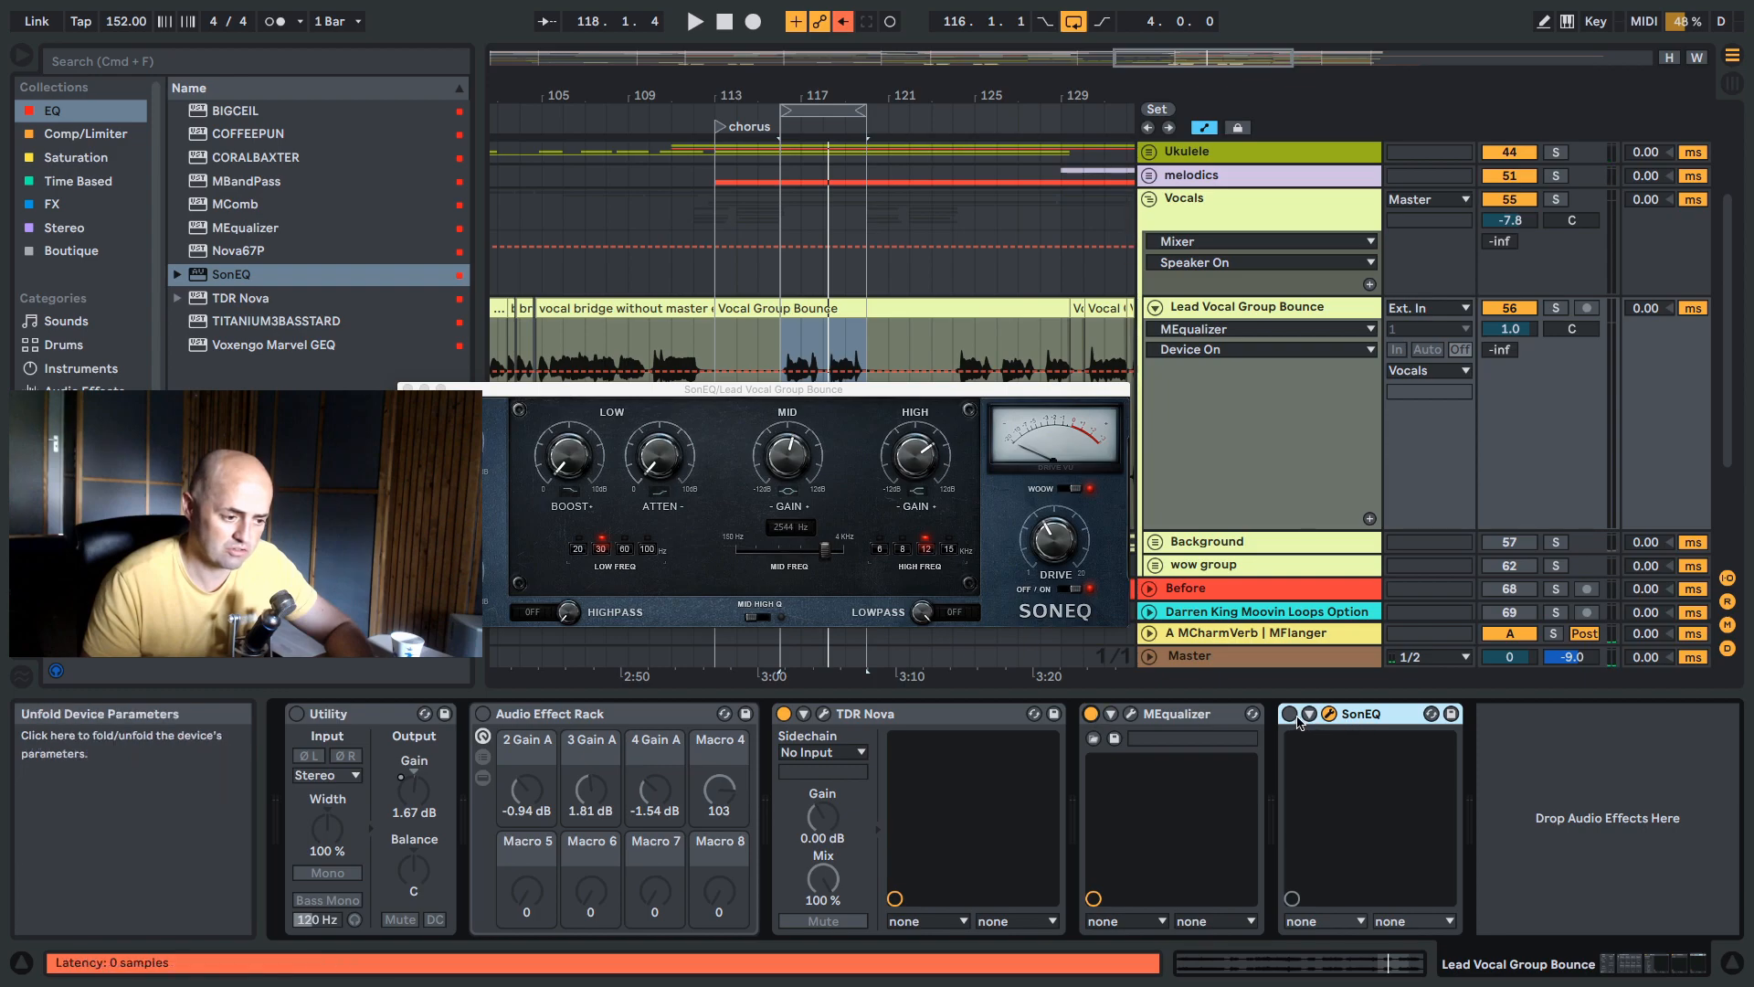
key("space")
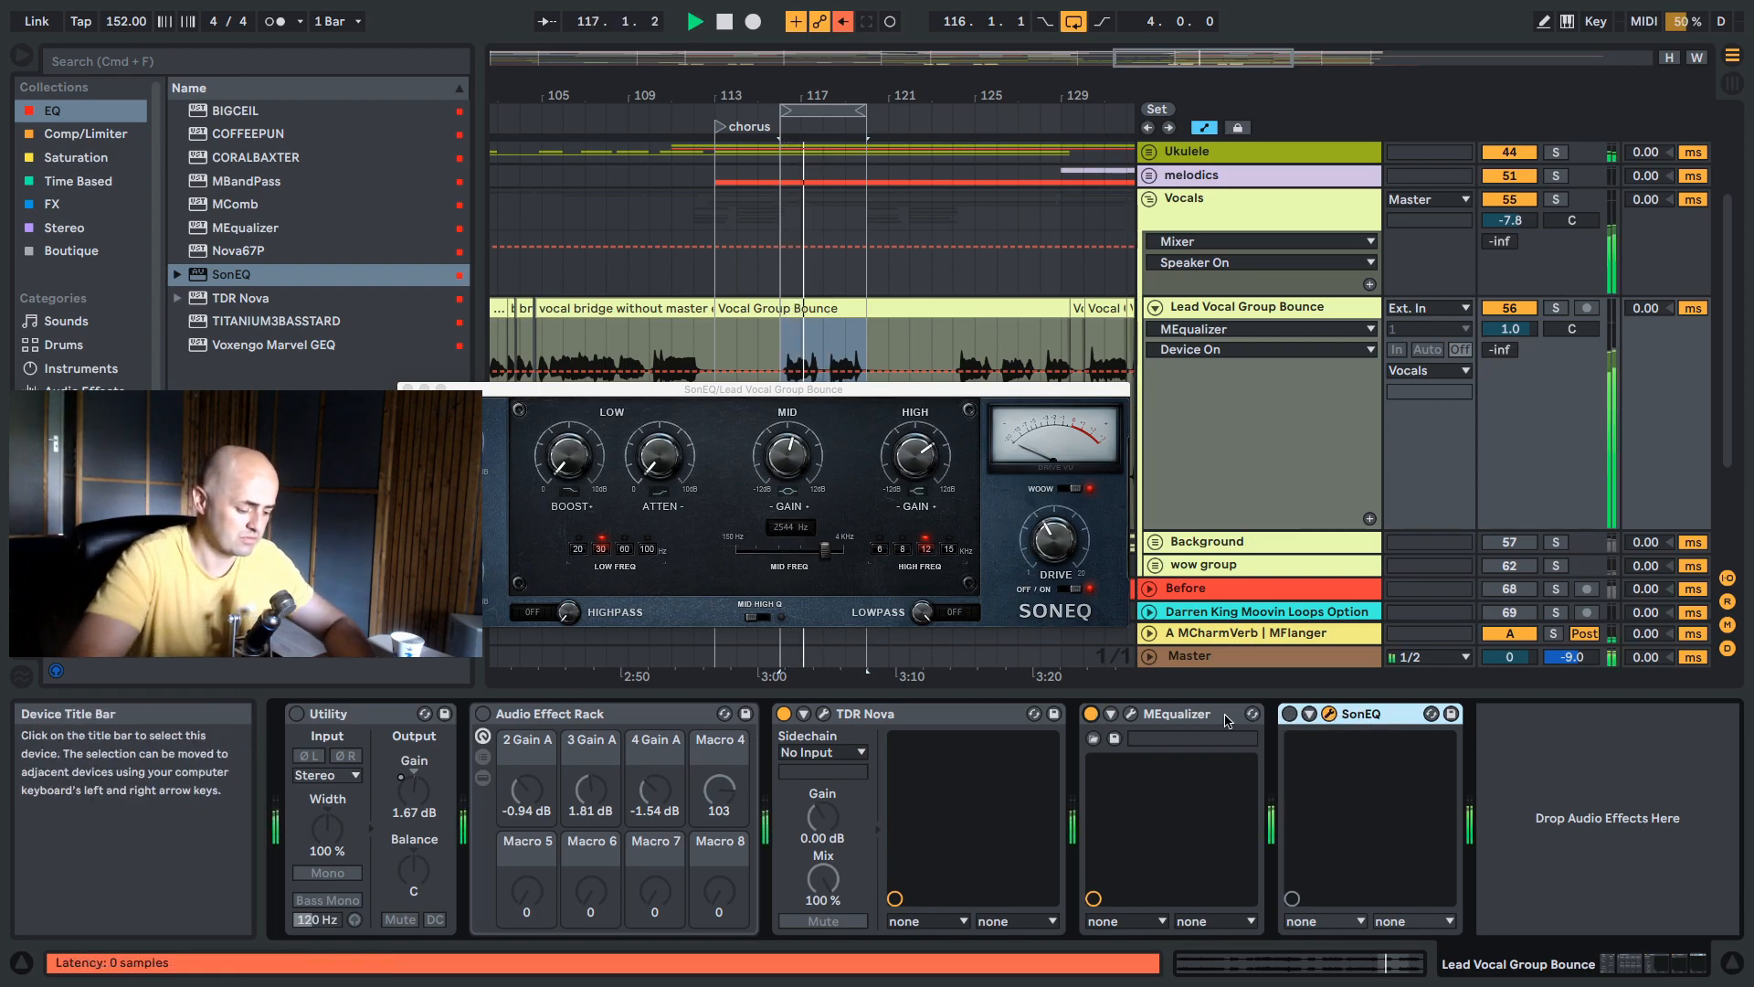
Map the SonEQ and MEqualizer on/off switches to key 7 and leave only SonEQ active for alternating comparison.
key("super+k")
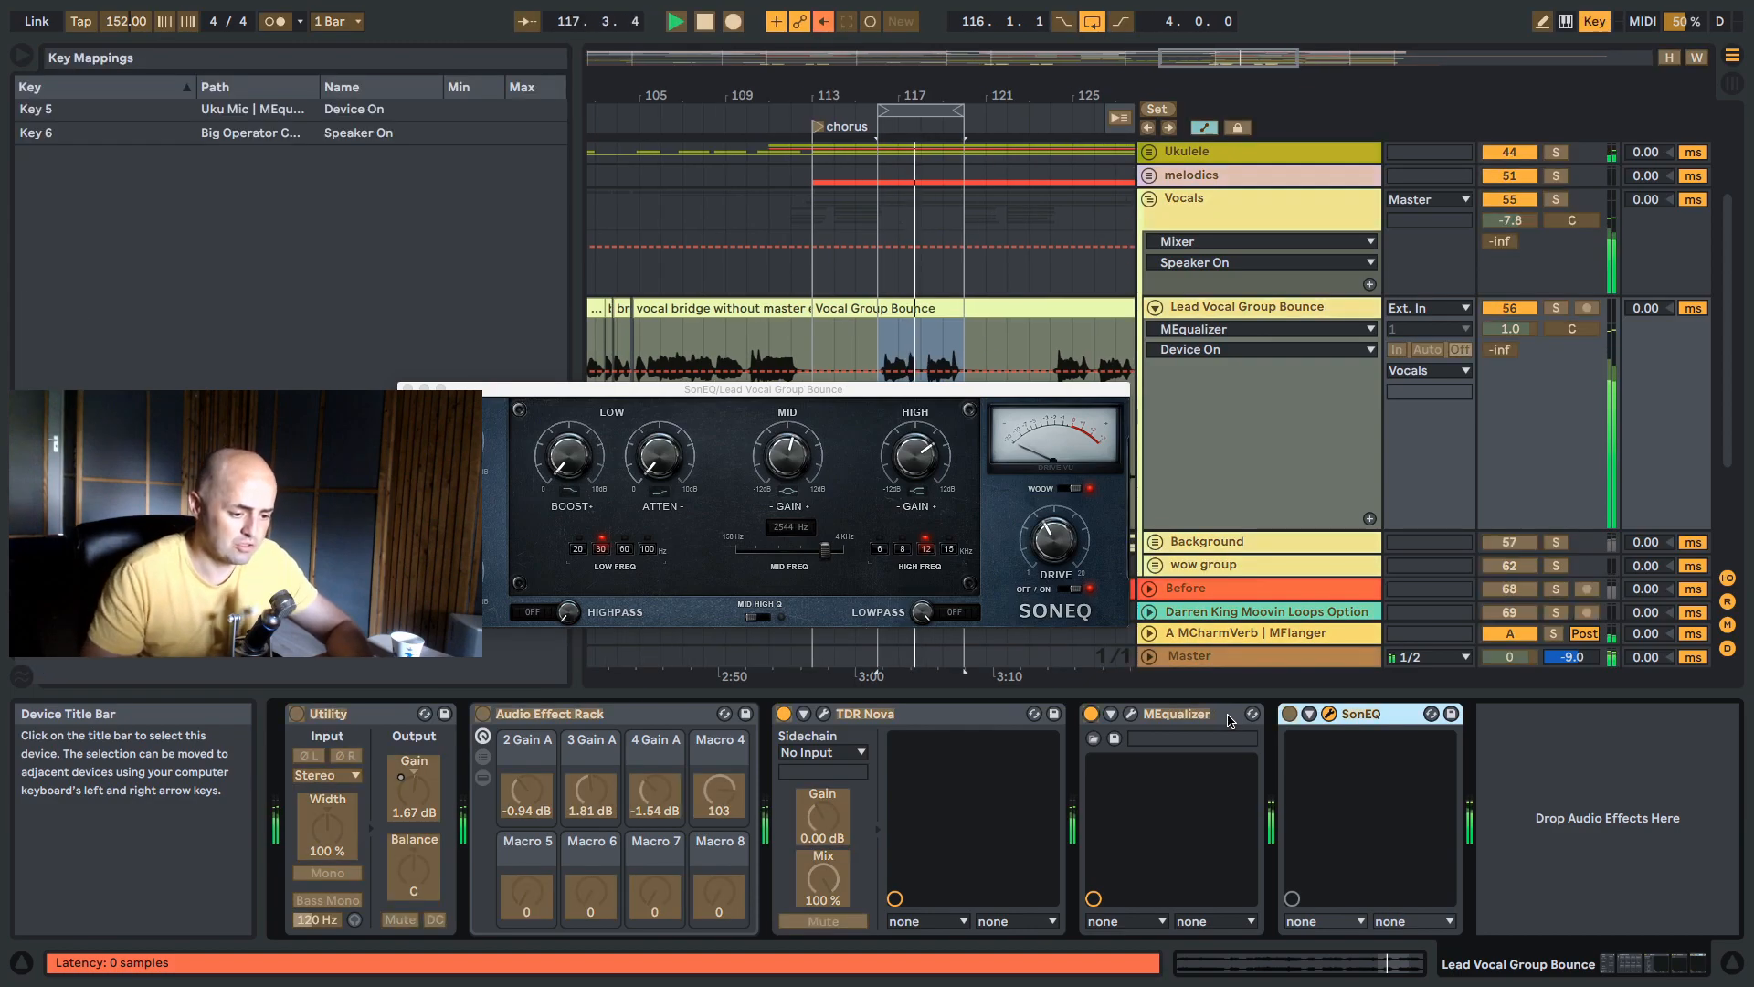
left_click(1289, 716)
key("7")
left_click(1092, 717)
key("7")
key("super+k")
left_click(1092, 717)
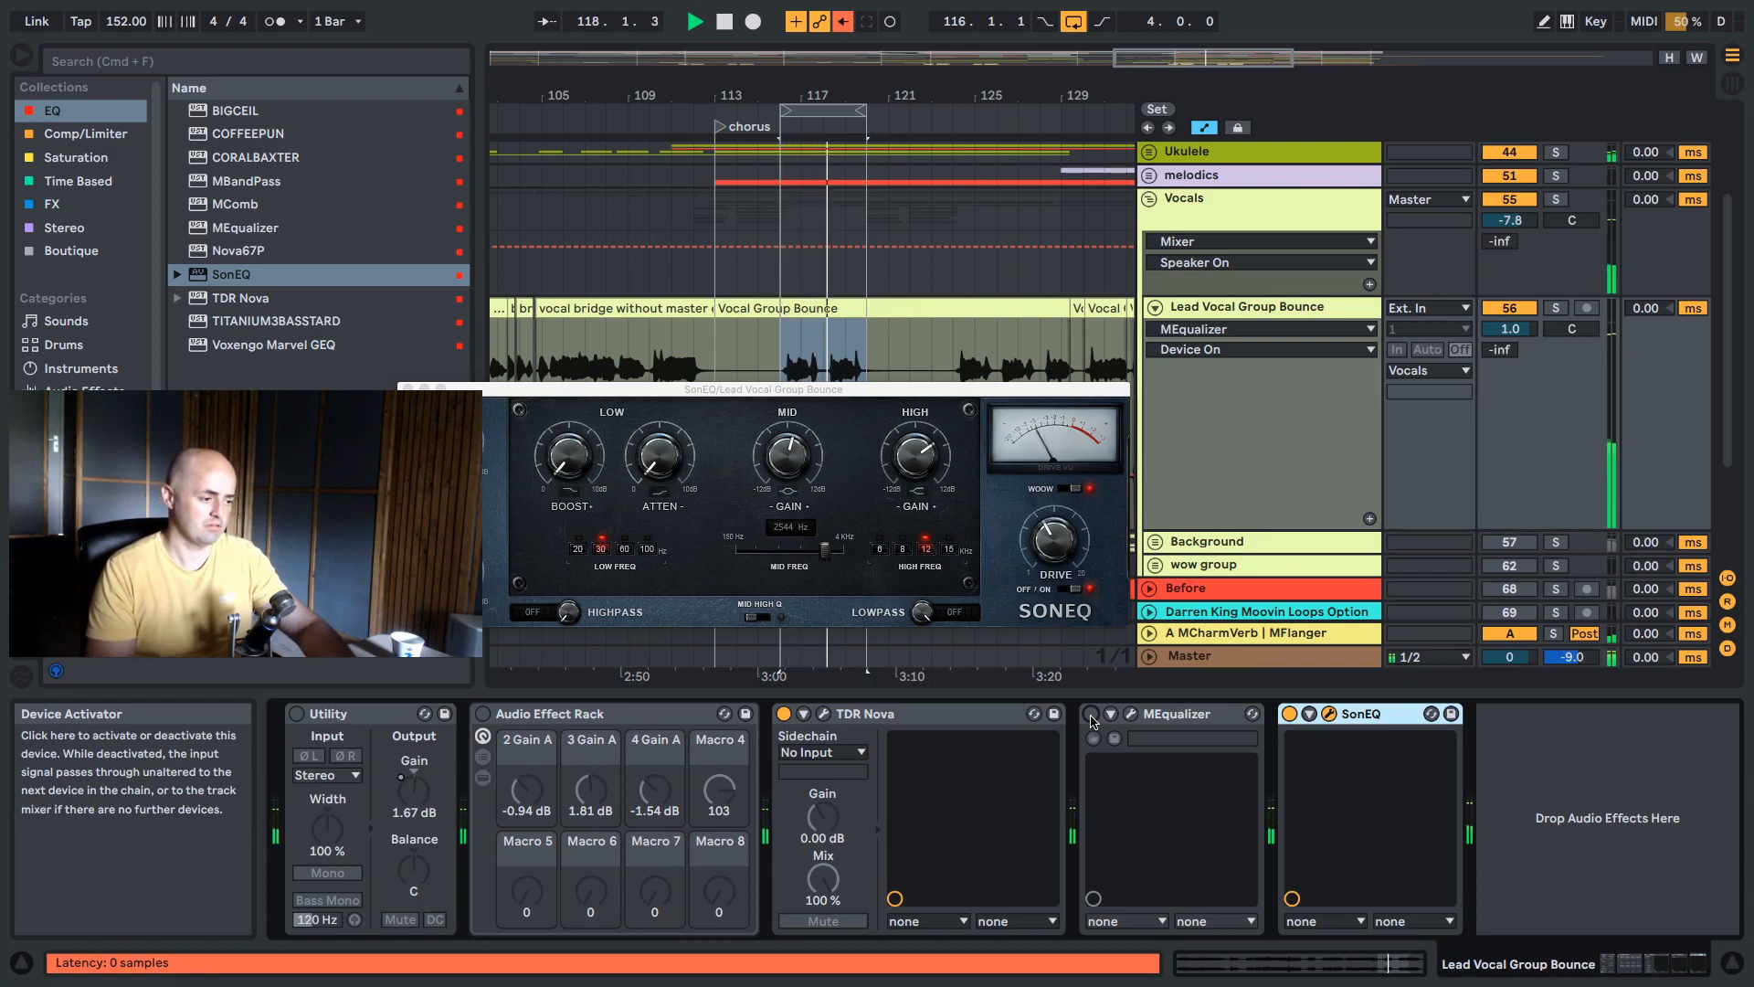
Raise SonEQ's low boost with the low frequency set to 100 Hz and audition the phrase.
key("space")
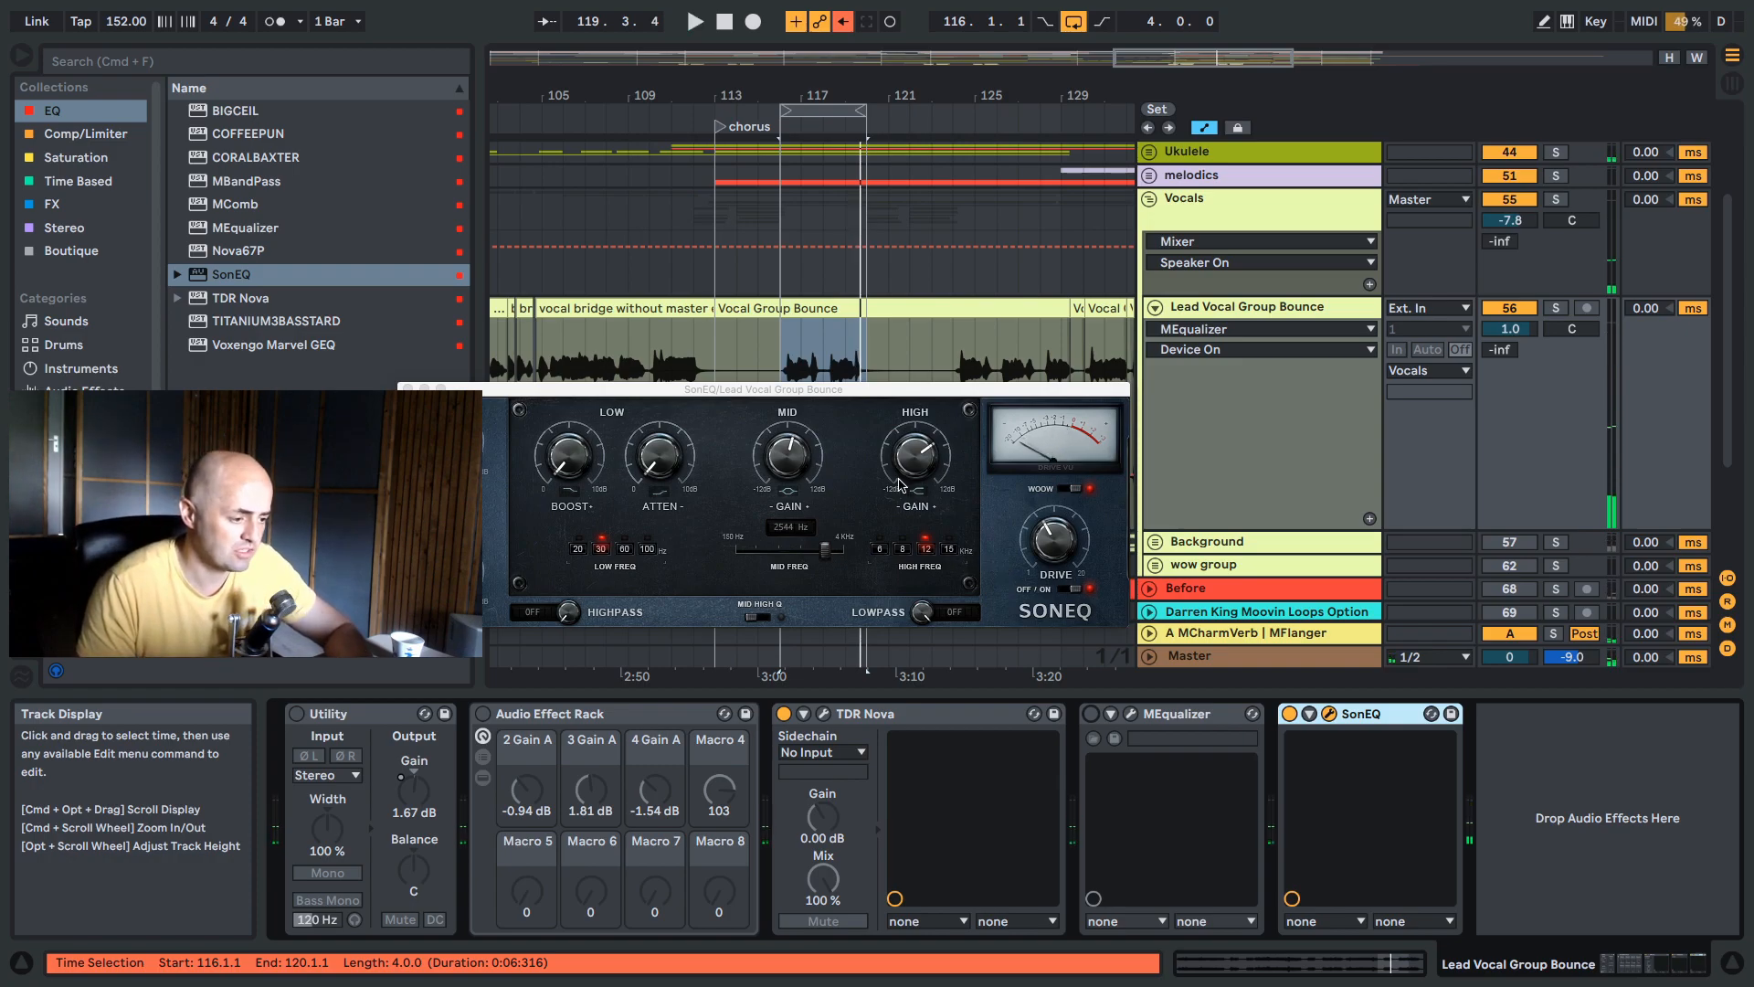
left_click_drag(578, 461, 571, 420)
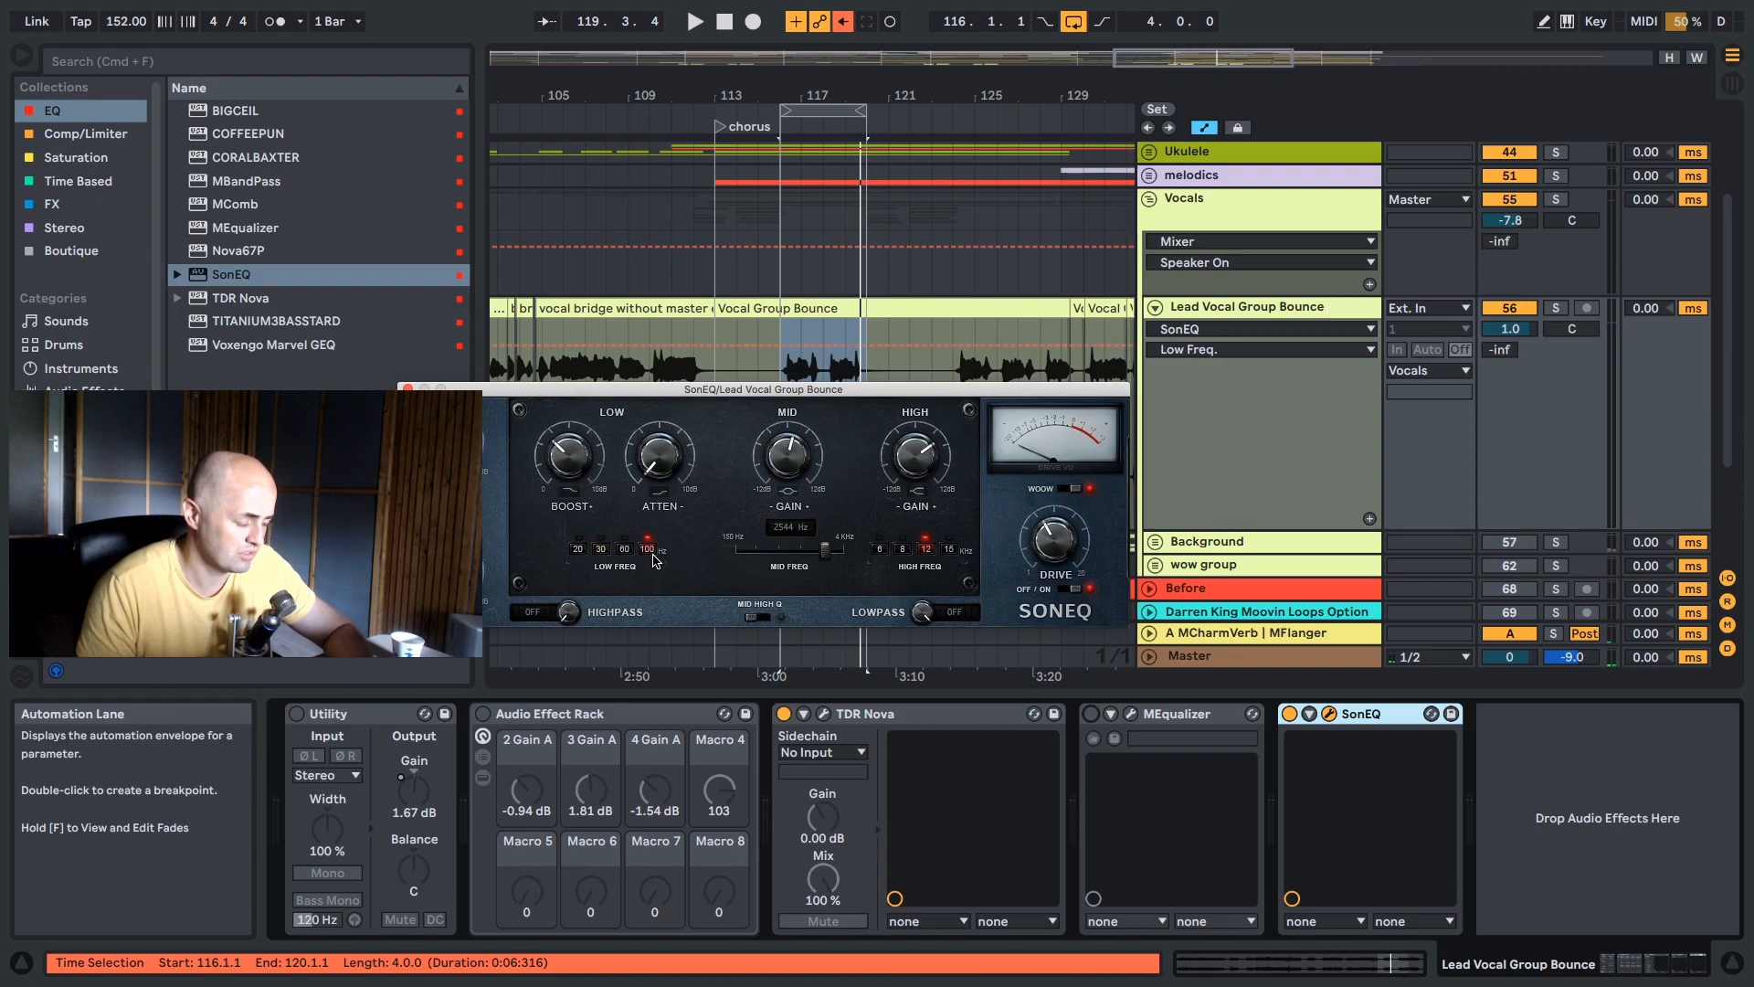
key("space")
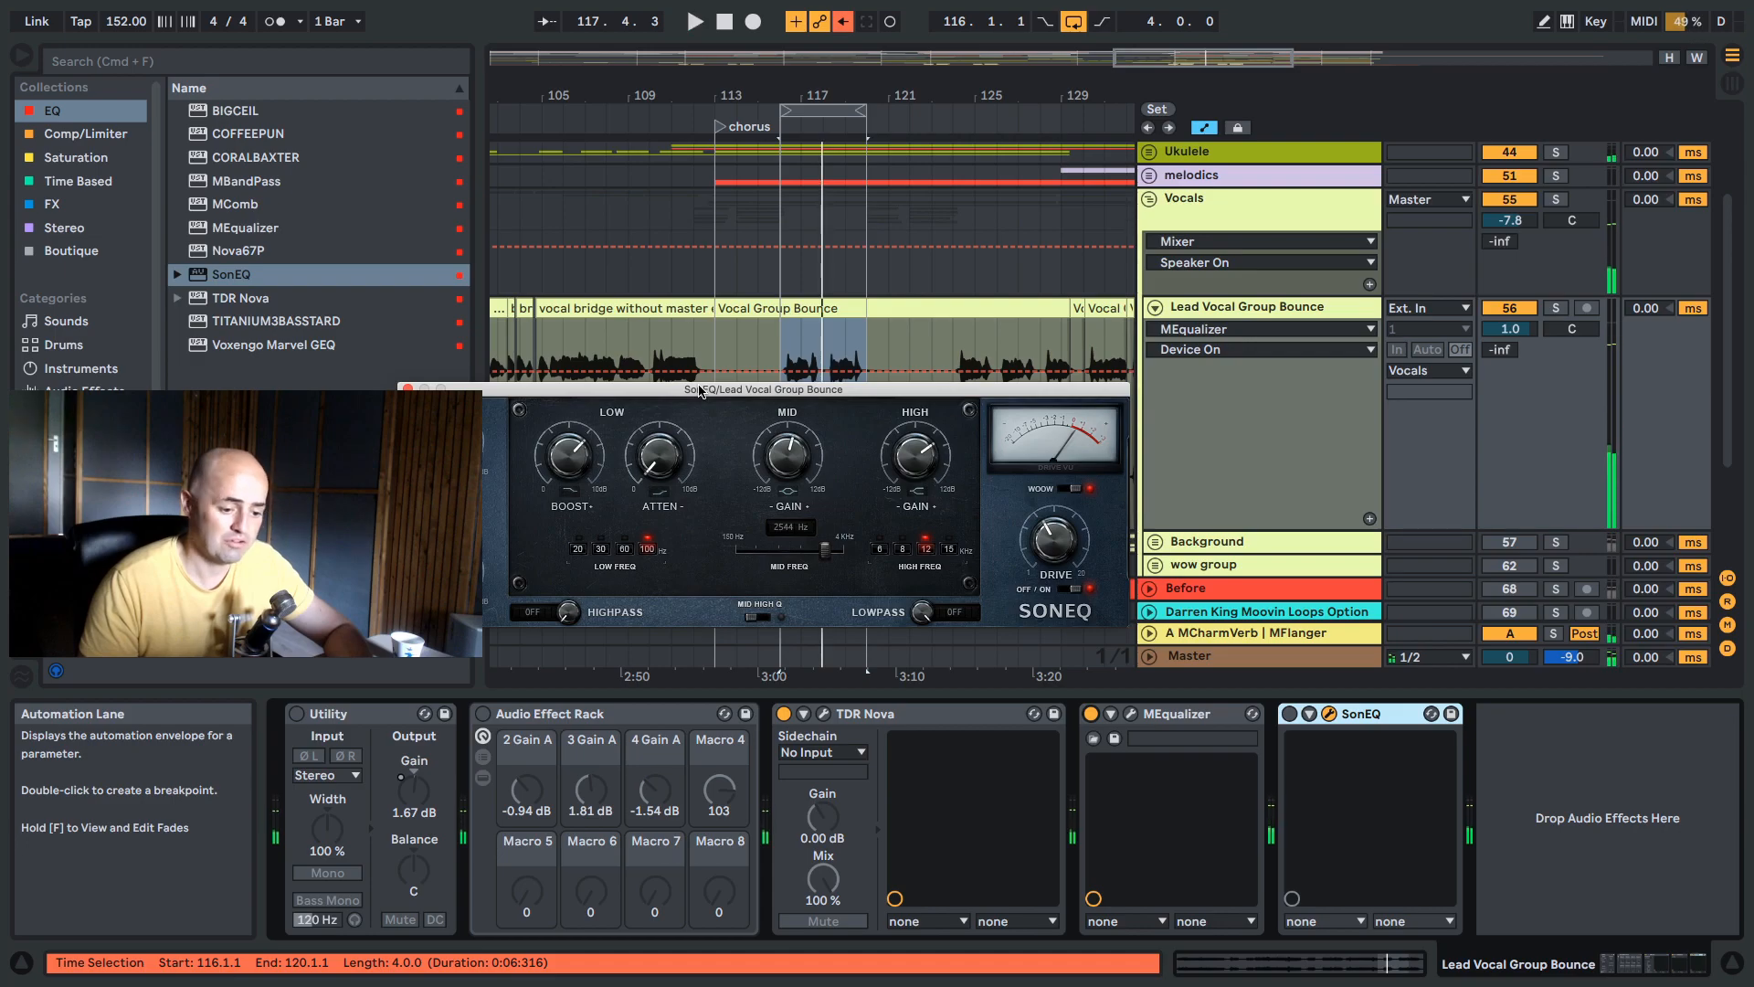
Close the SonEQ window and swap the active equalizer from MEqualizer to SonEQ.
left_click(408, 389)
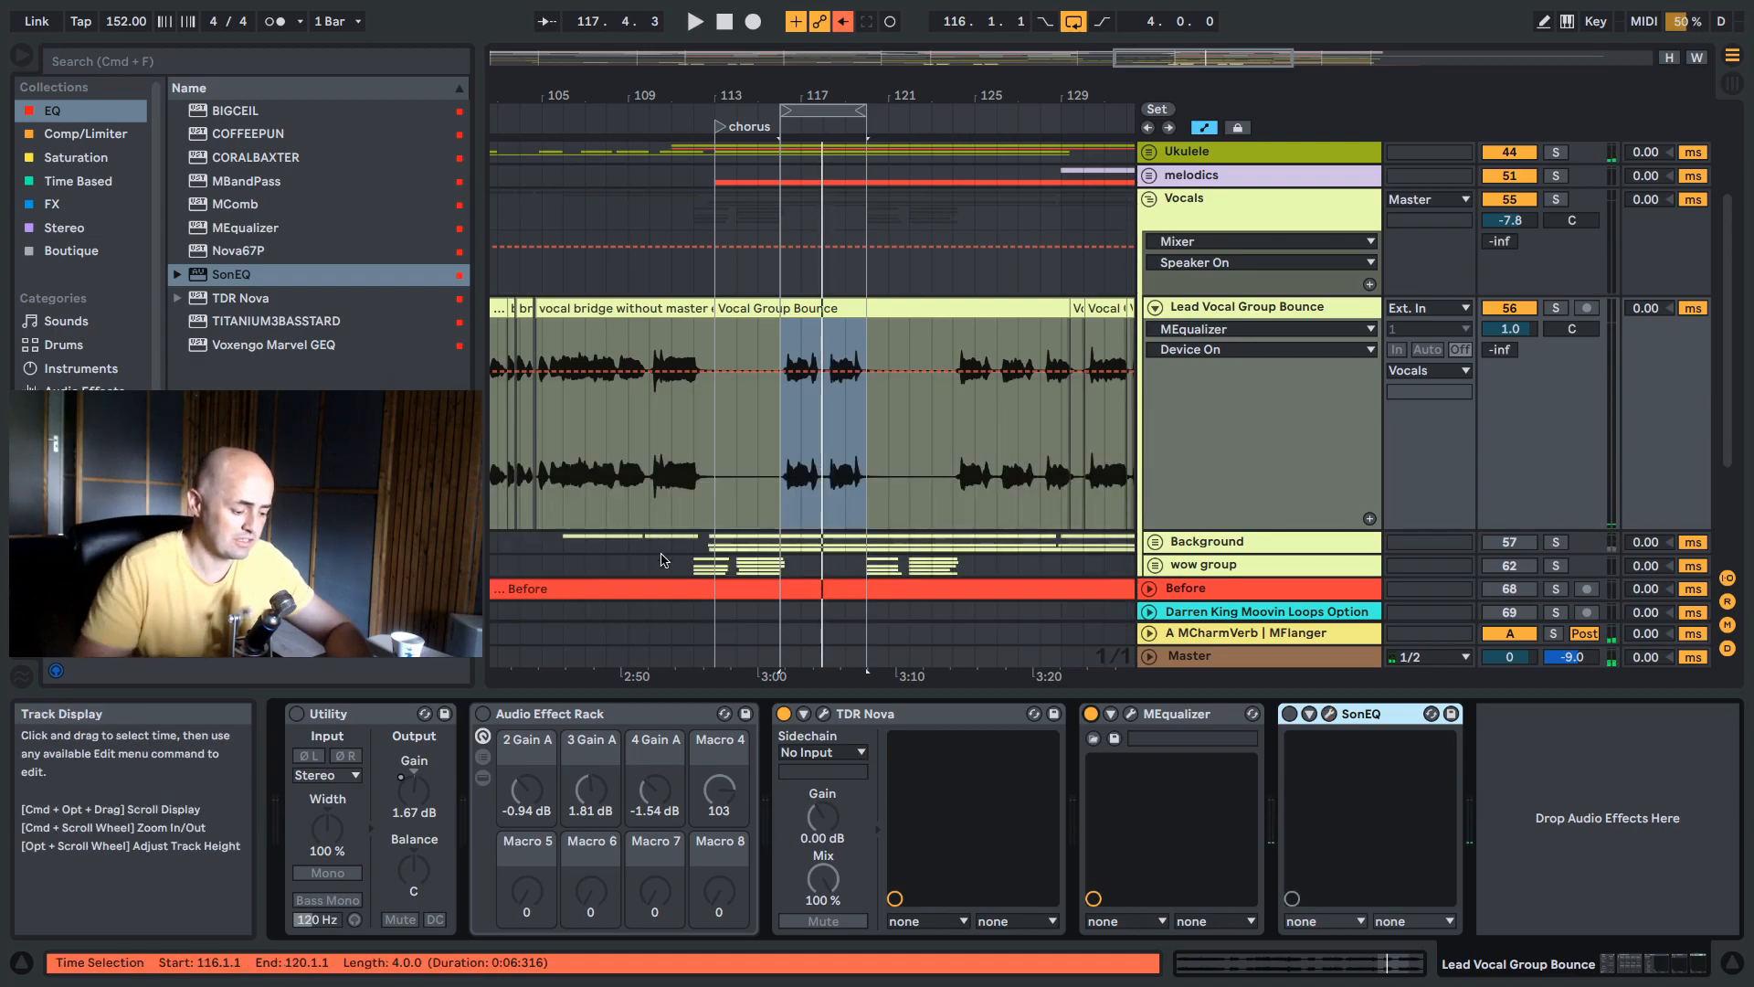
key("1")
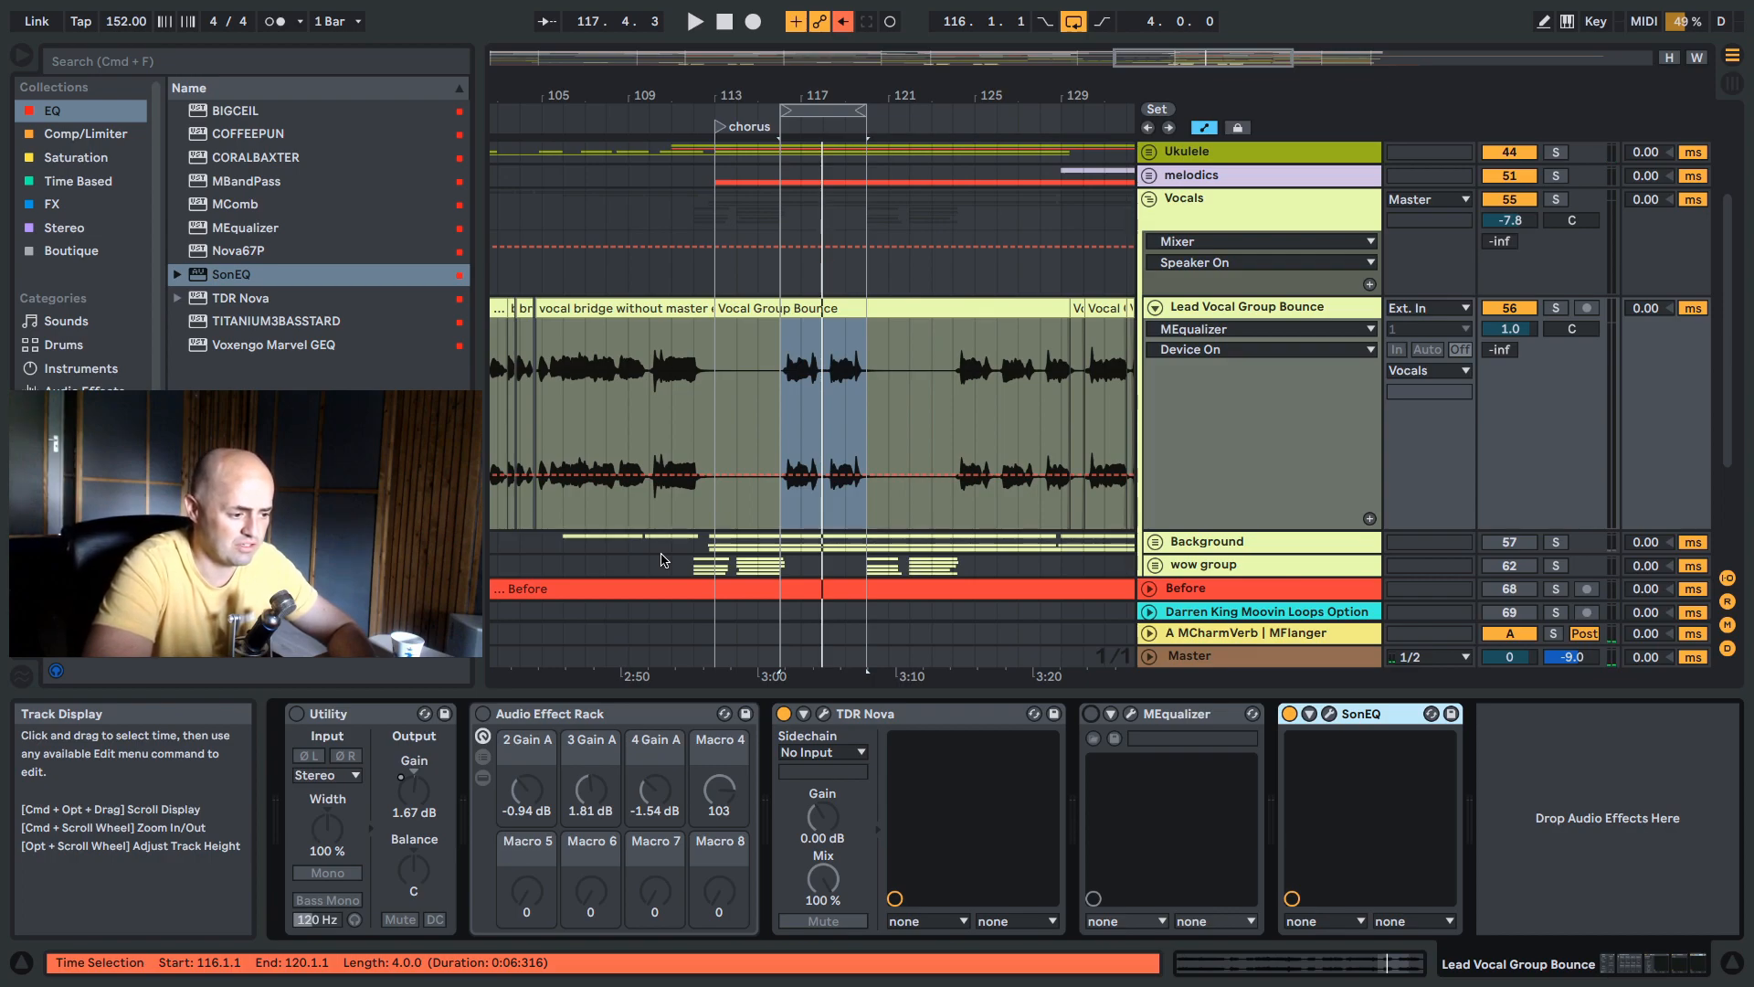
Play the looped chorus phrase and alternate repeatedly between MEqualizer and SonEQ to compare their effect on the lead vocal.
key("space")
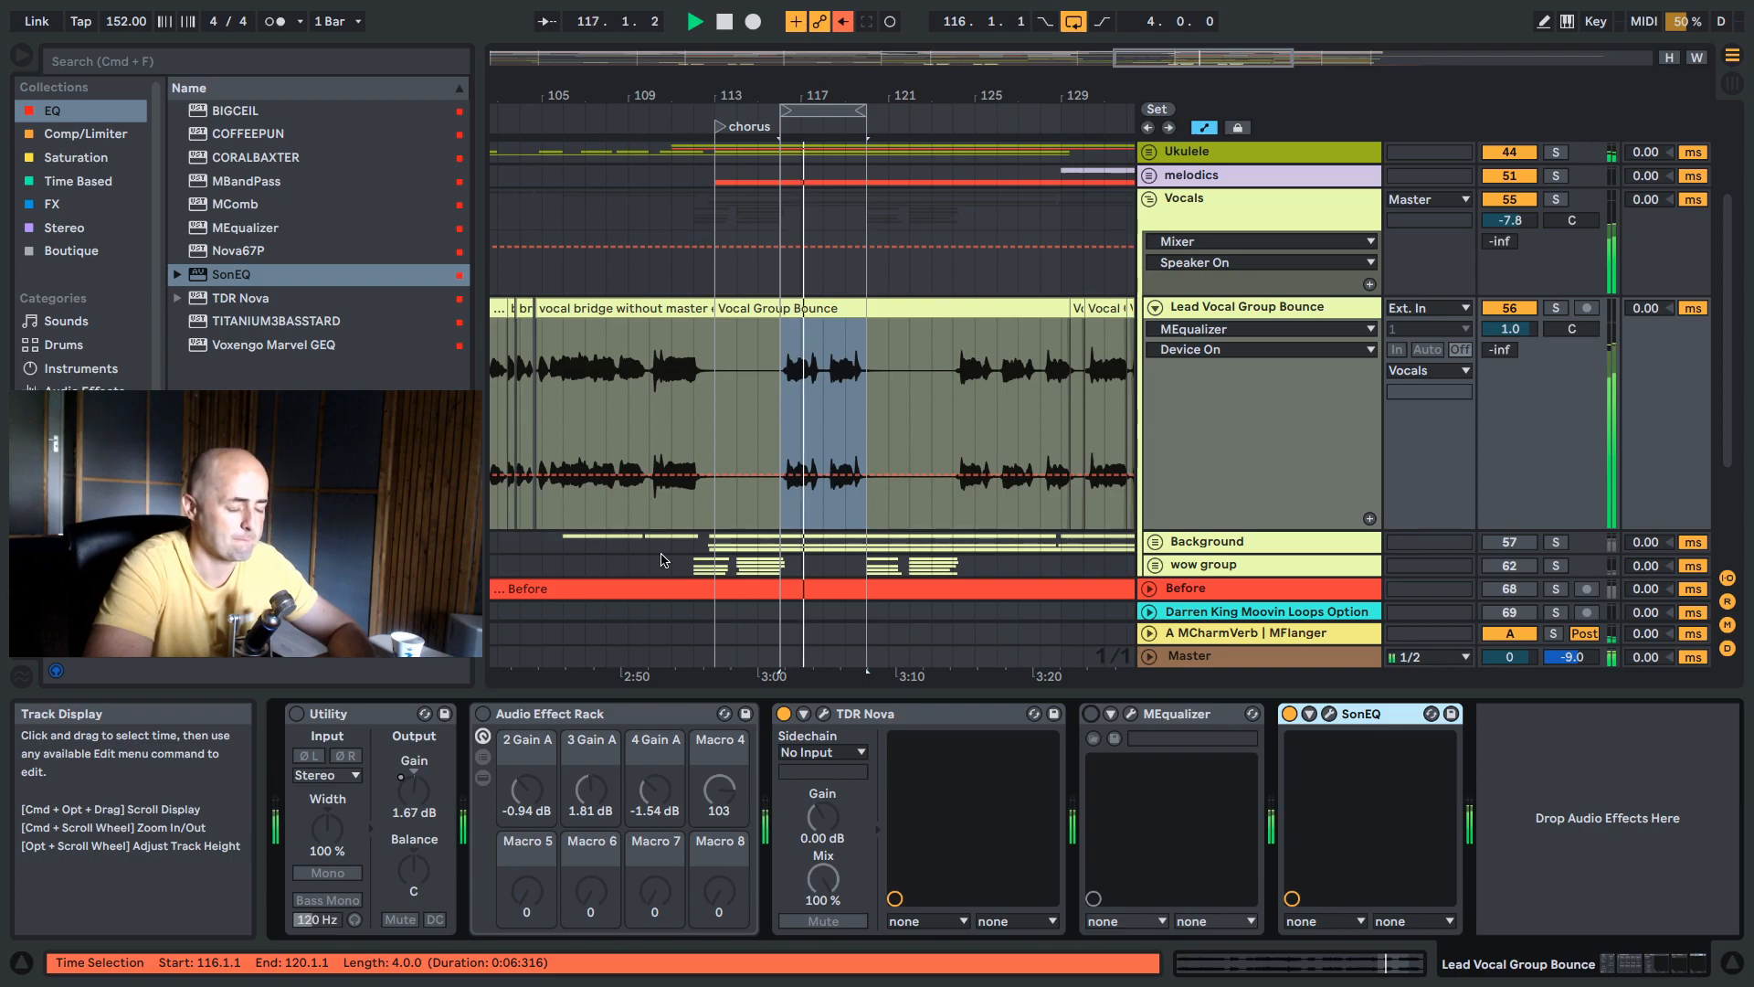
key("1")
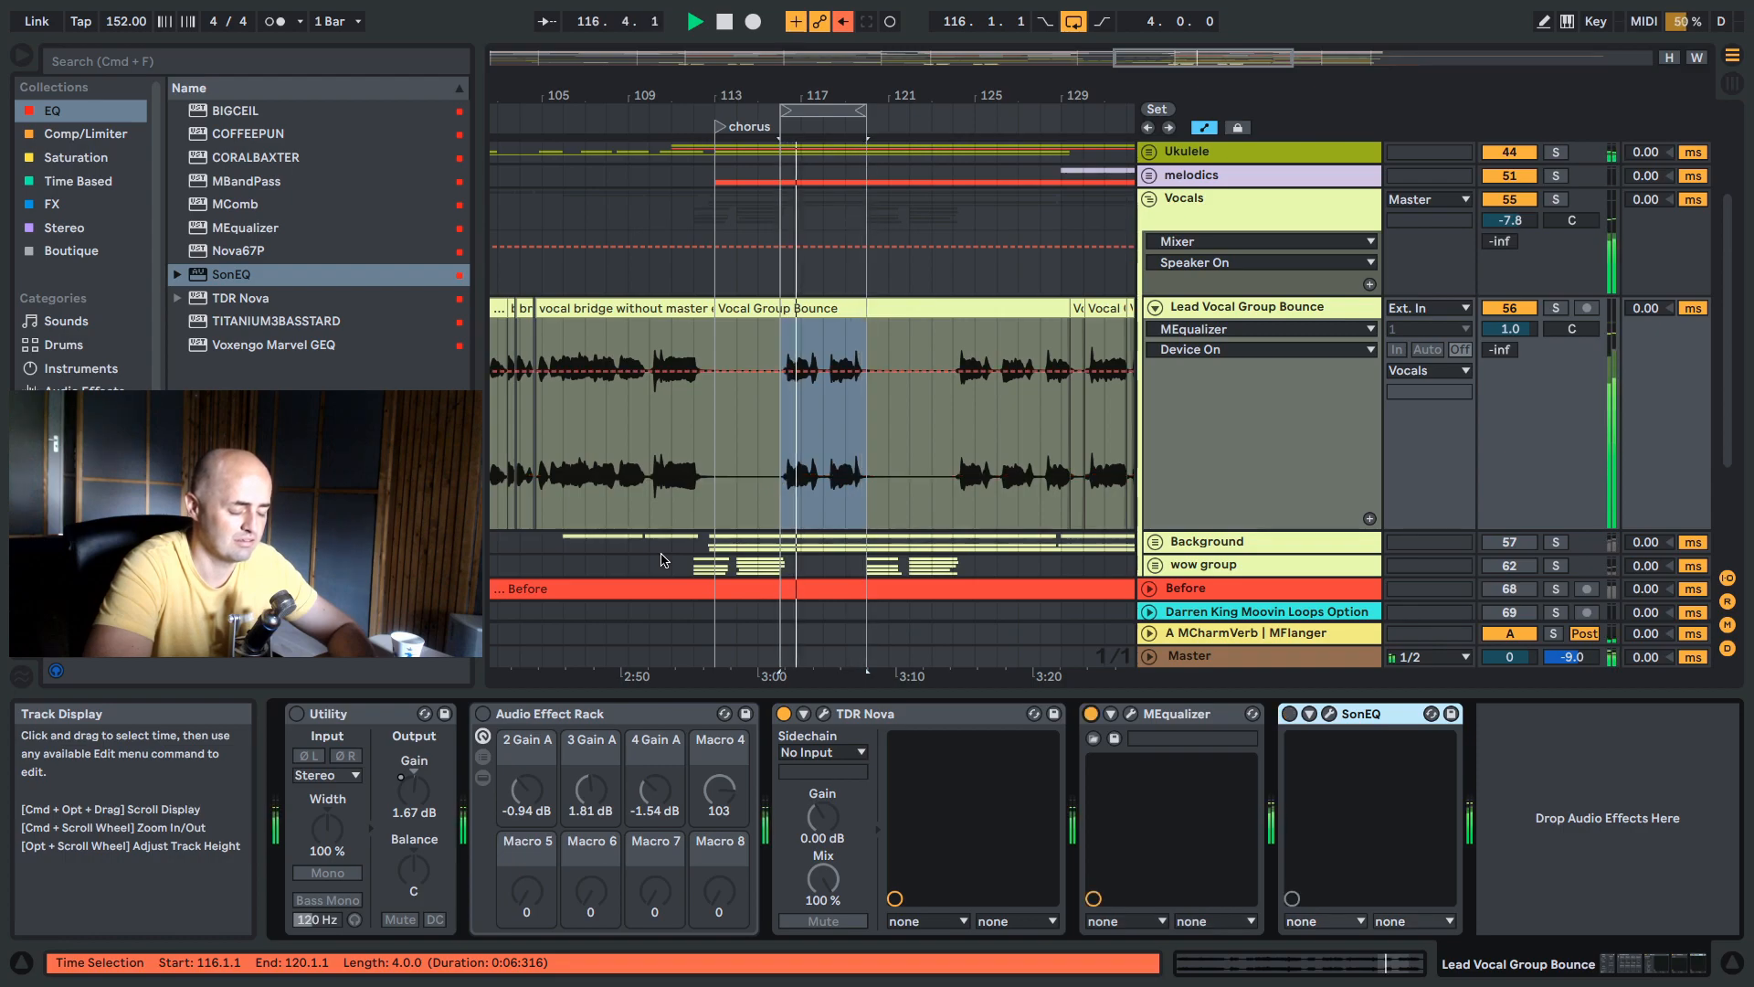
key("space")
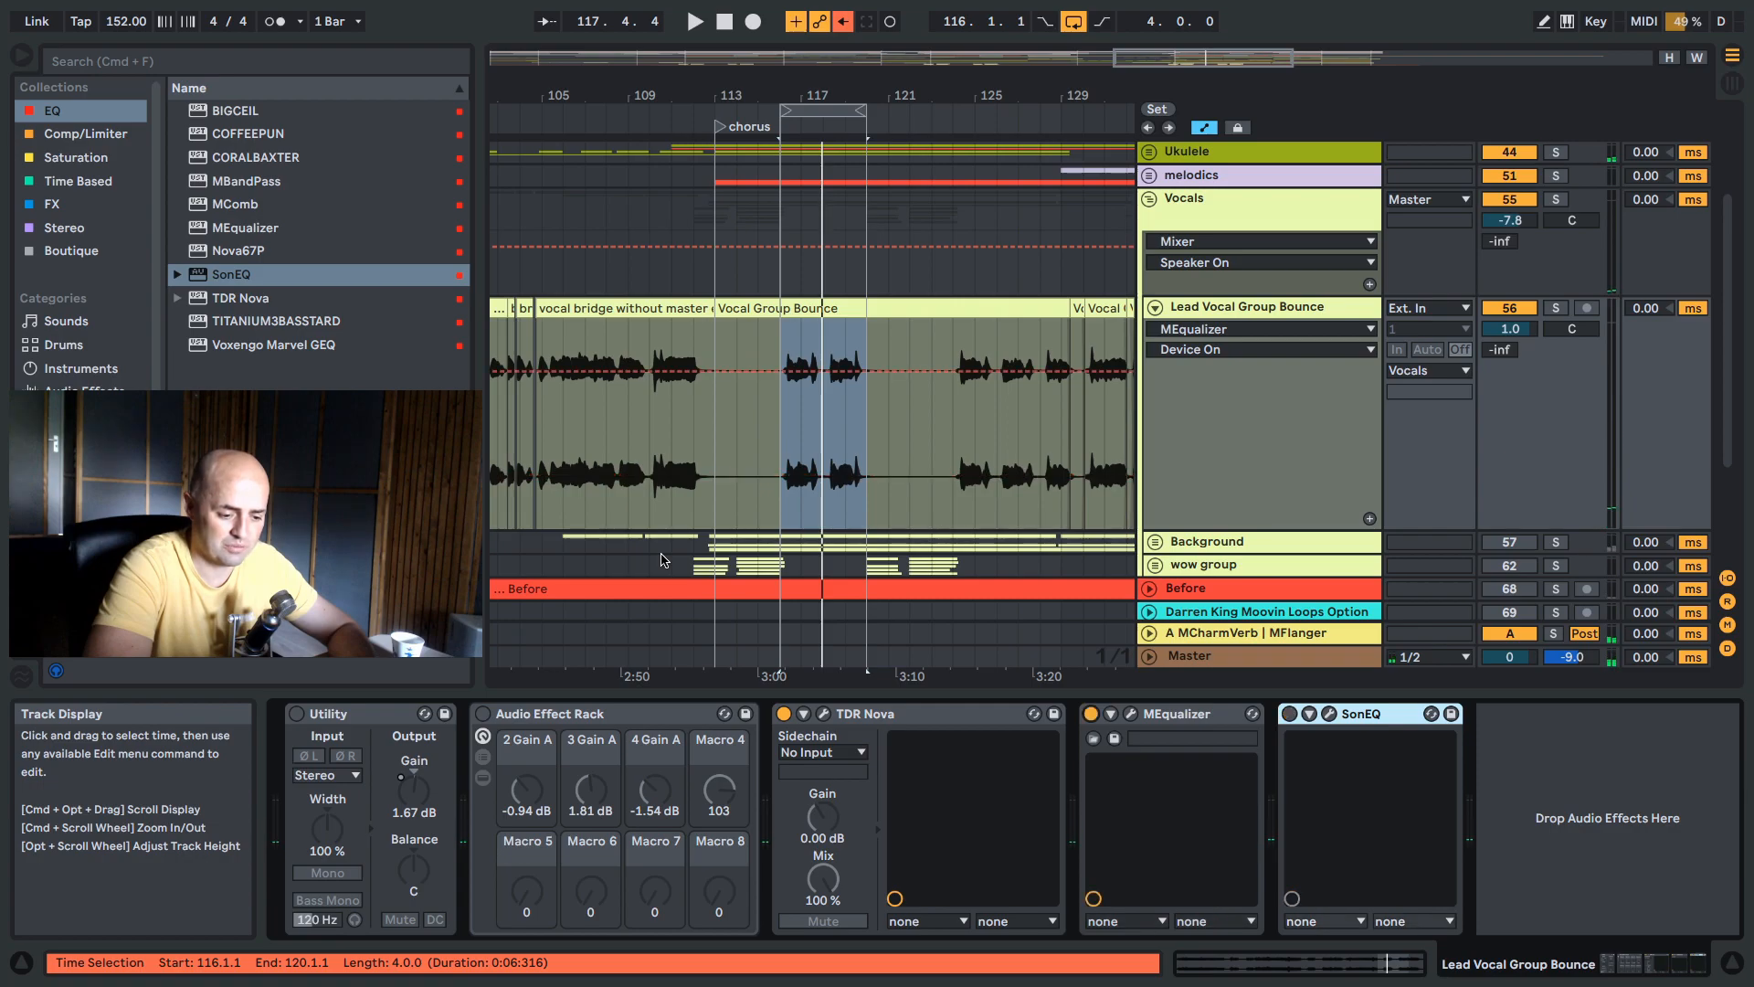
key("1")
key("1")
key("1")
key("1")
key("1")
key("1")
key("space")
key("space")
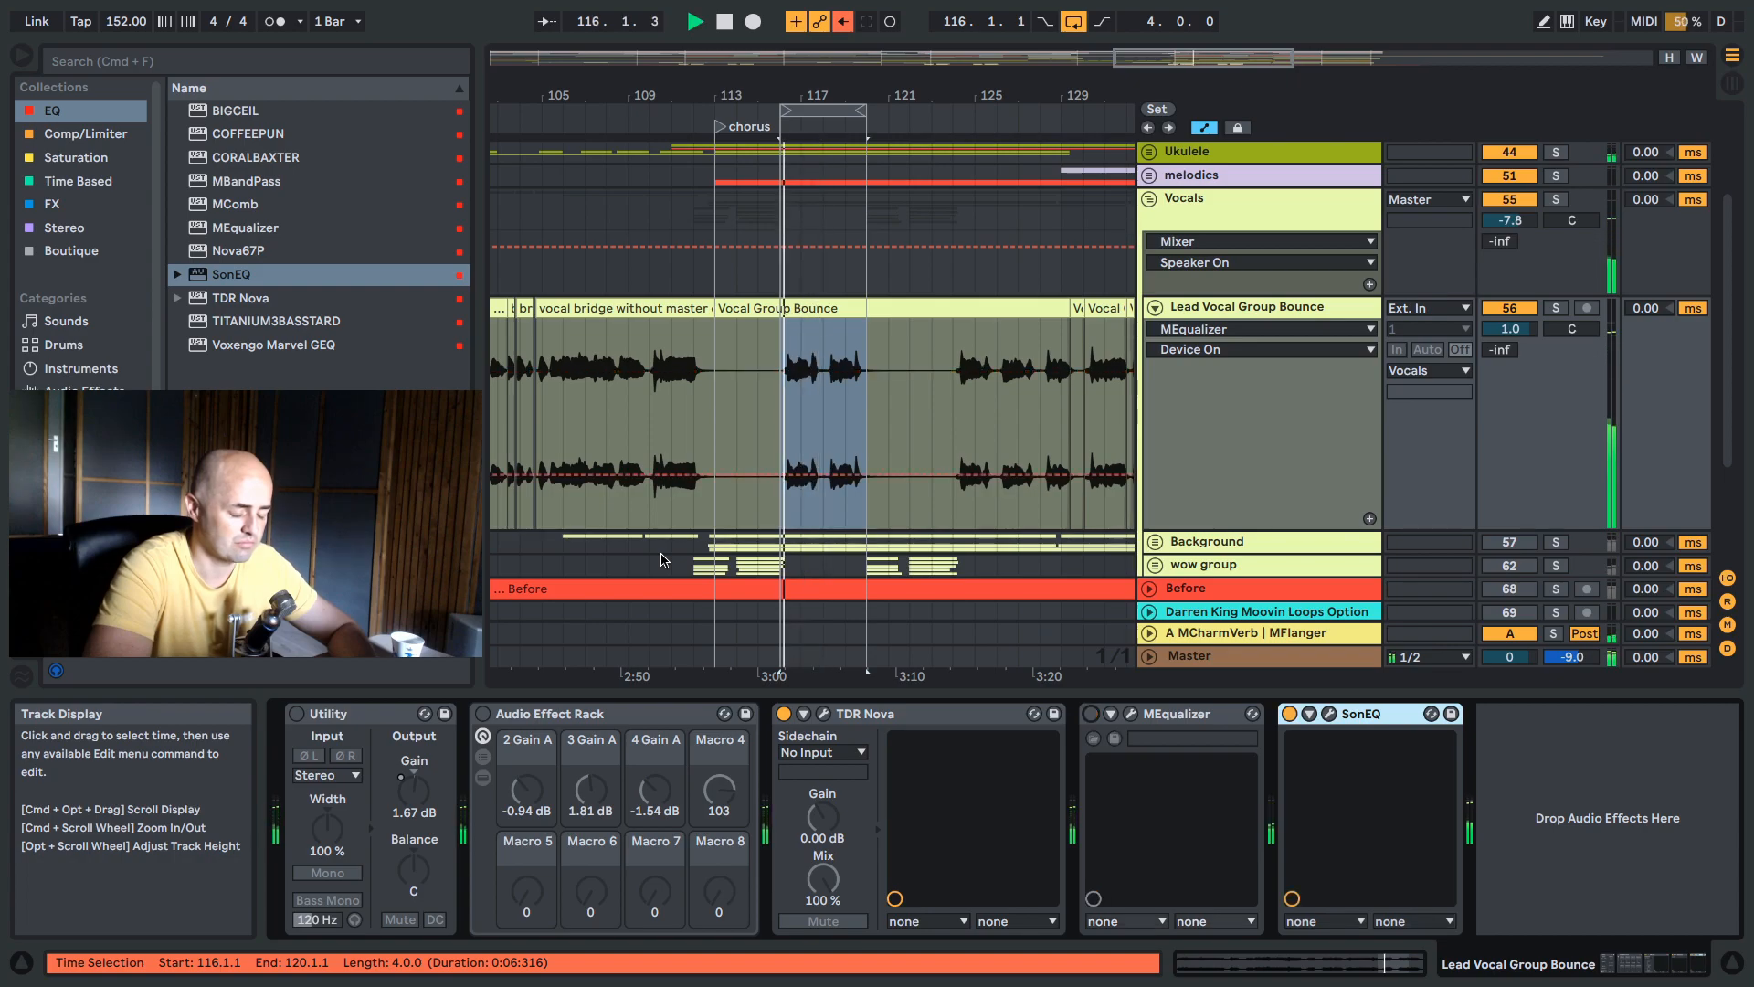
key("1")
key("1")
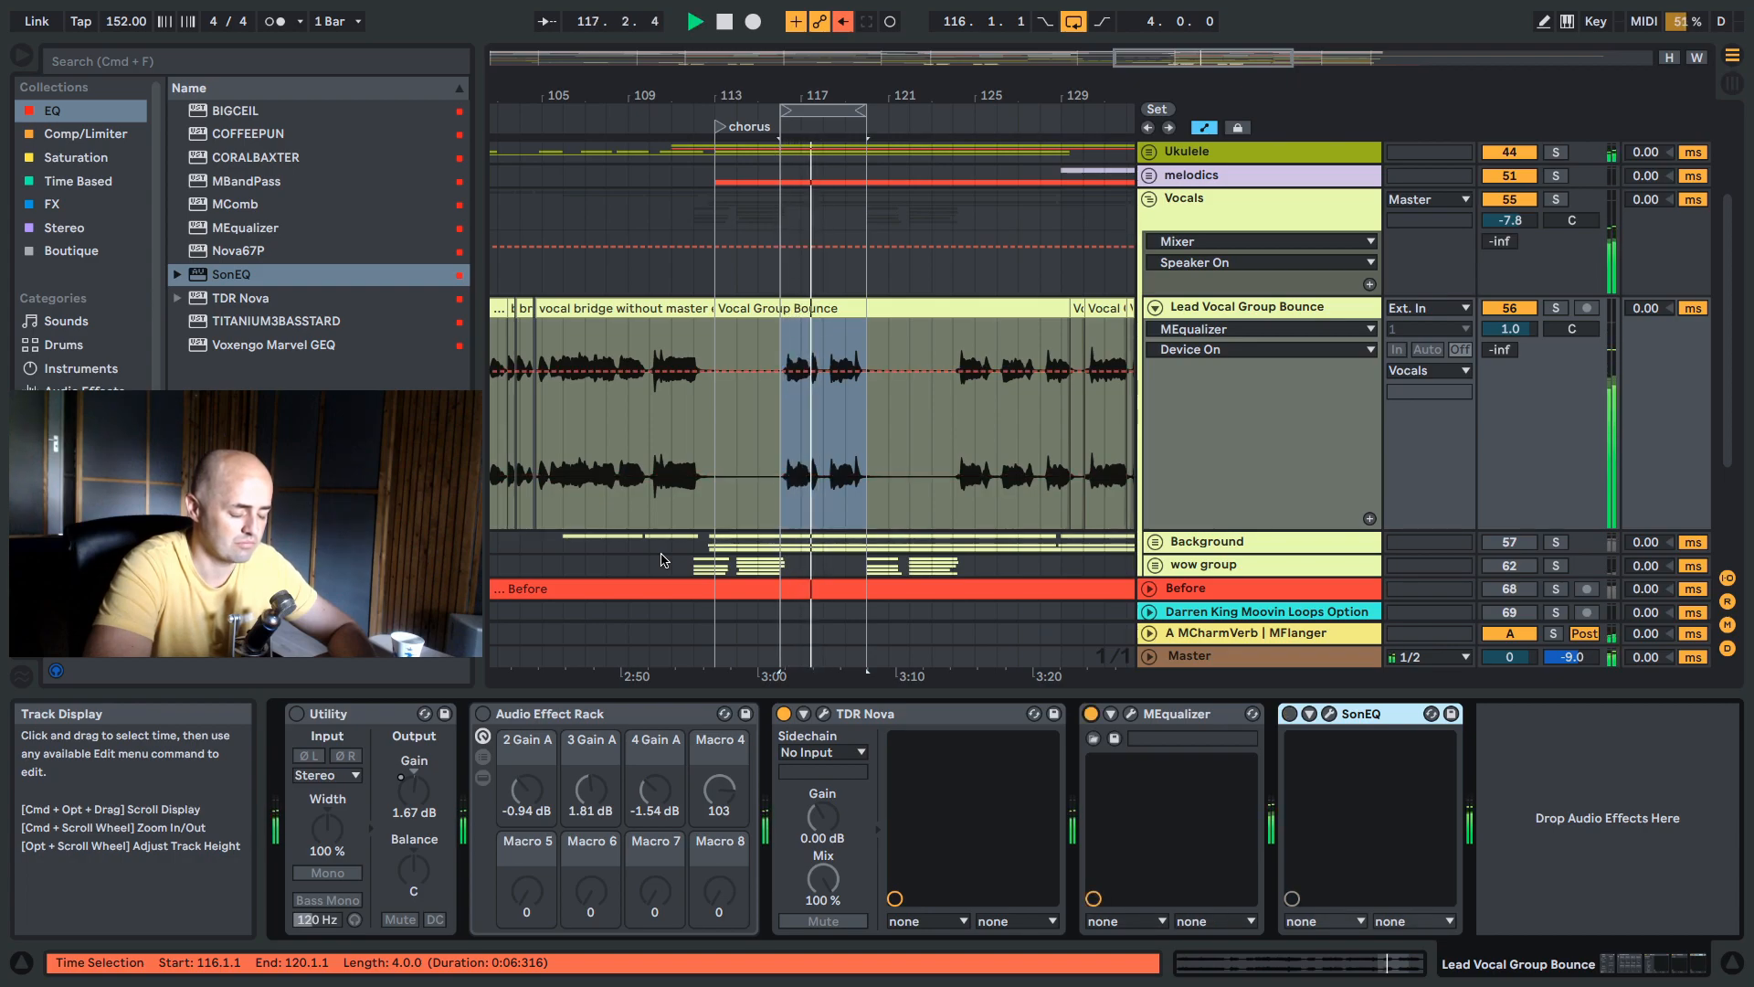
key("1")
key("1")
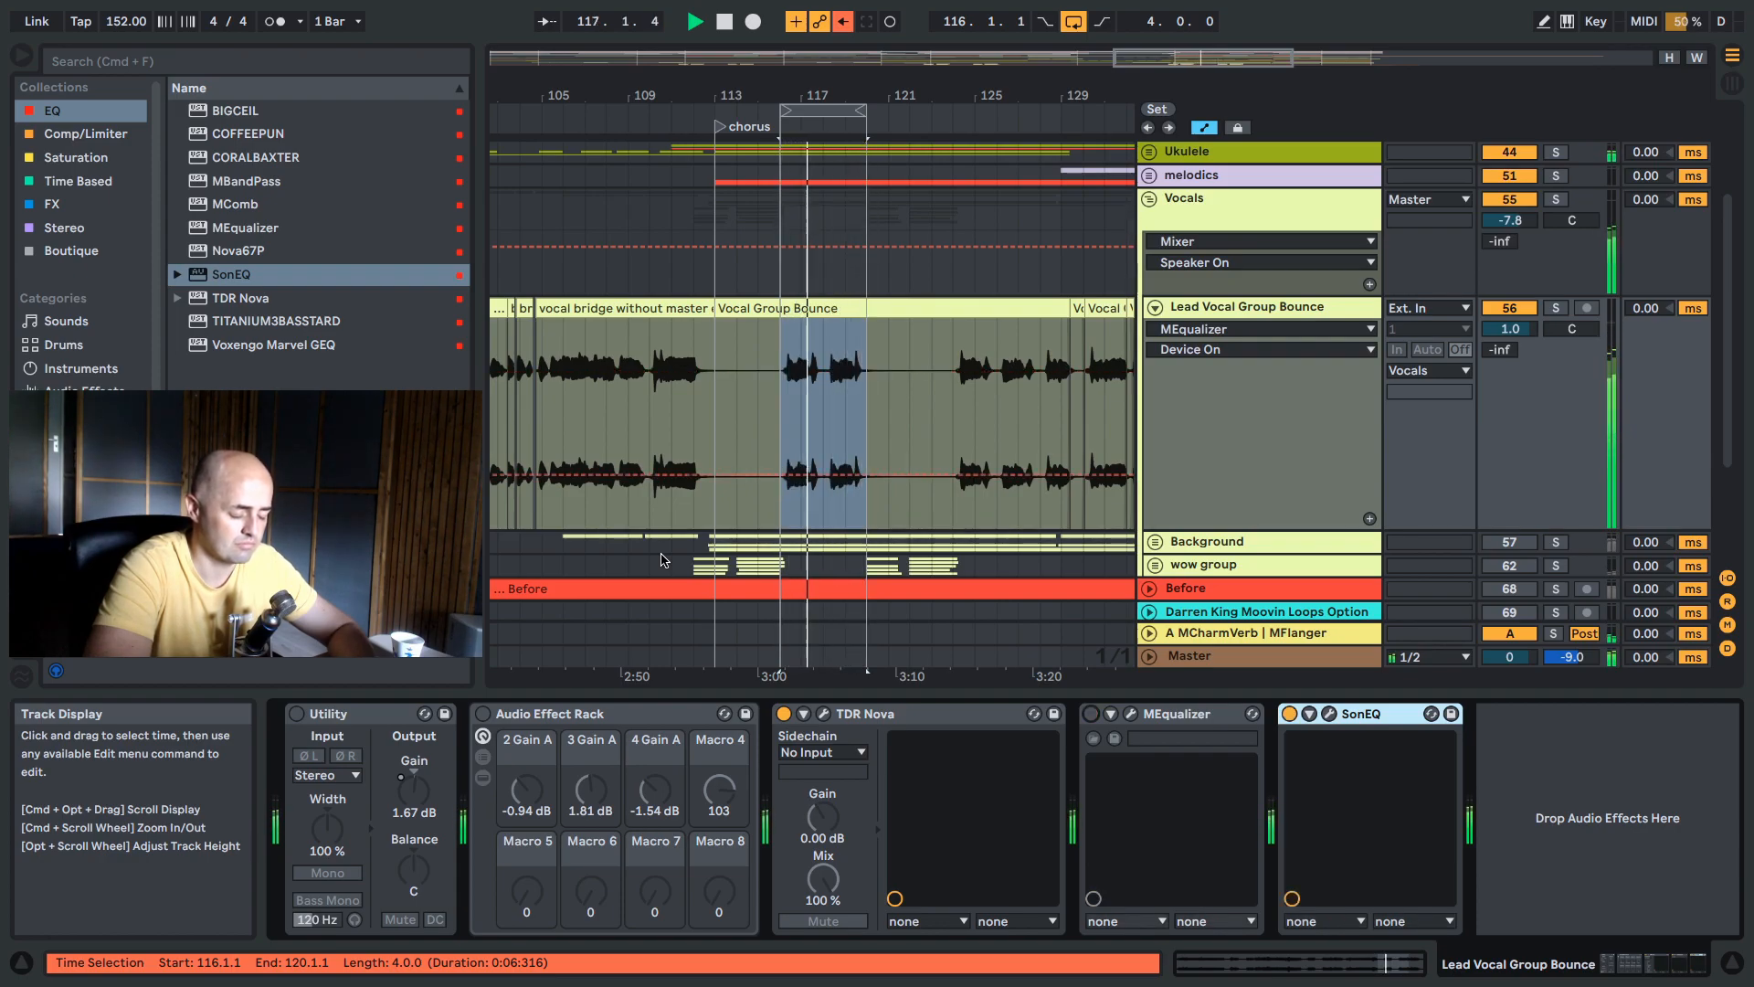
key("1")
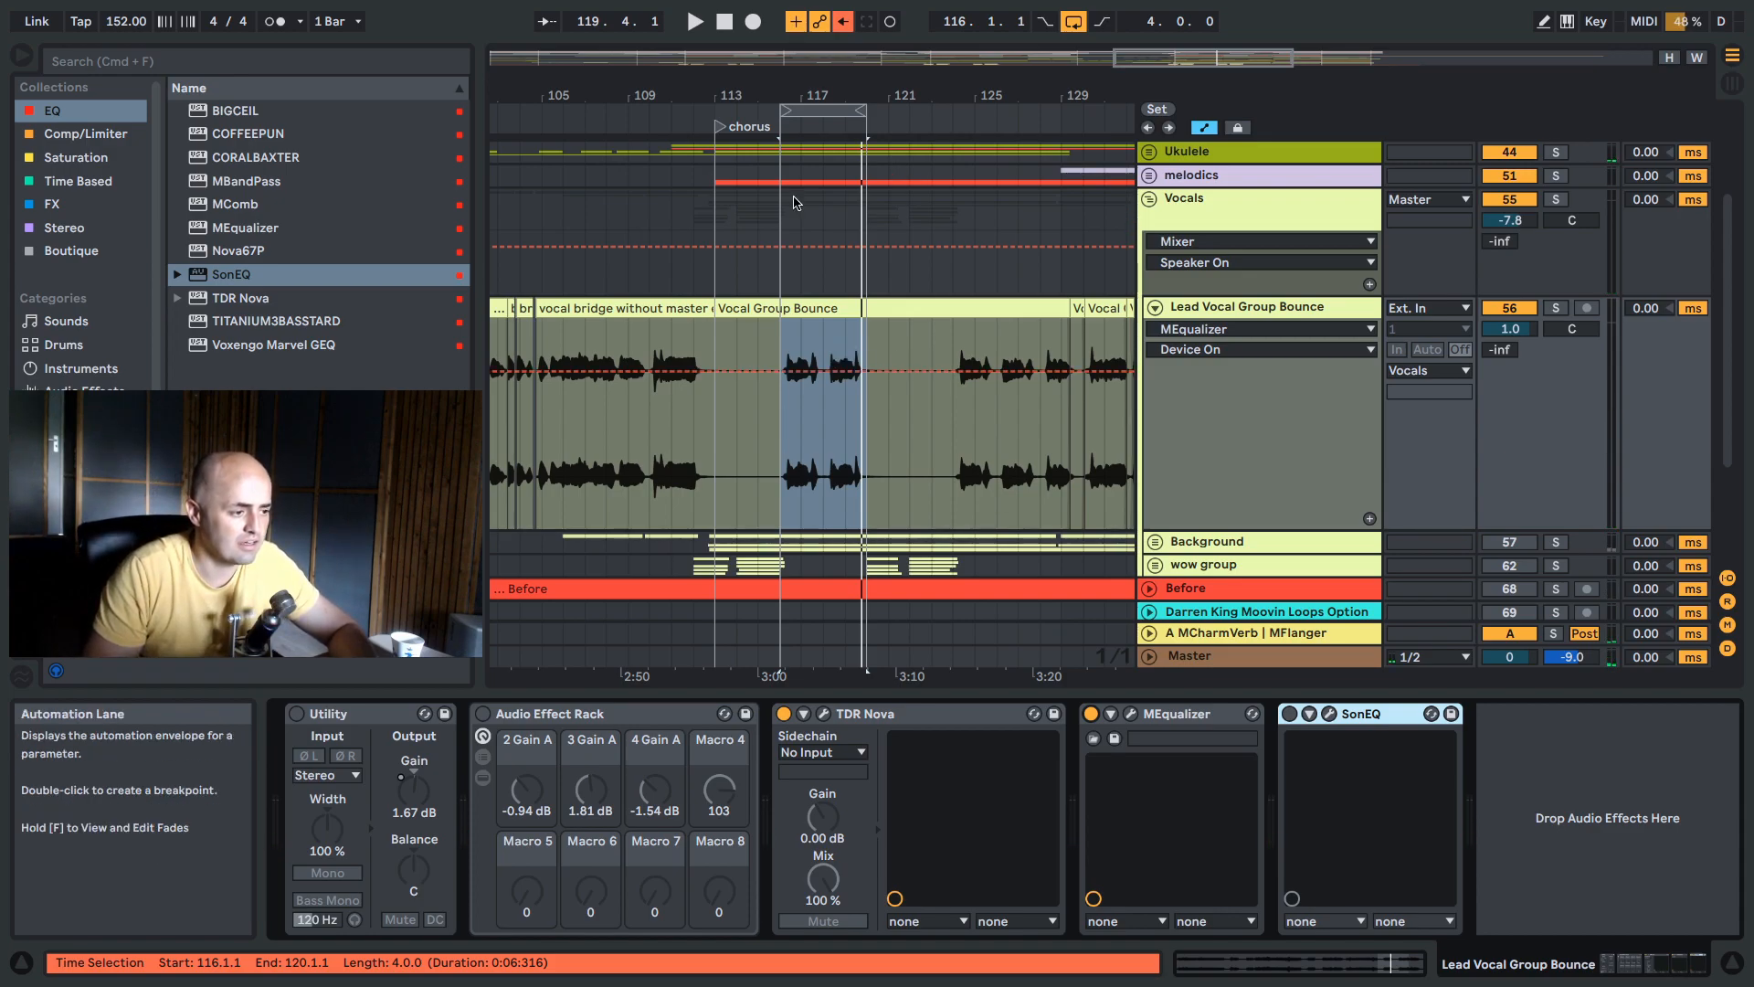
Shorten the loop to the two bars from 118.1.1 to 120.1.1 and audition the lead vocal there.
left_click_drag(791, 110, 834, 110)
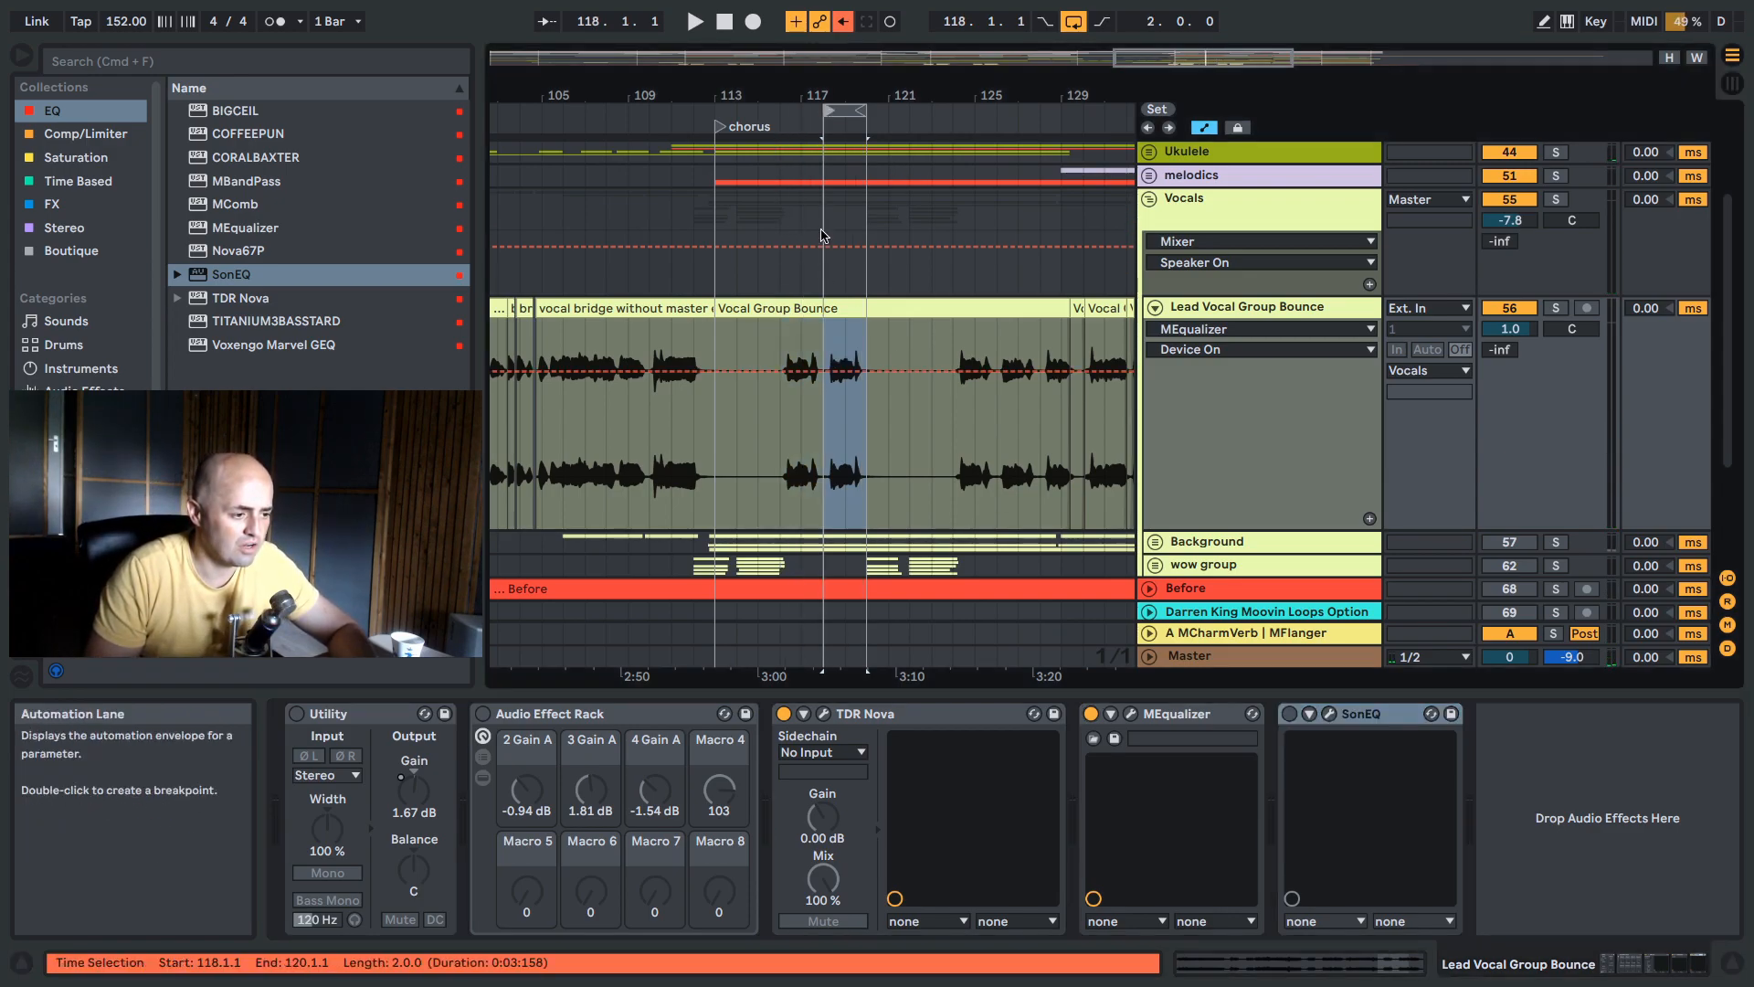
left_click(823, 292)
key("space")
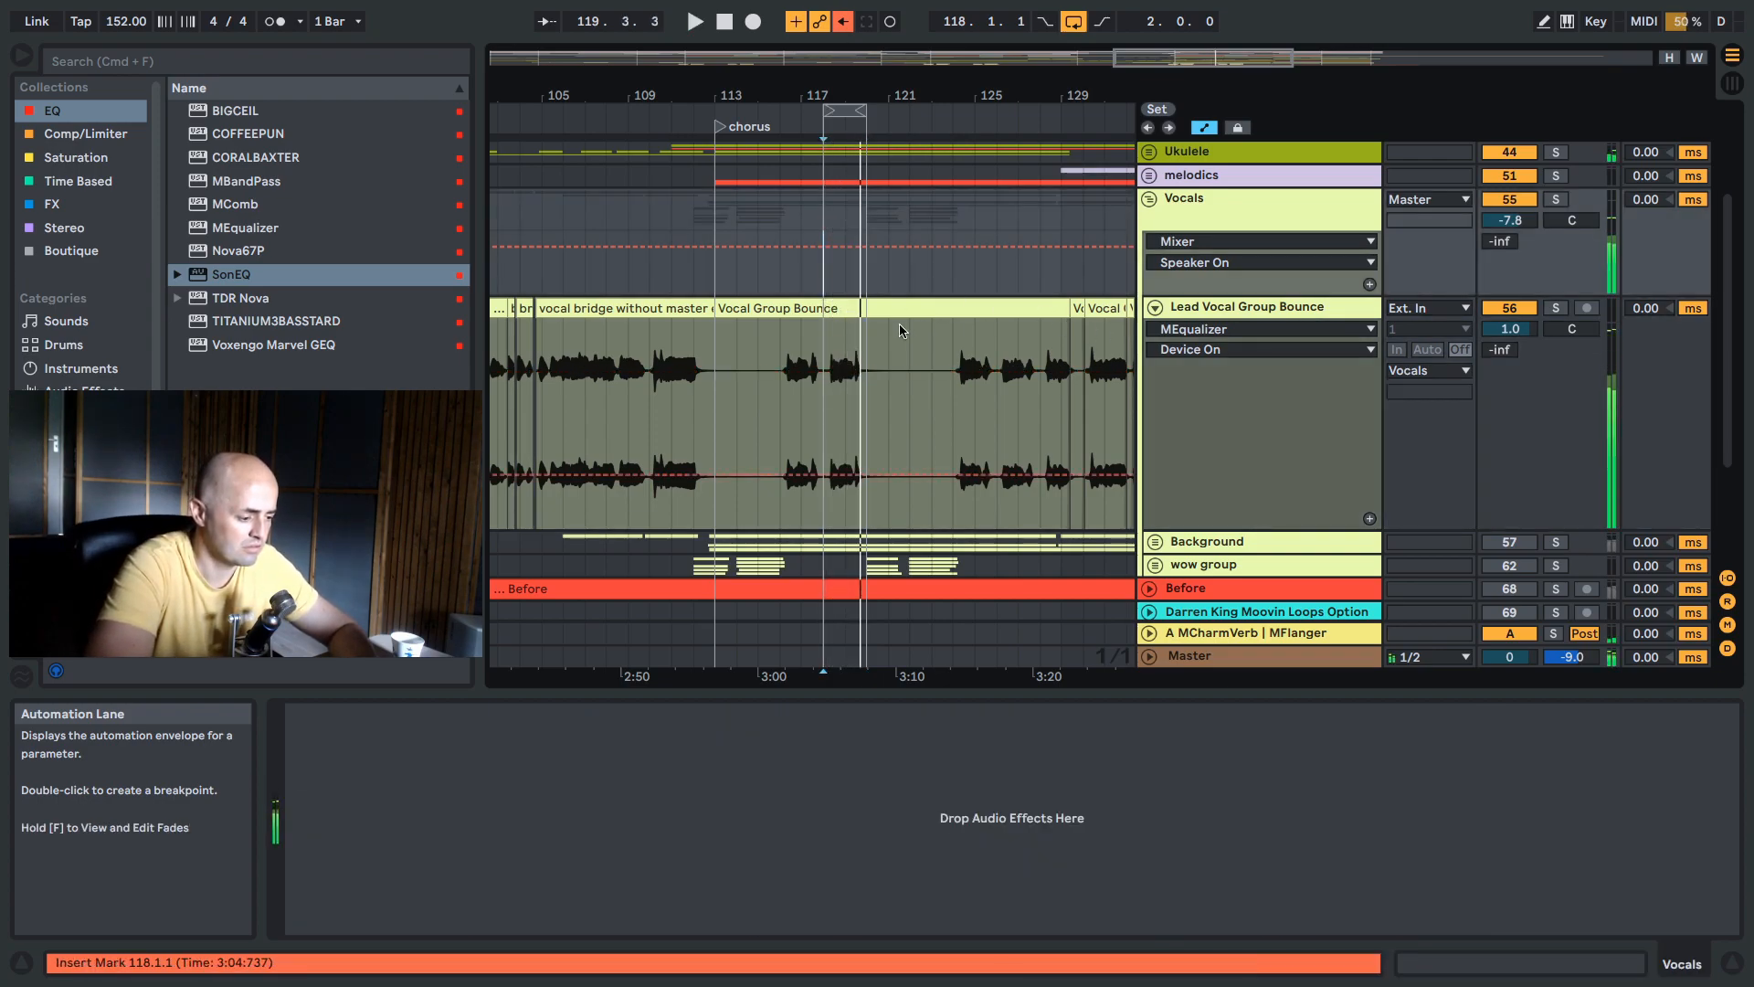
key("space")
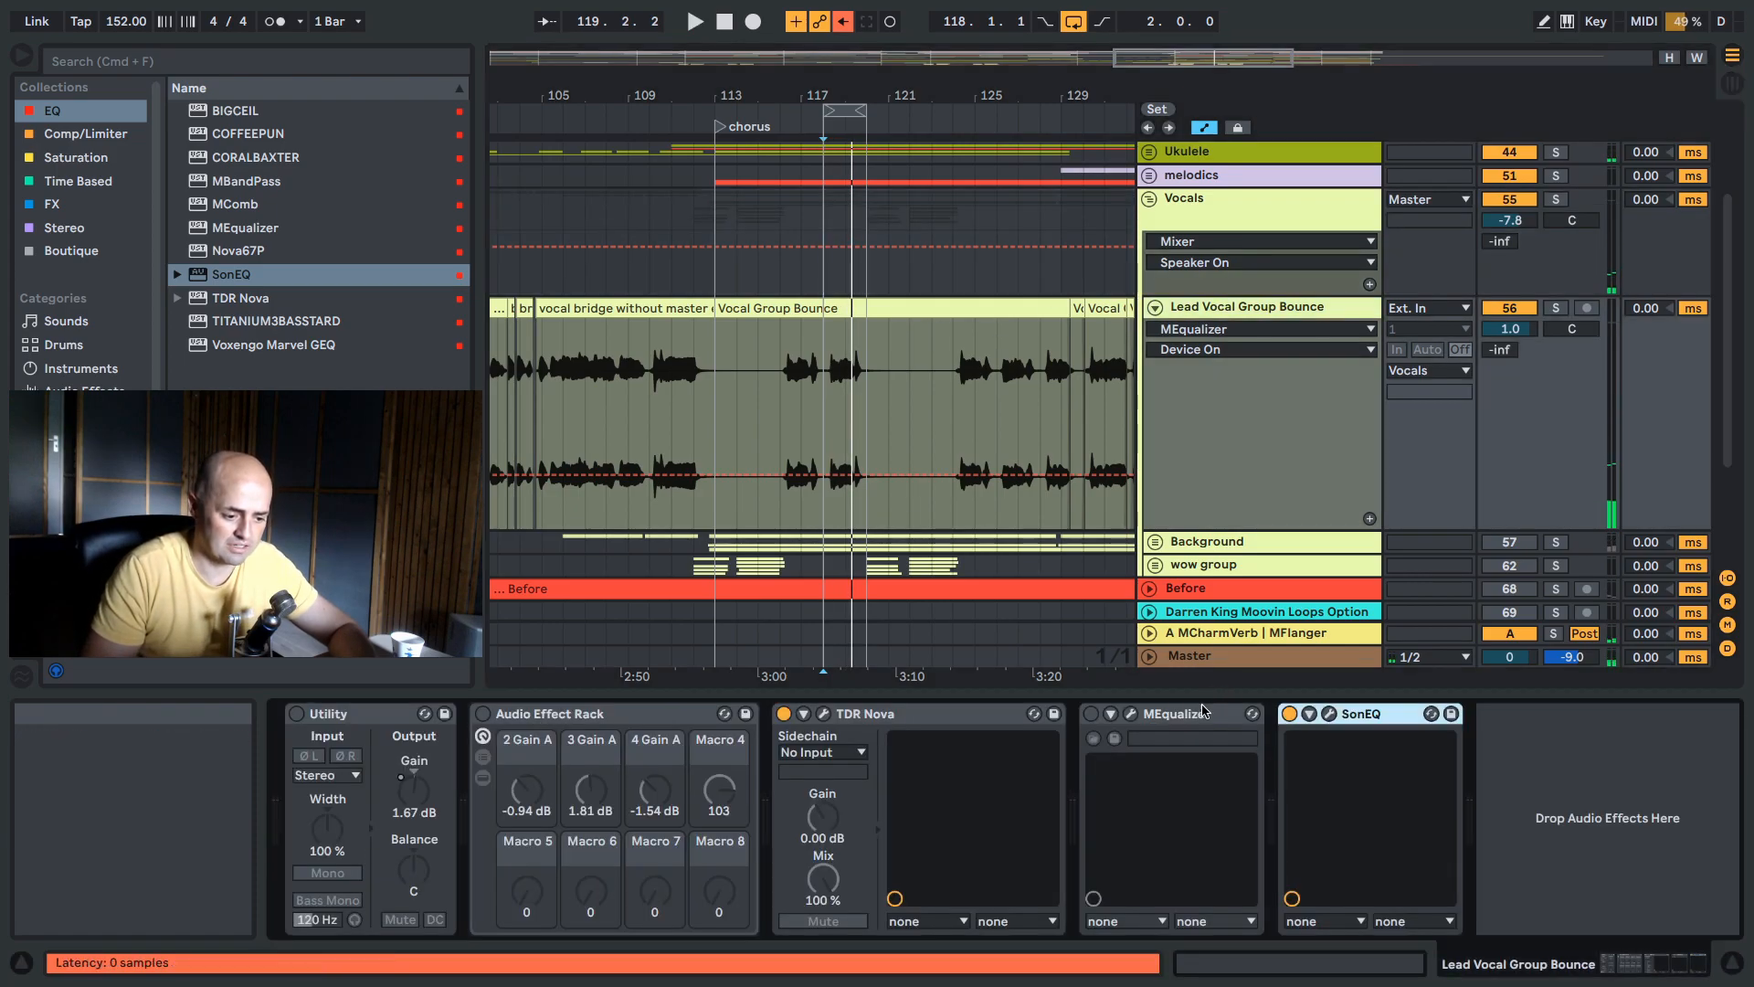
Check MEqualizer's settings in its plug-in window and delete MEqualizer from the lead vocal chain.
left_click(1188, 716)
left_click(1130, 713)
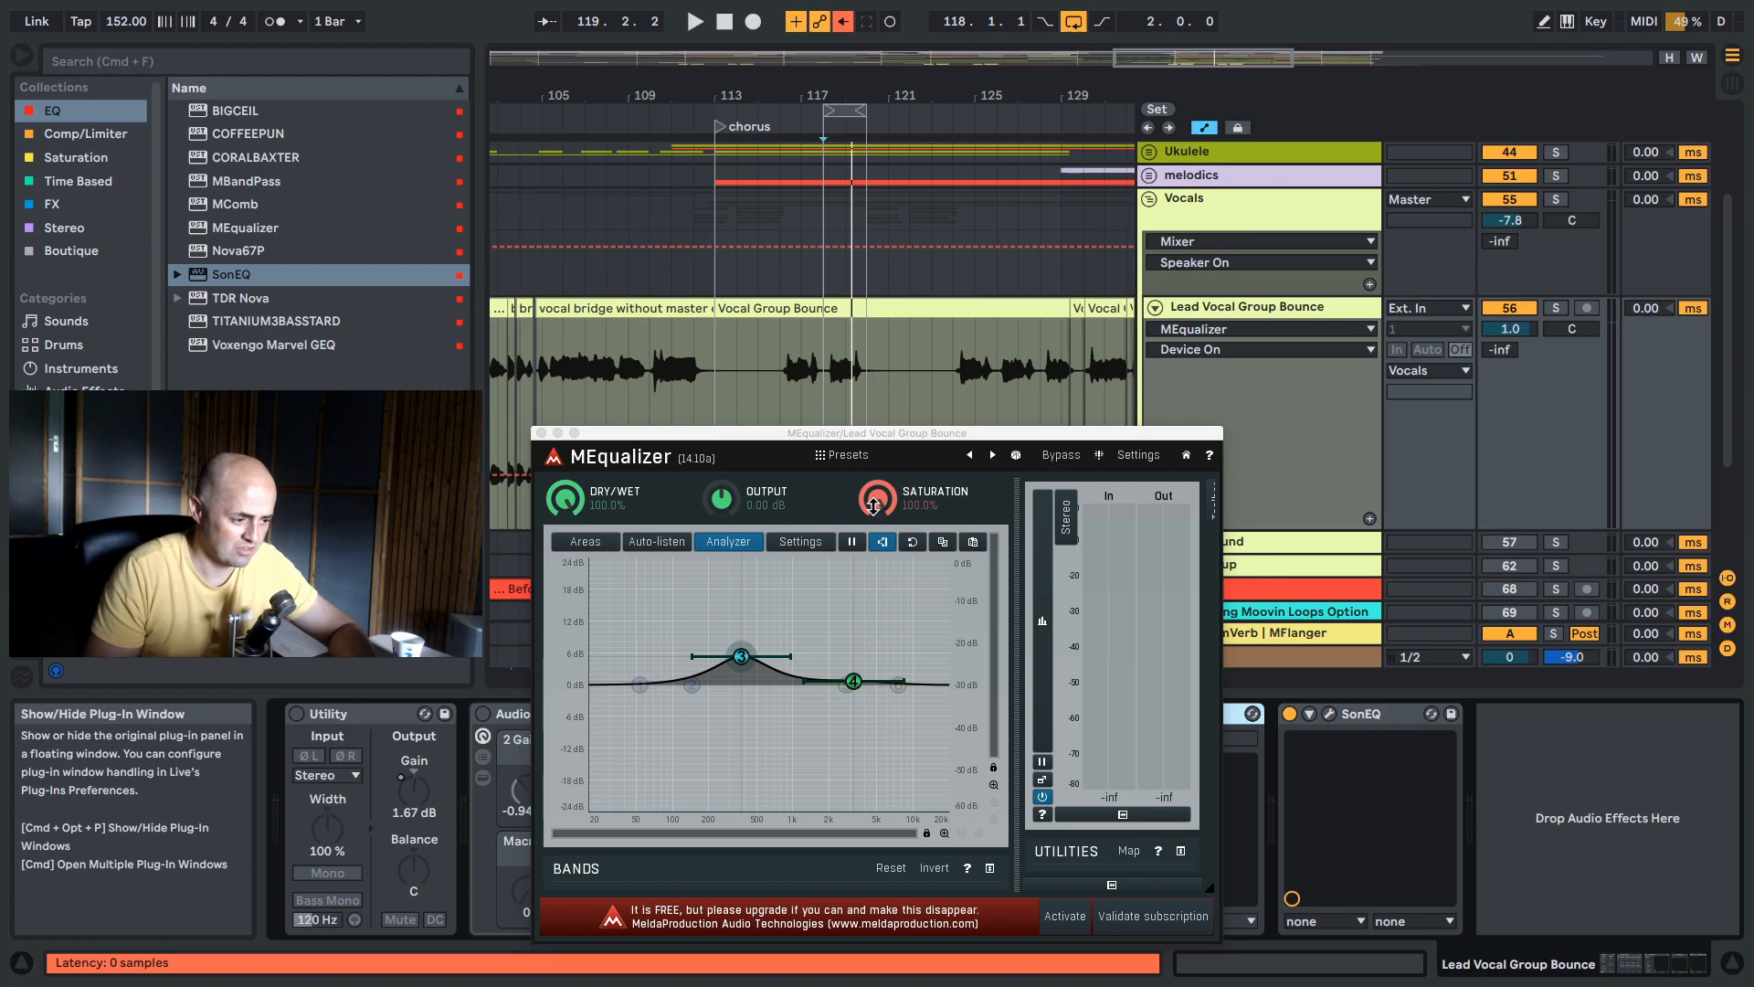
left_click(541, 432)
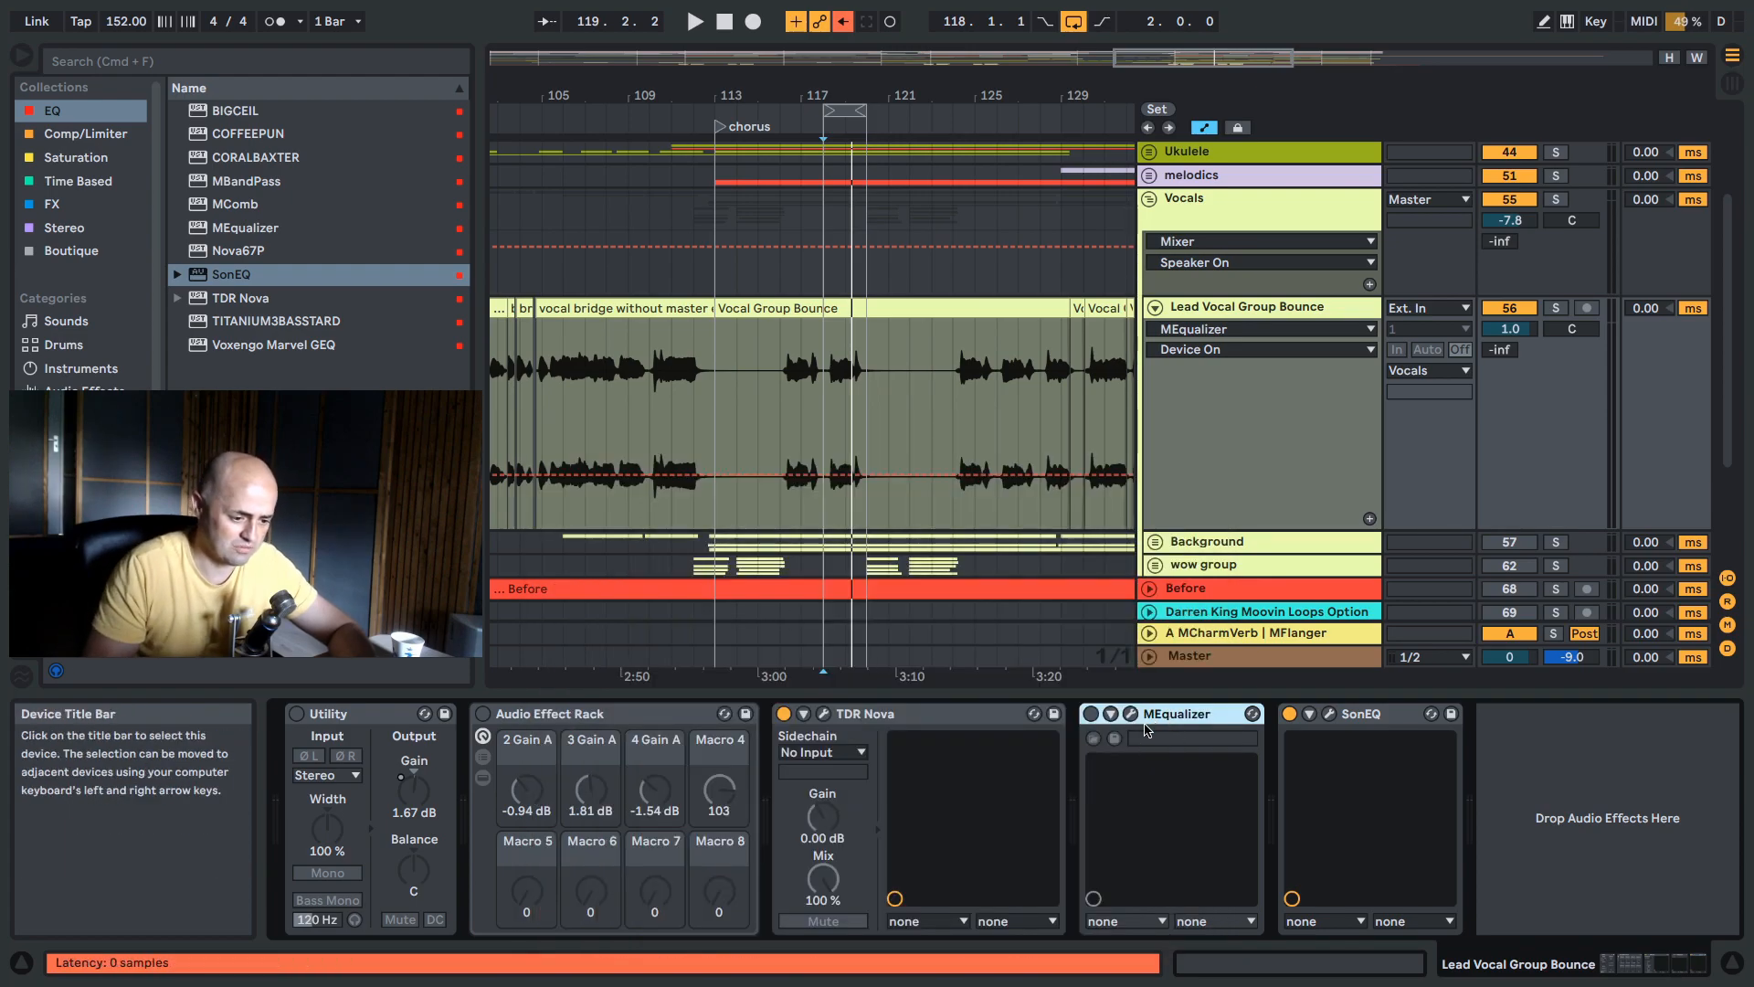
key("Delete")
Audition the loop with SonEQ bypassed and active, and open SonEQ's plug-in window.
key("space")
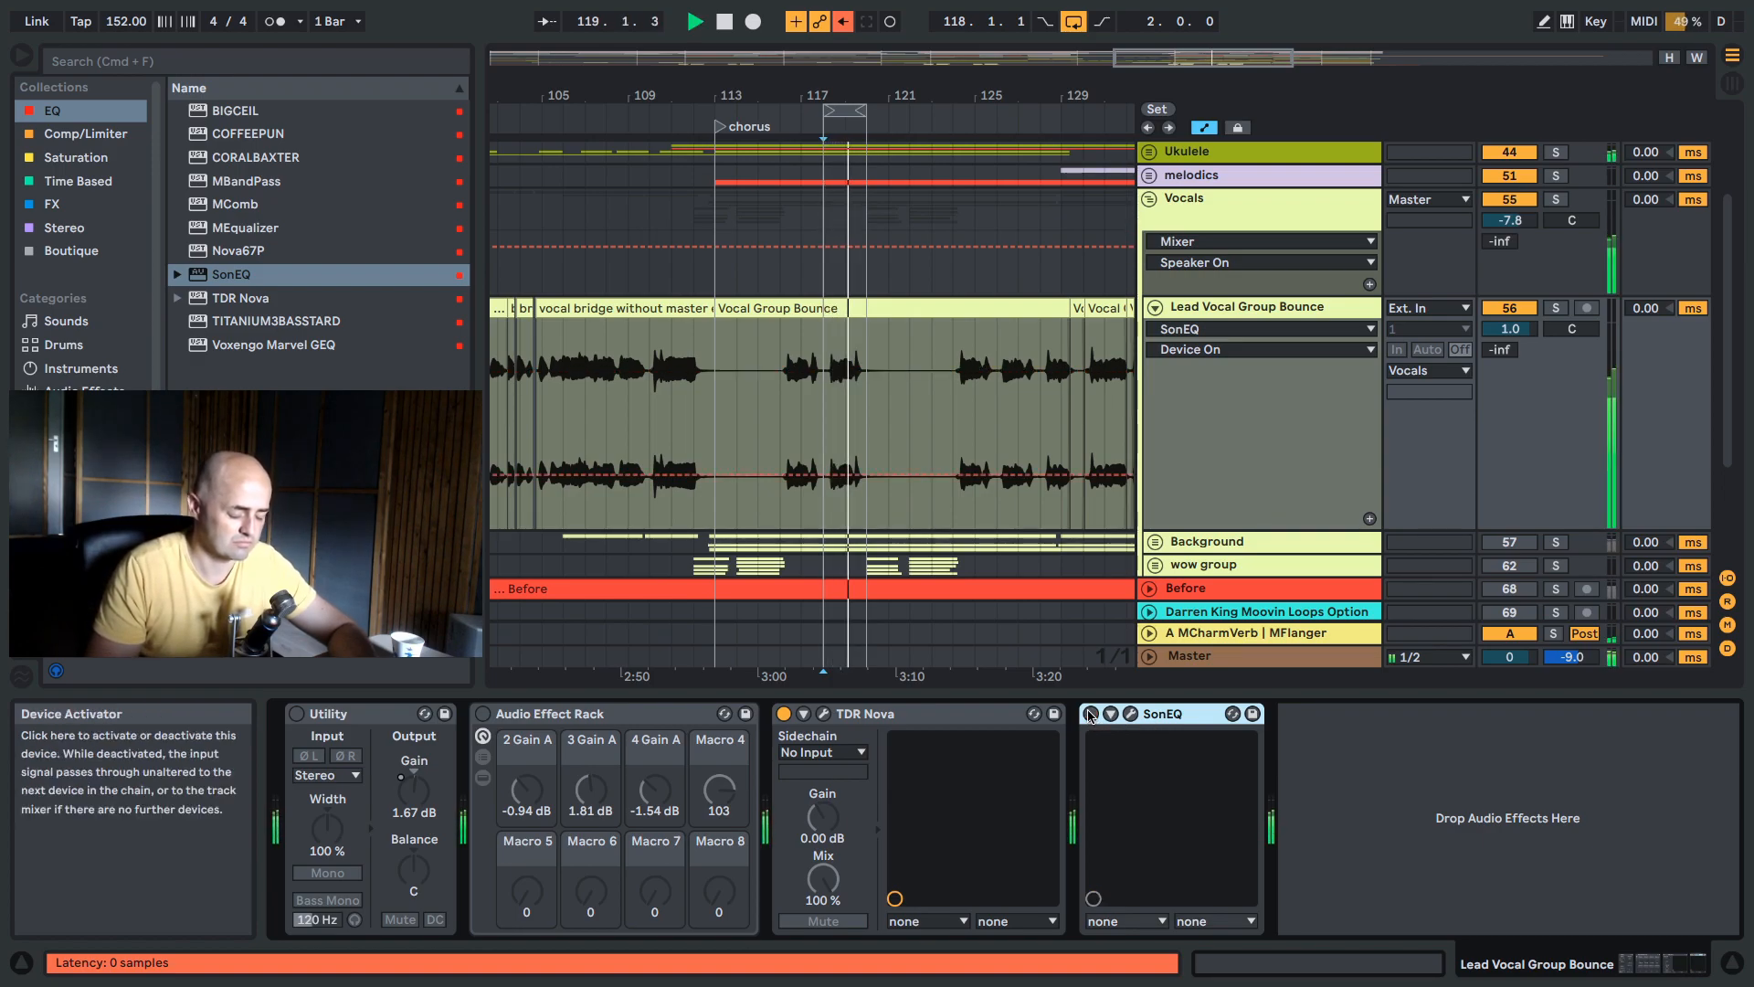
left_click(1090, 714)
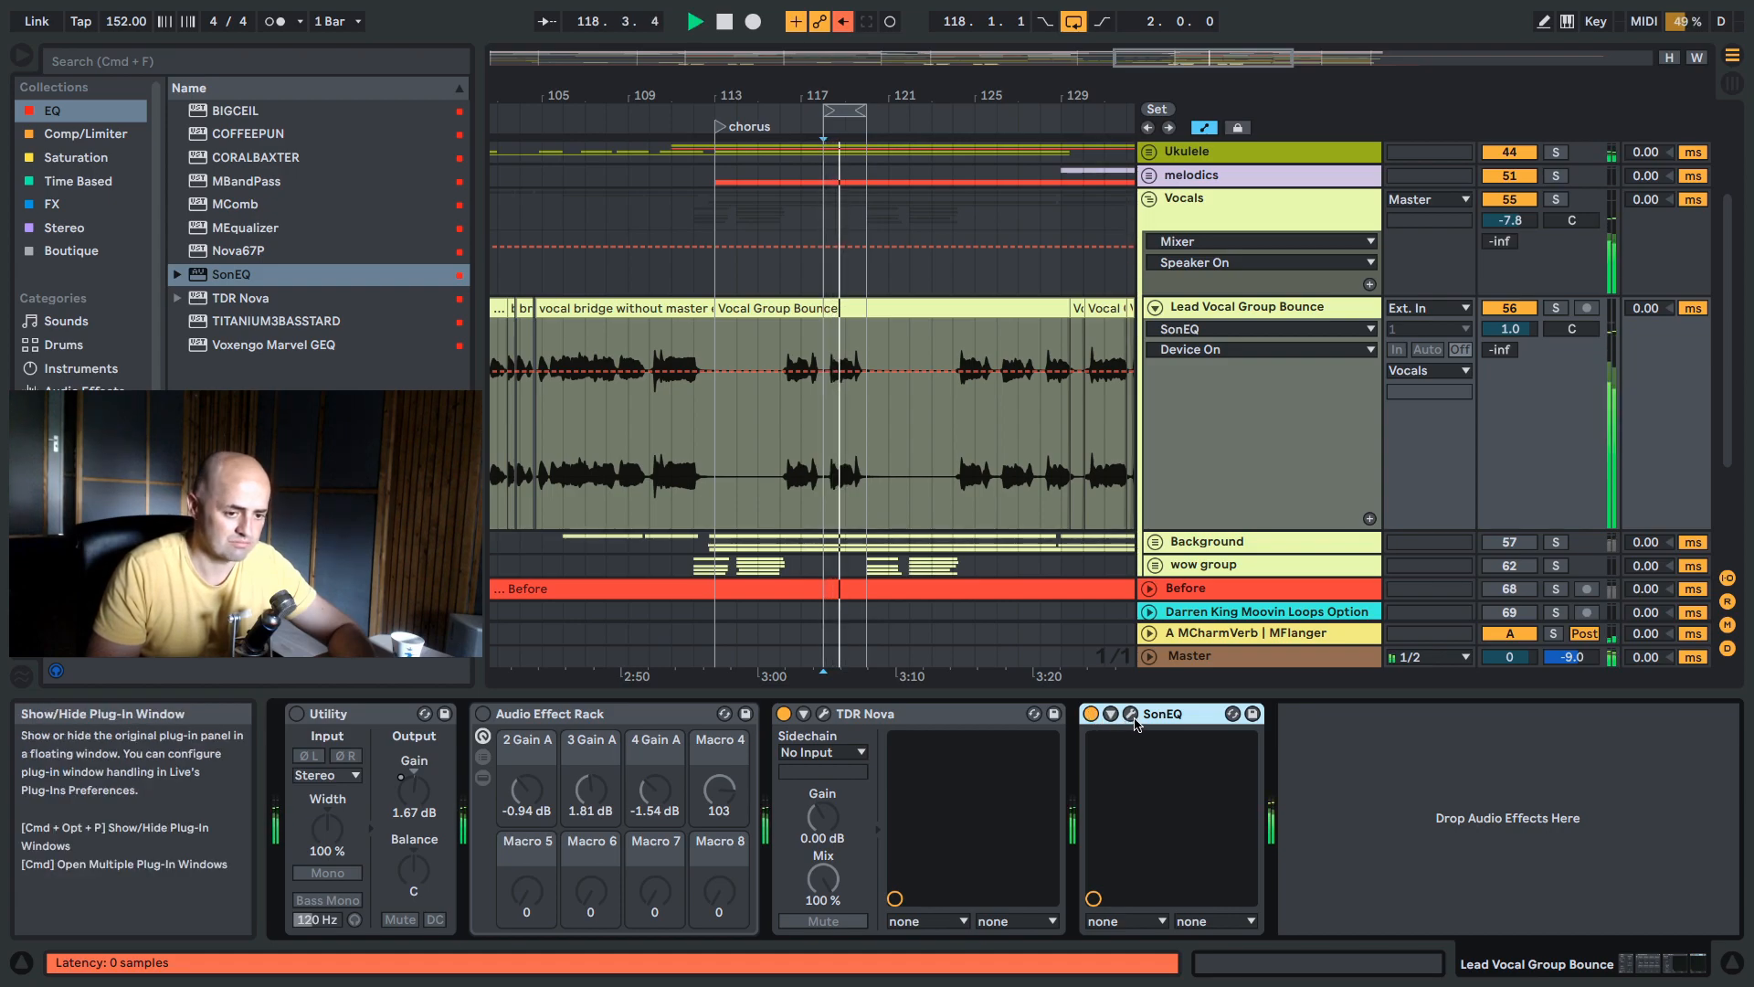
left_click(1132, 714)
key("space")
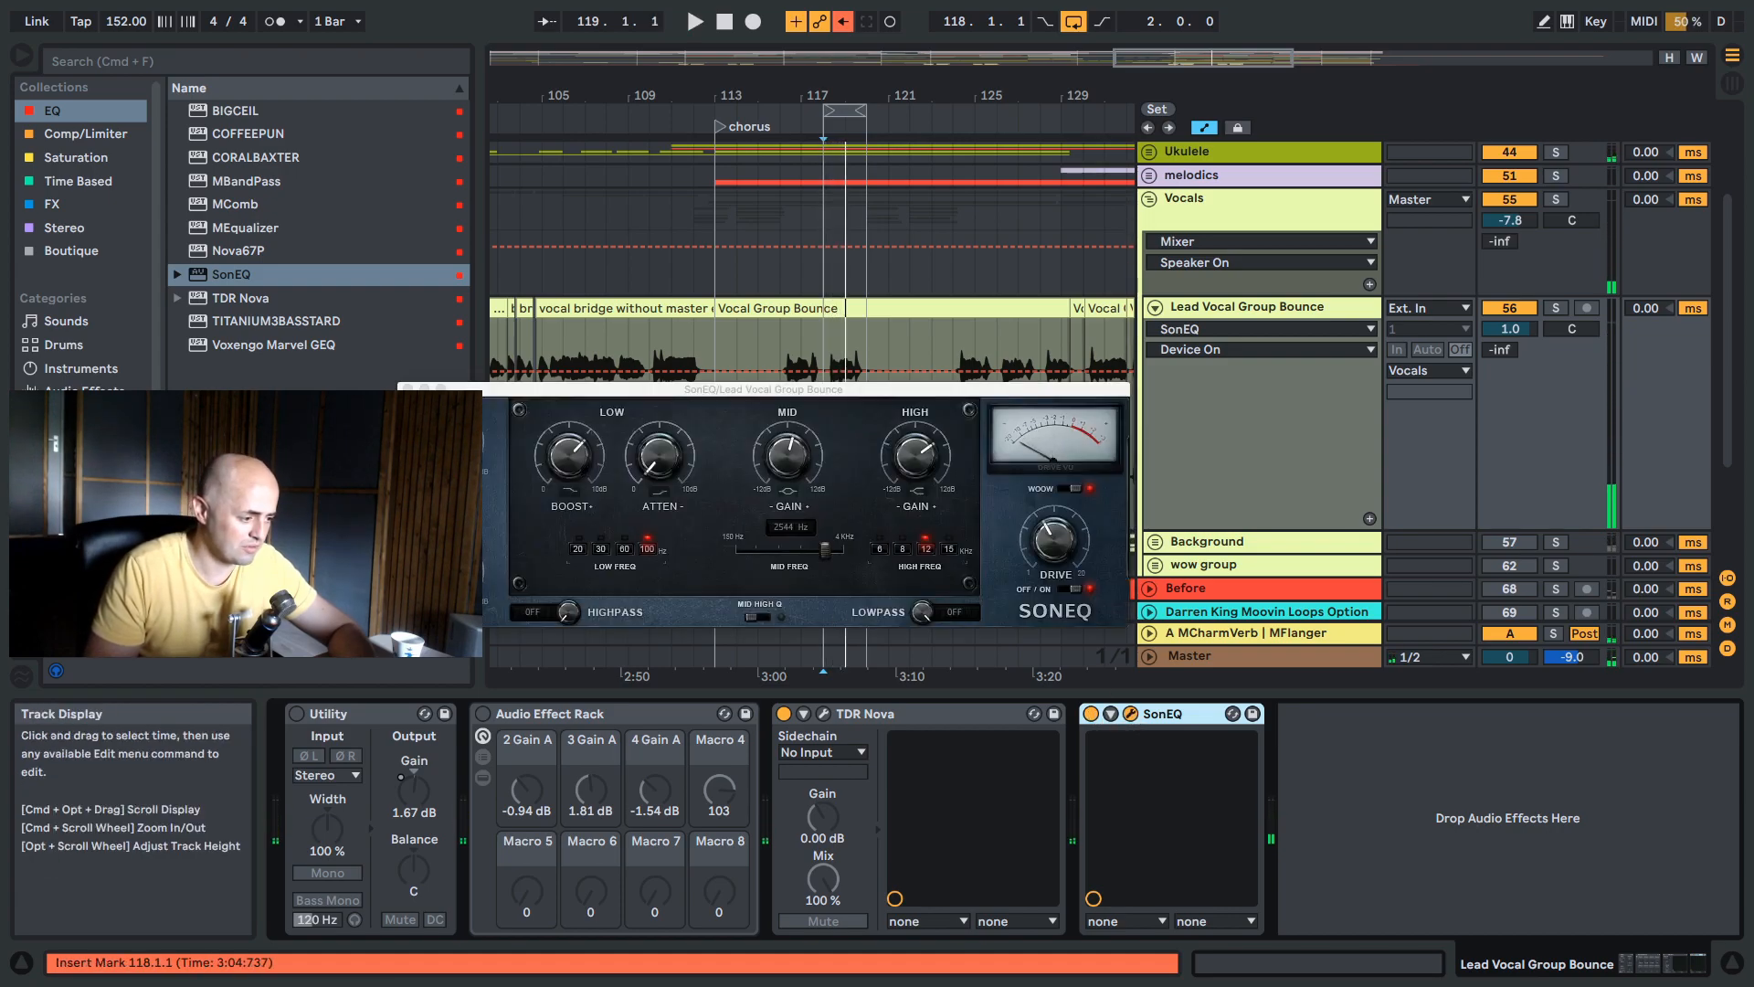
key("space")
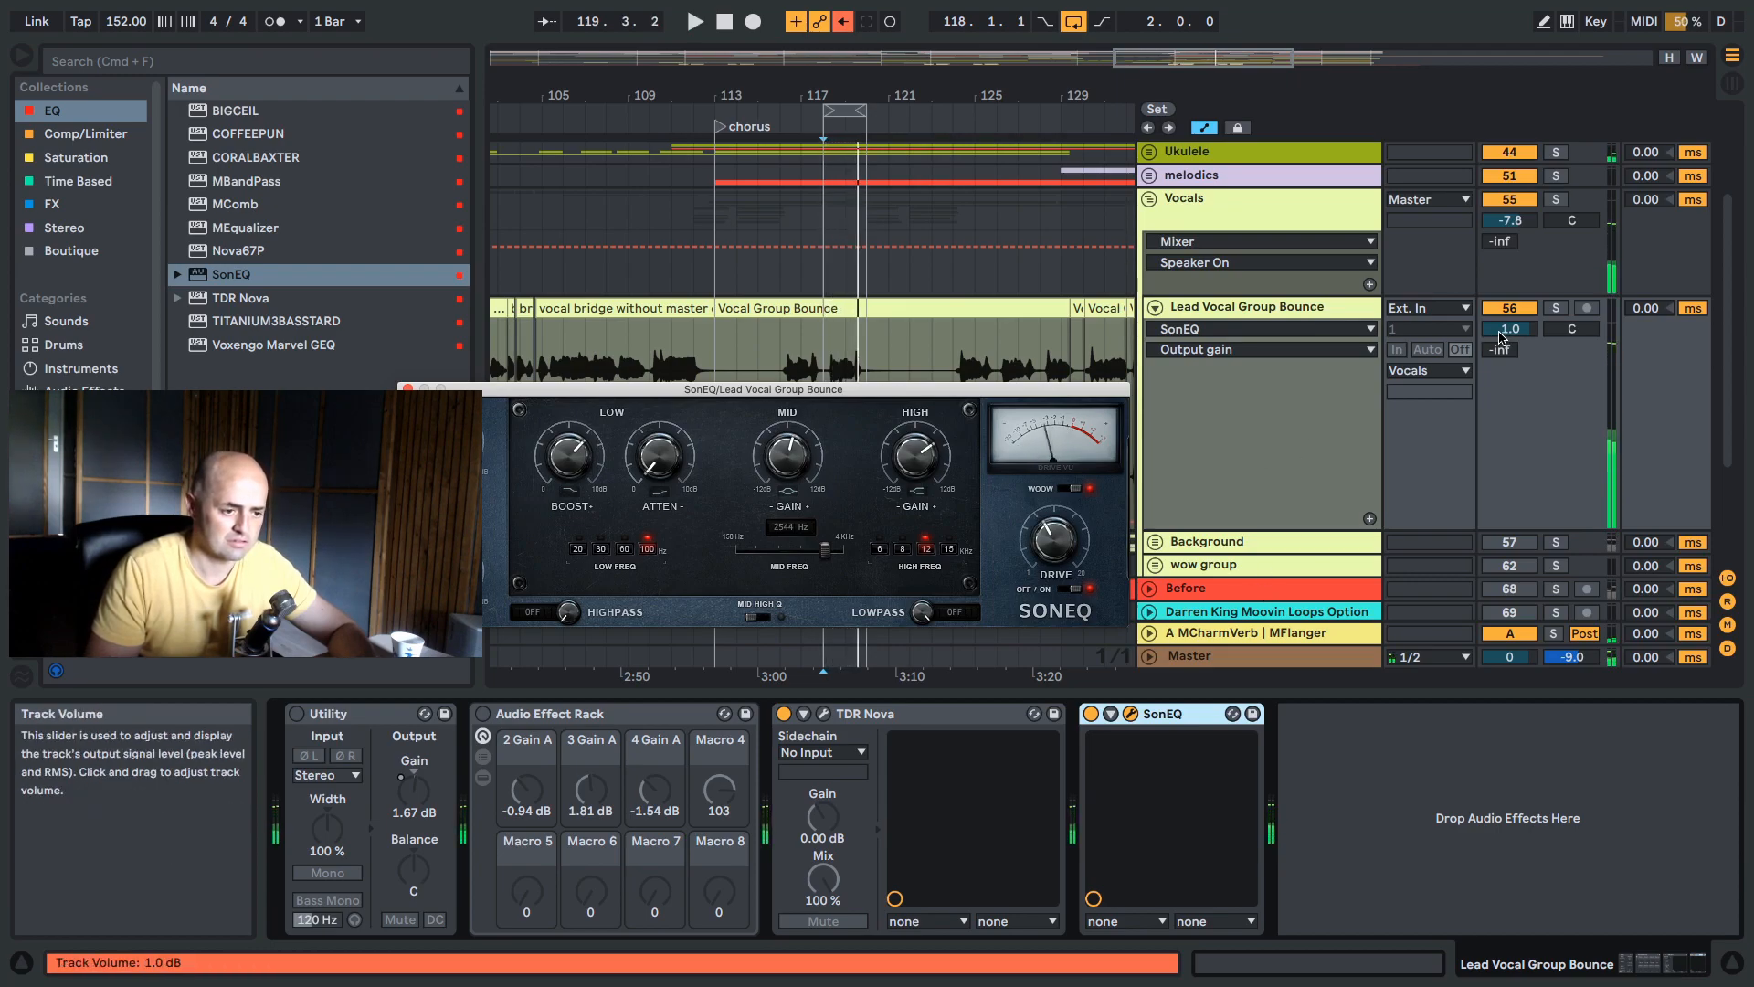
Reset the Vocals group volume to 0 dB and lower the Lead Vocal Group Bounce volume to -5.2 dB.
left_click(1507, 221)
key("Delete")
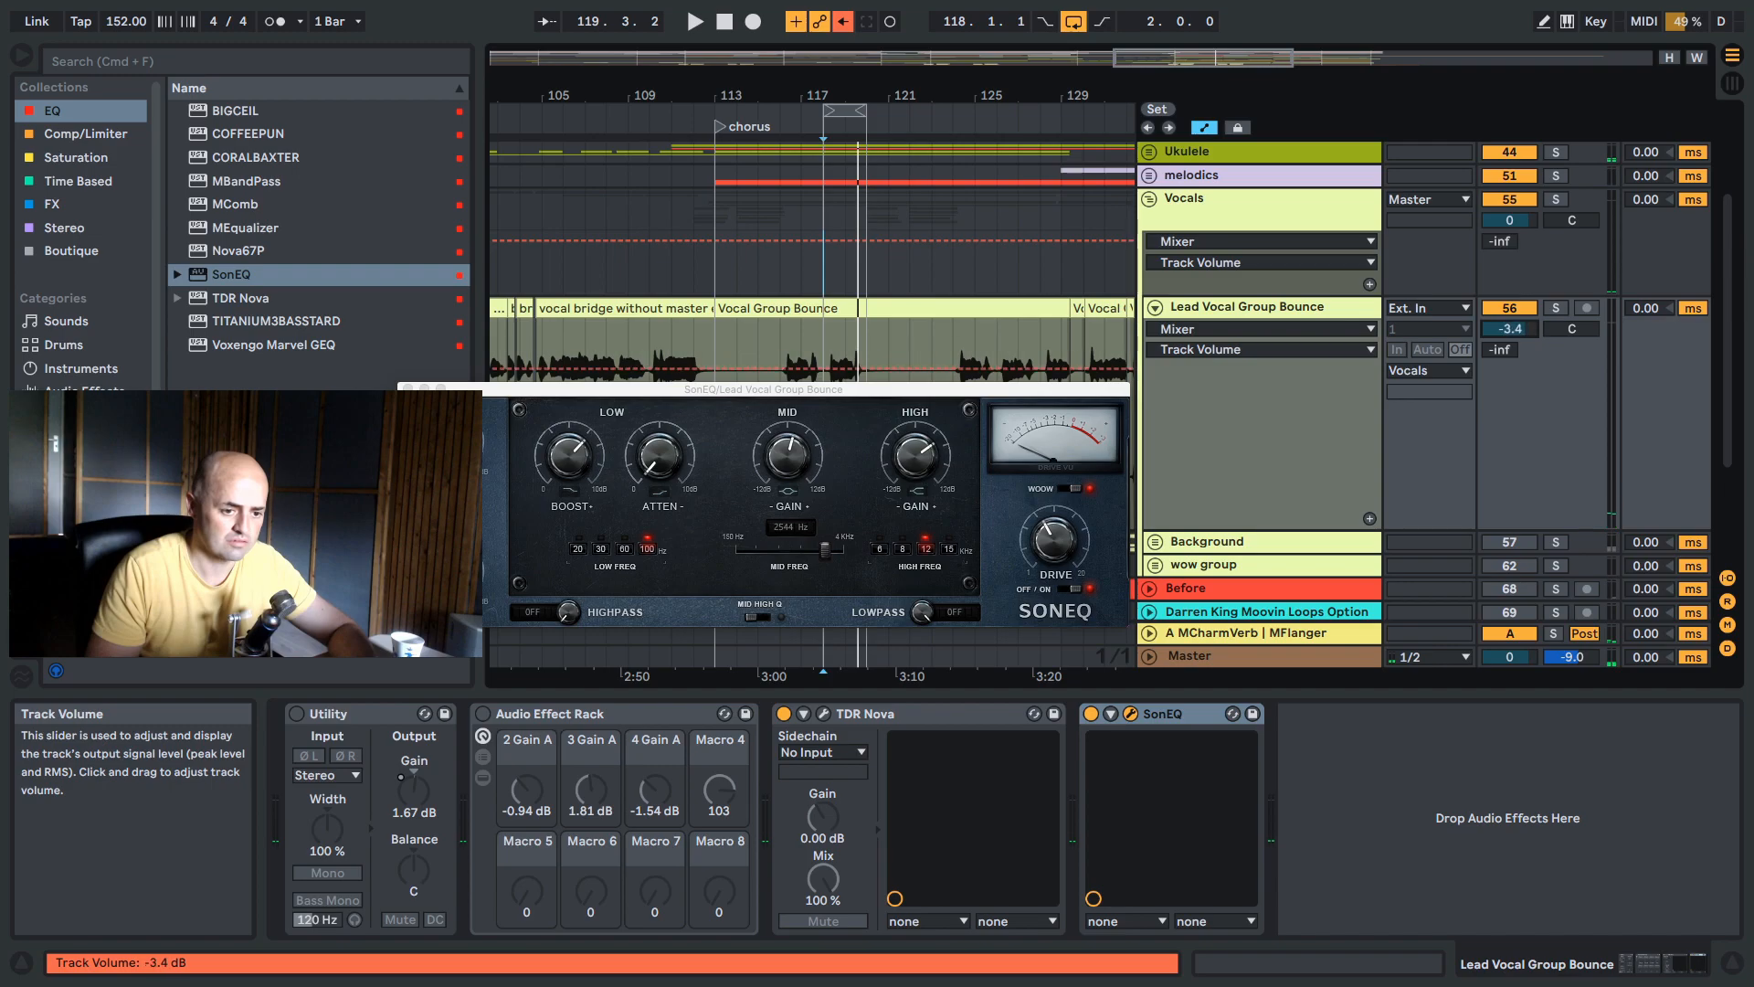
left_click_drag(1516, 334, 1516, 345)
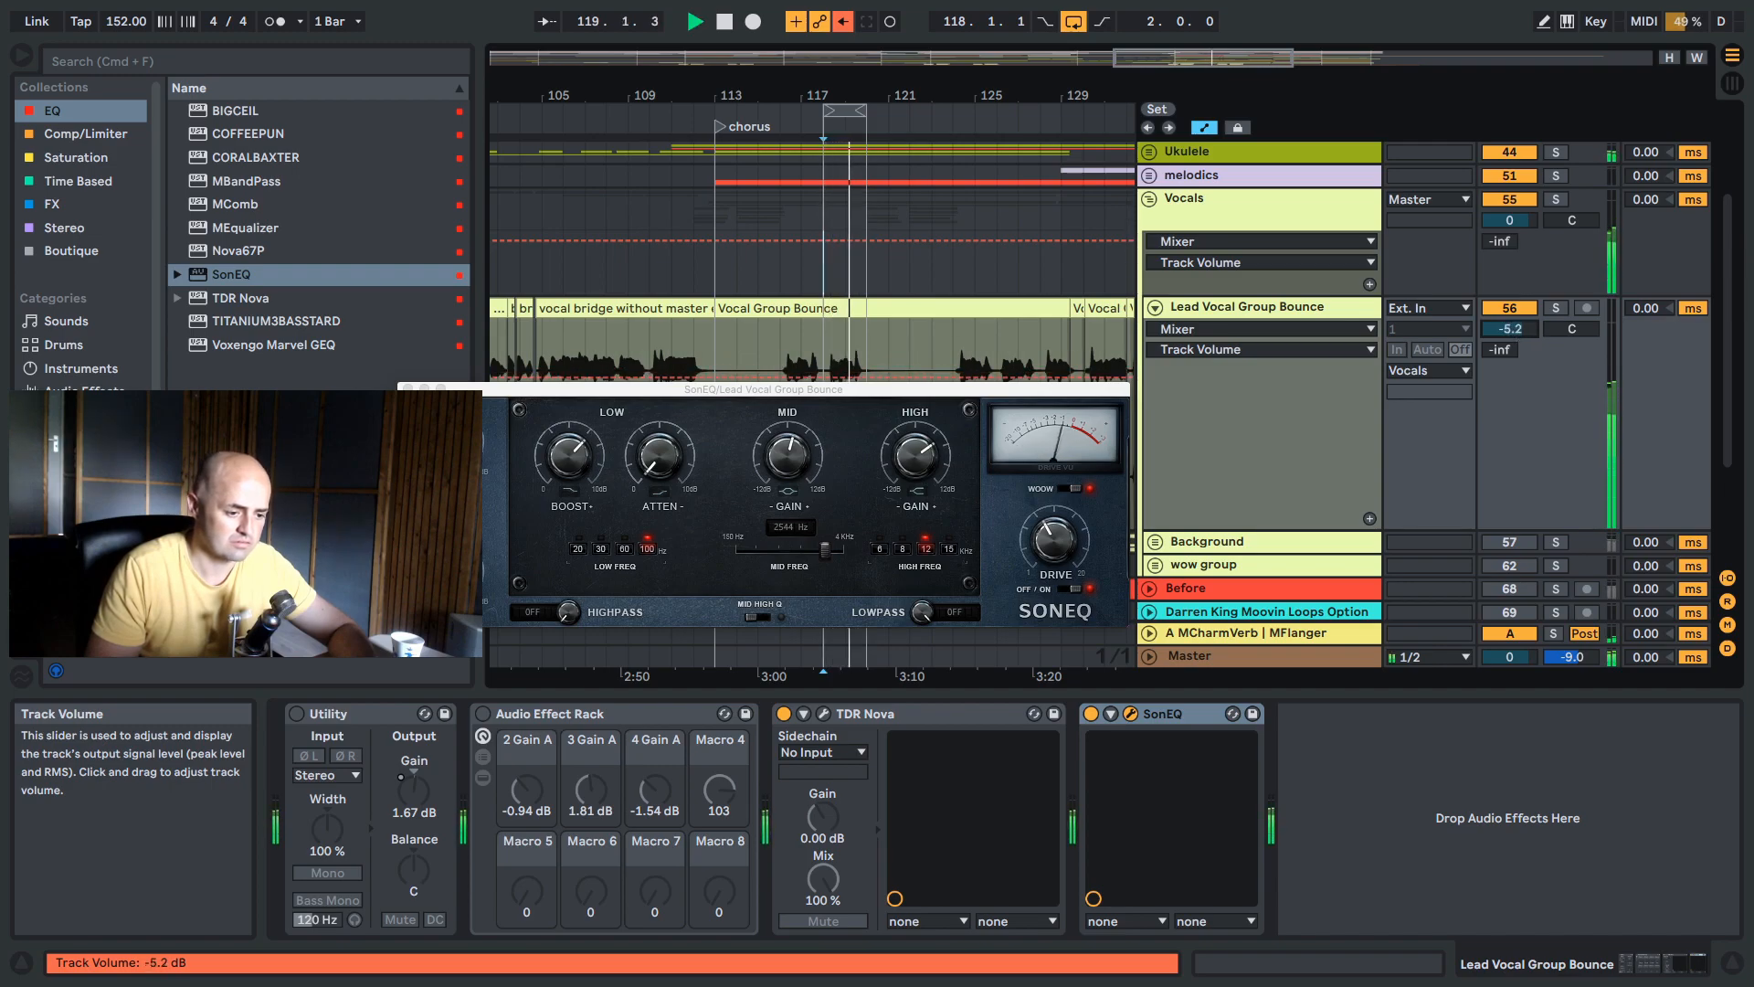
Switch SonEQ off and on during playback to compare the lead vocal with and without it, ending with it active.
left_click(1304, 311)
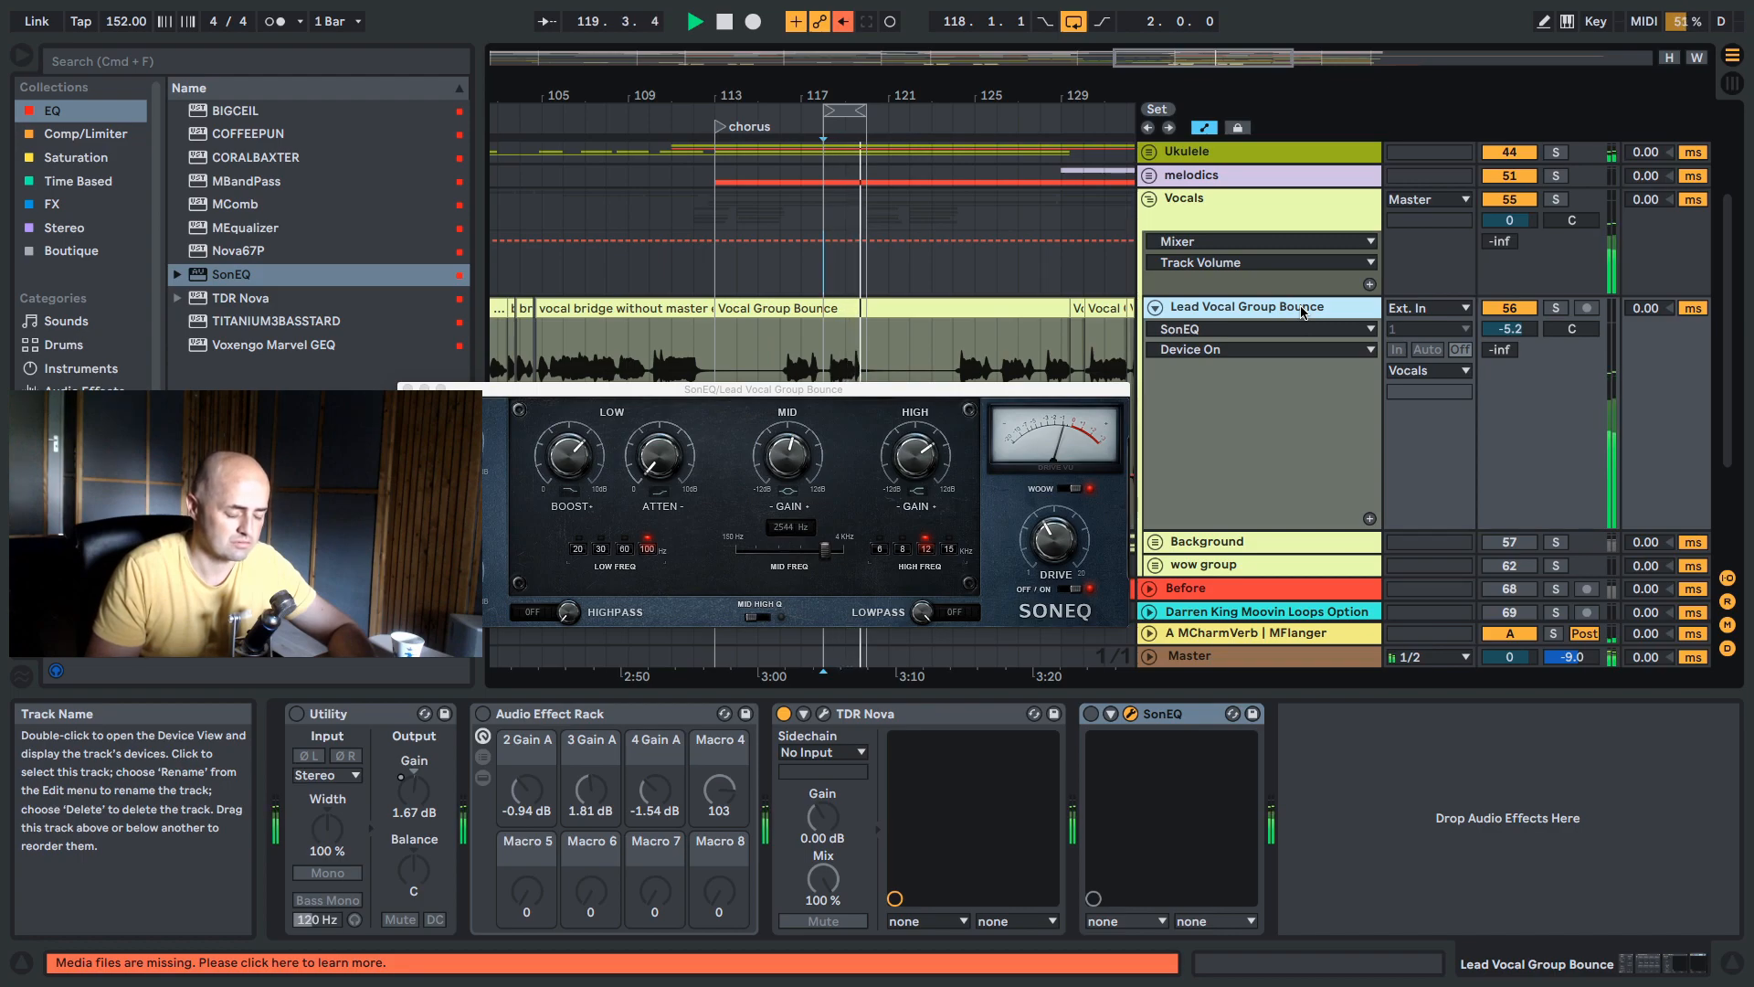
key("0")
left_click(453, 567)
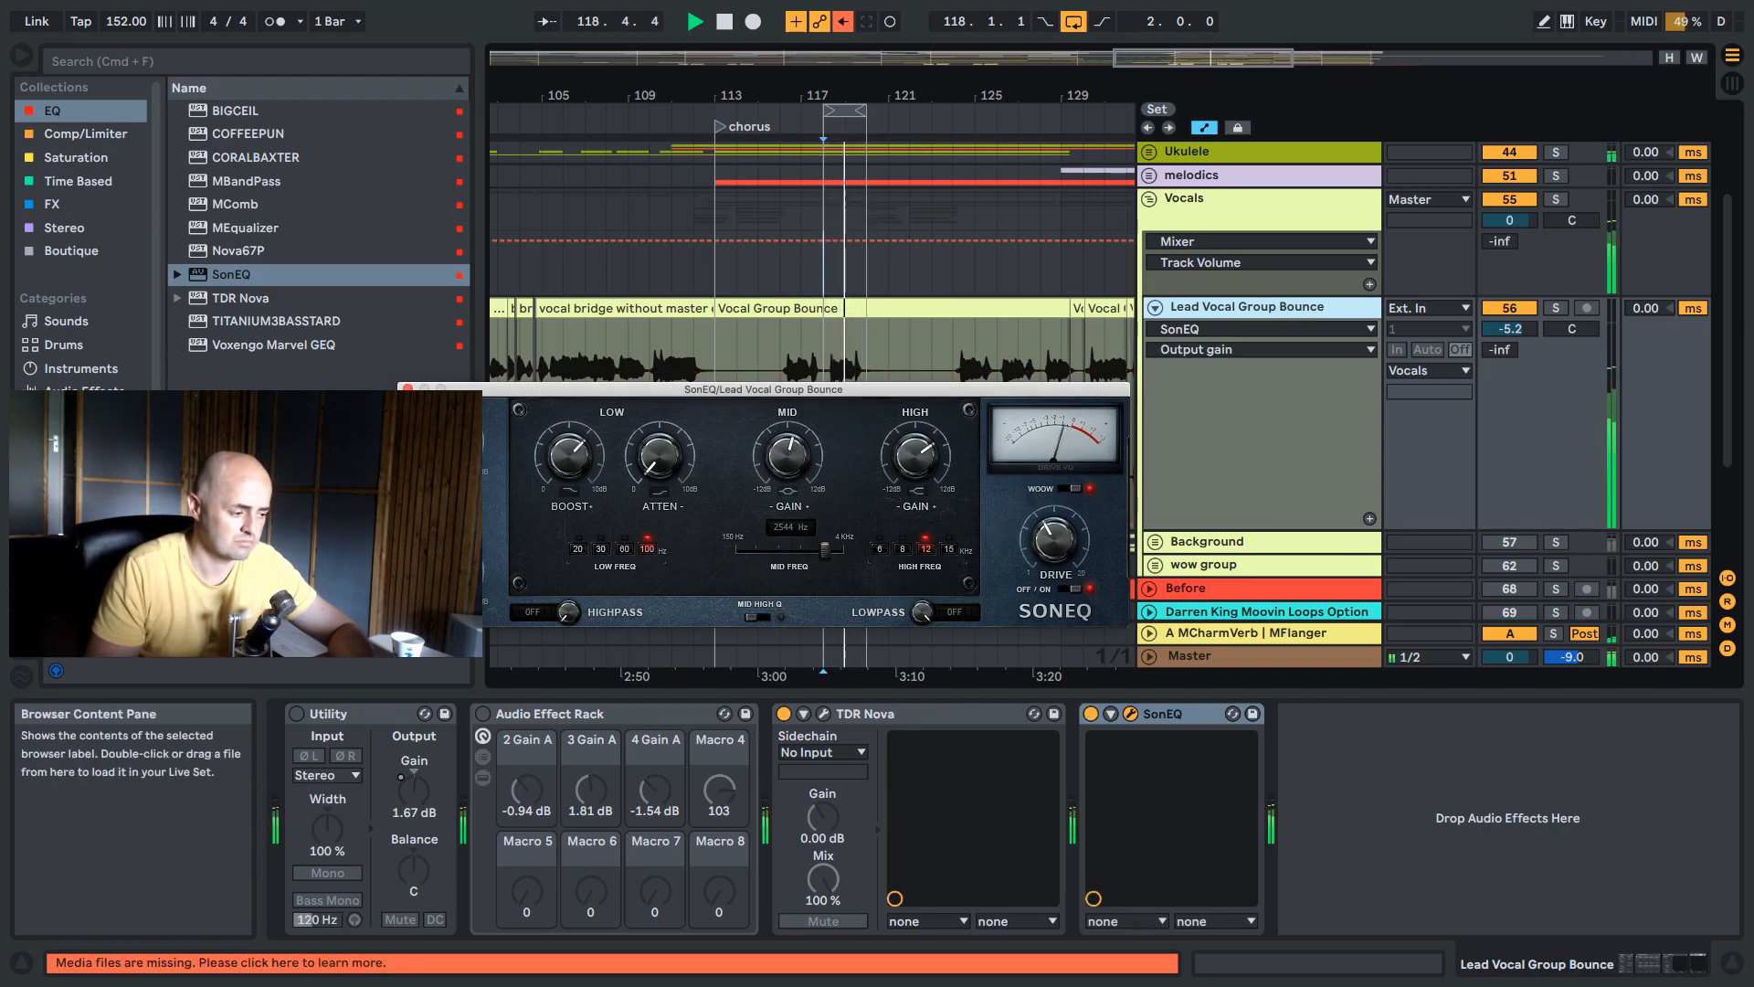
key("0")
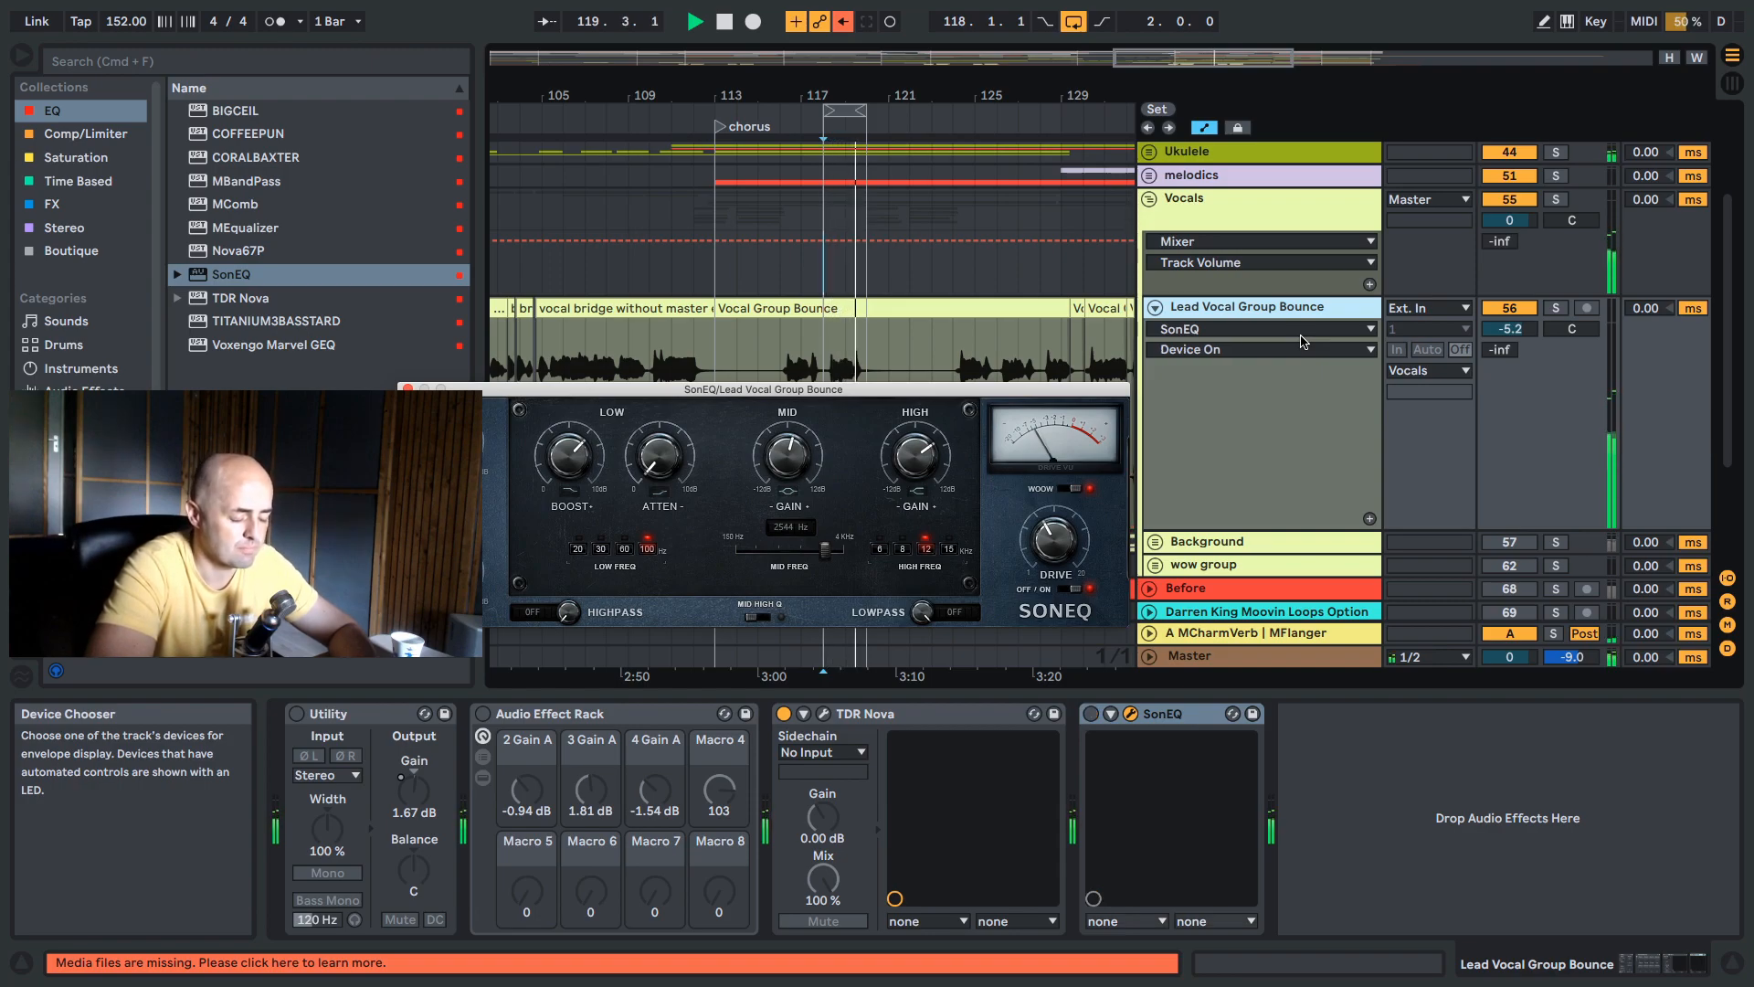
key("0")
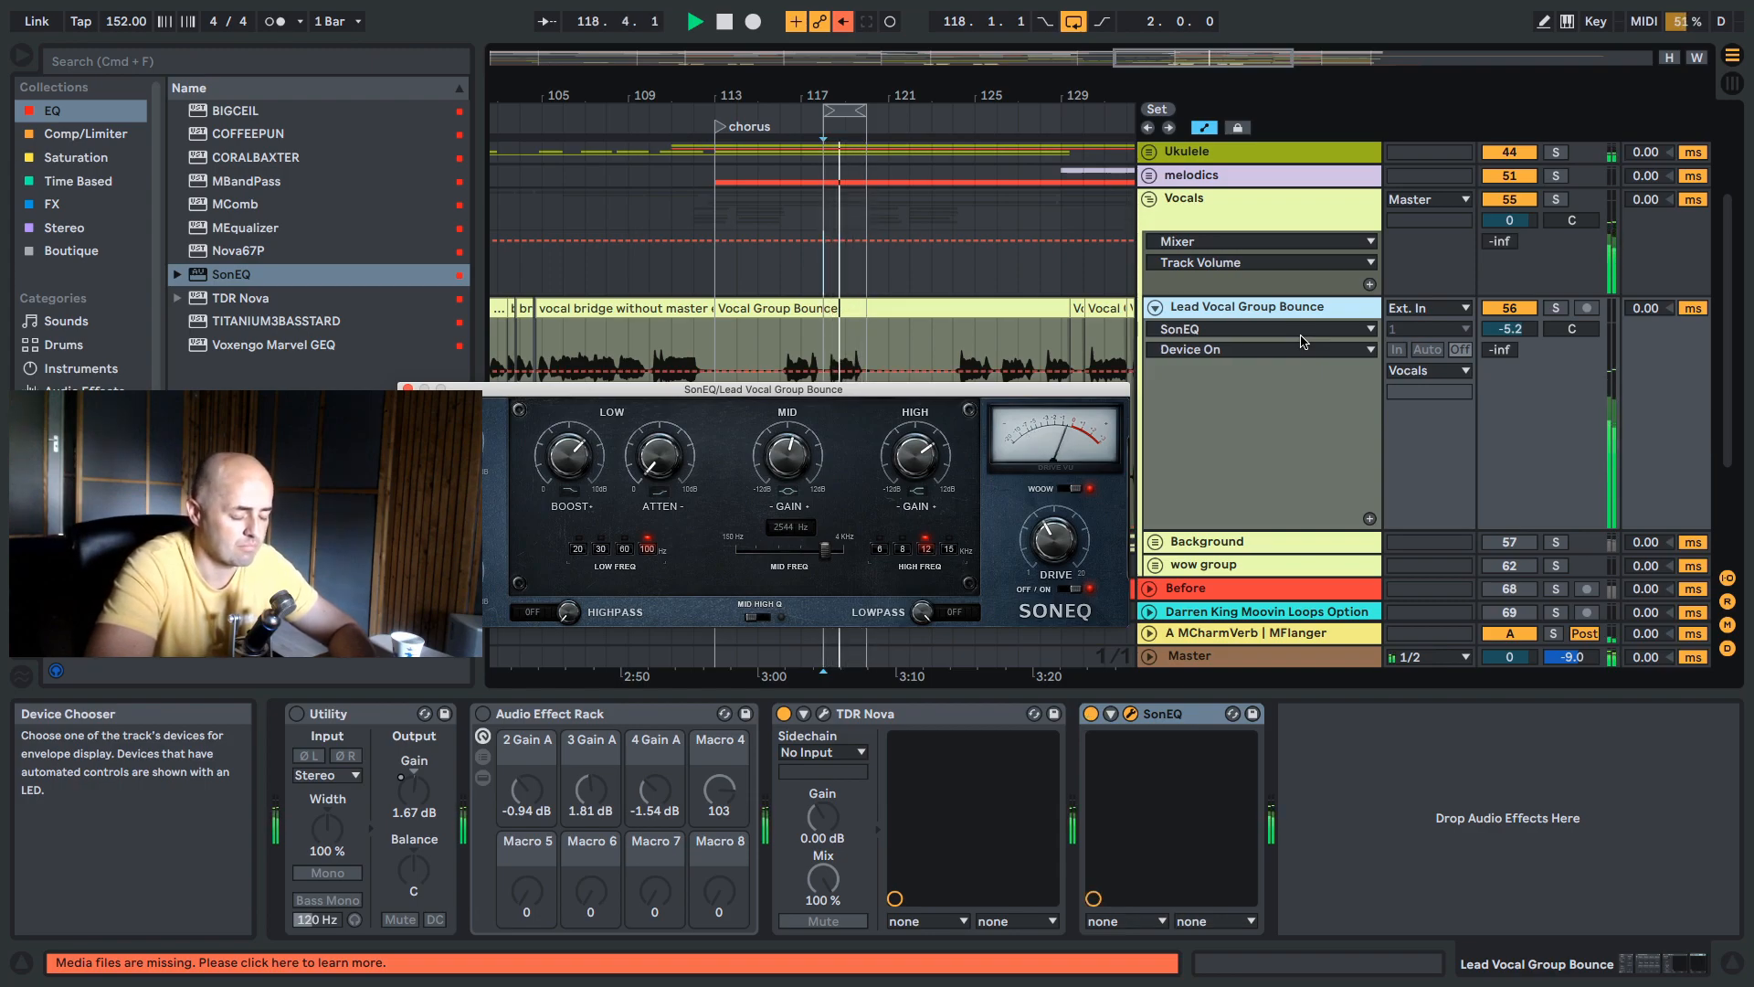
key("space")
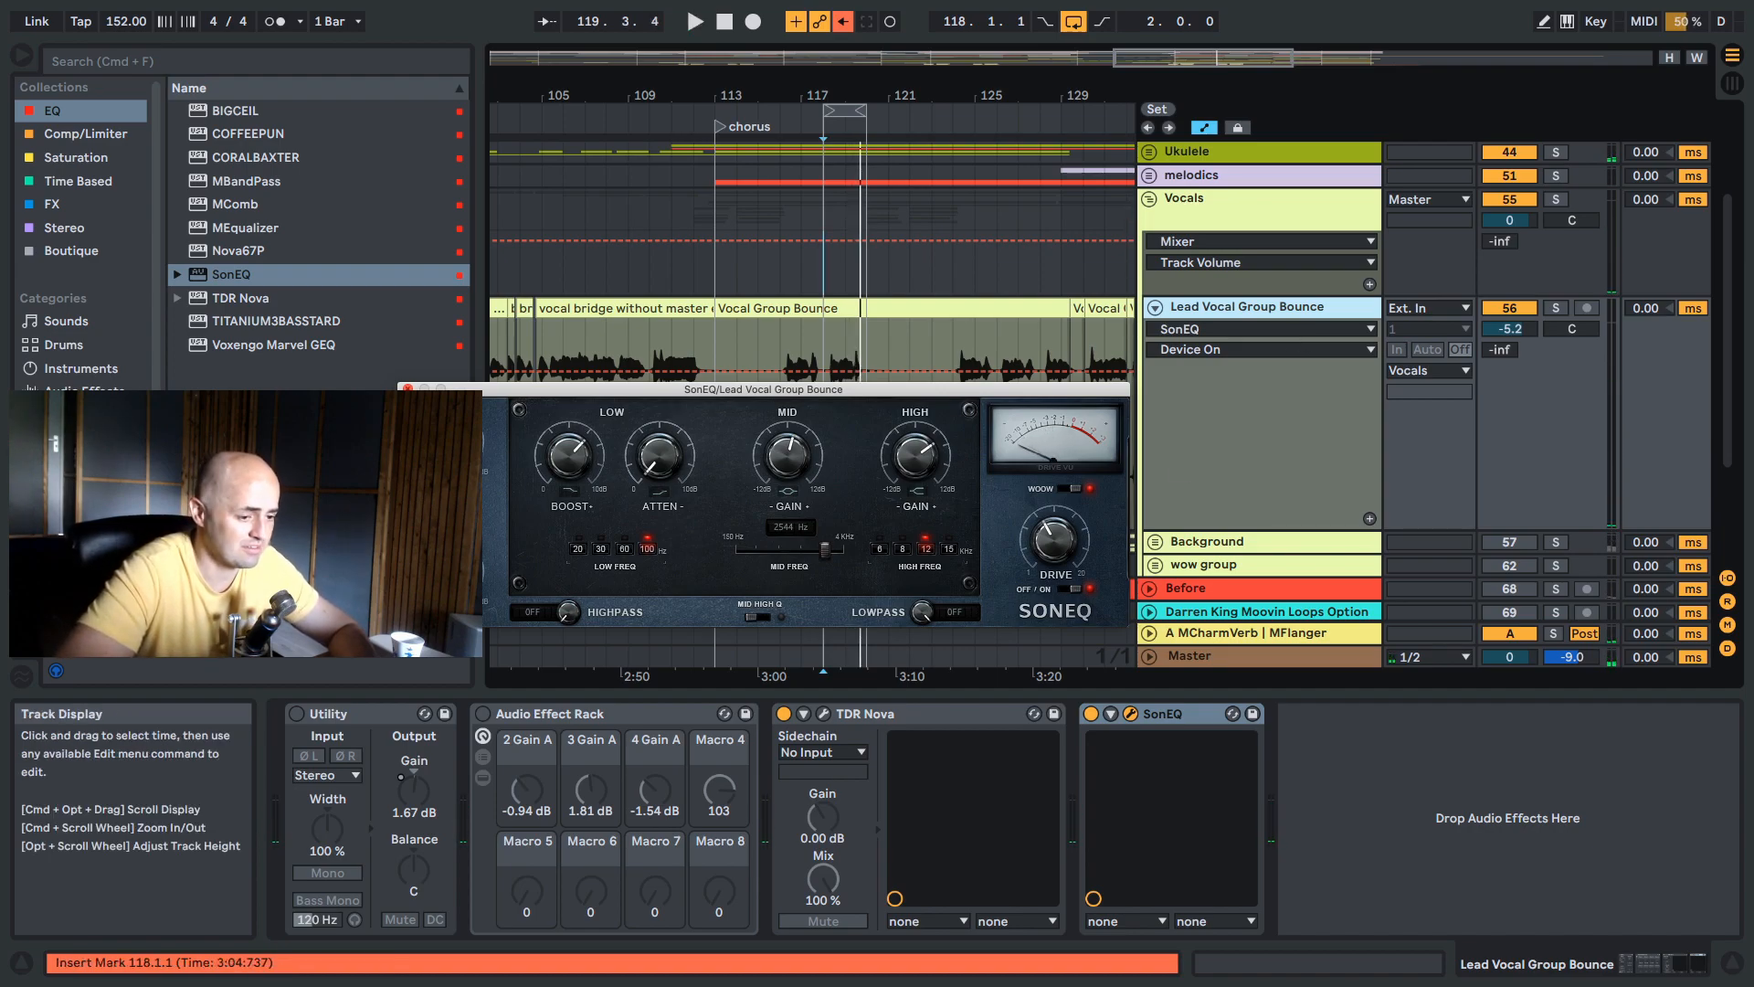
Close the SonEQ window, extend the loop start back to 116.1.1 and play it with the Background and wow groups active.
left_click(407, 389)
left_click_drag(828, 112, 784, 124)
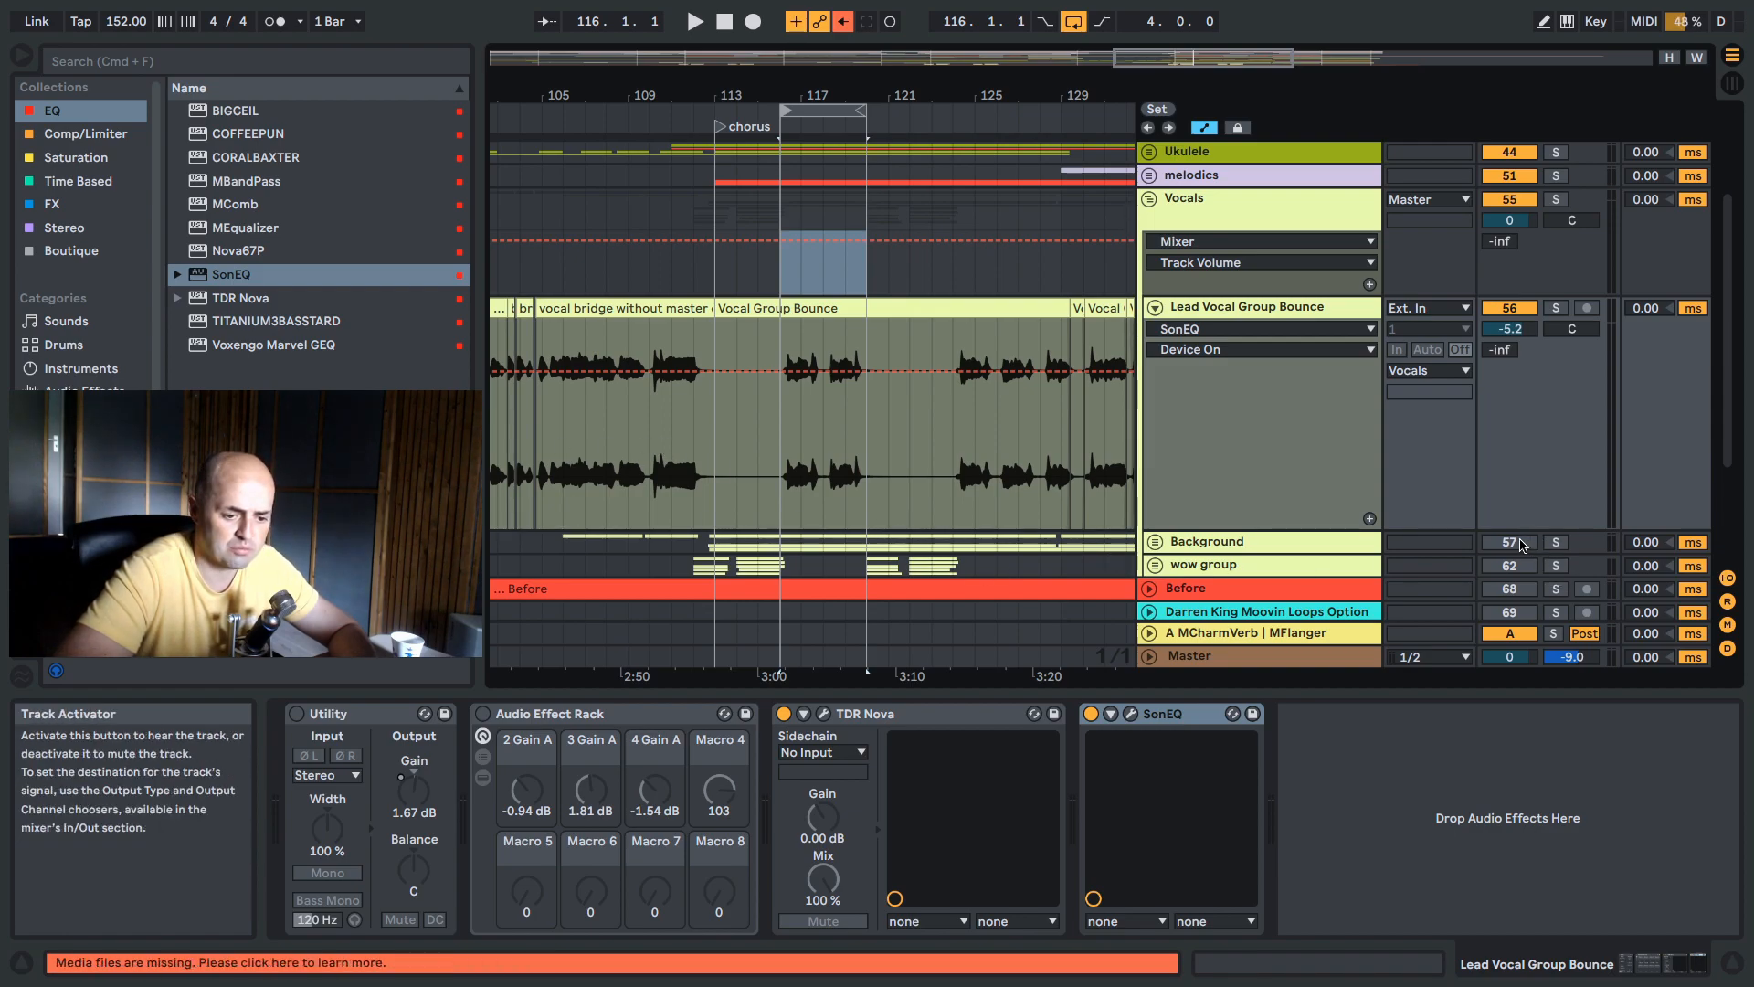
key("space")
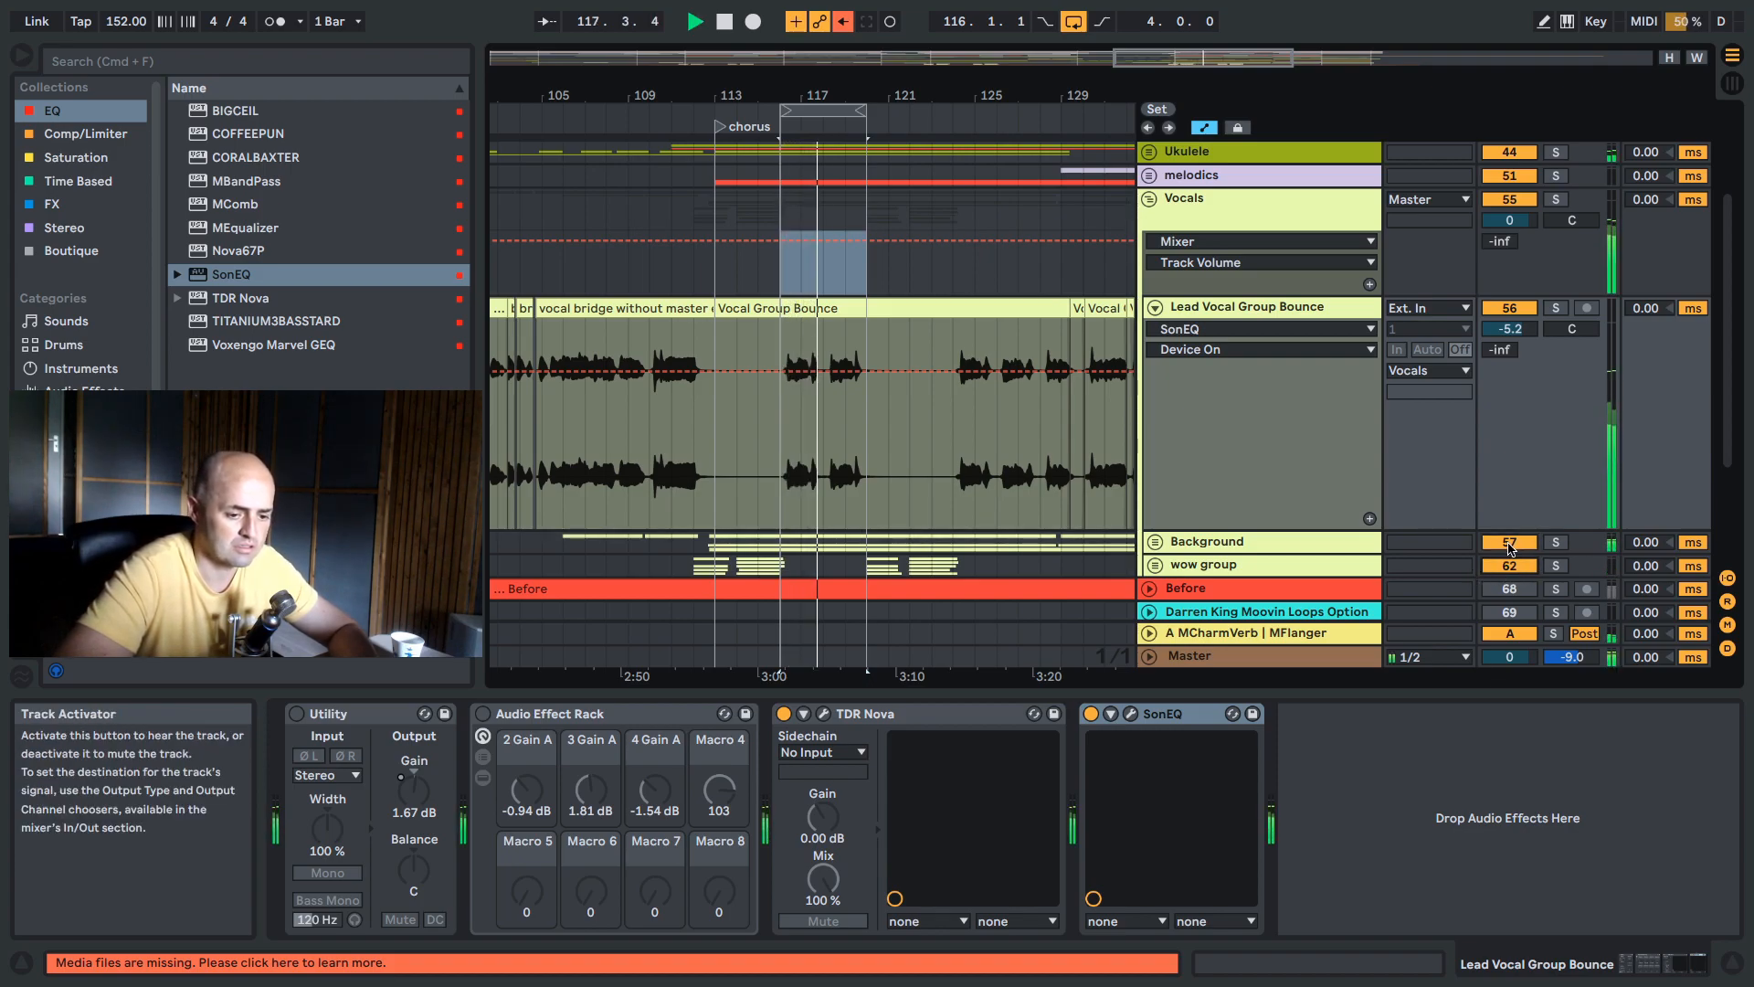
Lower the Background group's volume and raise Lead Vocal Group Bounce to -3.0 dB while the phrase plays.
left_click_drag(1165, 552, 1165, 621)
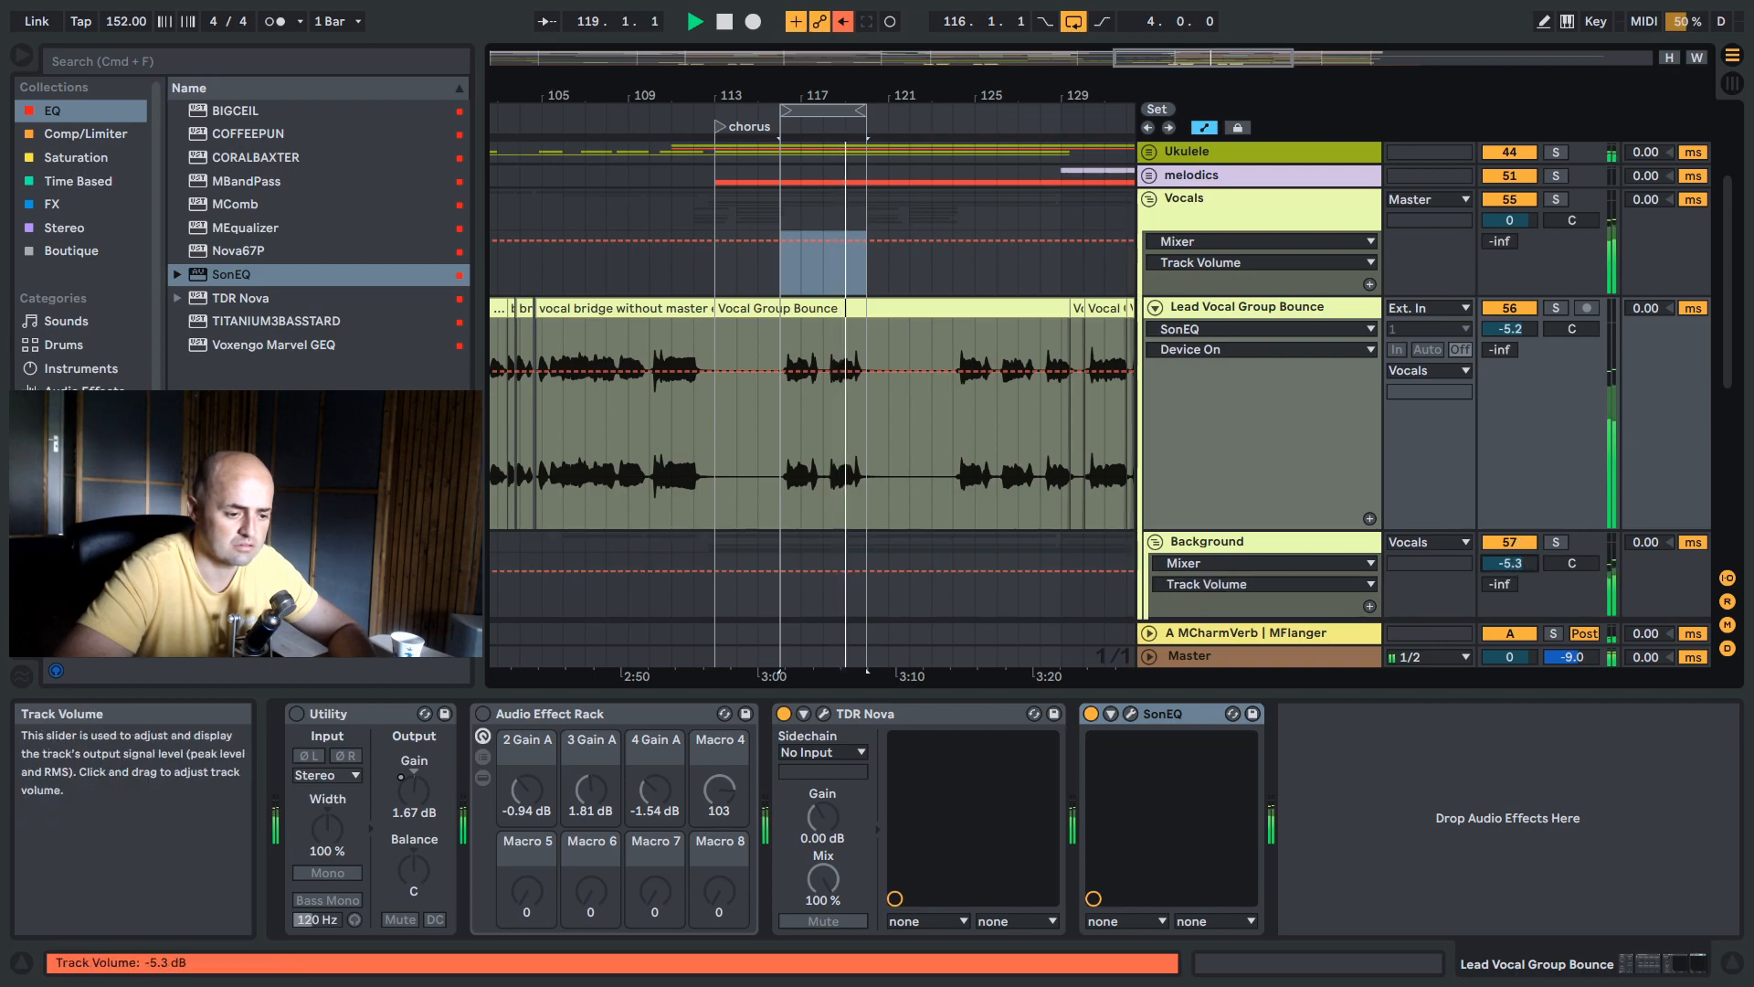
left_click_drag(1509, 564, 1510, 574)
left_click(1156, 542)
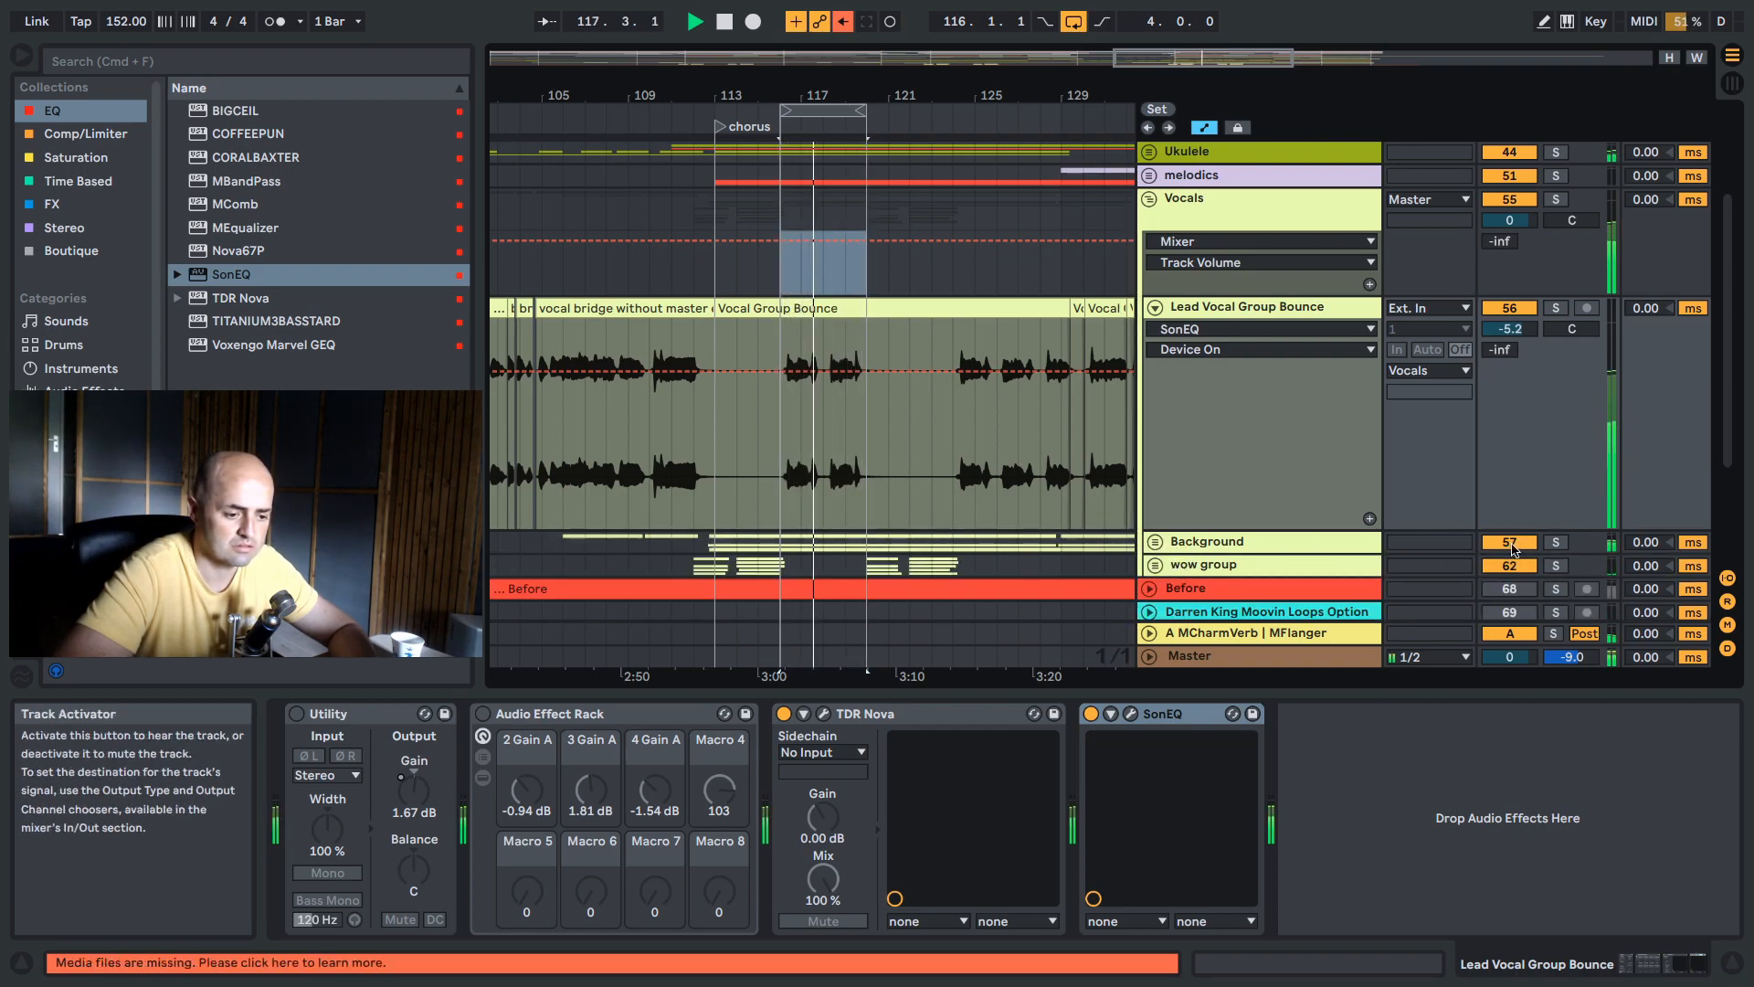
left_click_drag(1509, 329, 1510, 309)
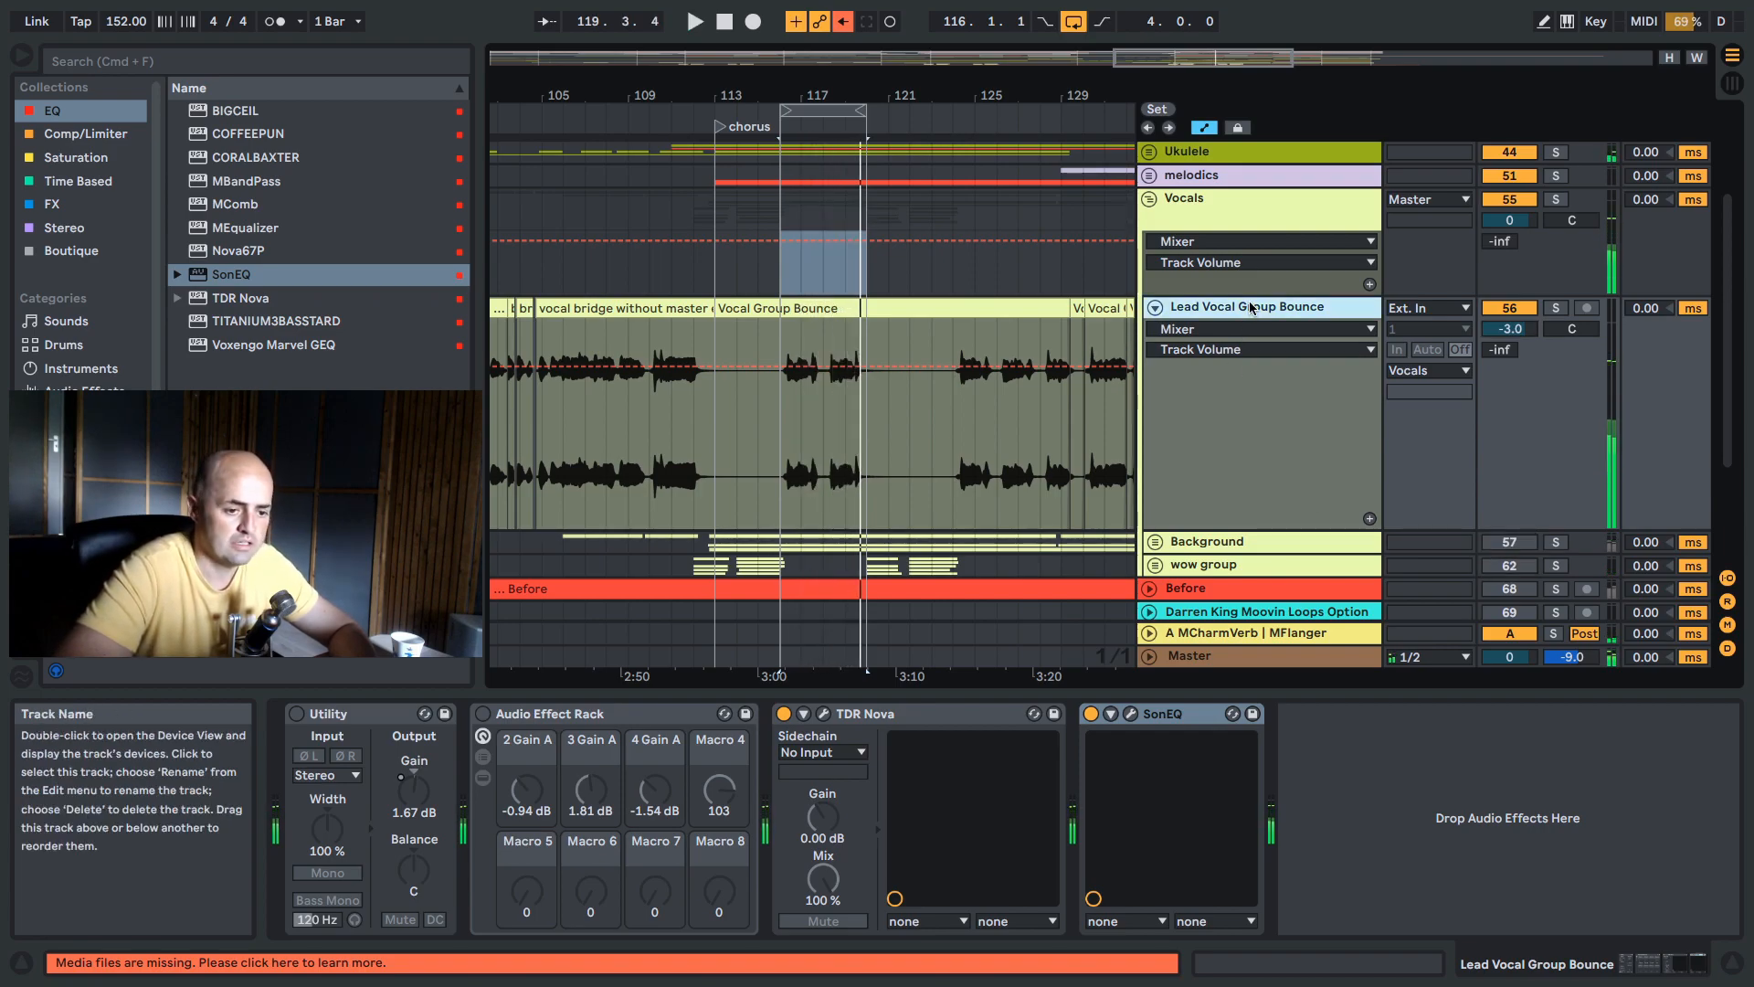
key("space")
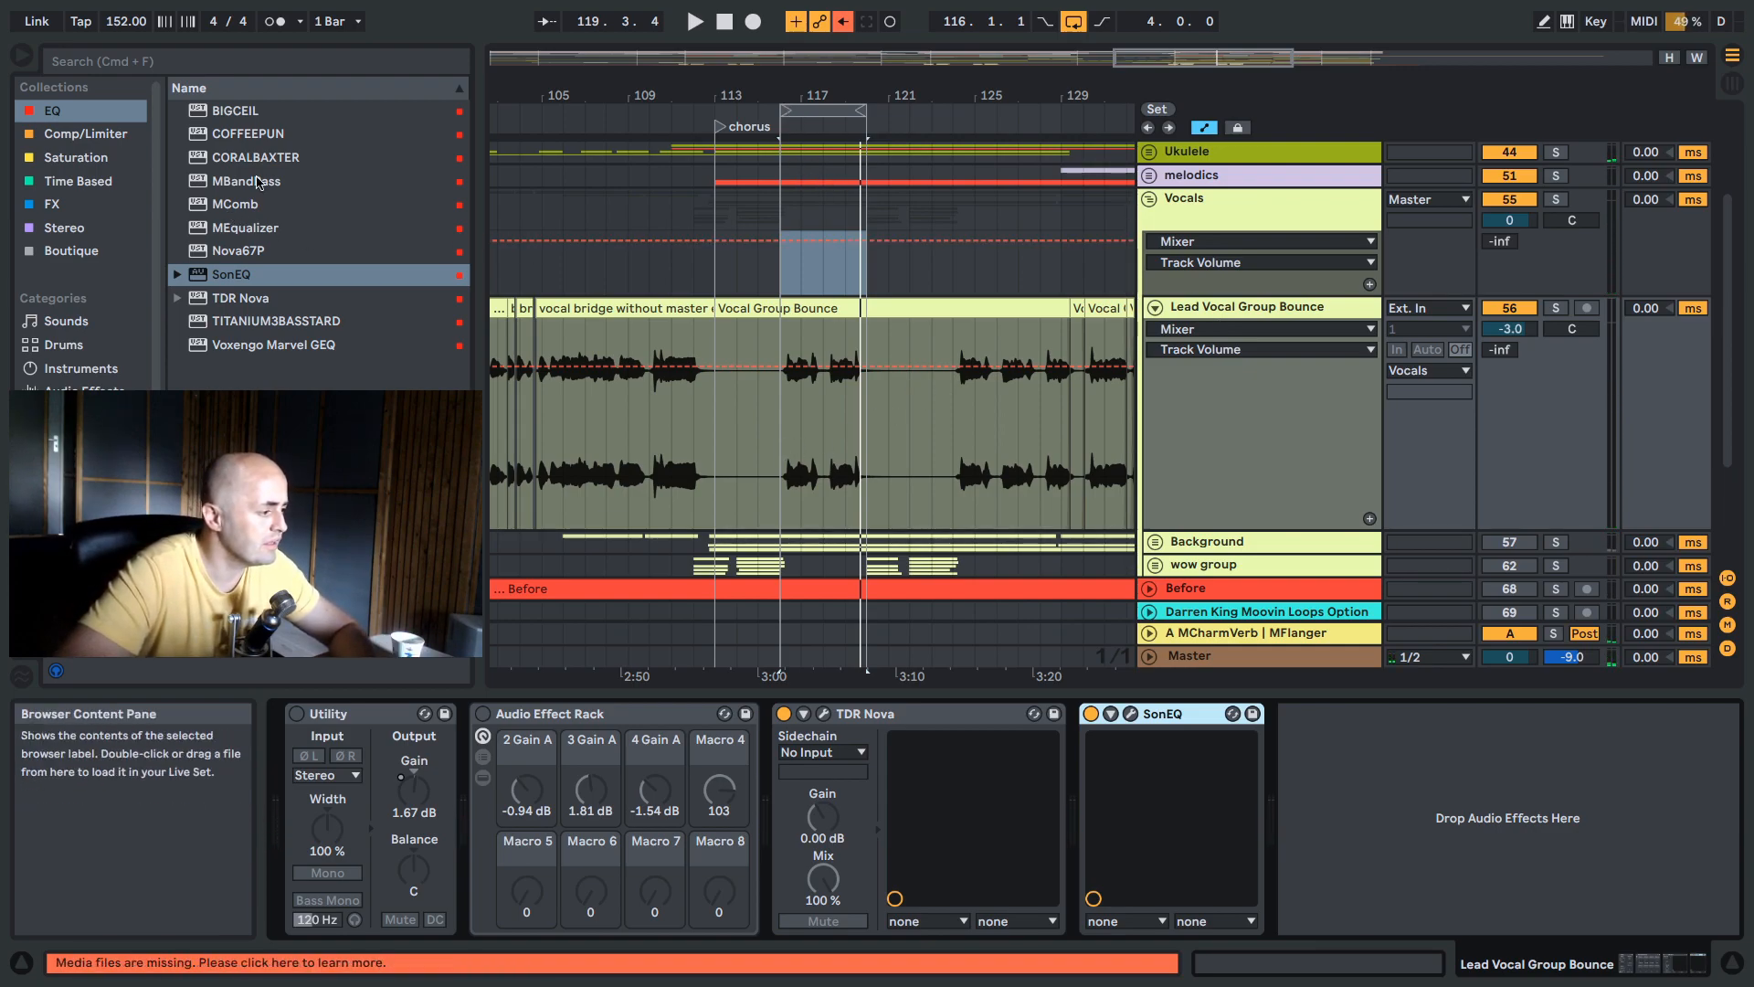
Add MConvolutionEZ from the Time Based collection after SonEQ on the Lead Vocal Group Bounce track.
left_click(82, 183)
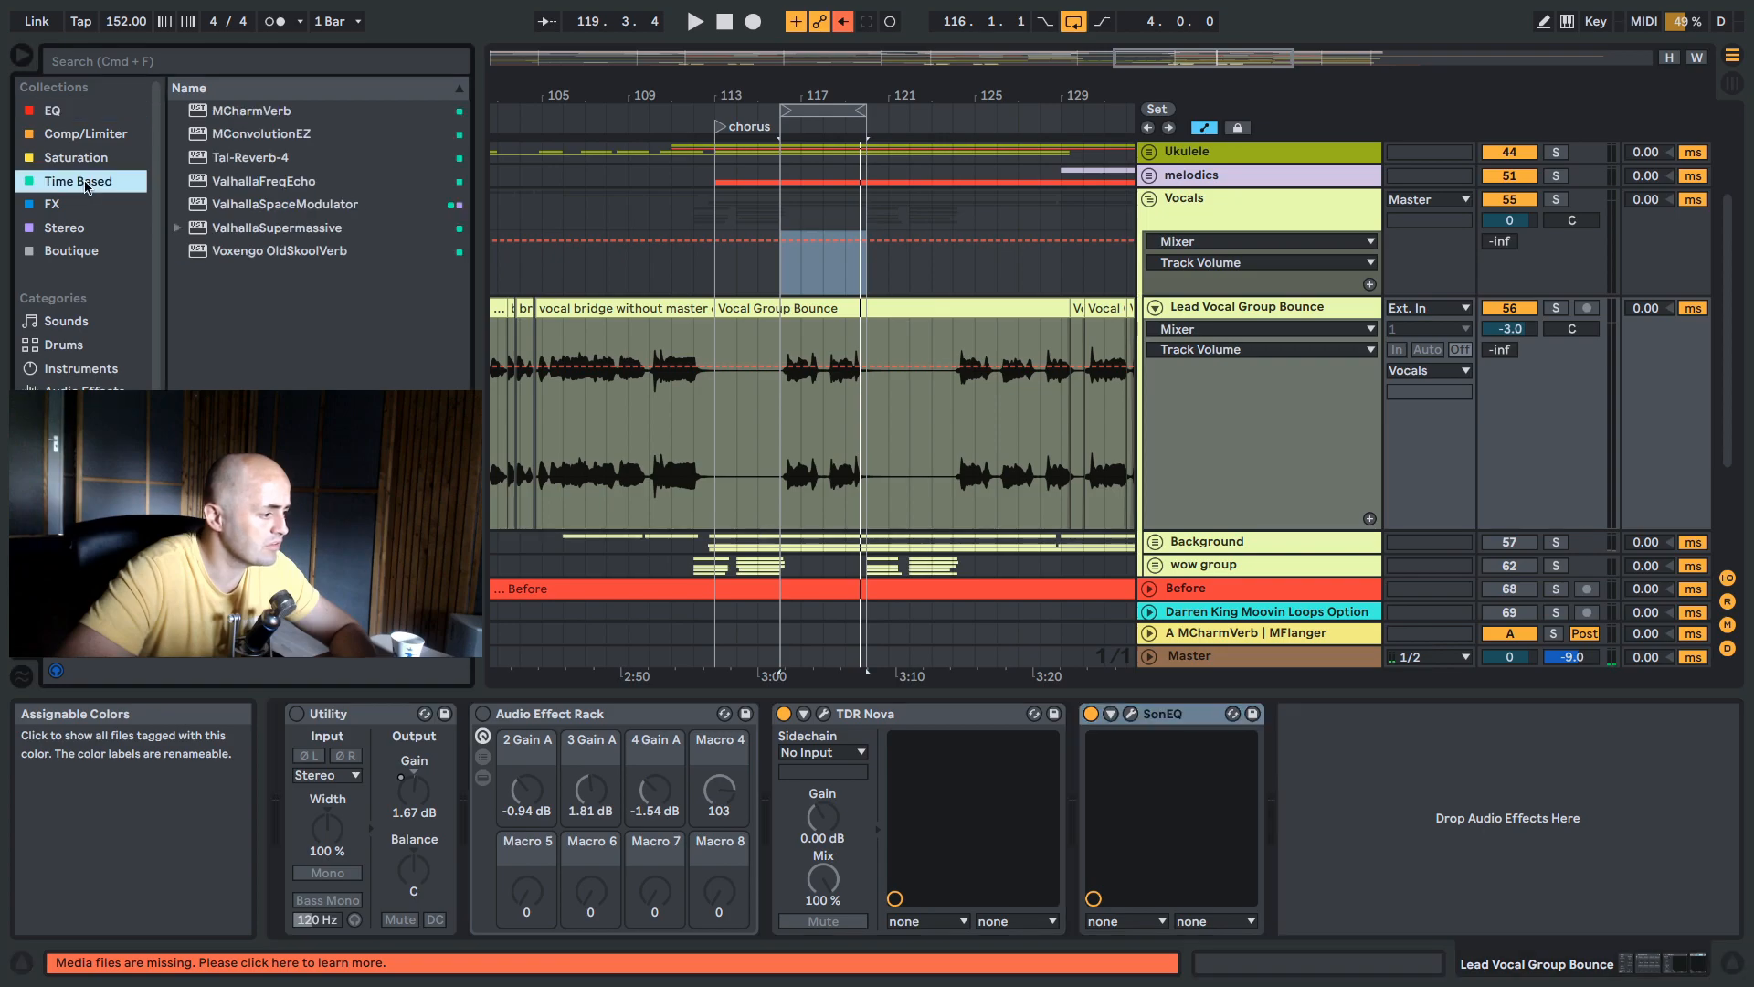
left_click(208, 136)
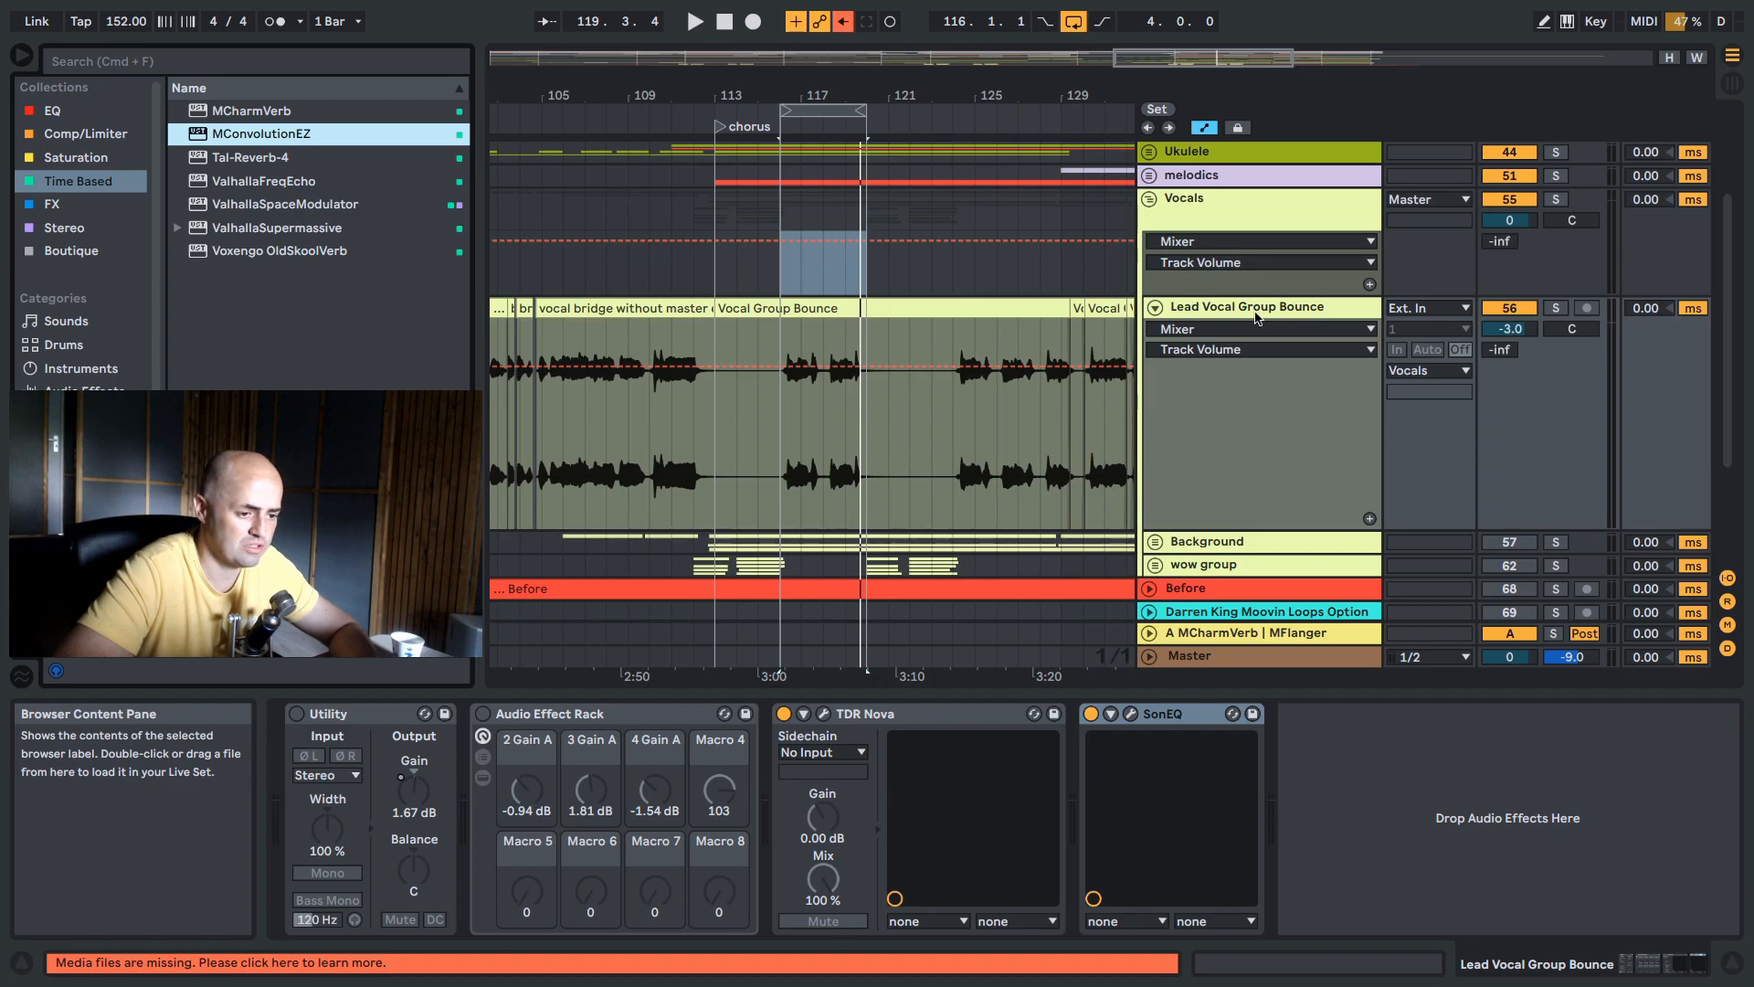
left_click_drag(834, 402, 869, 296)
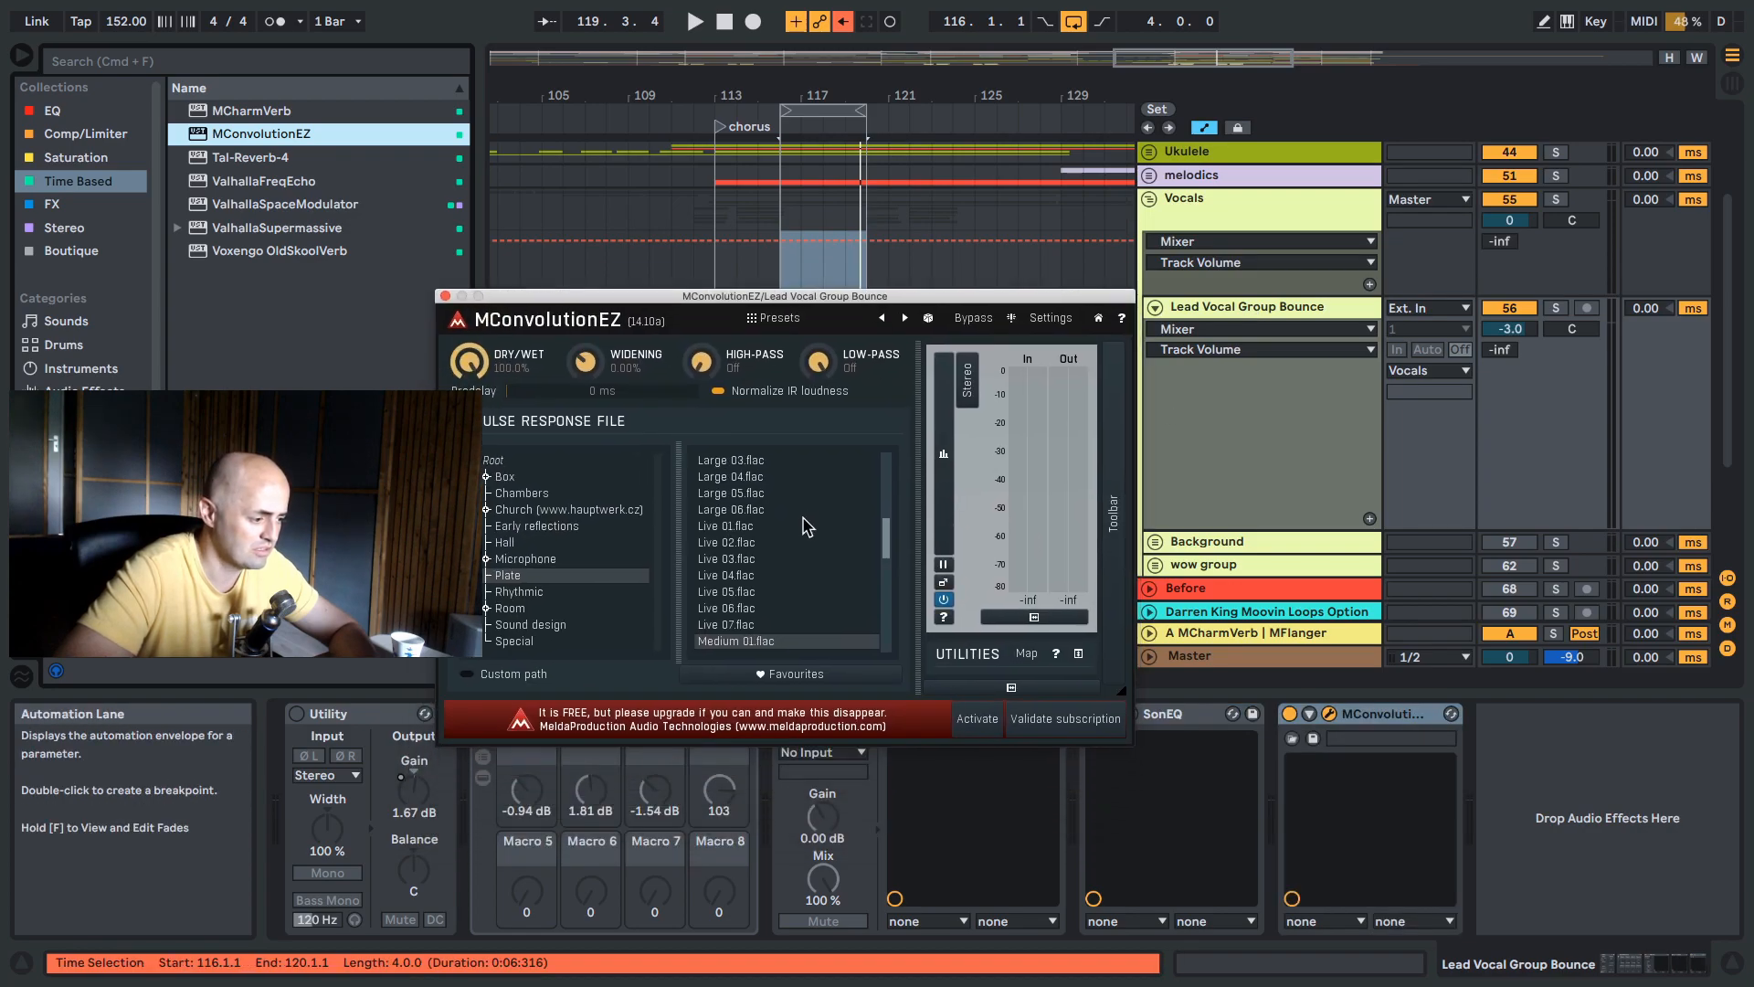
left_click_drag(712, 299, 757, 271)
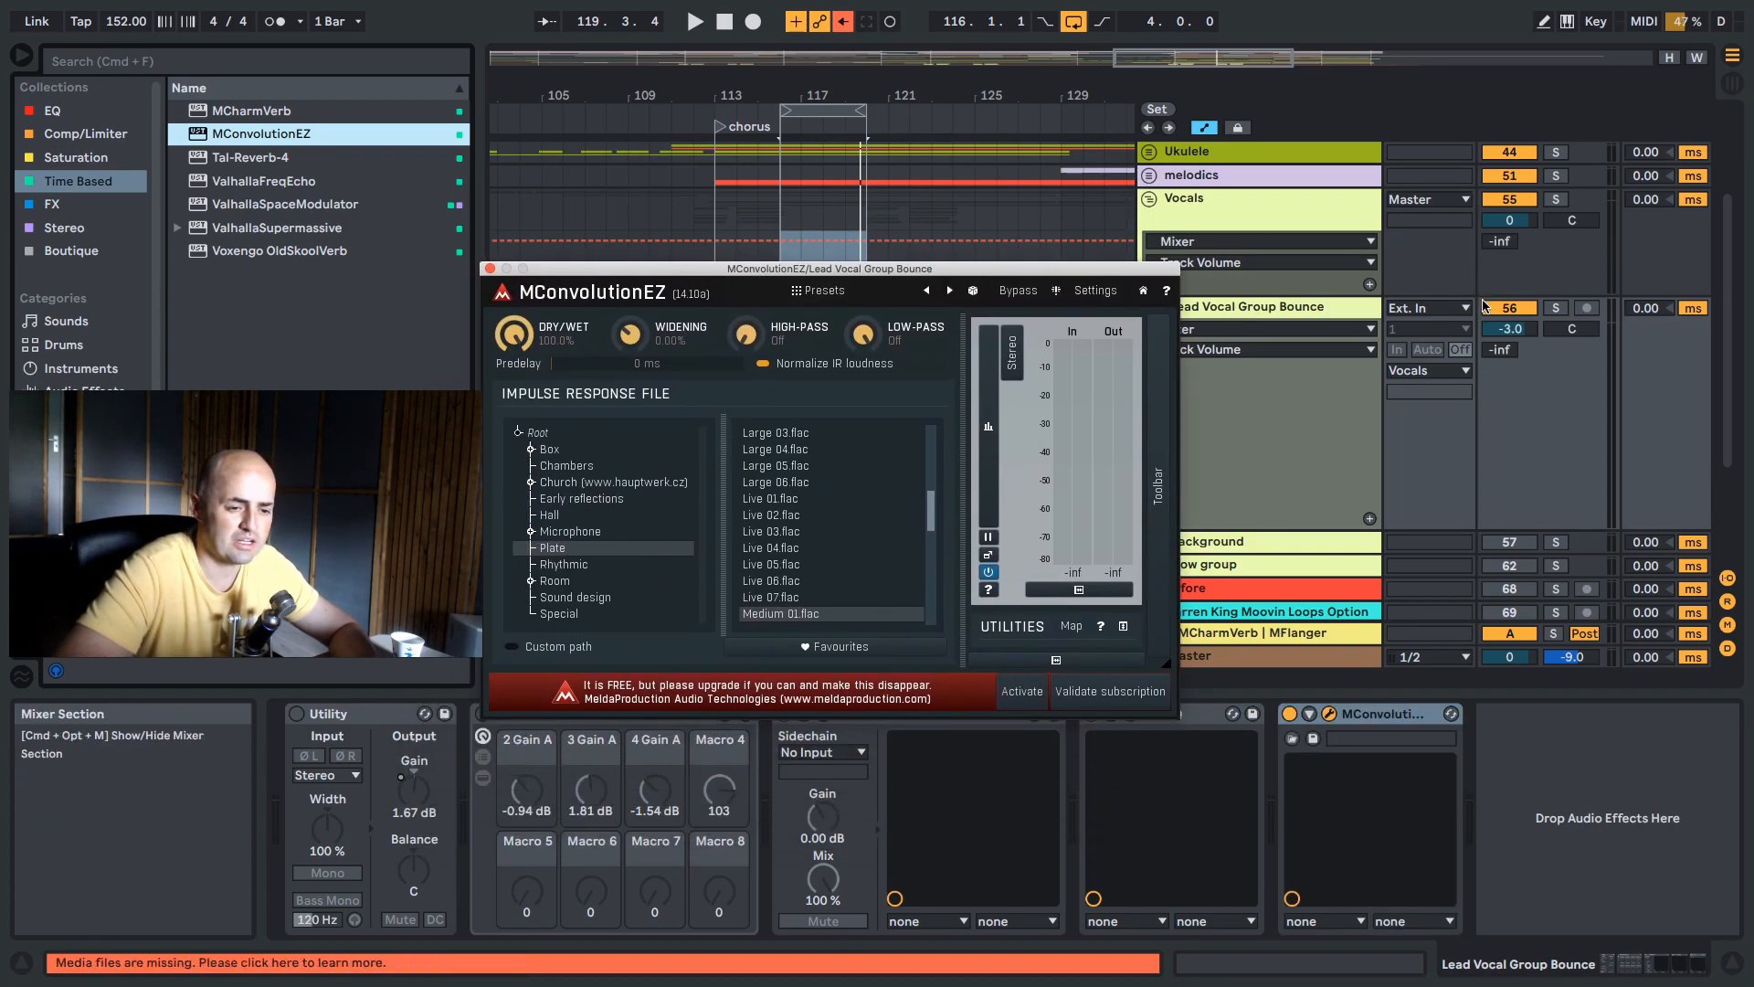
Extend the loop to eight bars from 113.1.1 to 121.1.1 and play it through MConvolutionEZ.
left_click_drag(780, 109, 716, 110)
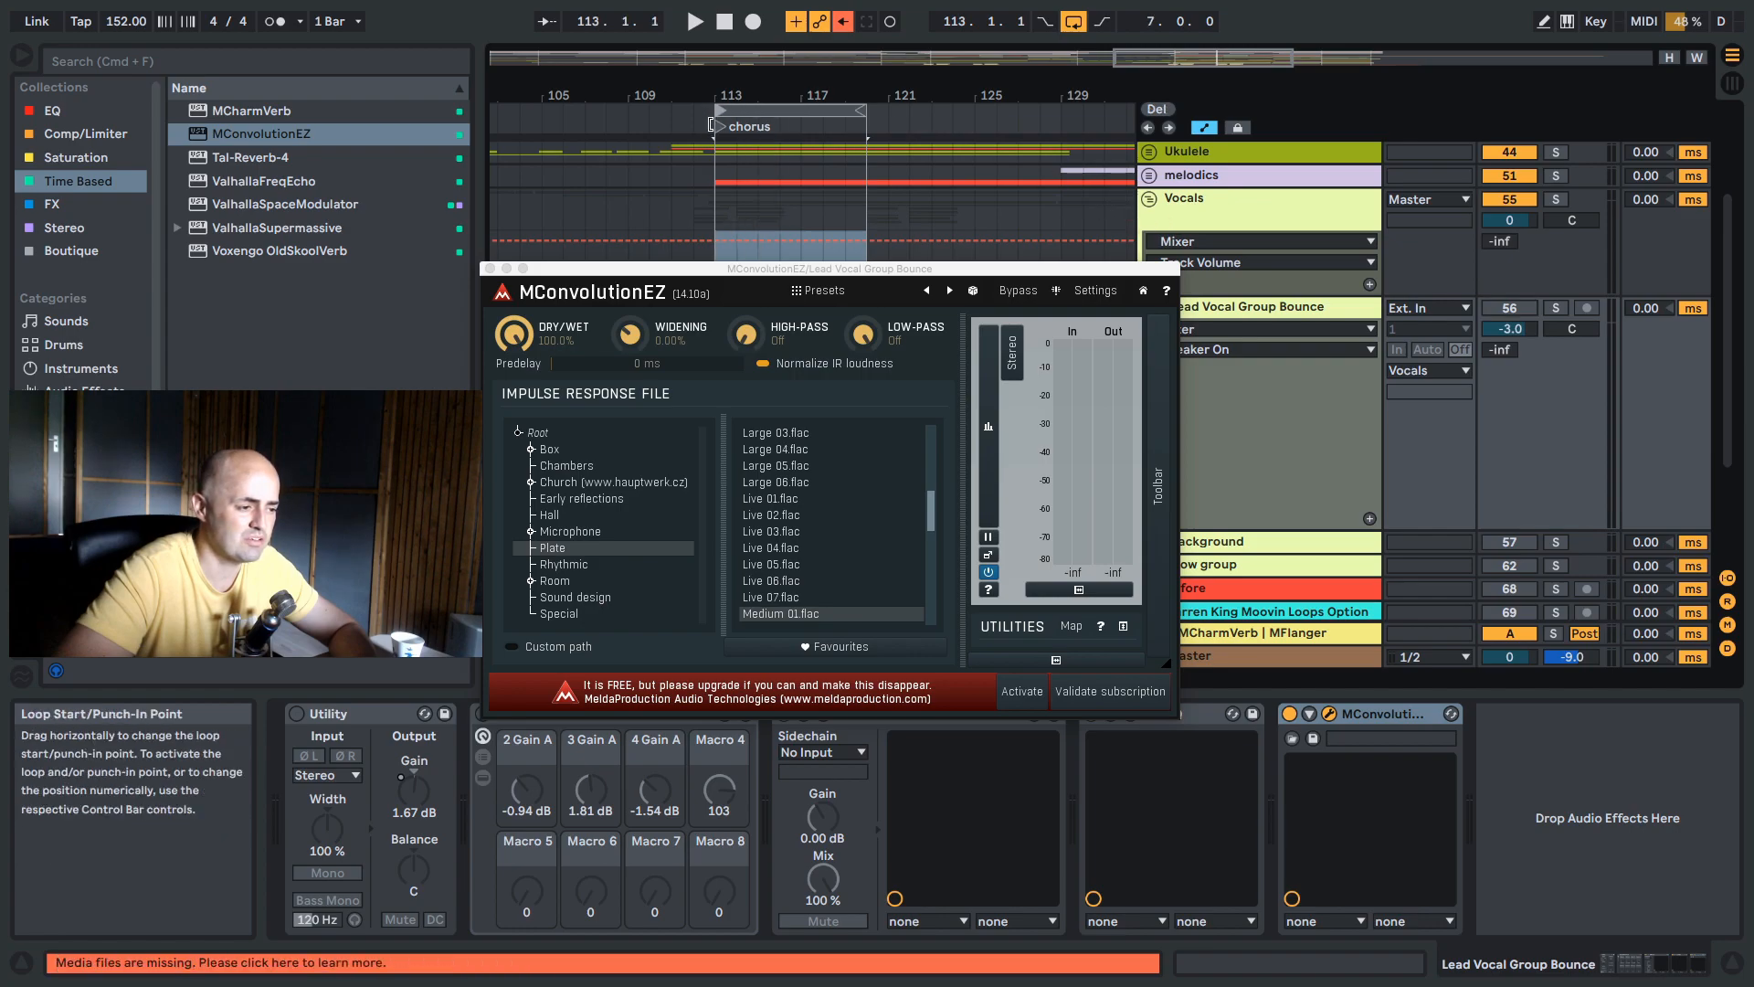
key("space")
left_click_drag(860, 111, 882, 116)
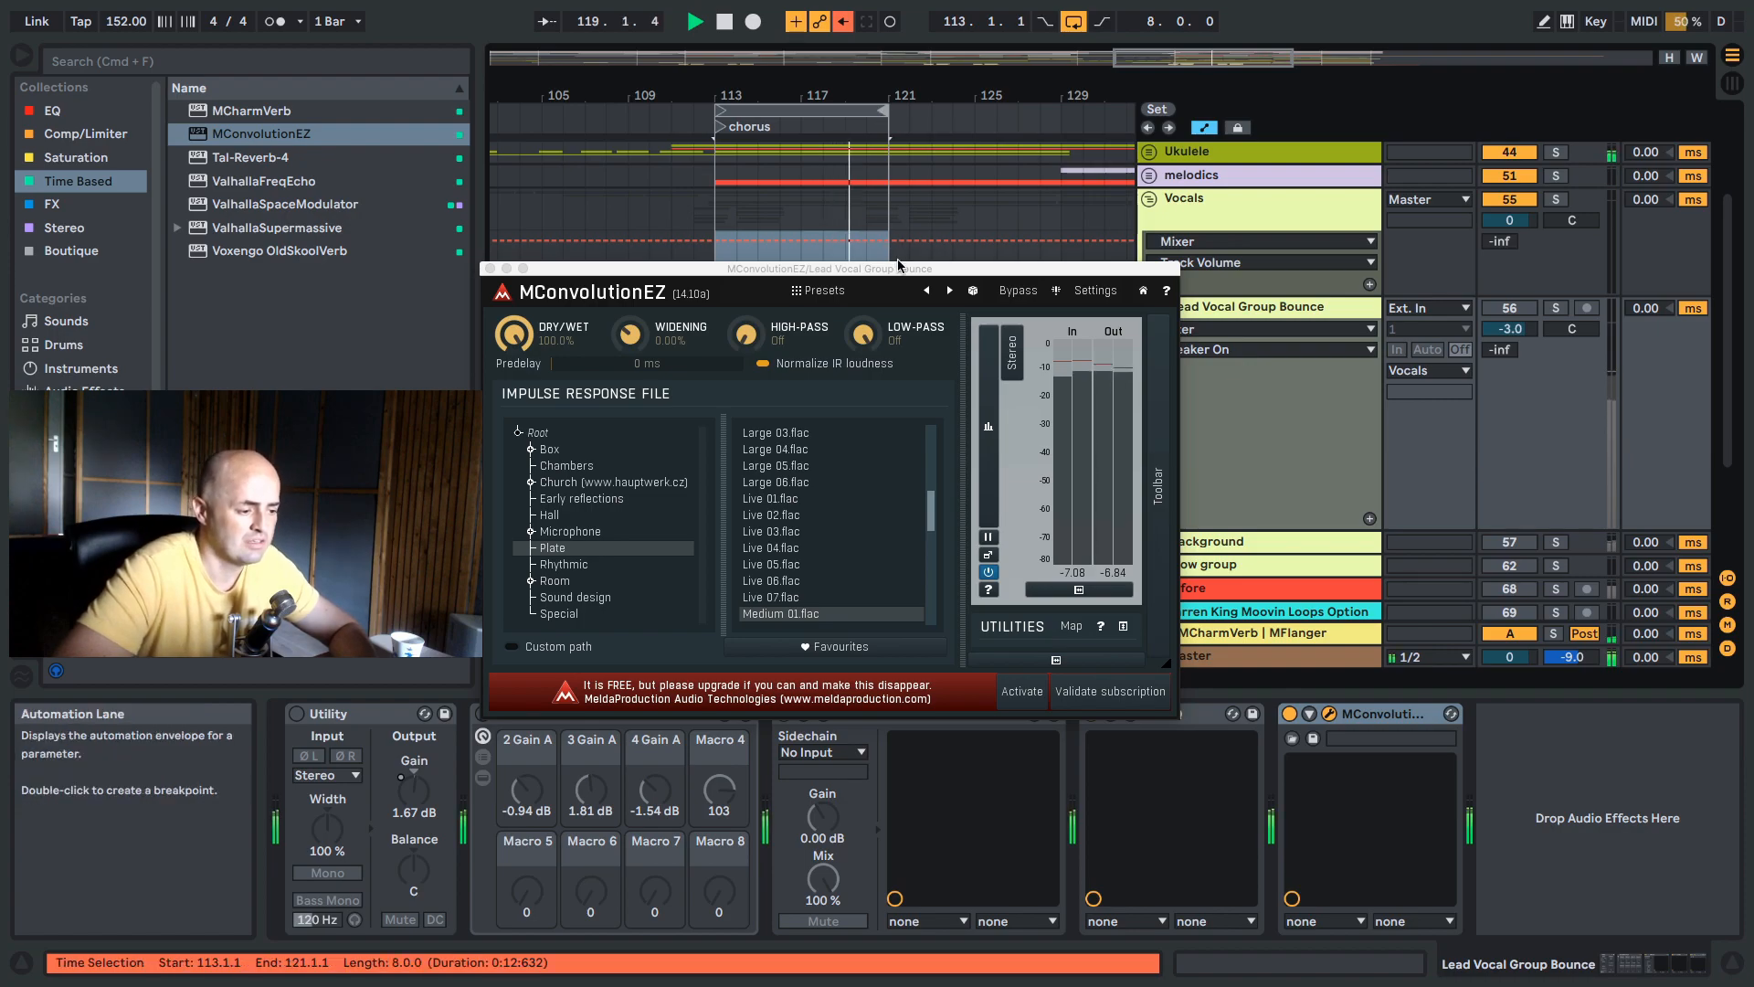
Stop playback, browse MConvolutionEZ's Chambers and Room impulse responses, and load Vocal room.flac from Room.
key("space")
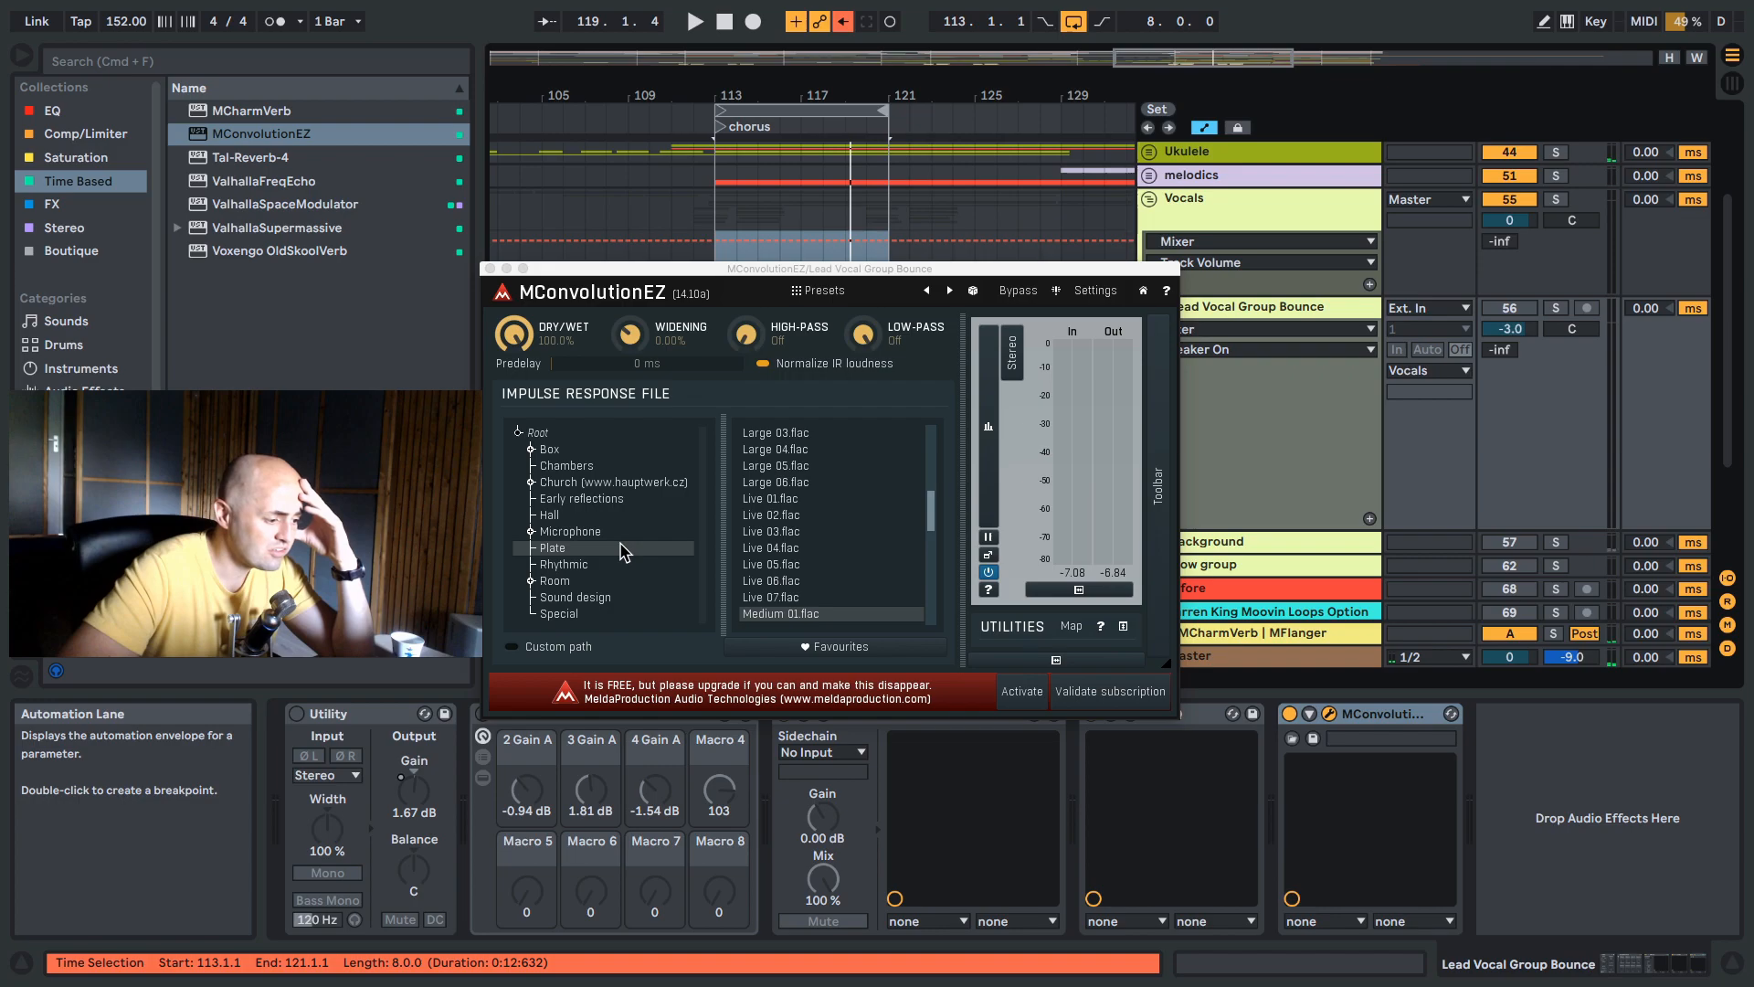
left_click(577, 481)
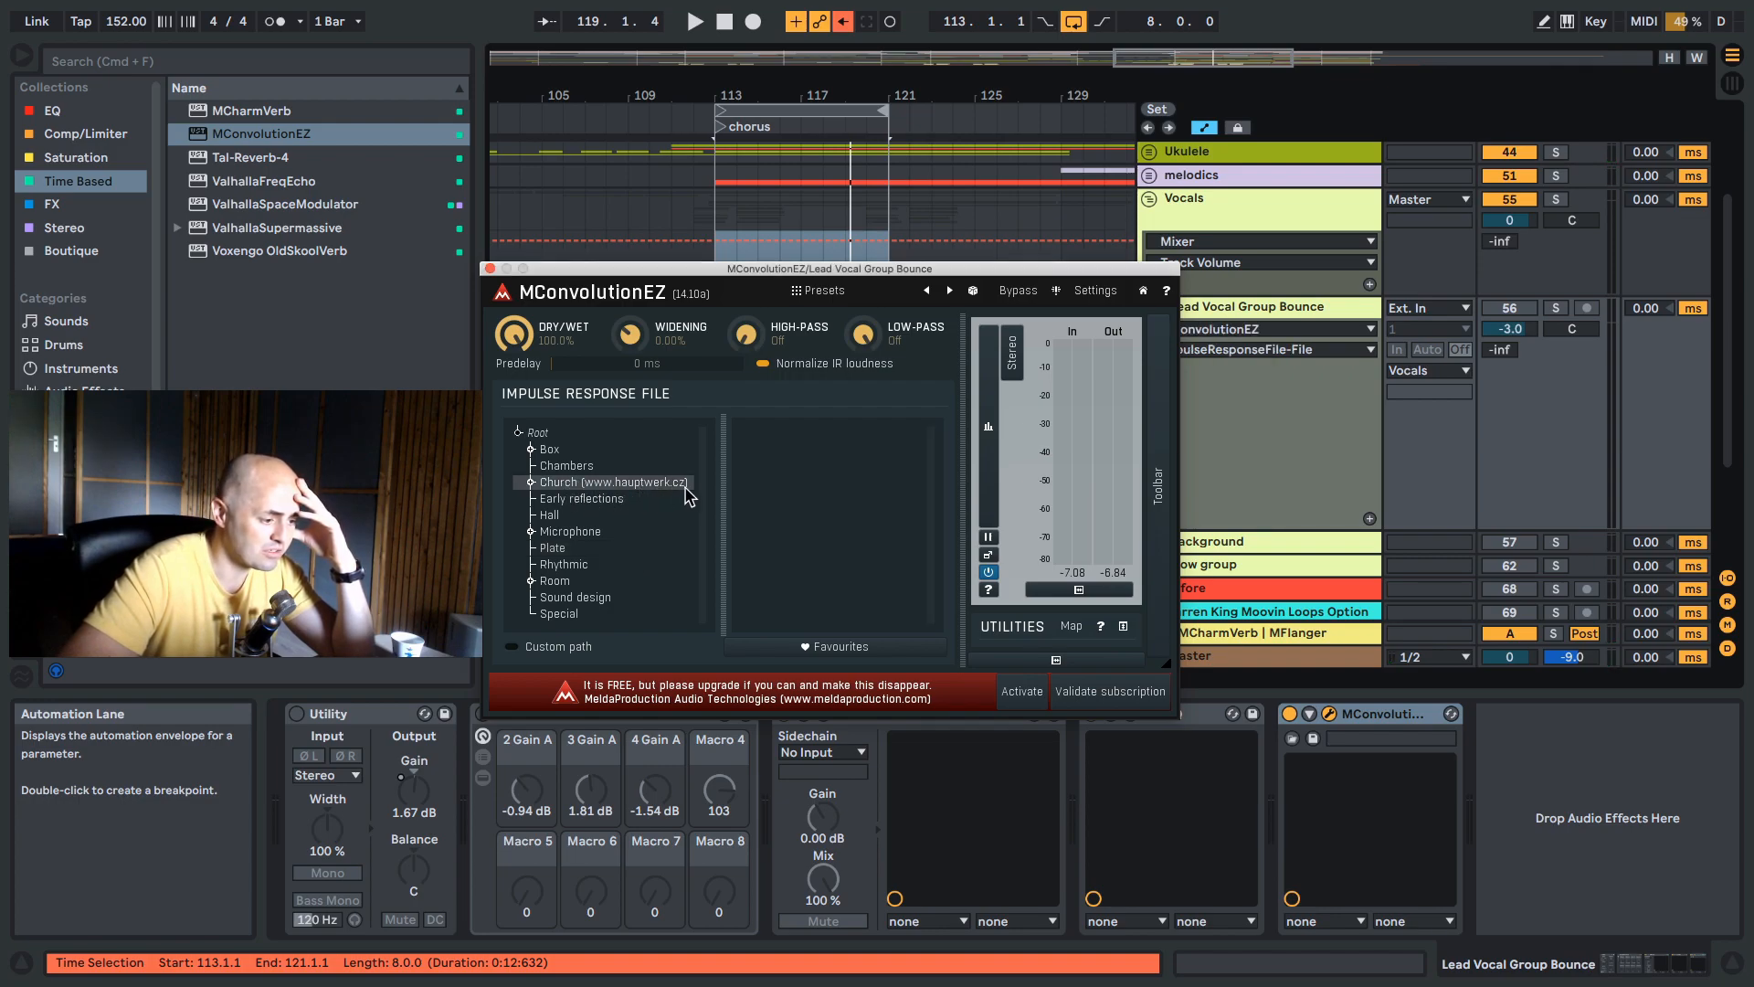
left_click(568, 467)
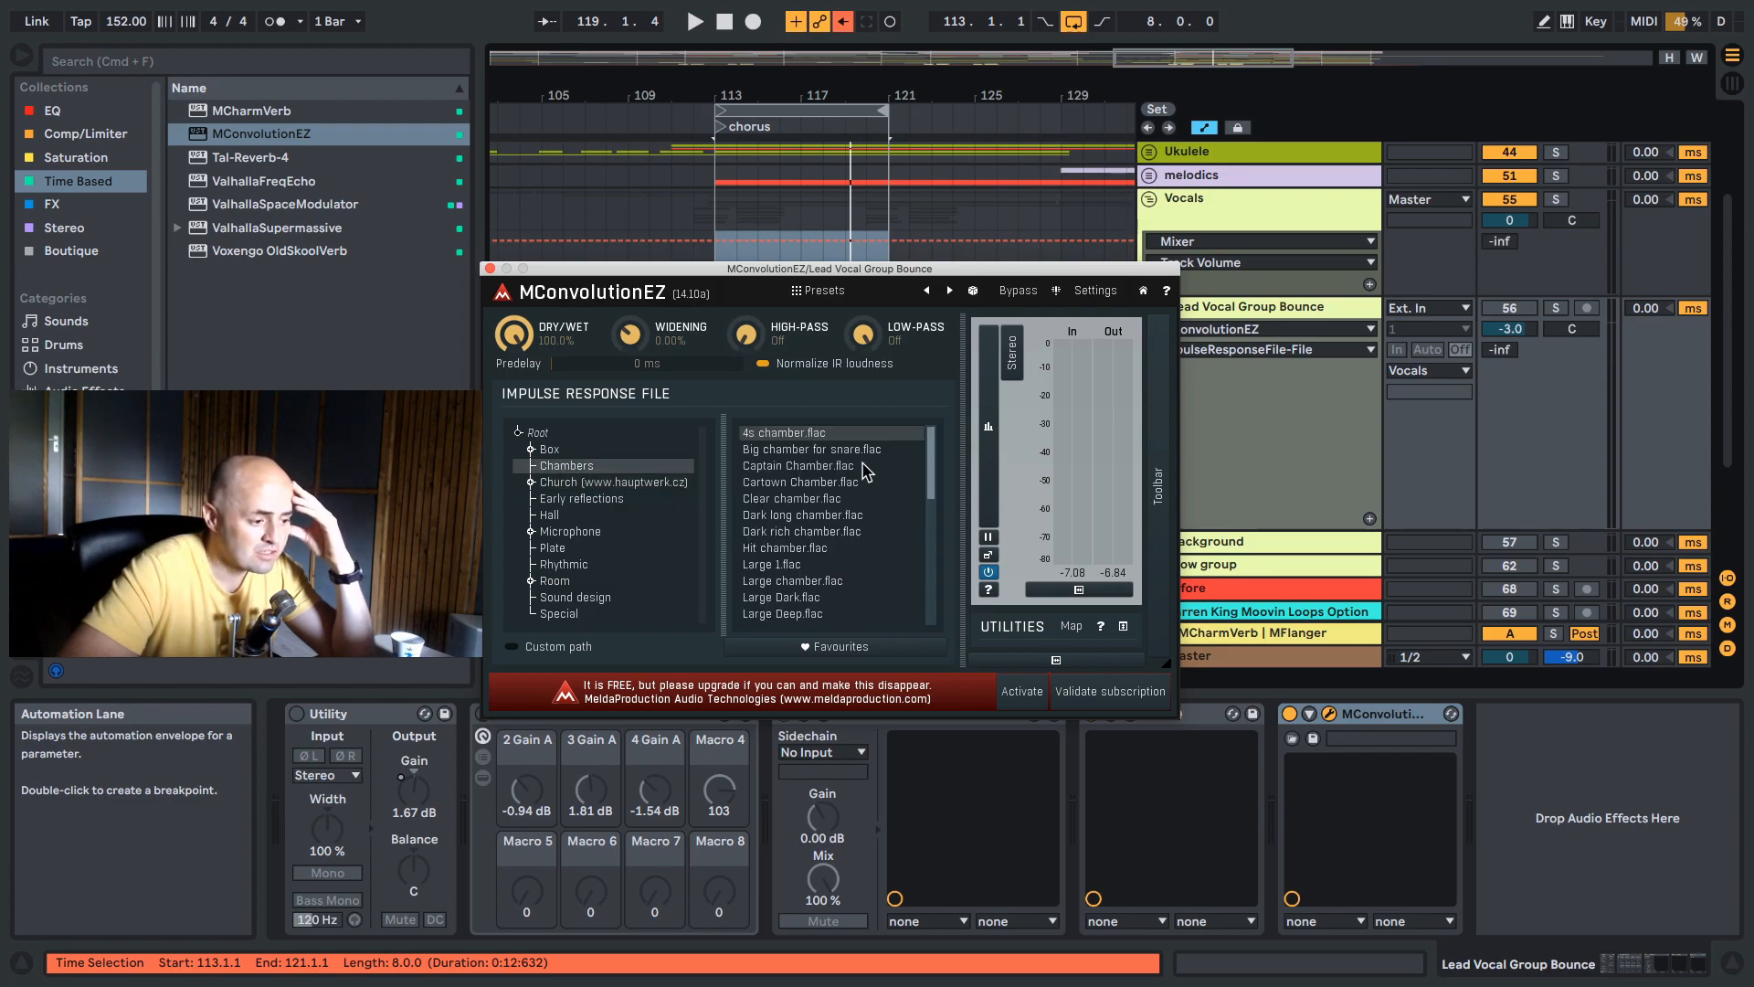
scroll(858, 485, "down", 5)
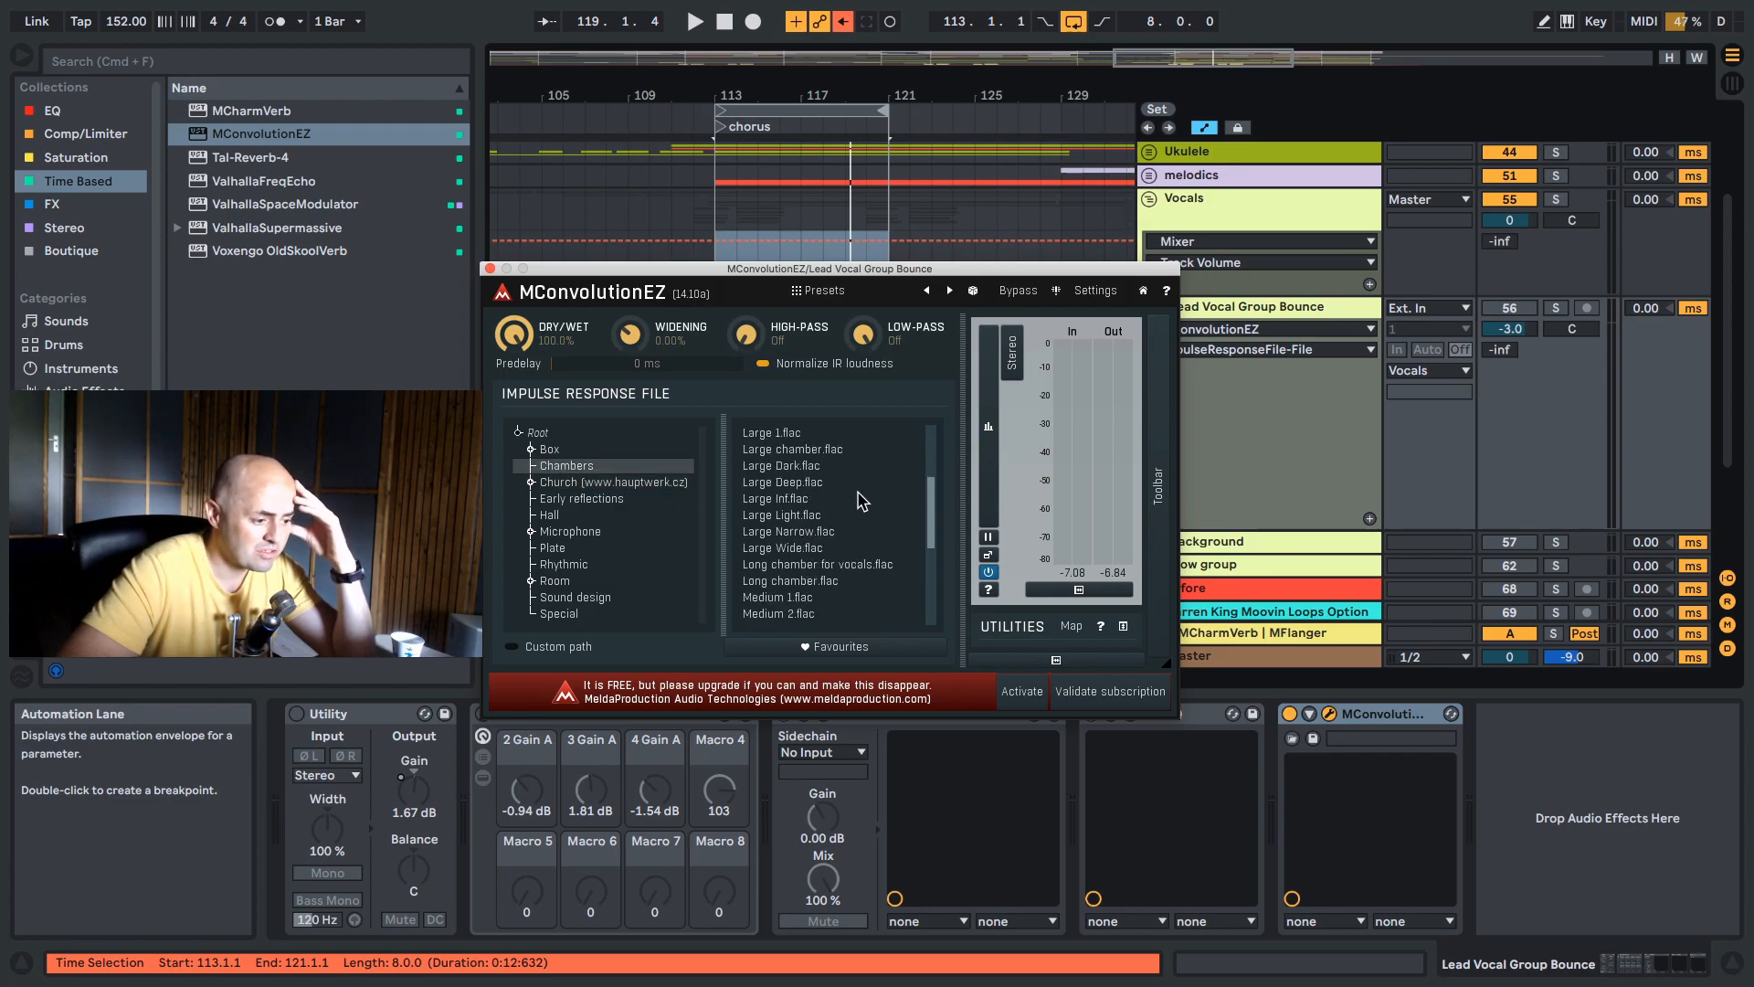
scroll(859, 498, "down", 3)
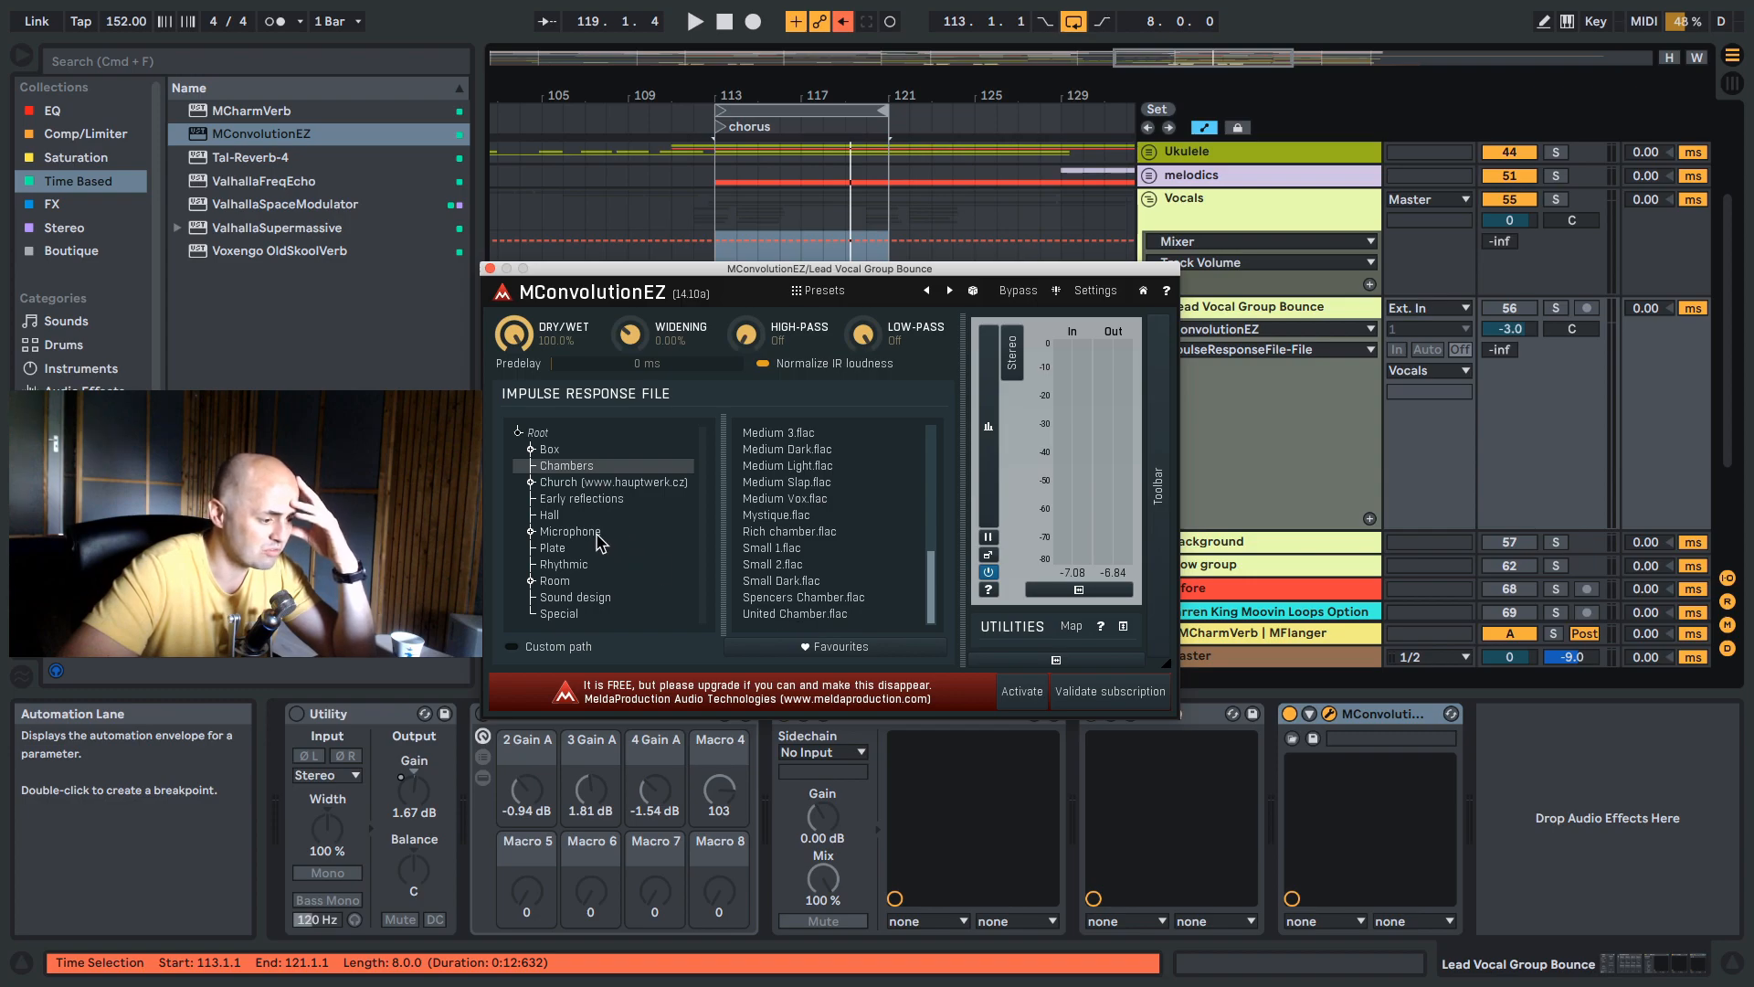
left_click(576, 582)
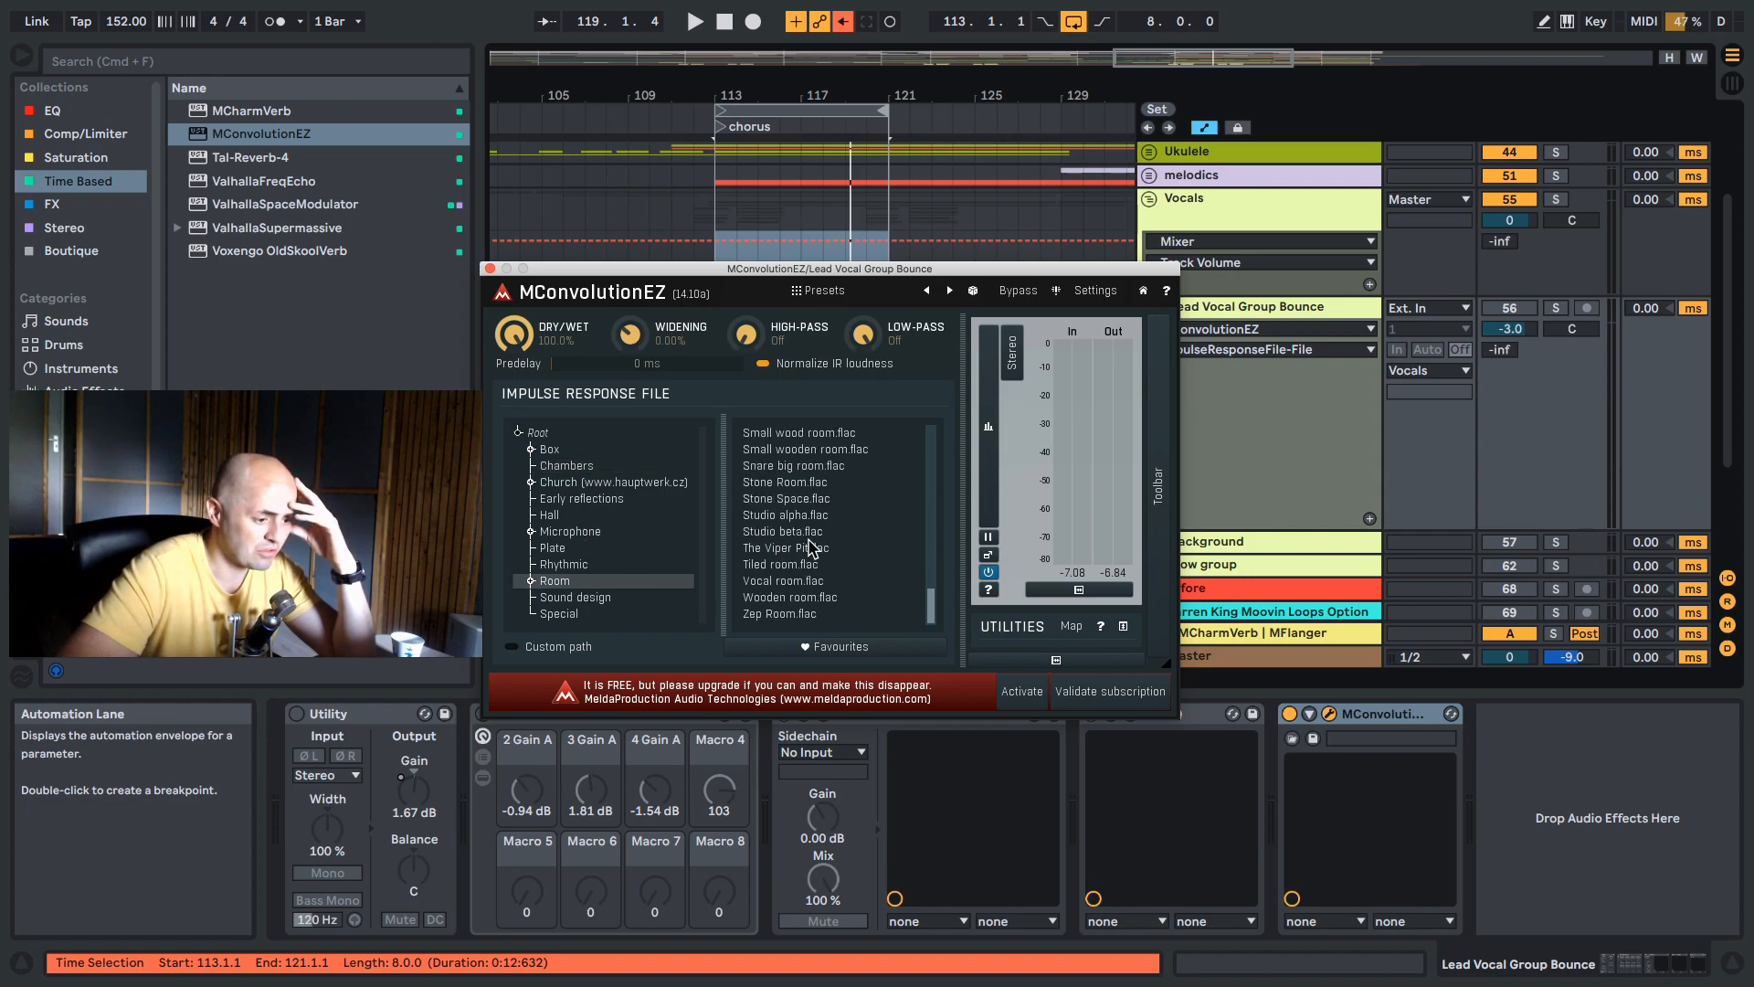
left_click(791, 583)
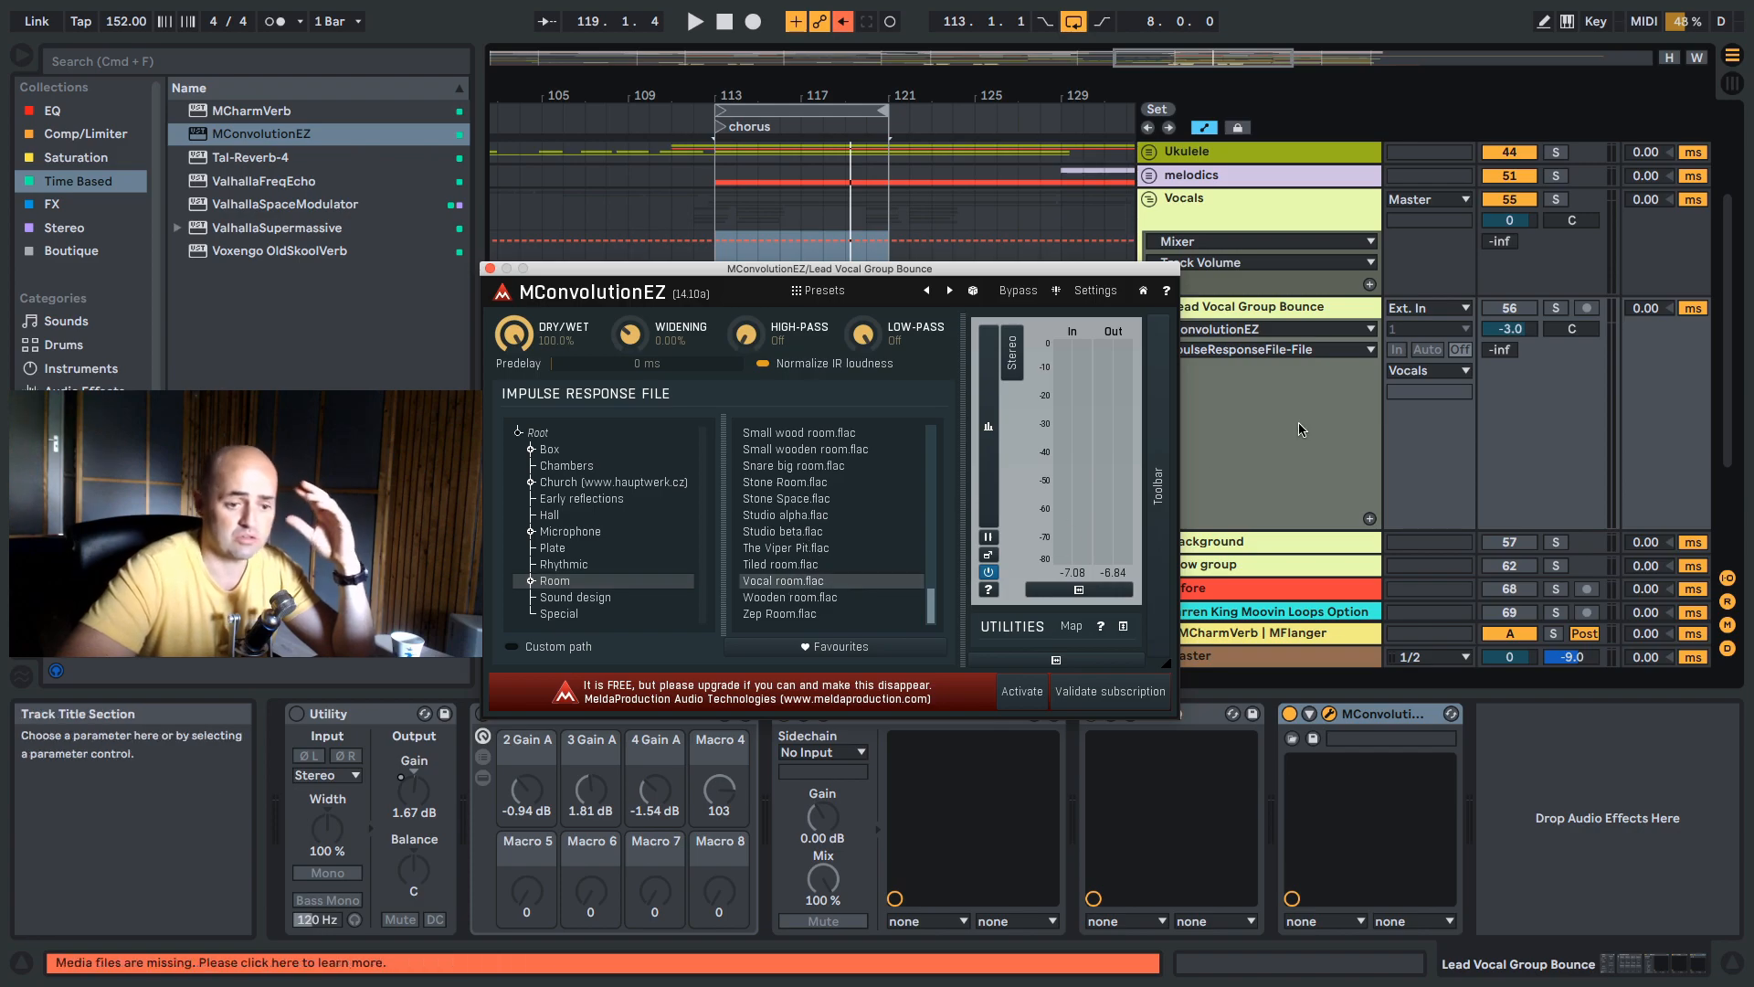
Solo Lead Vocal Group Bounce and play it with the loop shortened to five bars, from 116.1.1 to 121.1.1.
left_click(1557, 200)
key("space")
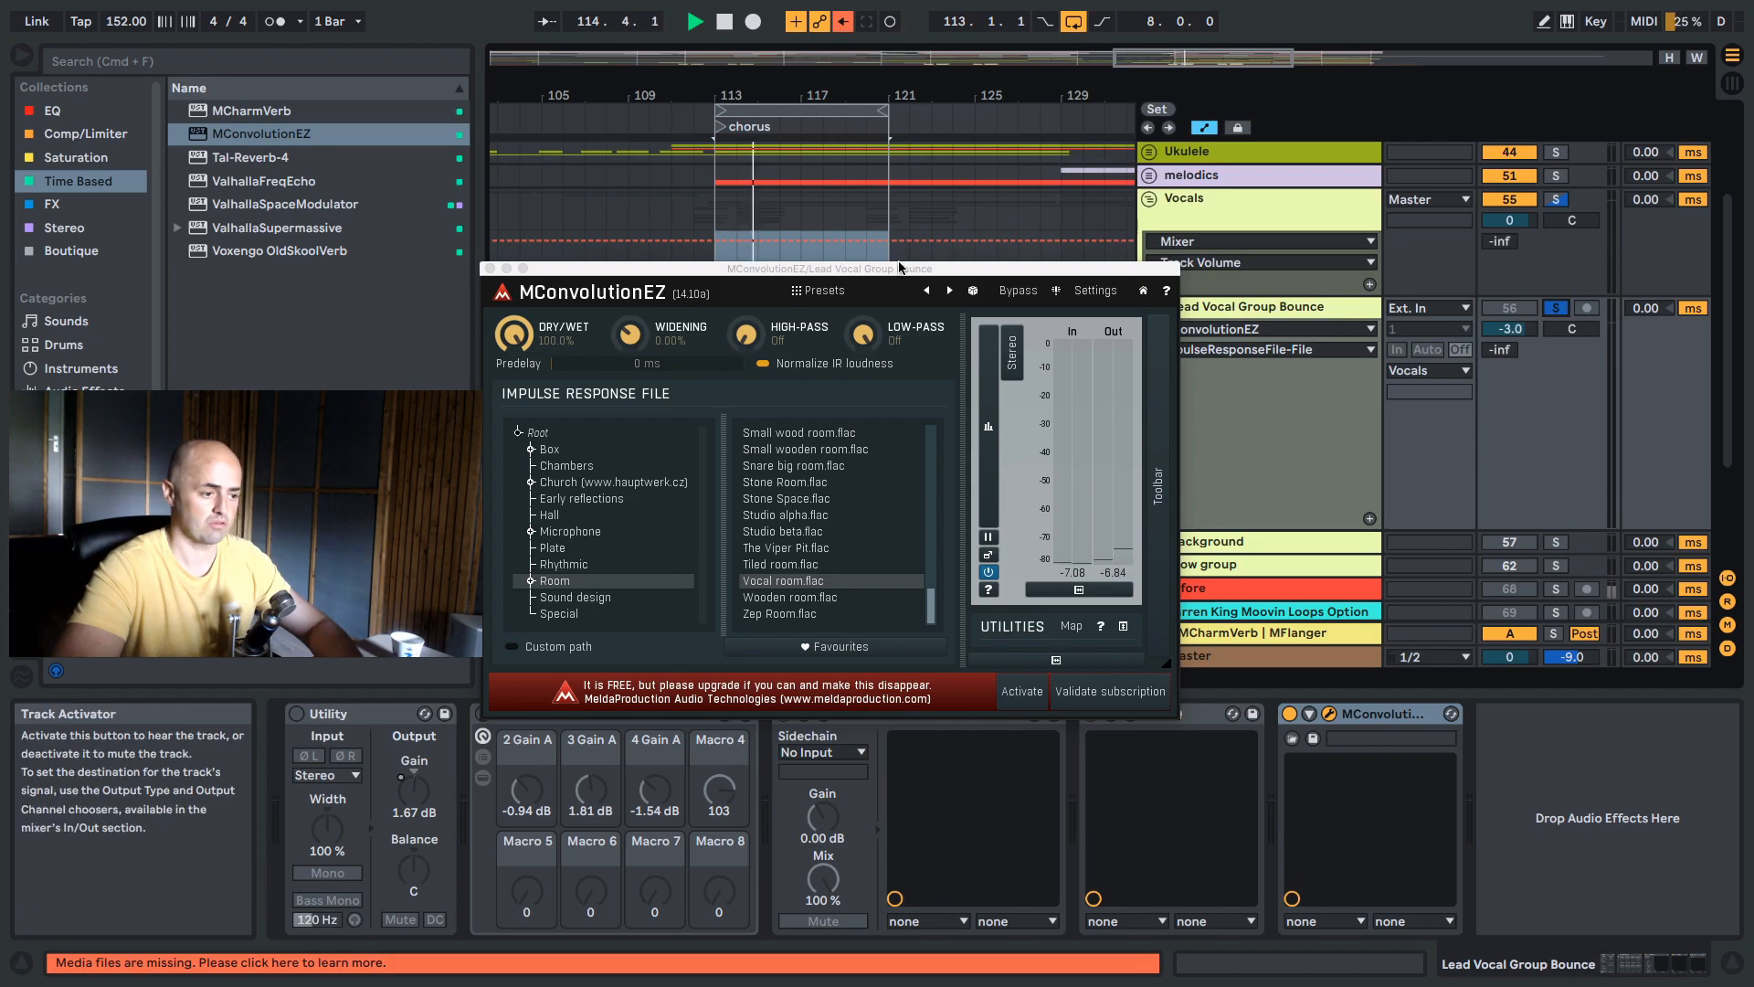
left_click_drag(855, 272, 837, 475)
left_click_drag(718, 111, 782, 137)
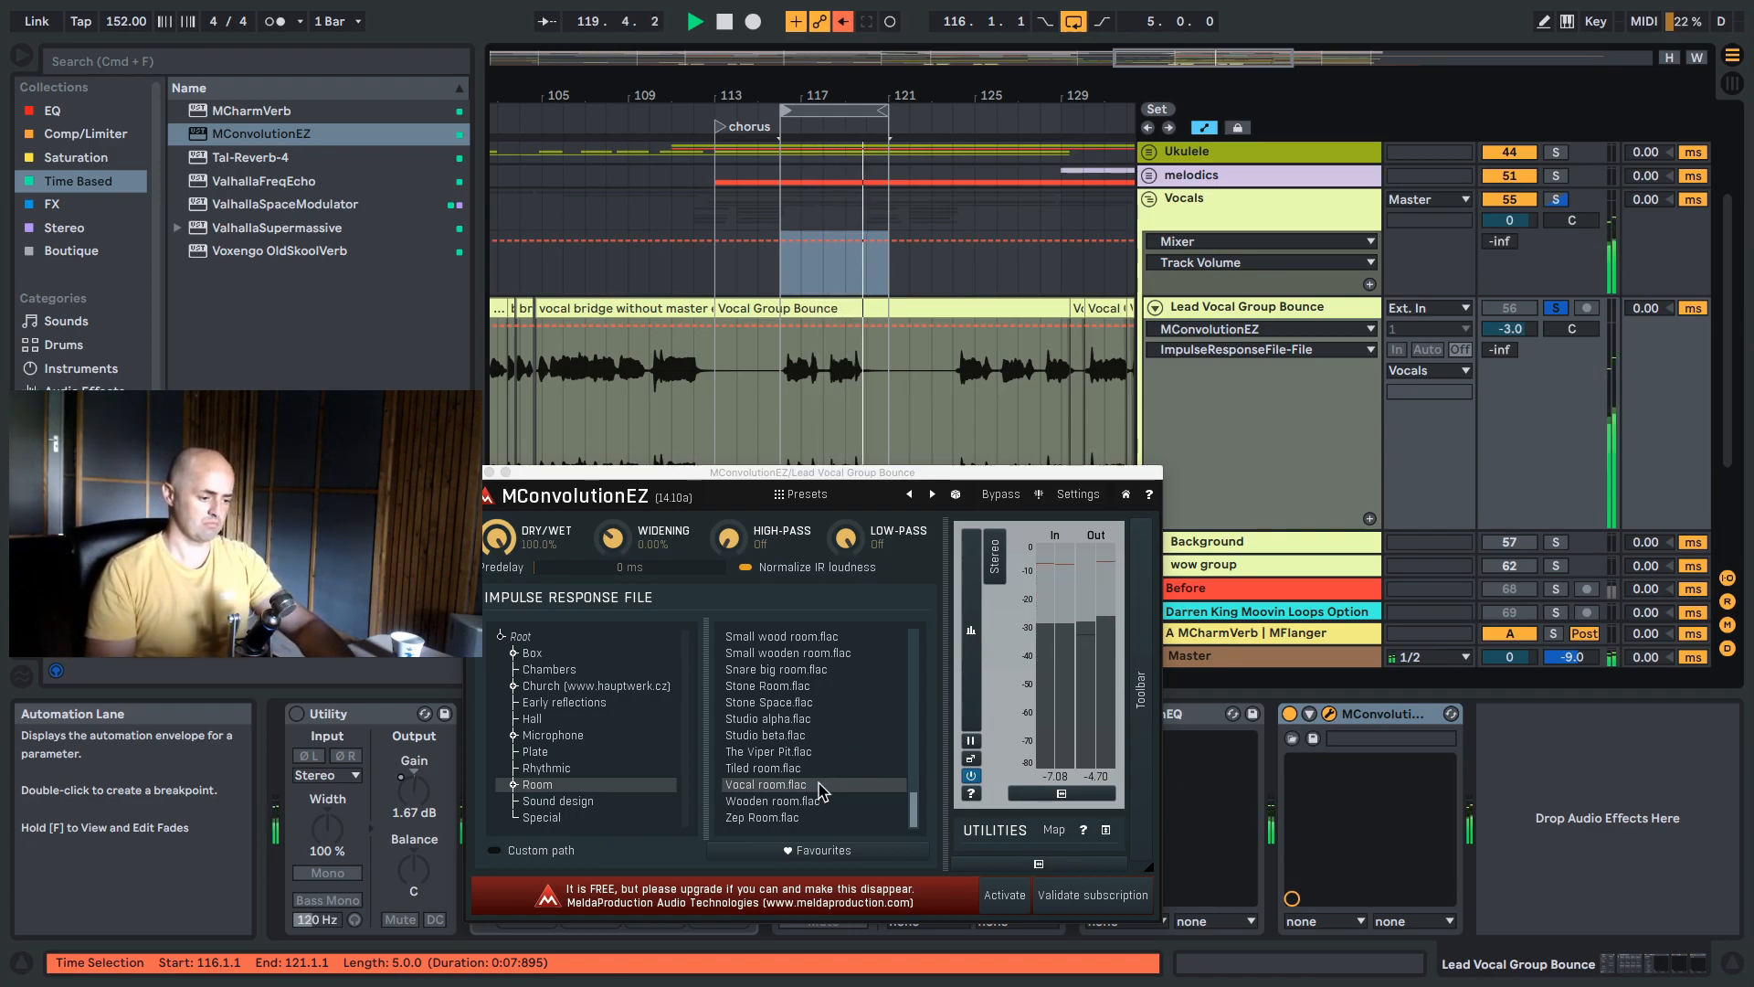
Audition the Room impulse responses Large 01.flac, Large 02.flac and Large 03.flac on the soloed lead vocal.
scroll(820, 792, "up", 5)
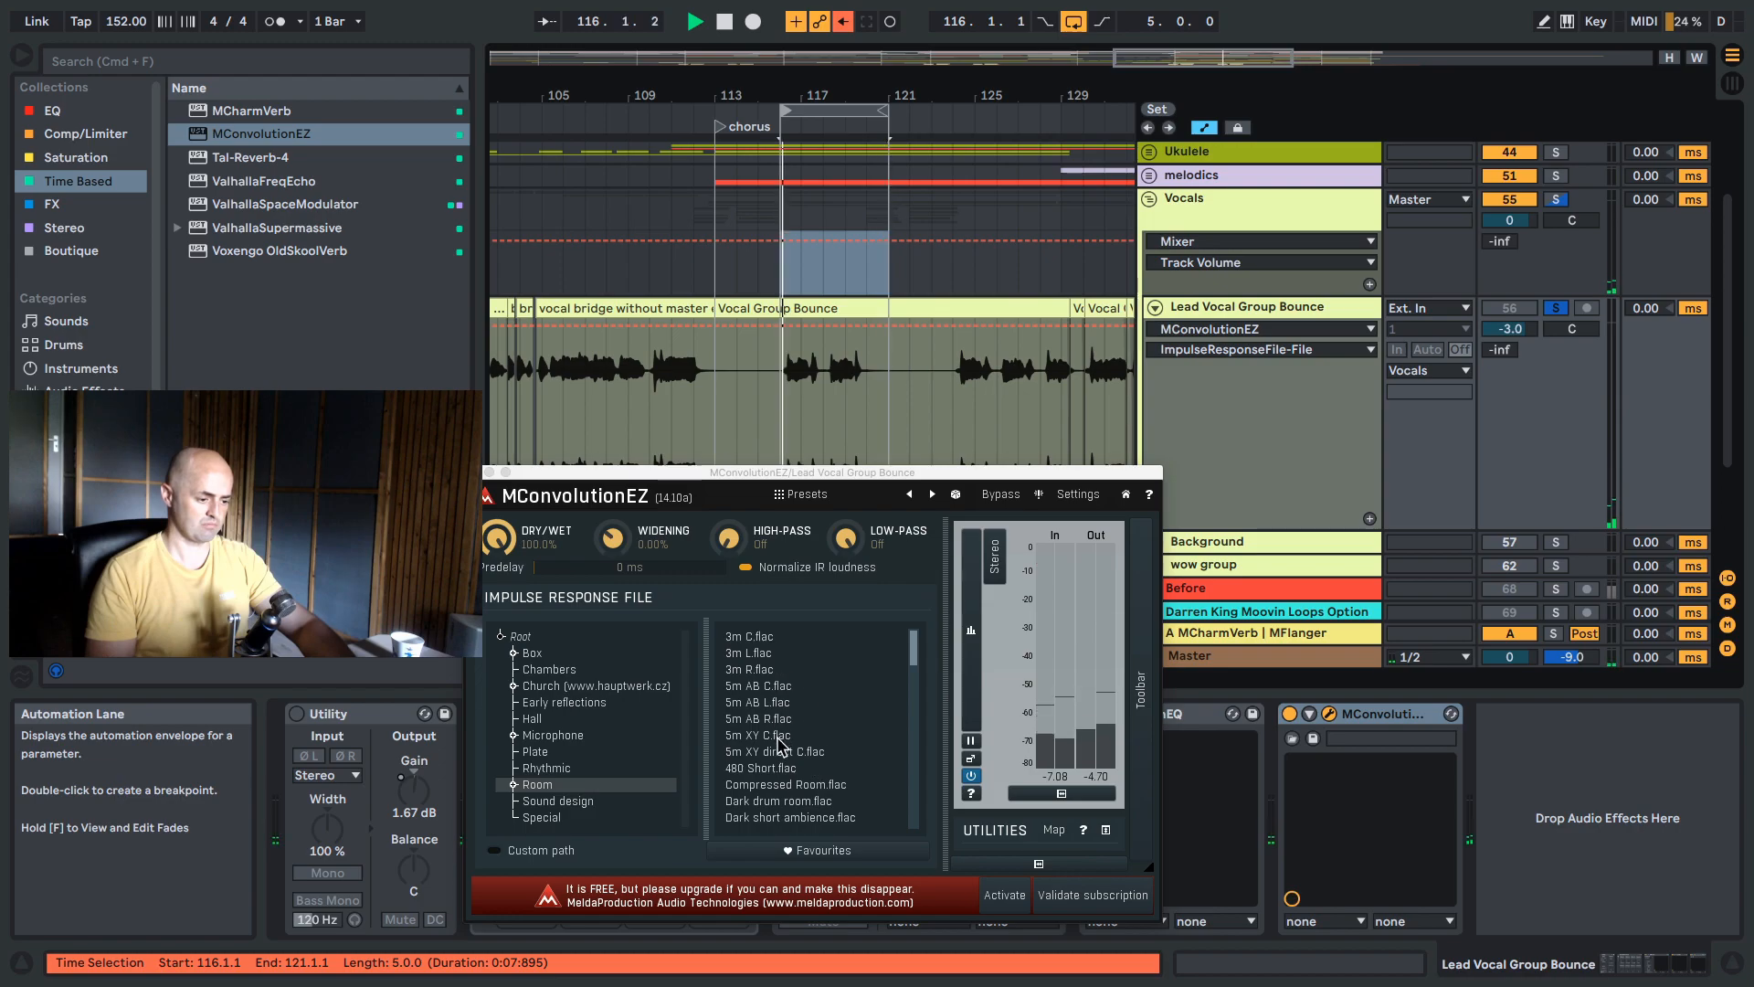
scroll(785, 759, "down", 3)
scroll(782, 754, "up", 4)
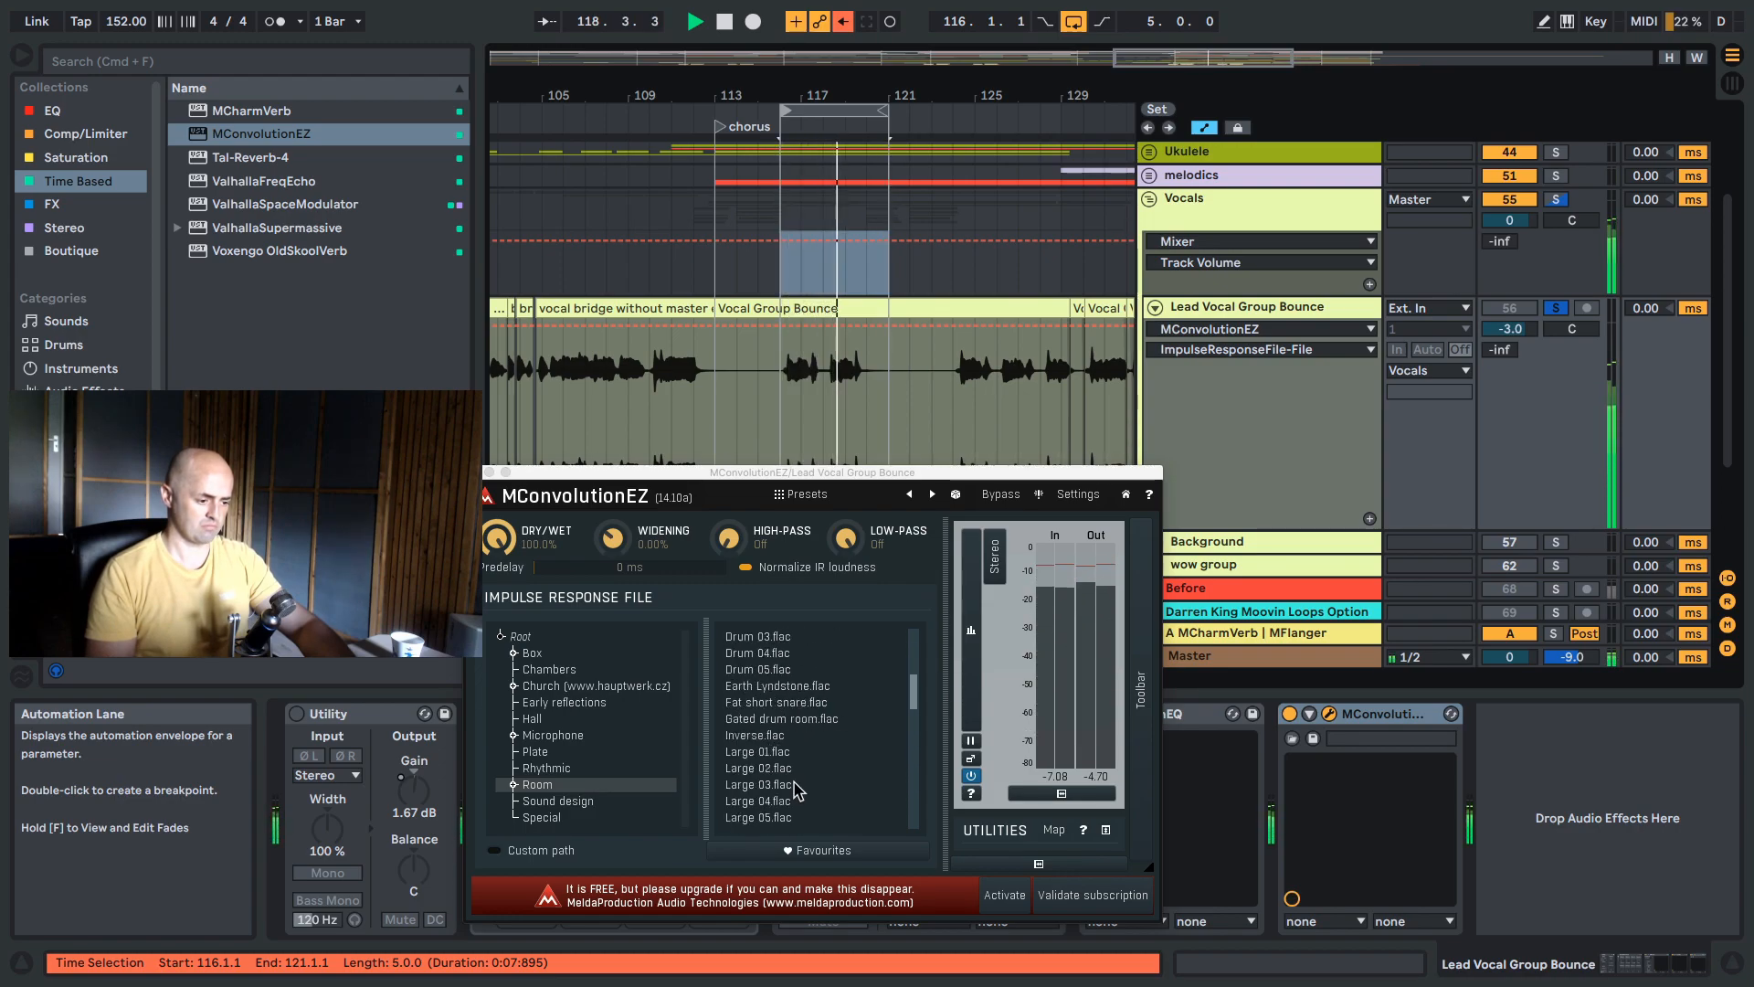
left_click(783, 753)
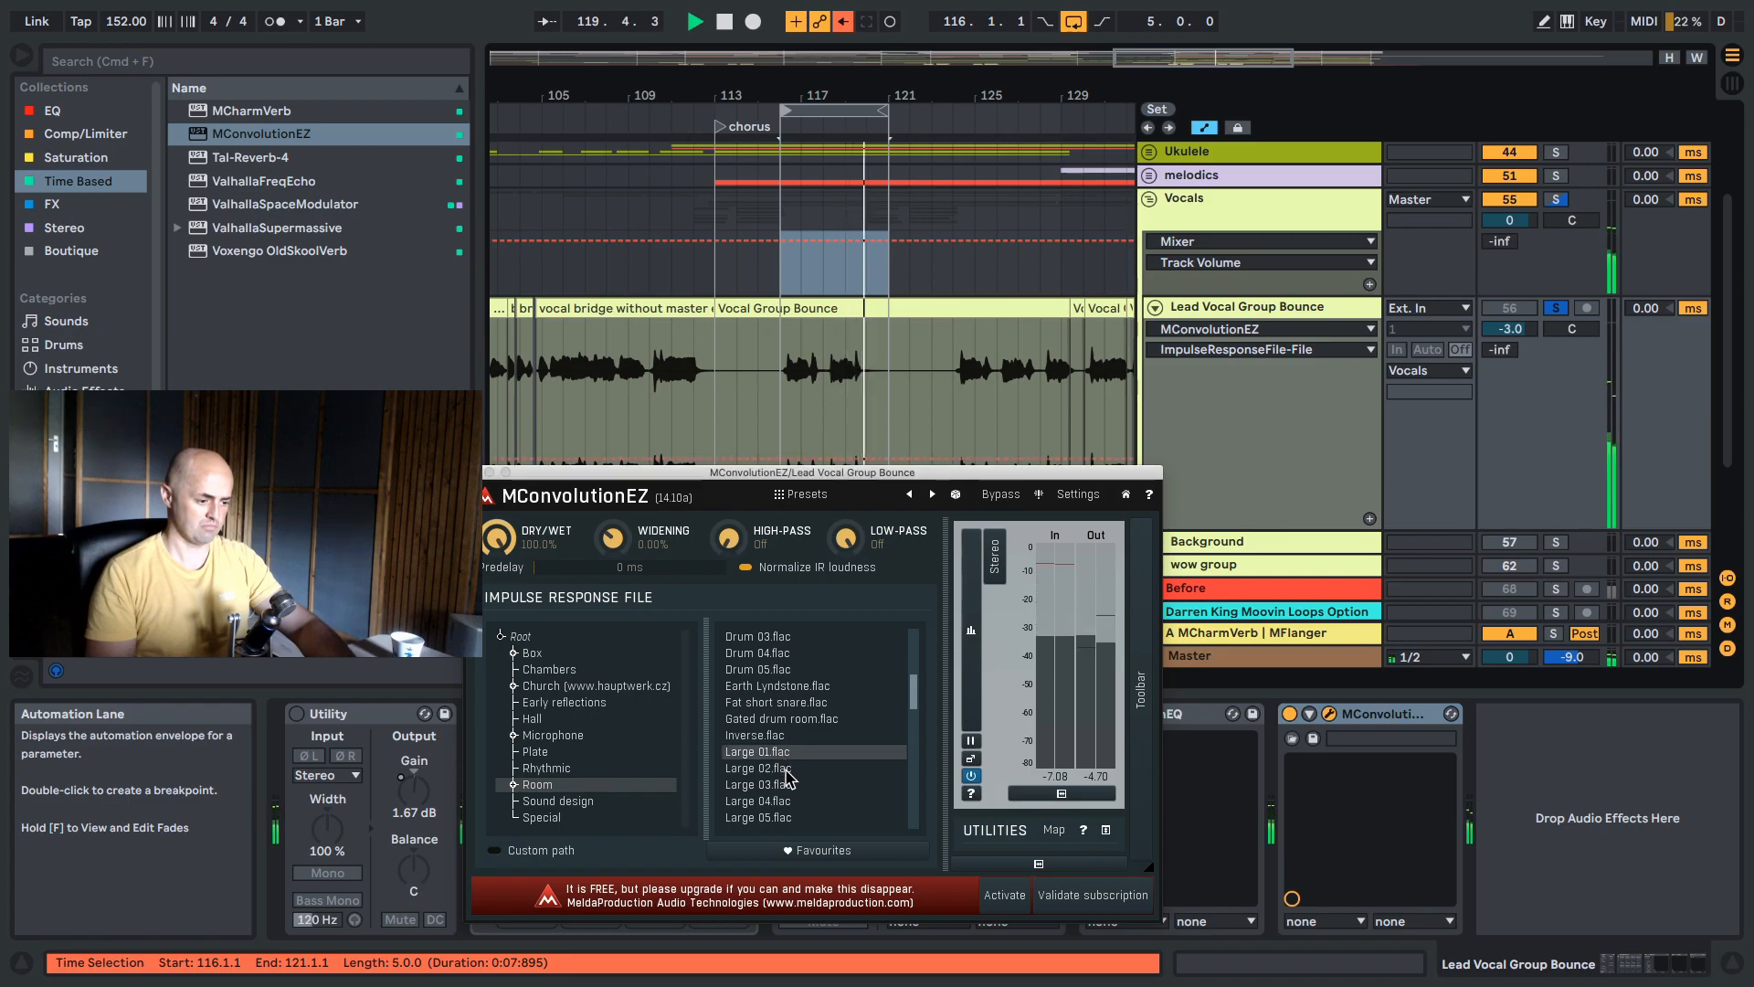
left_click(785, 770)
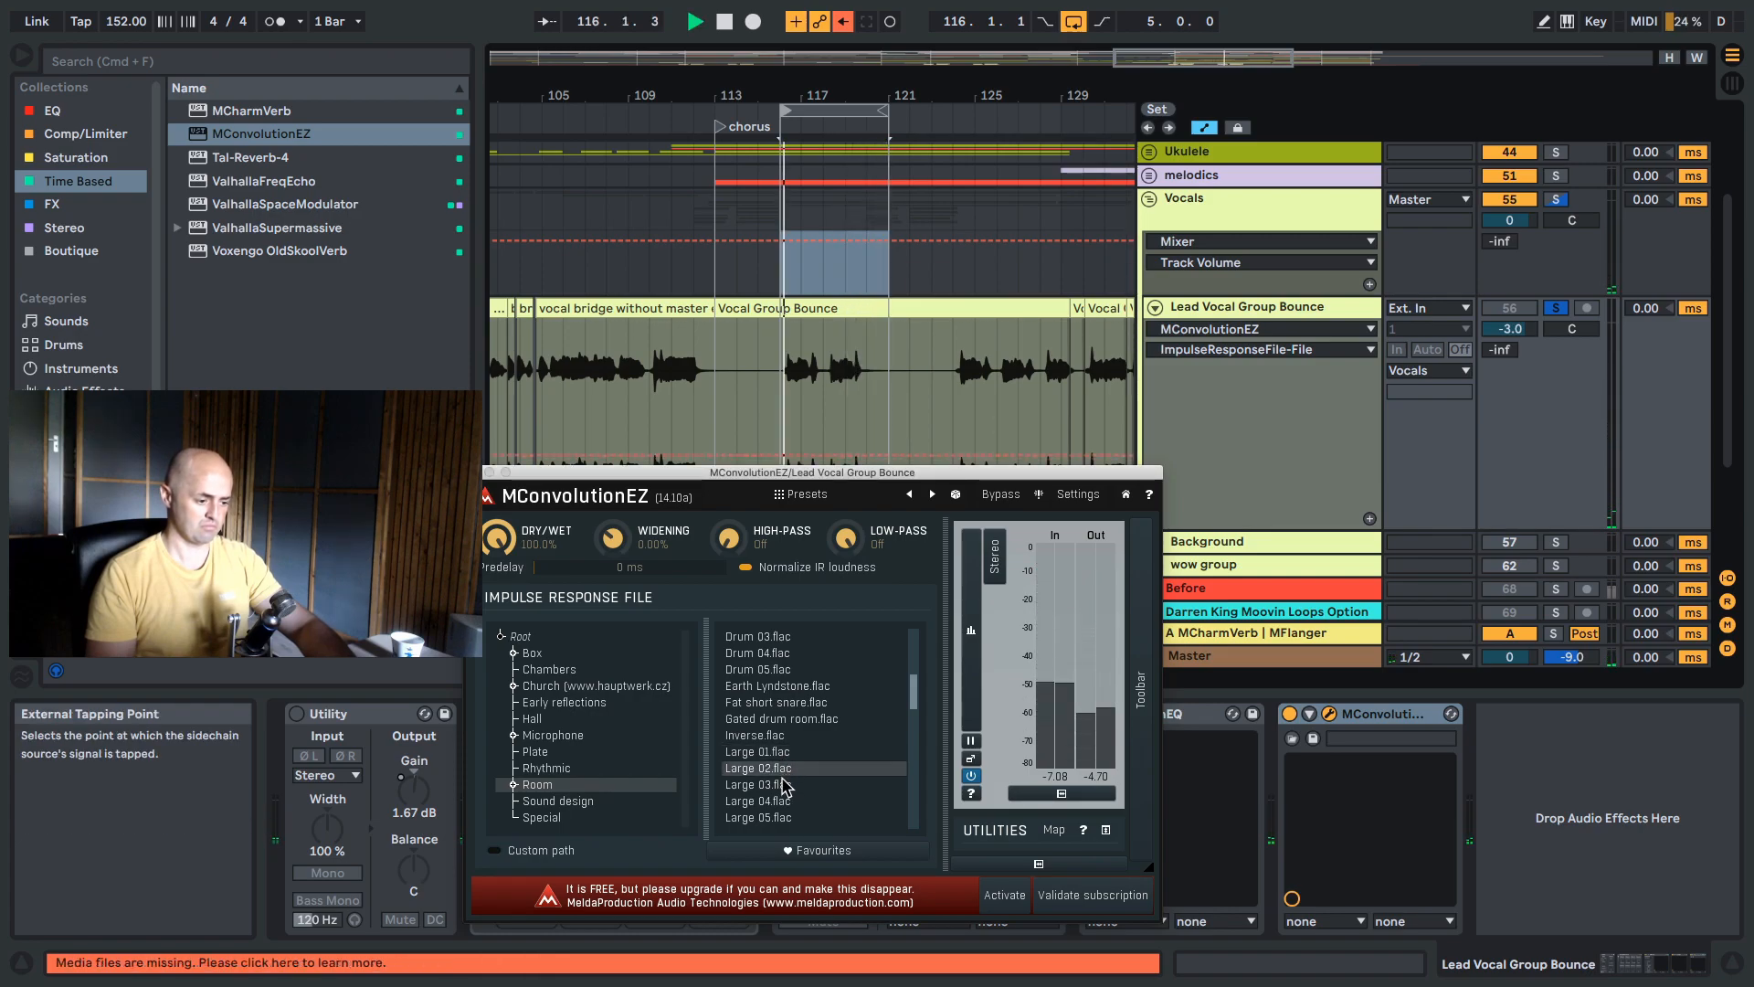
left_click(780, 786)
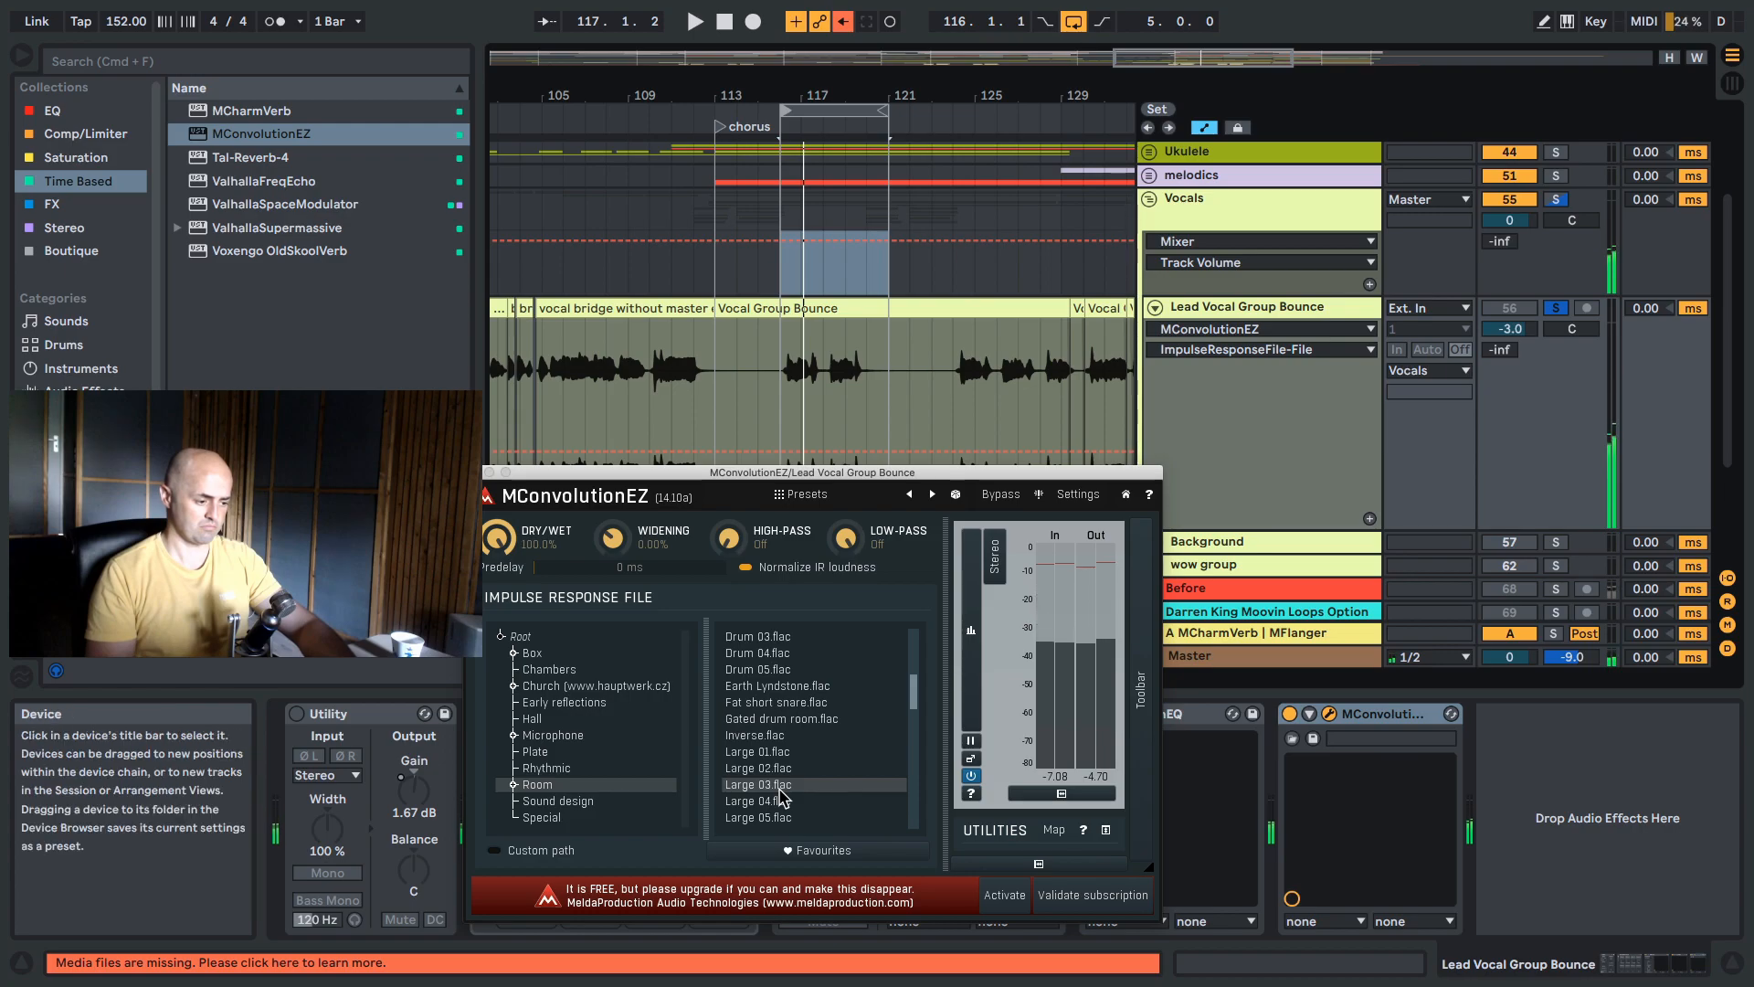
Audition the Room impulse responses Large 04.flac through Large 08.flac one after another on the looped lead vocal.
scroll(781, 792, "down", 2)
left_click(781, 719)
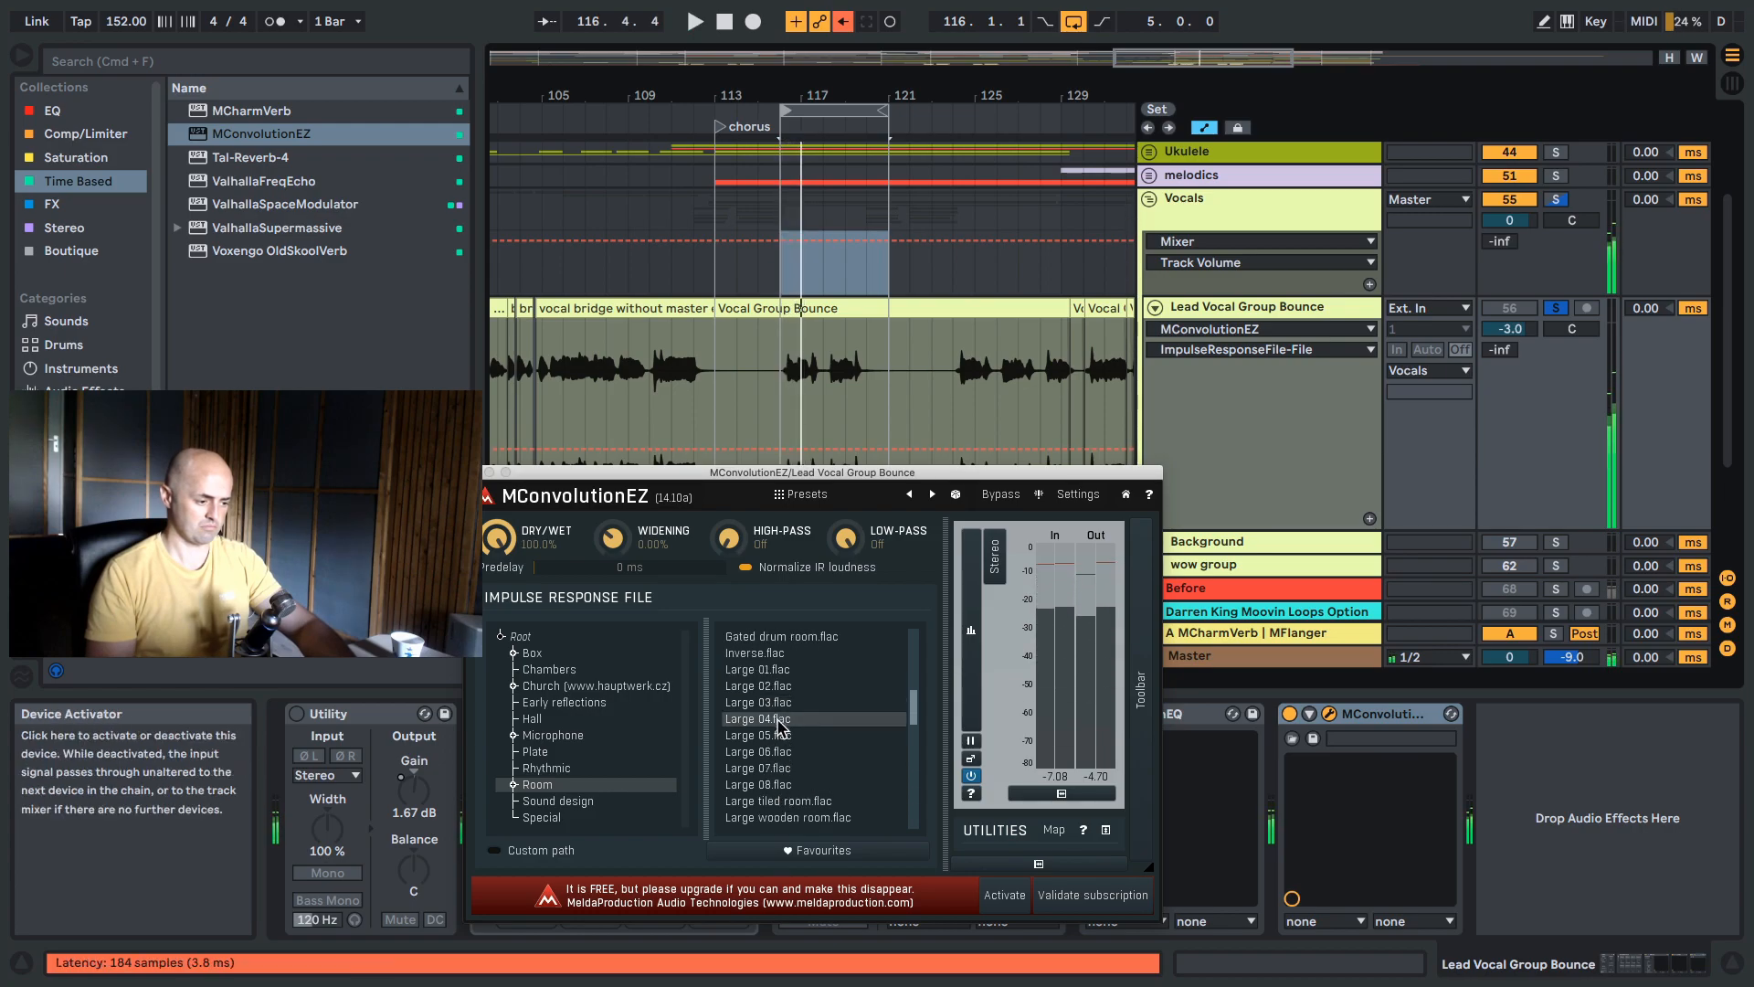
left_click(783, 736)
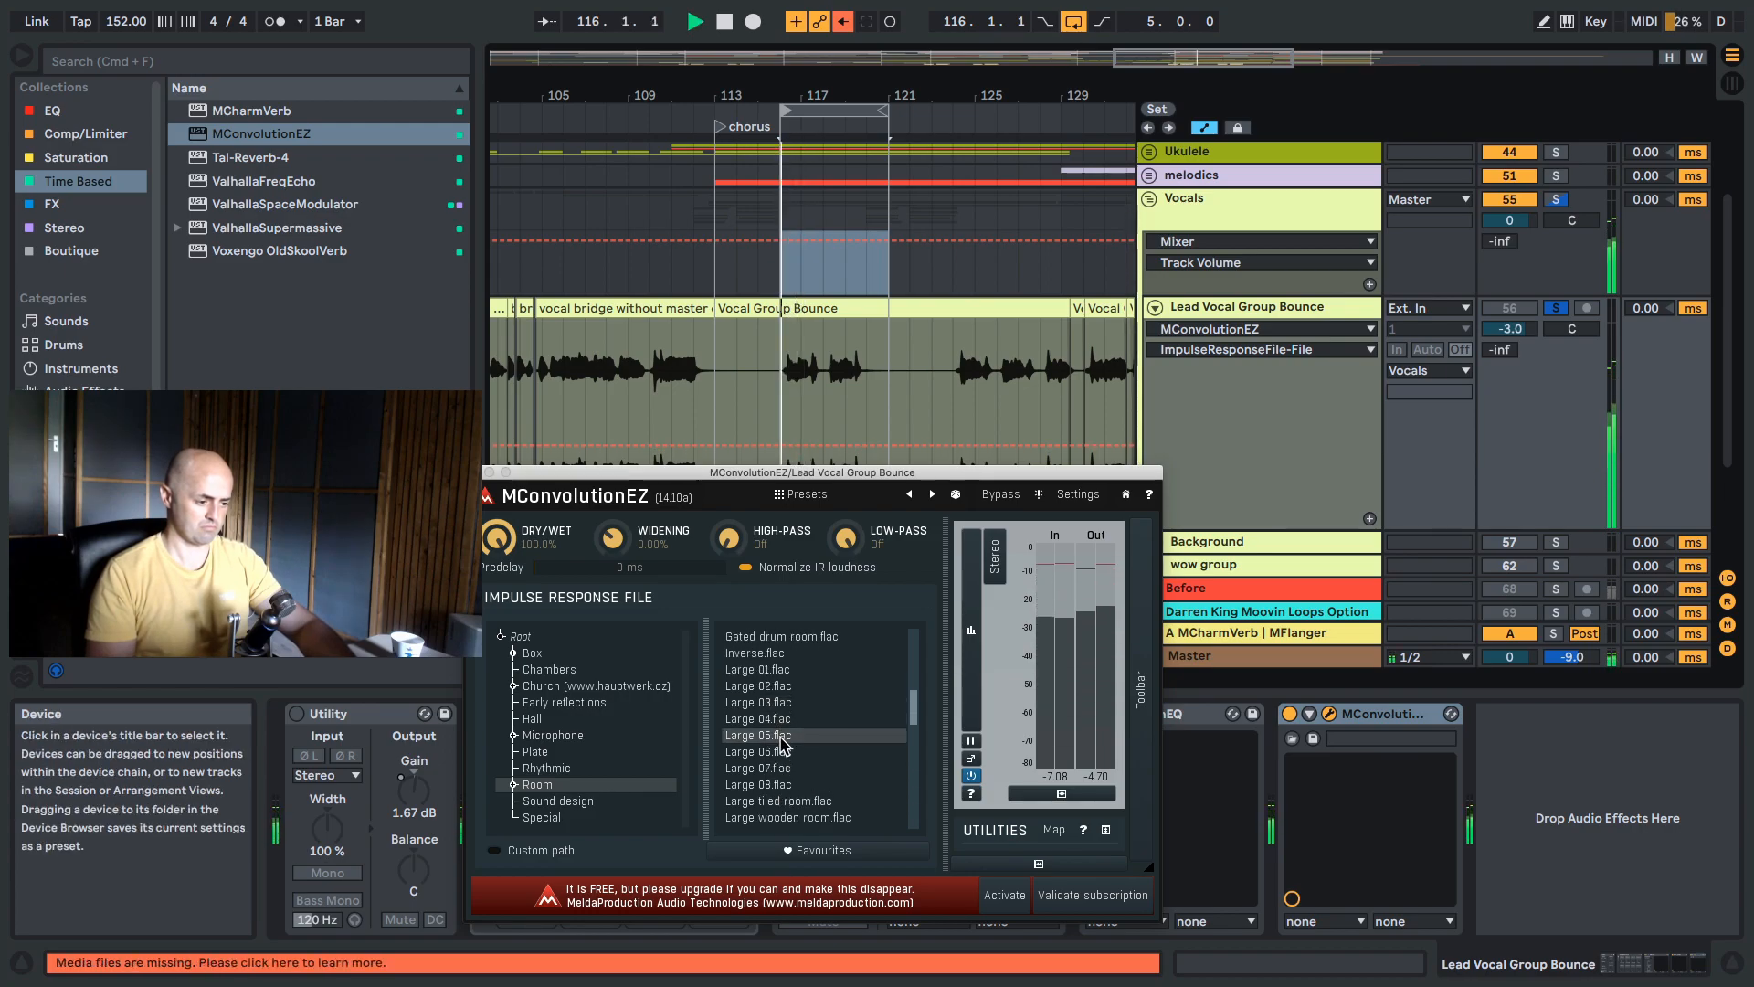
key("space")
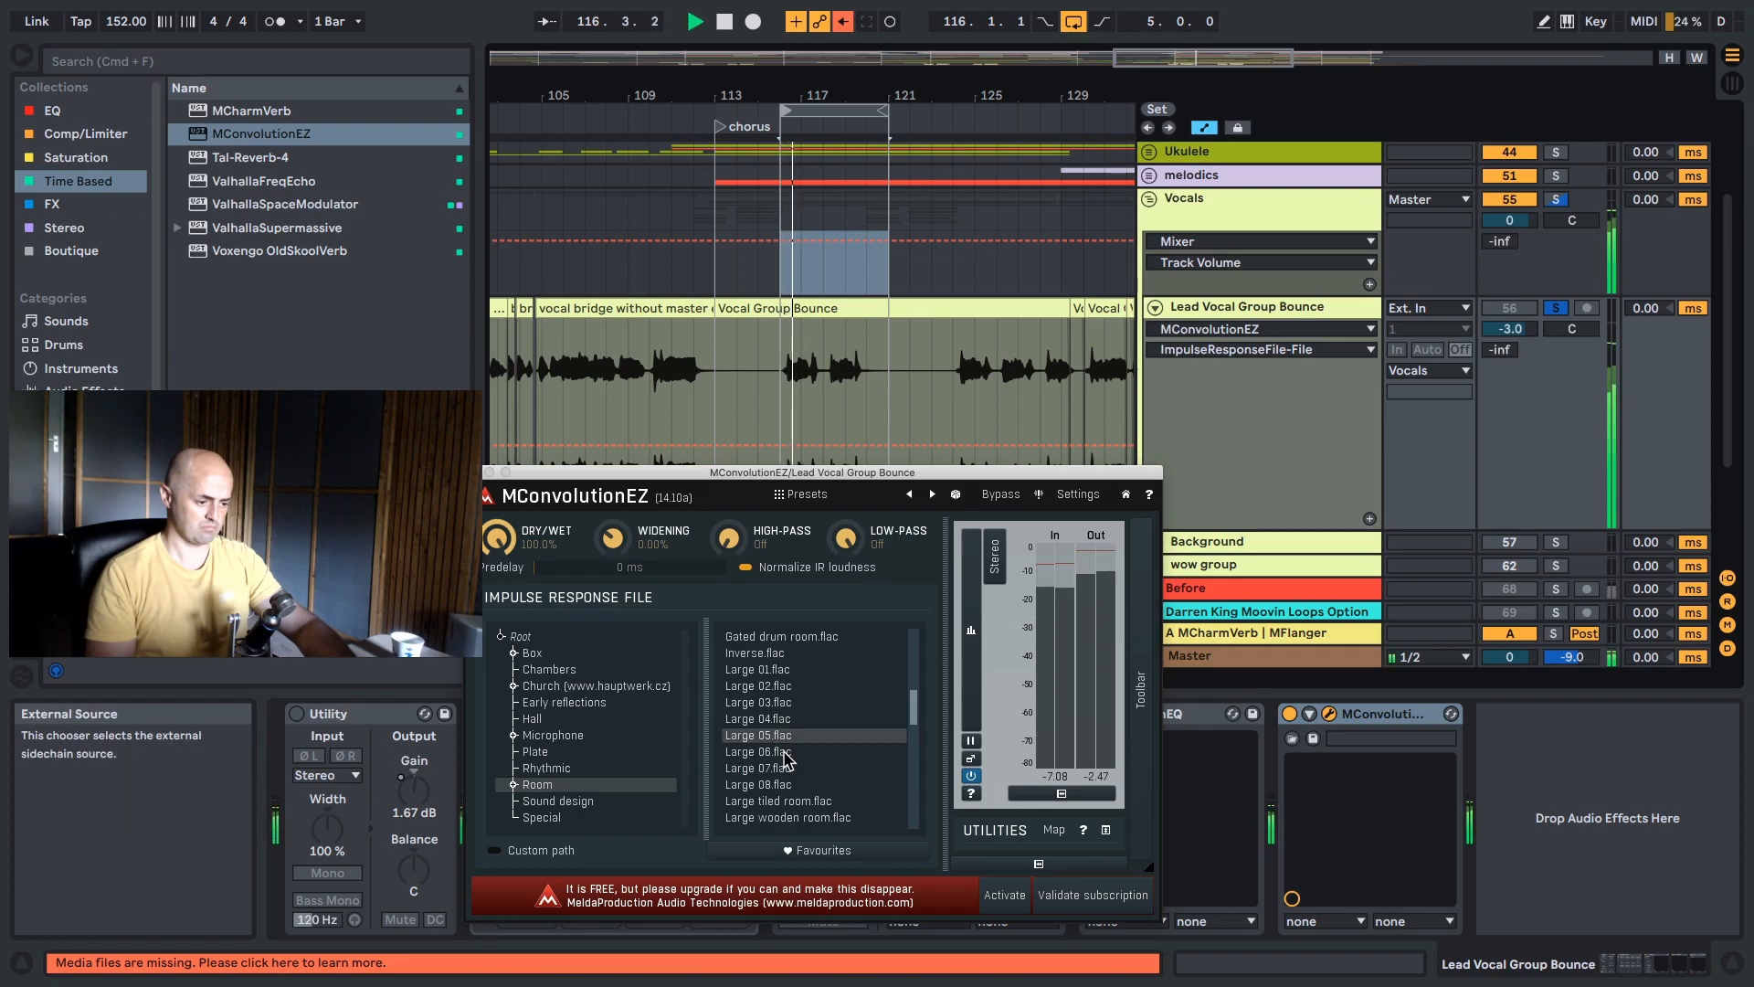
left_click(786, 753)
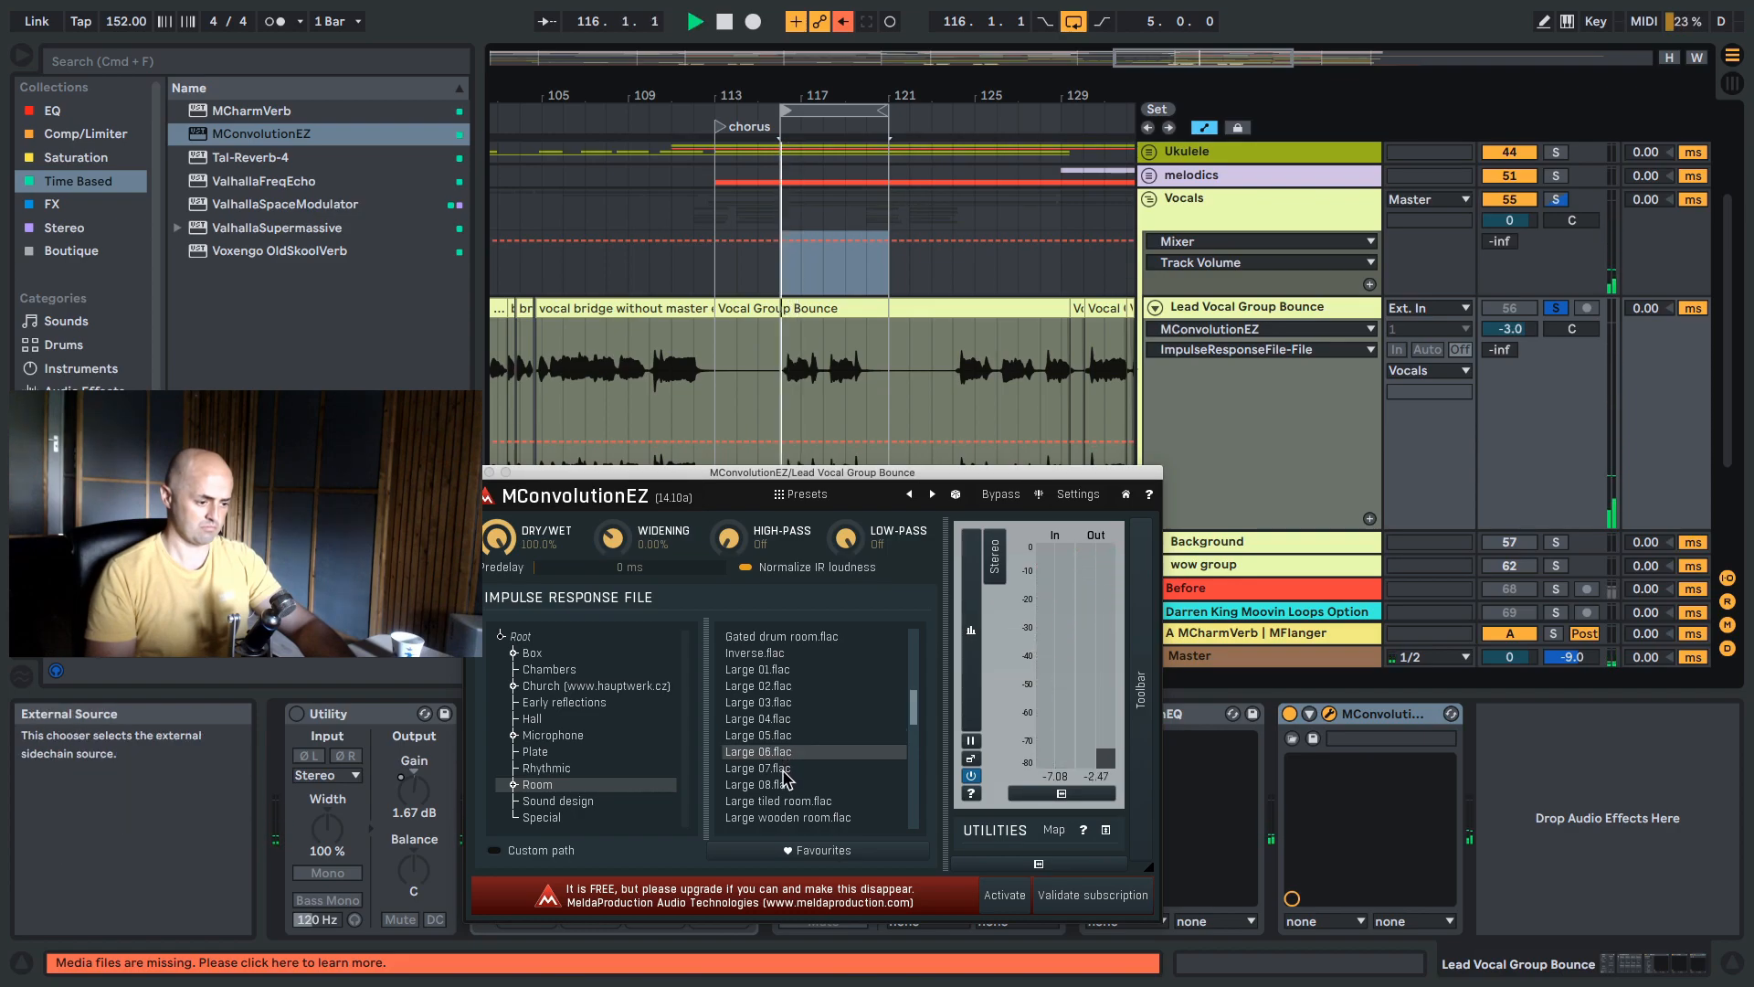
key("space")
left_click(783, 769)
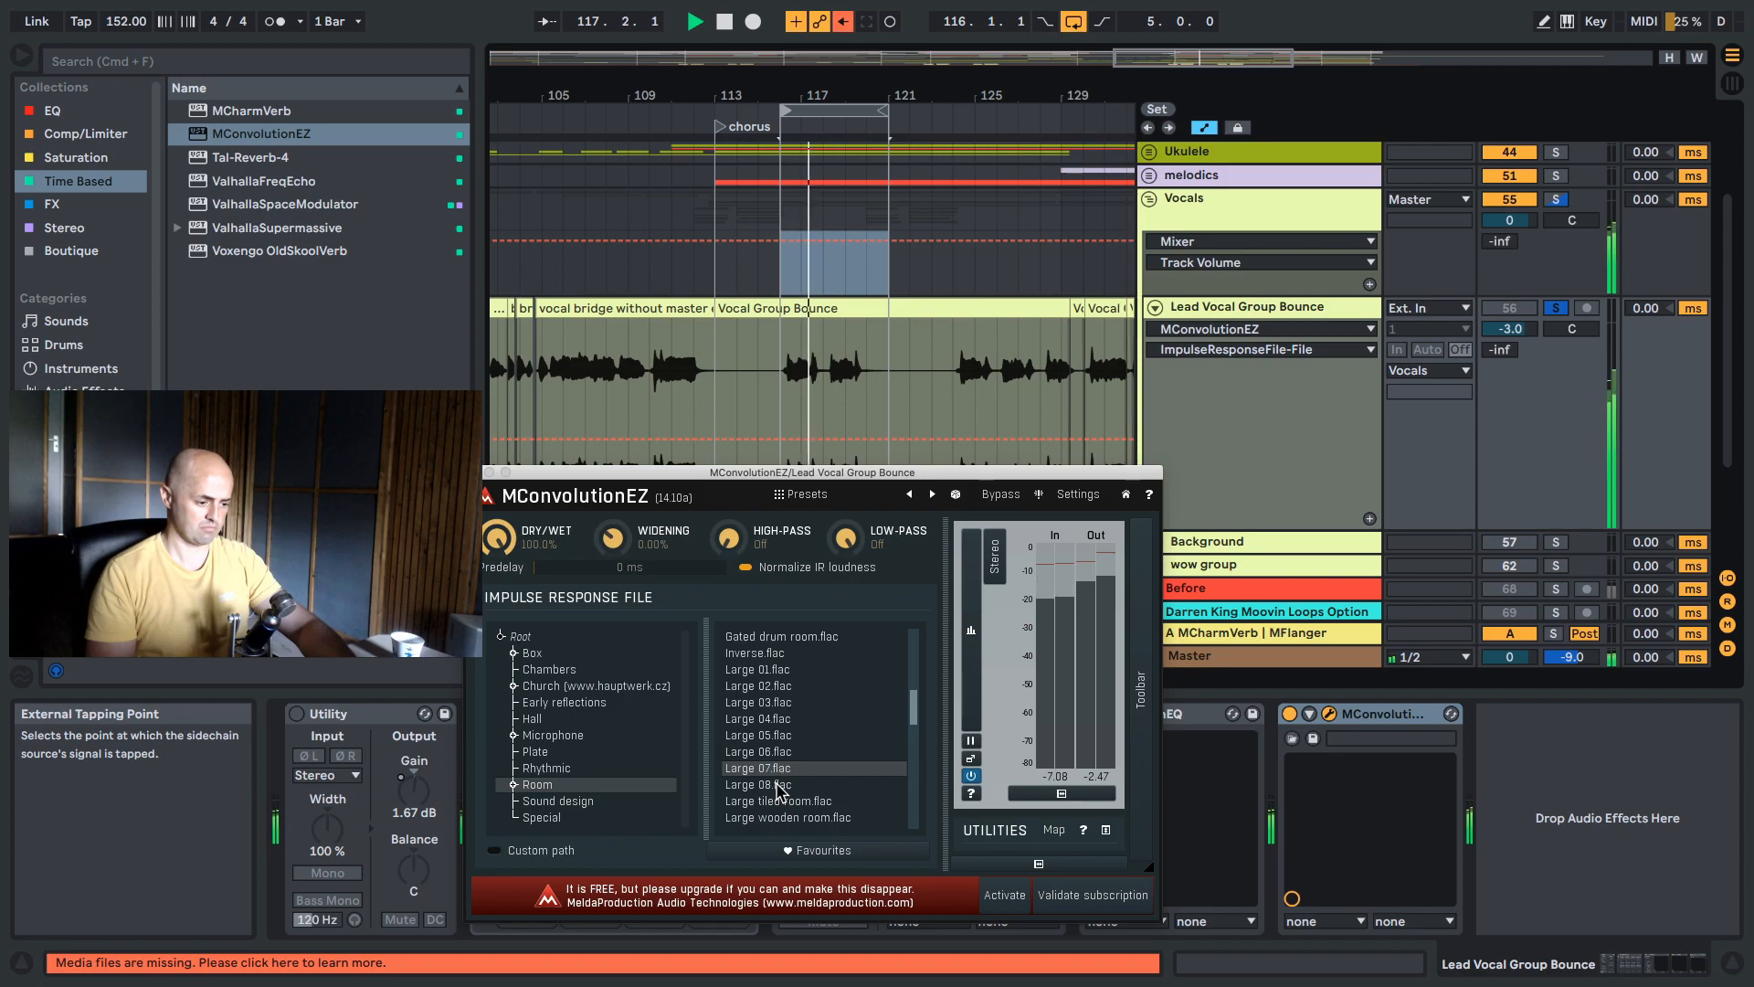
left_click(782, 786)
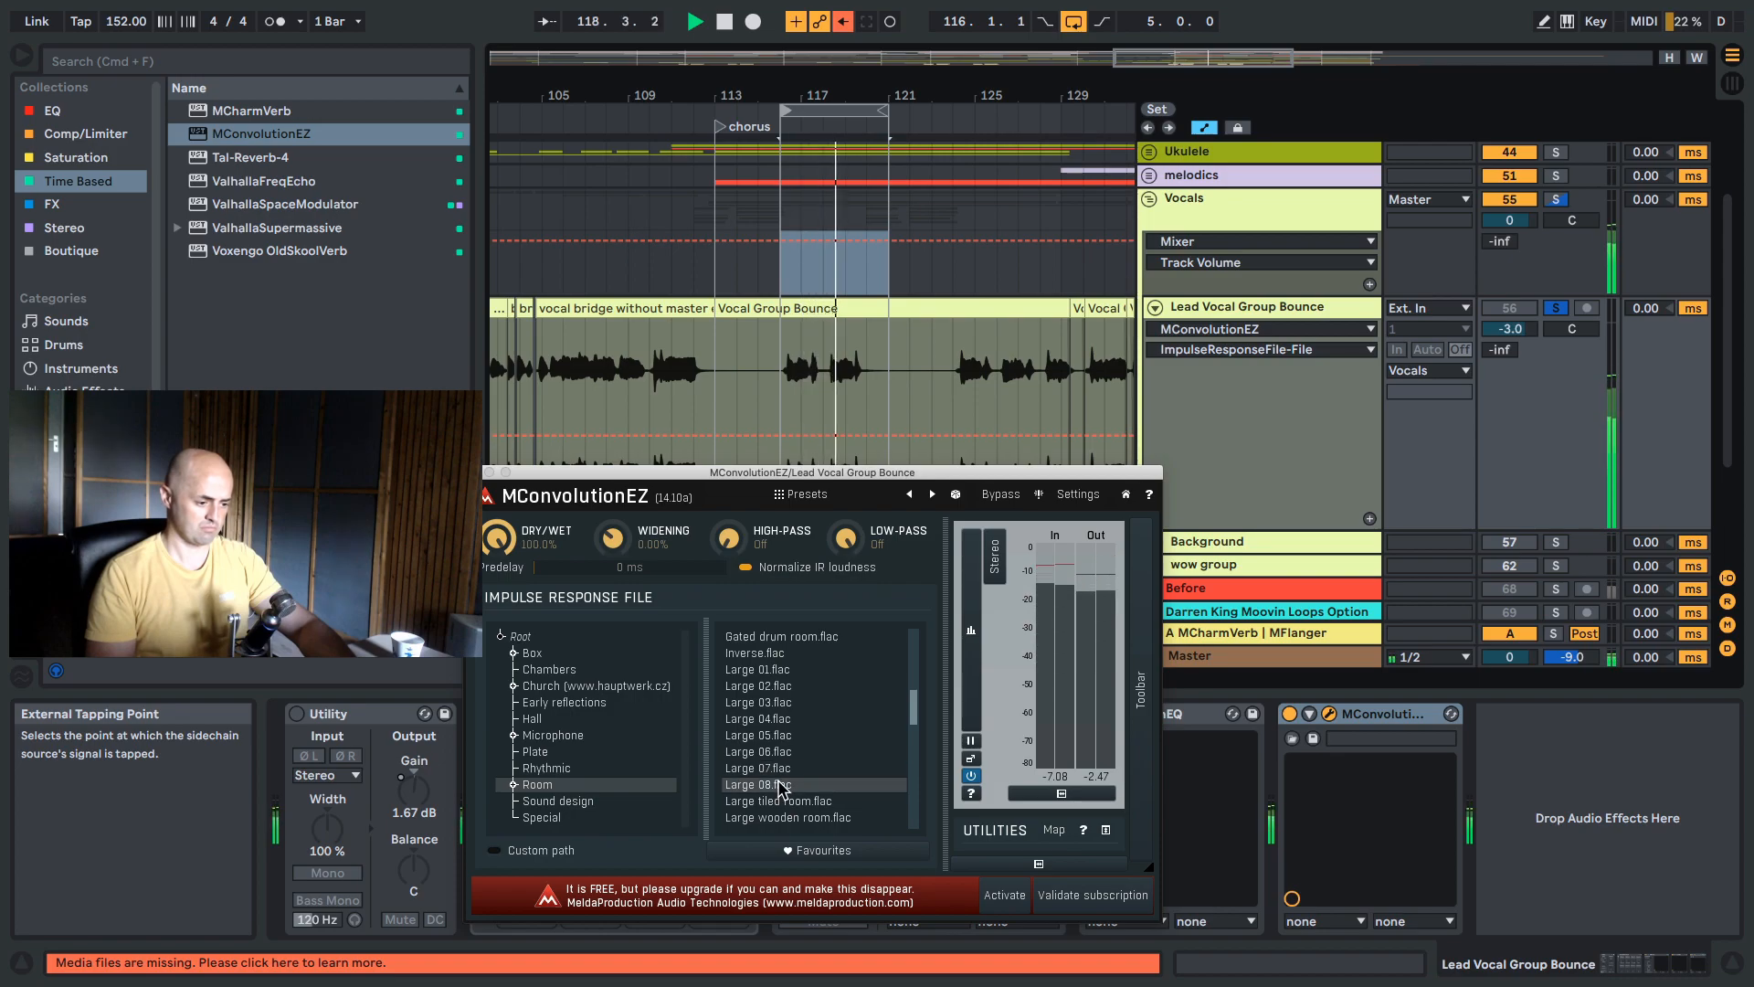
Return to the Large 01.flac room impulse response and stop playback.
left_click(773, 670)
scroll(786, 722, "up", 4)
key("space")
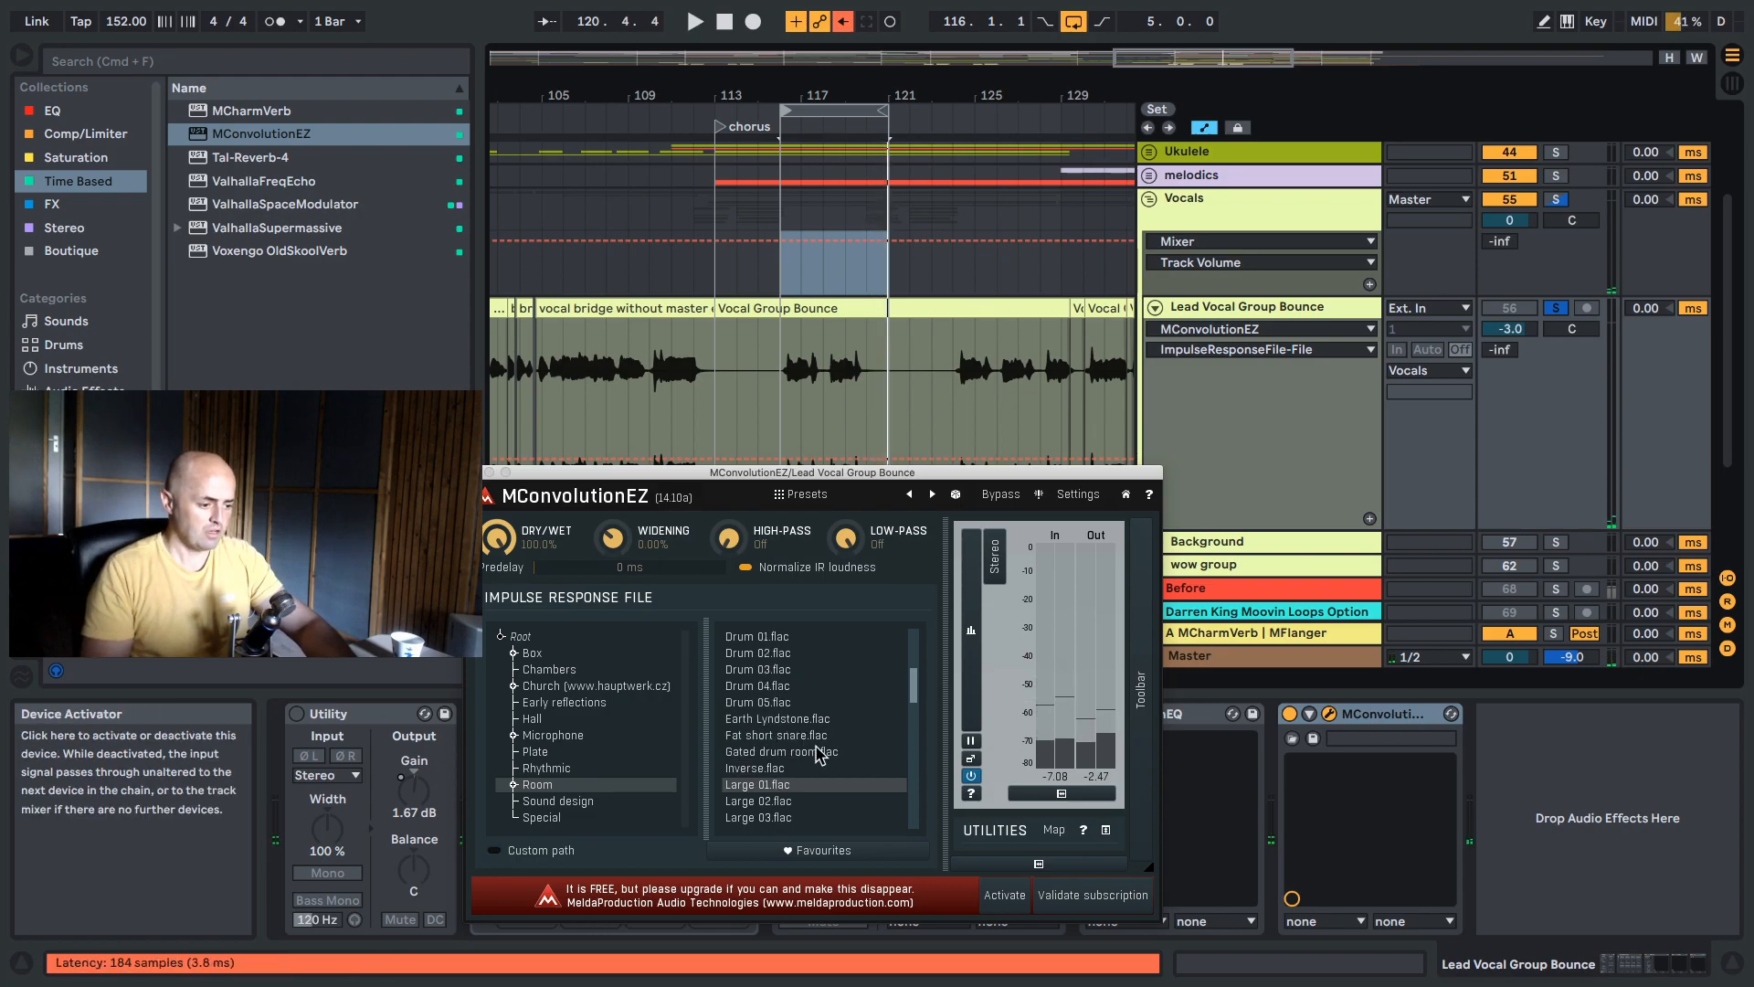
Look through the Room, Special and Chambers impulse response categories for a sound that suits the vocal.
scroll(792, 722, "up", 5)
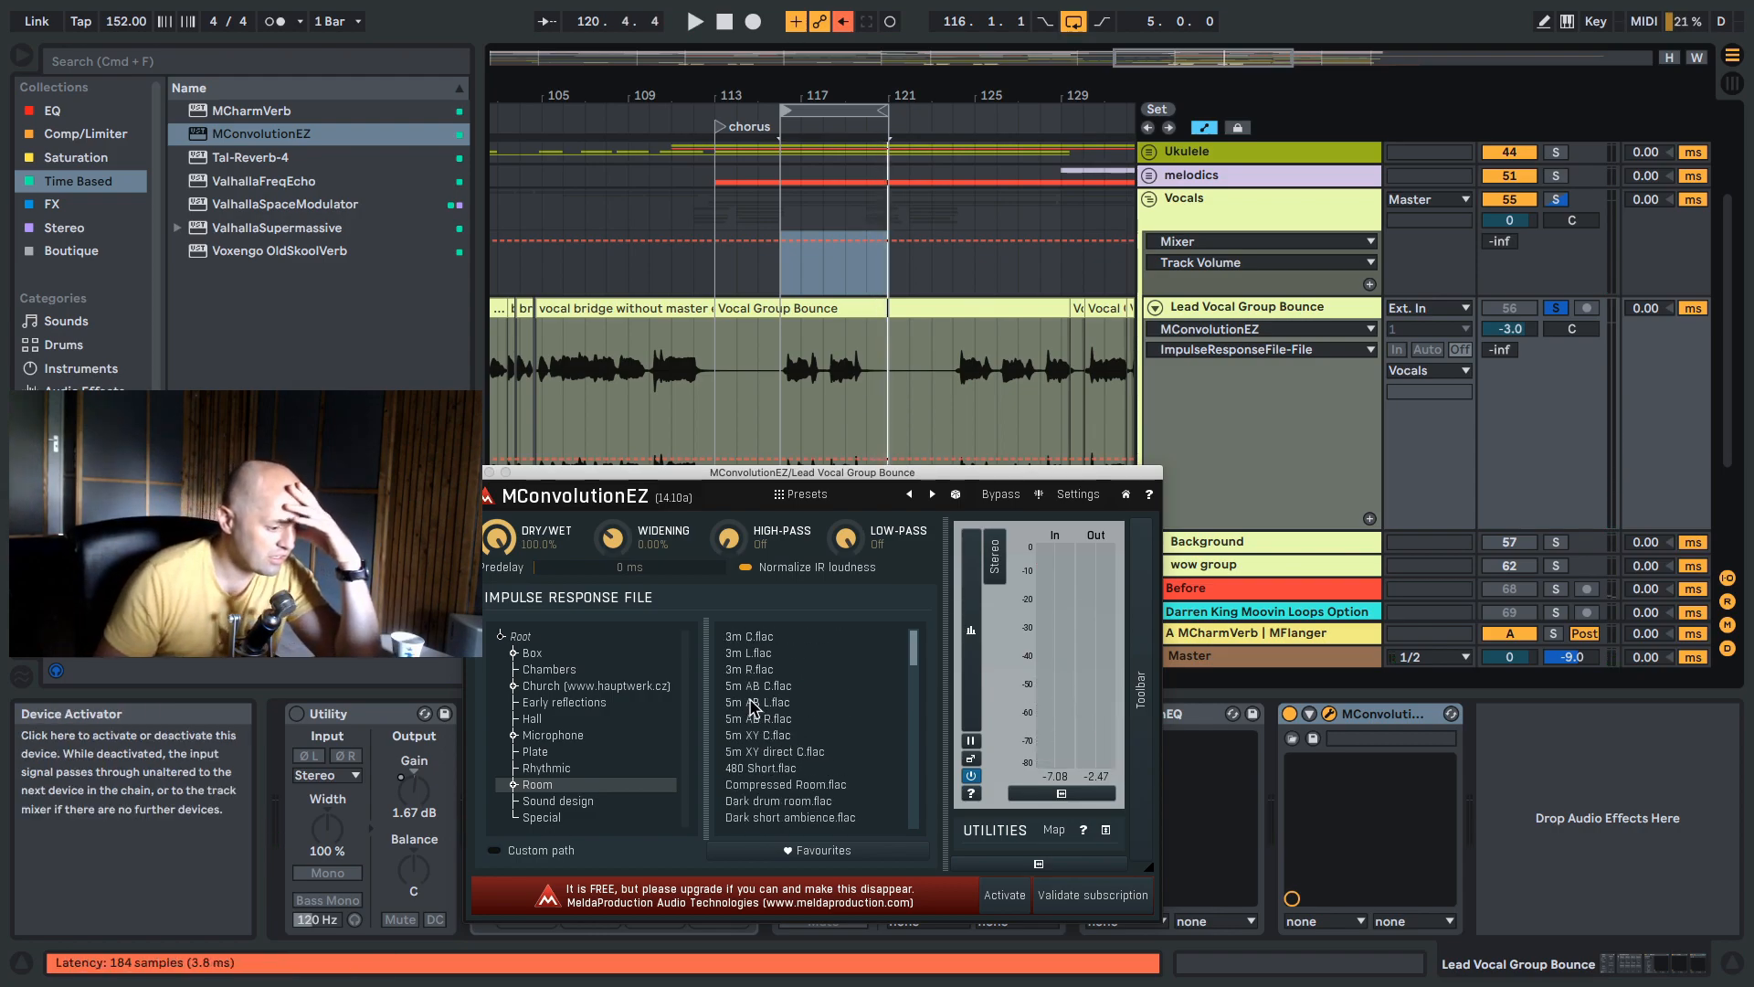
scroll(790, 722, "down", 20)
scroll(781, 713, "up", 6)
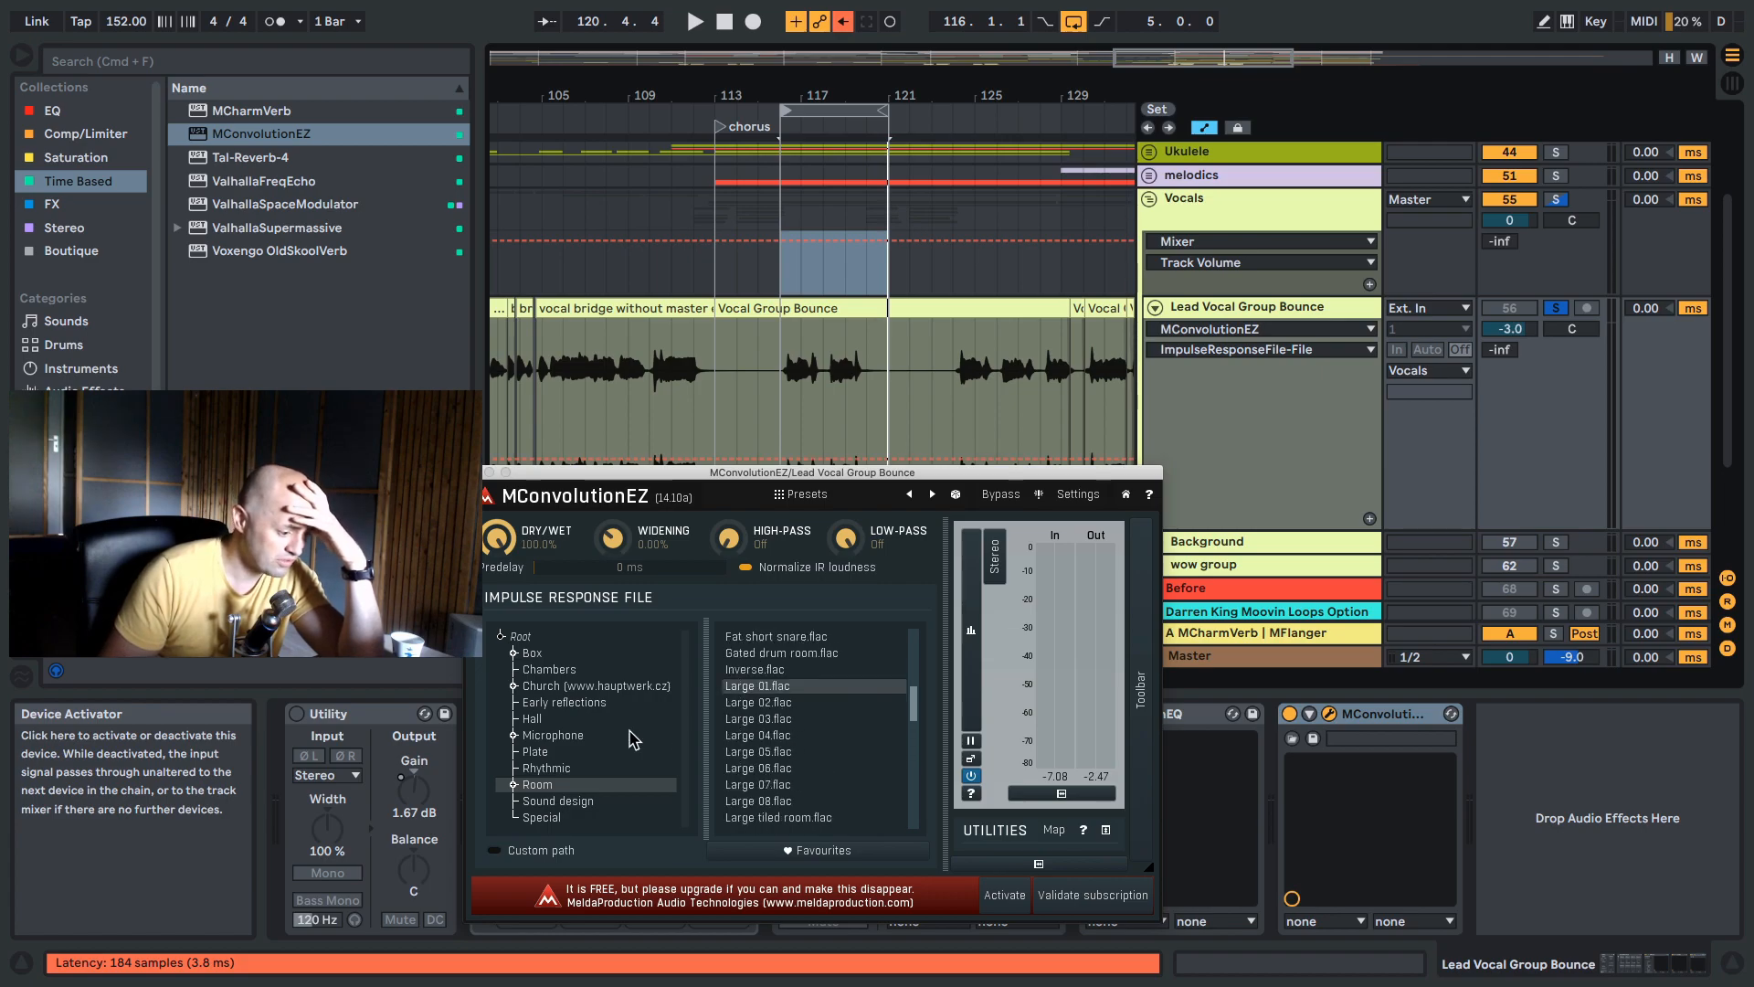
left_click(542, 818)
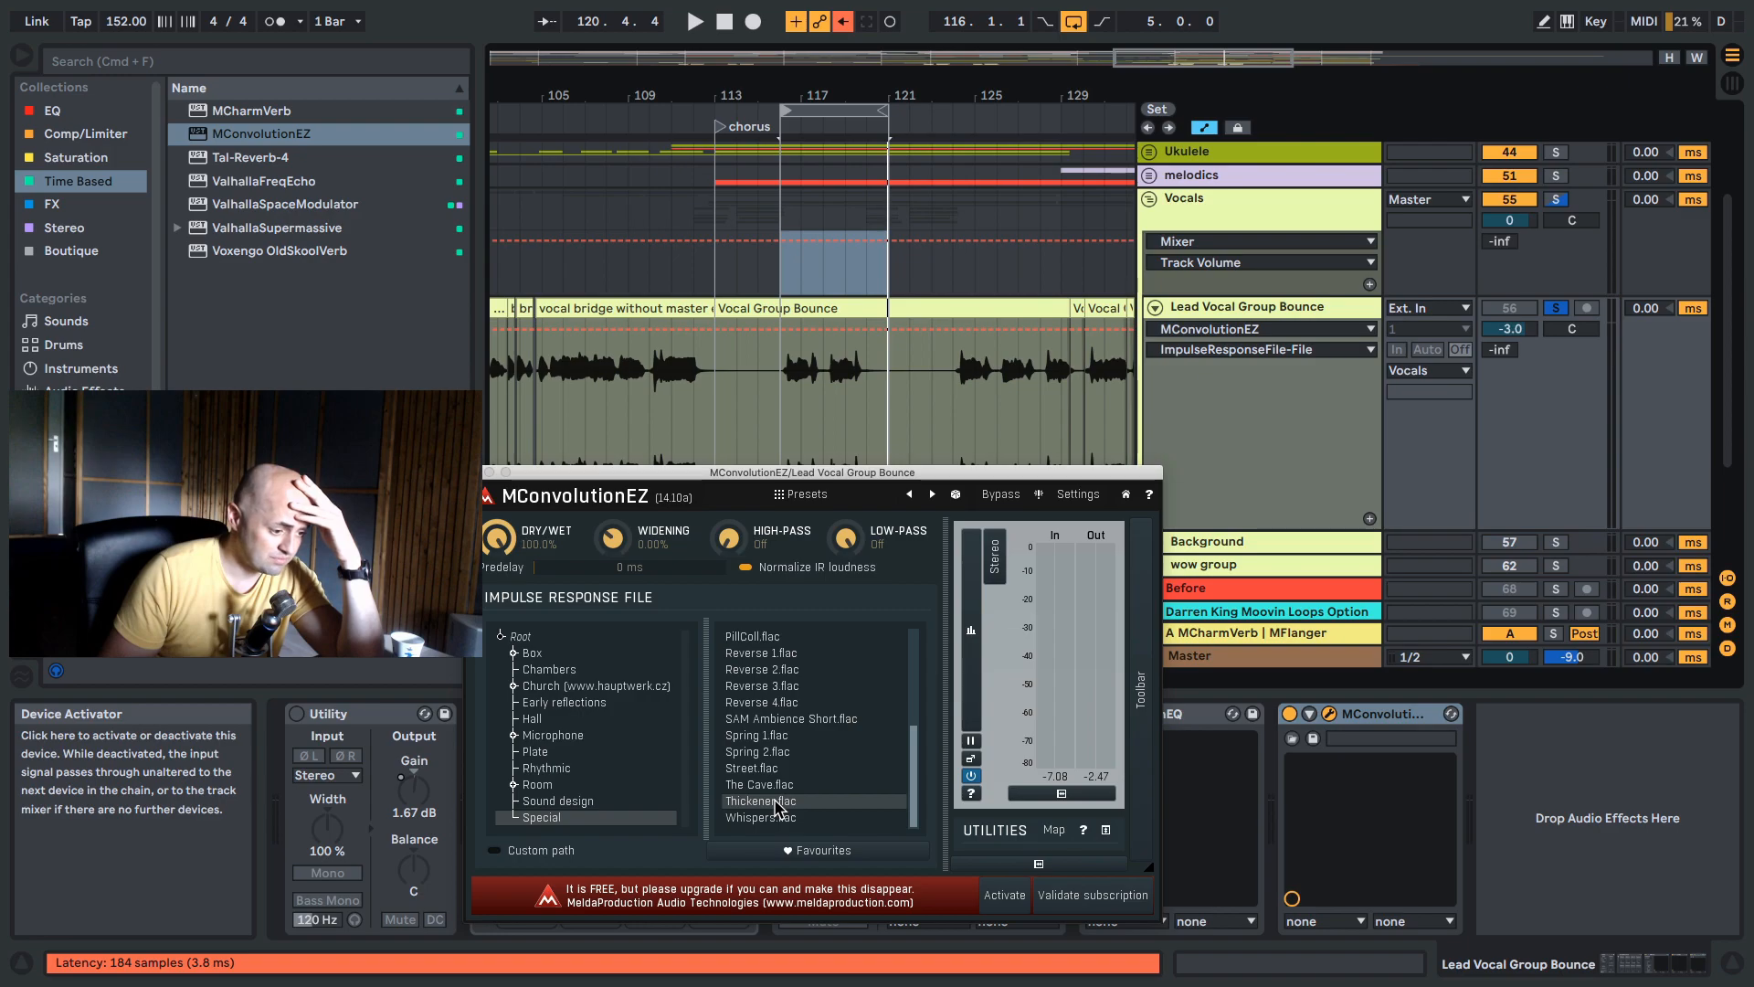
left_click(538, 786)
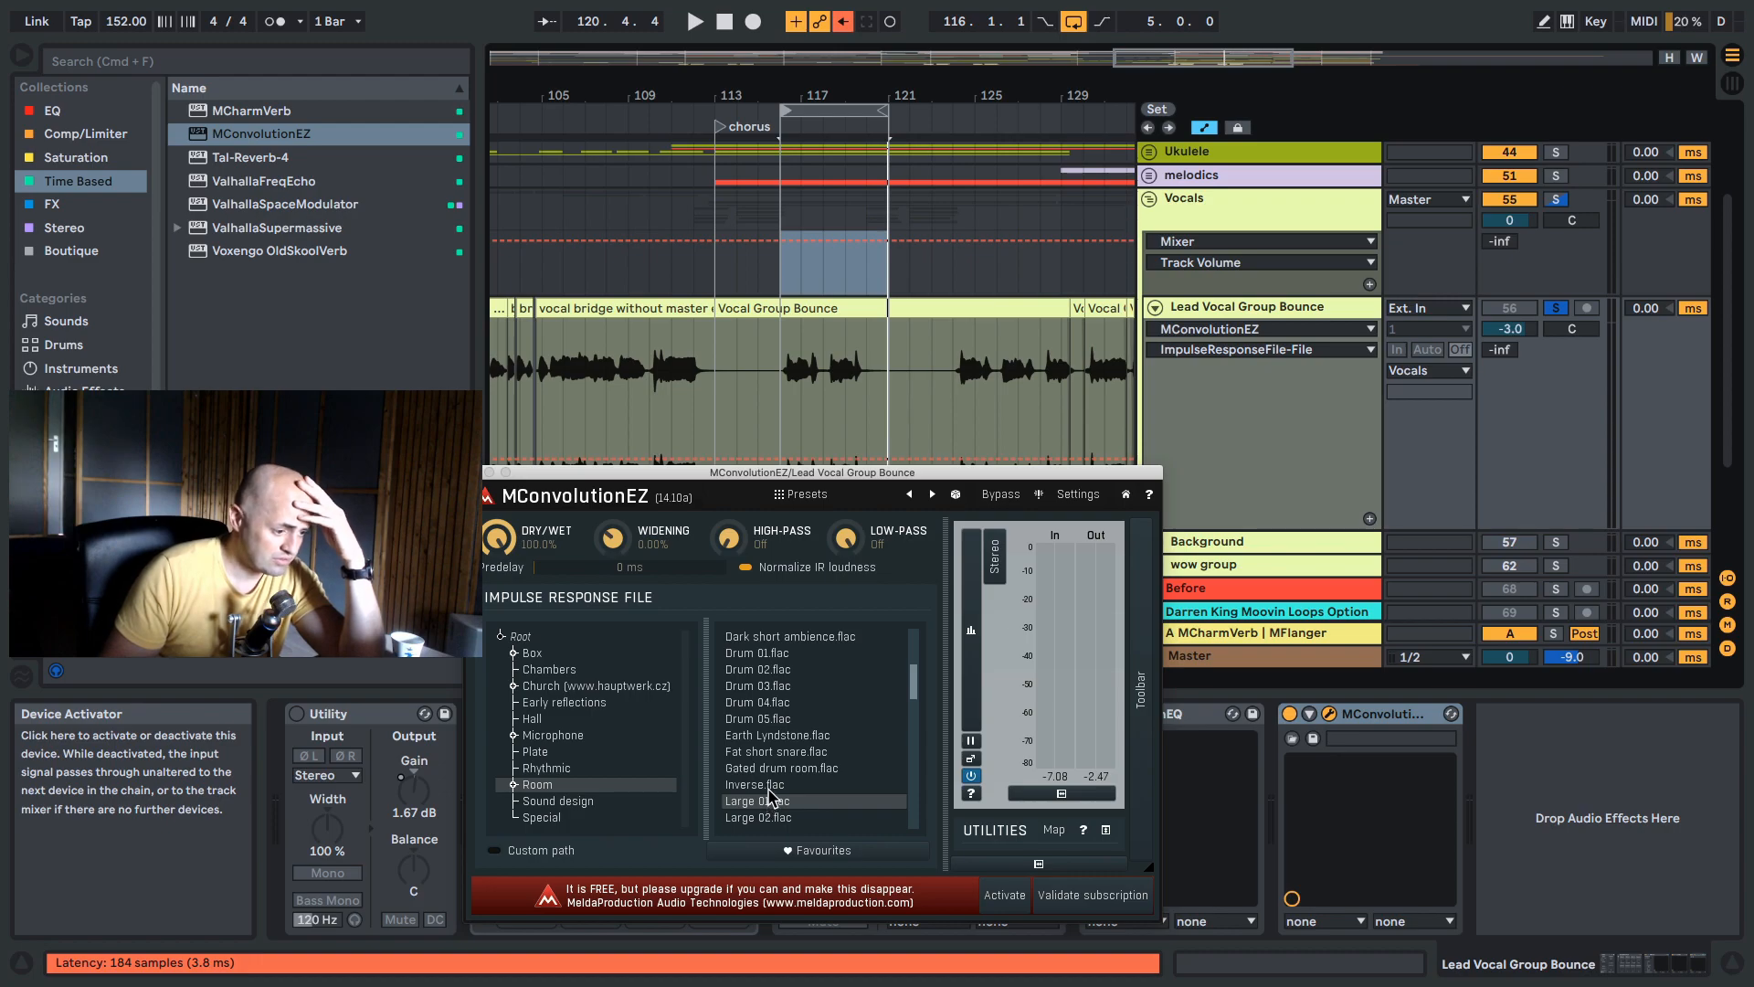
left_click(553, 670)
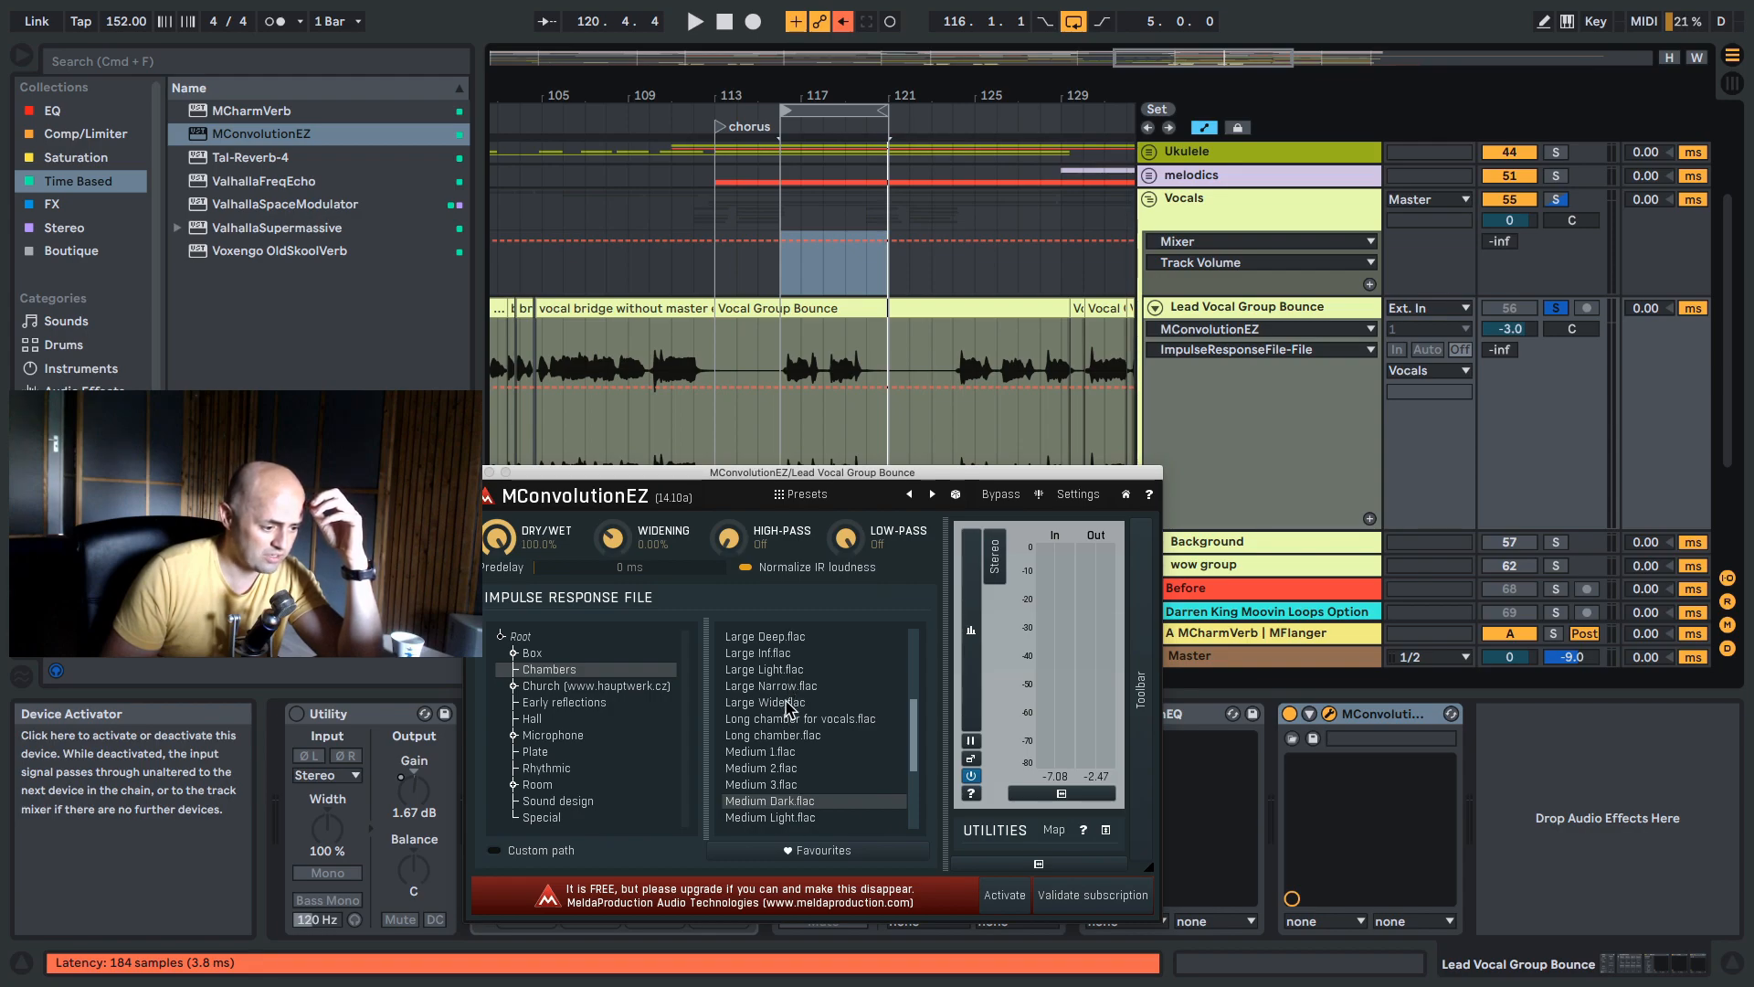
Play the lead vocal through the Chambers impulse responses Long chamber for vocals.flac and Long chamber.flac.
left_click(779, 720)
key("space")
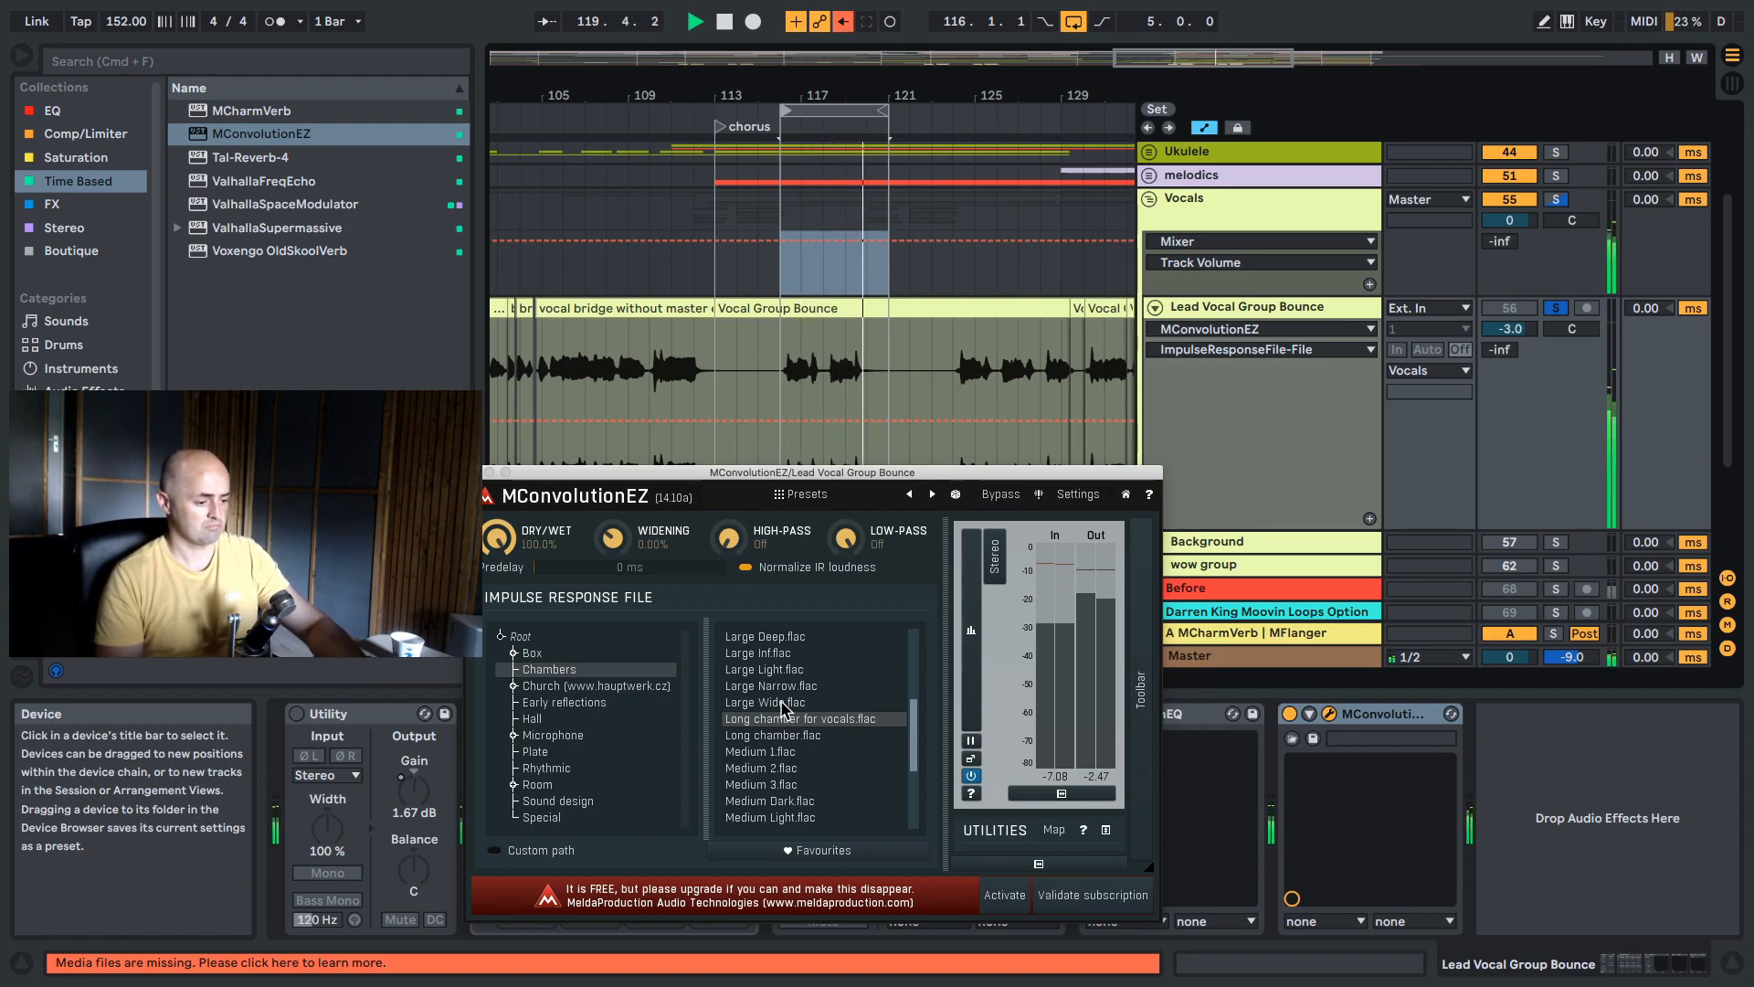
left_click(784, 734)
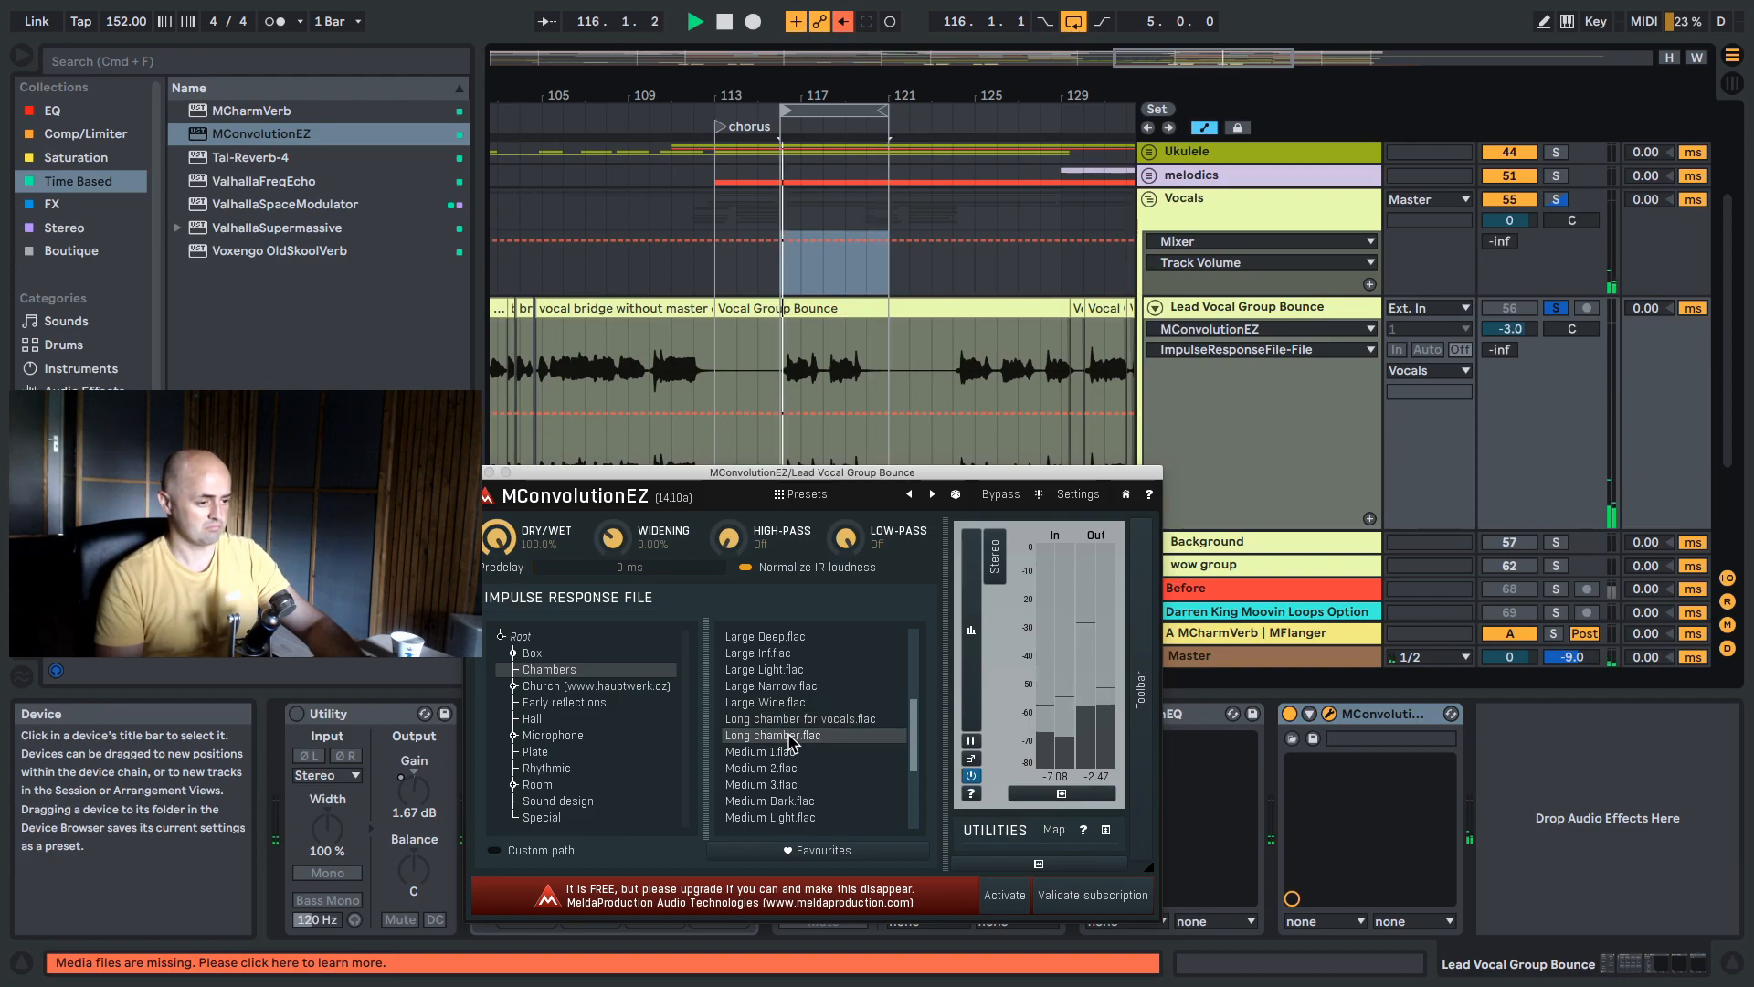
Audition Medium Vox.flac from Chambers, settle on Medium Slap.flac and stop playback.
scroll(787, 757, "down", 2)
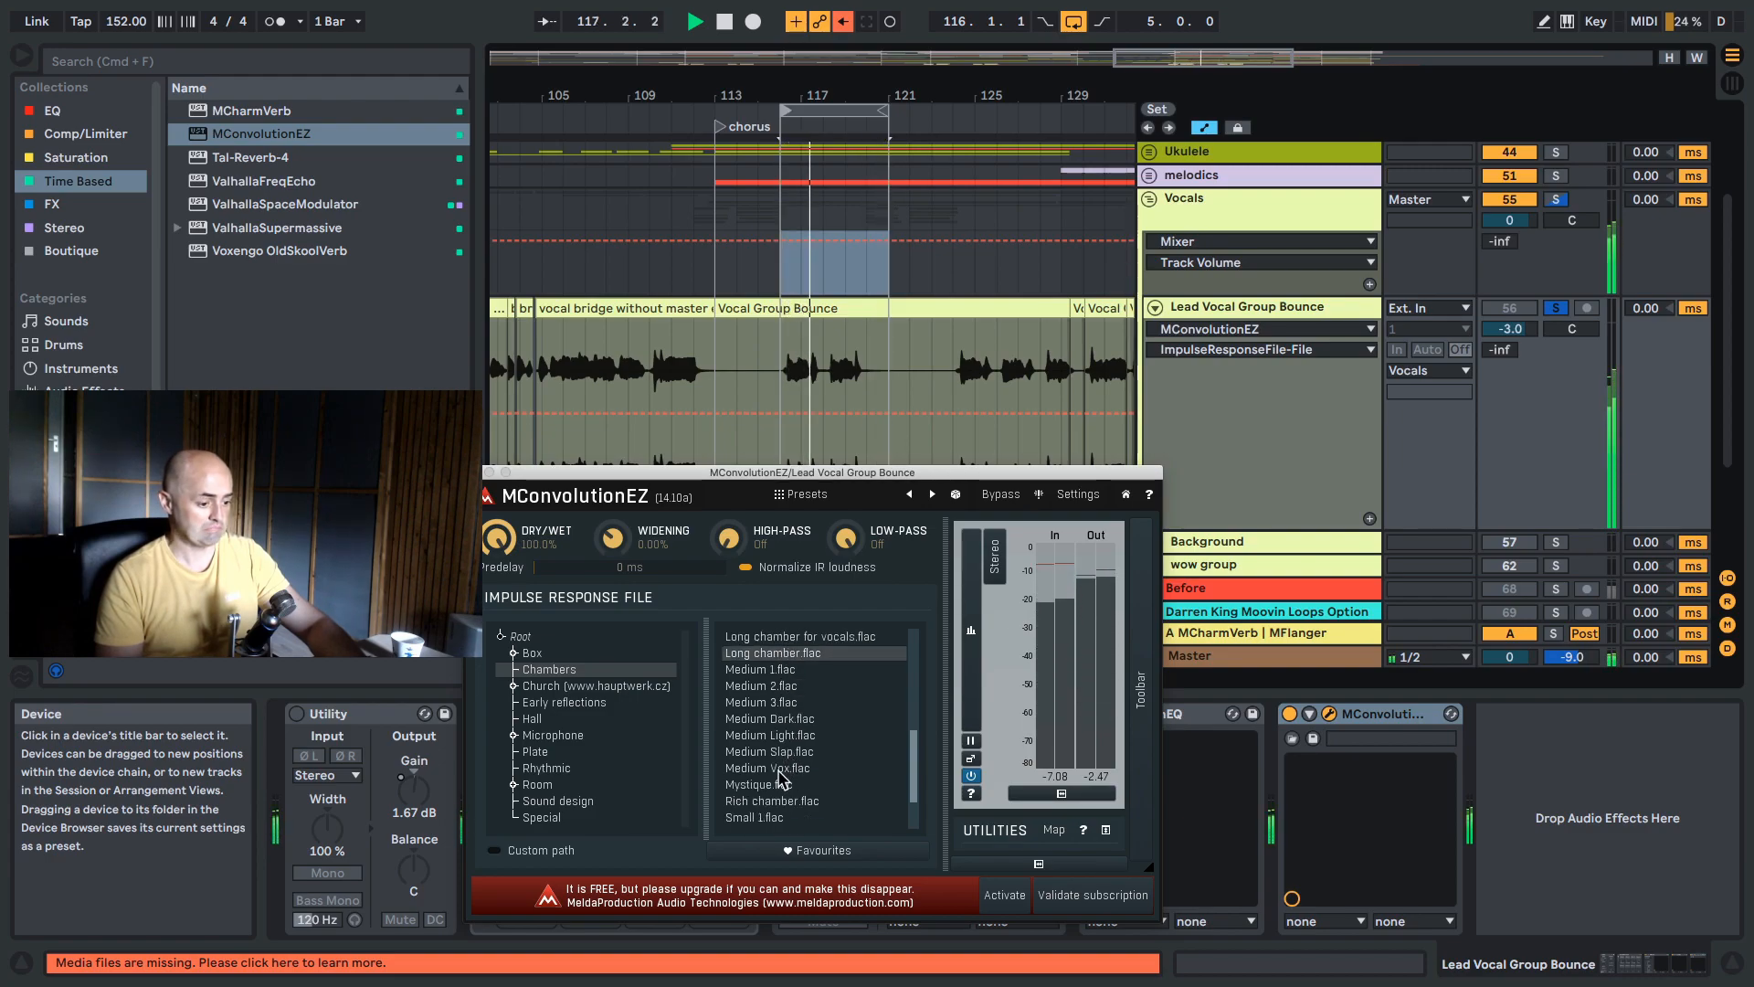
left_click(778, 768)
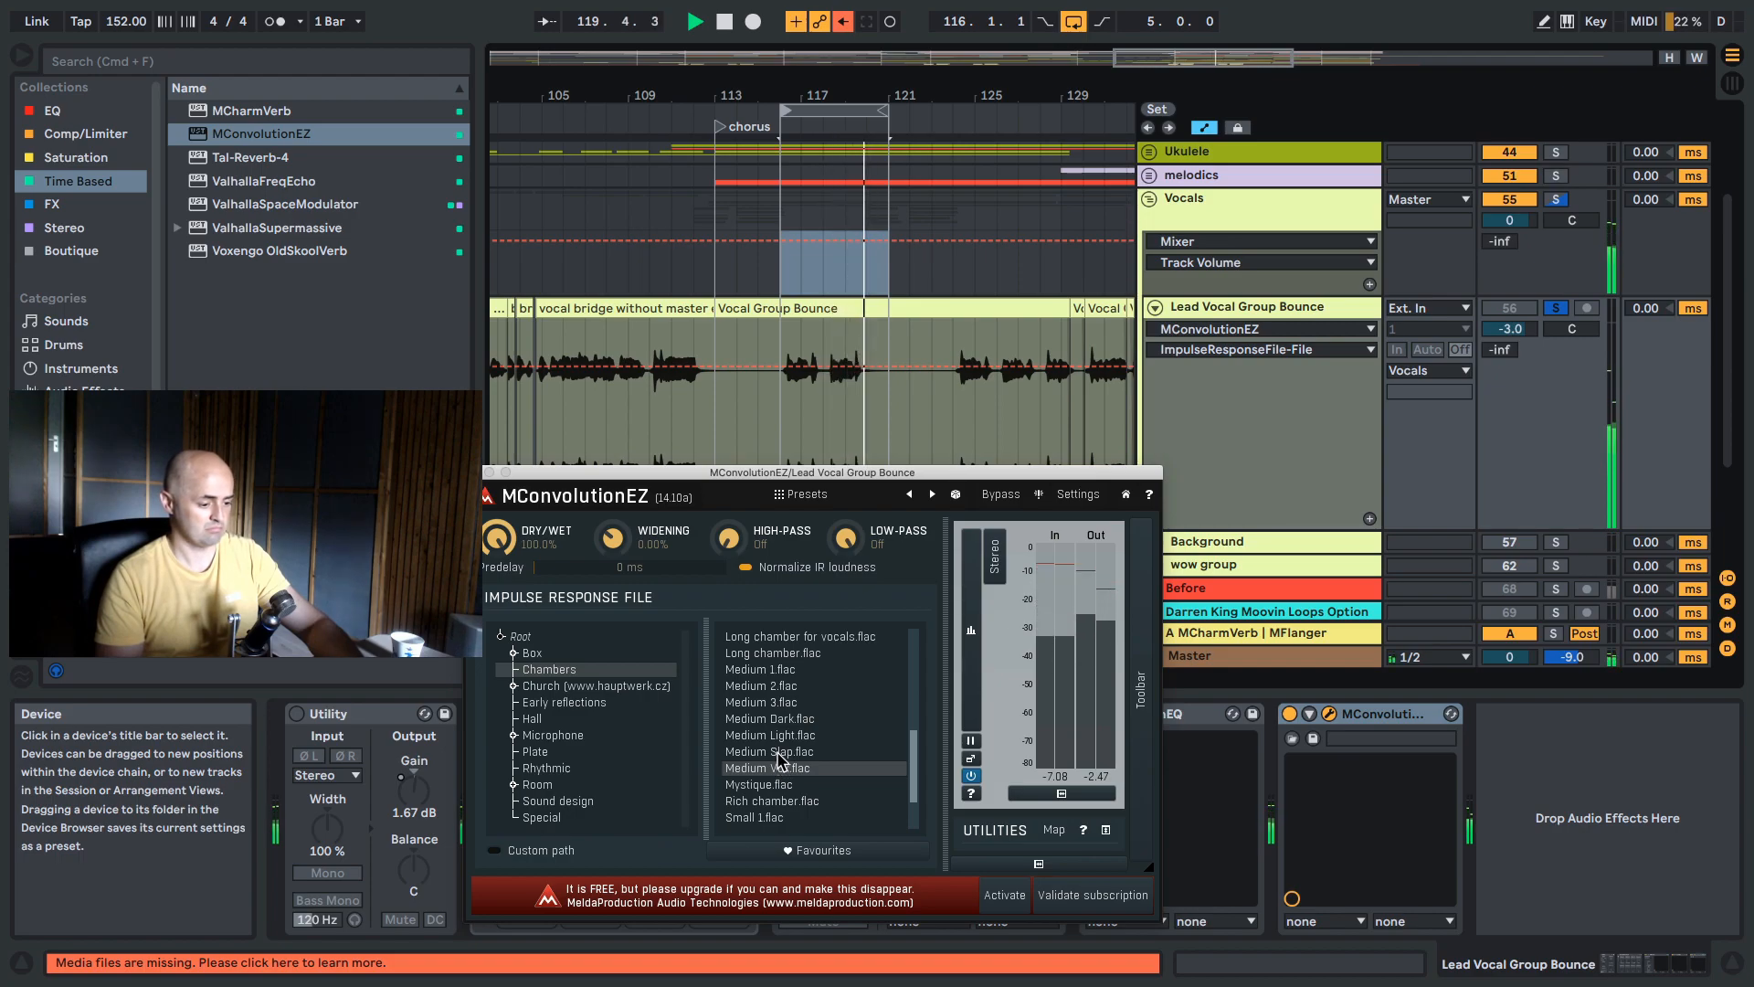
left_click(778, 752)
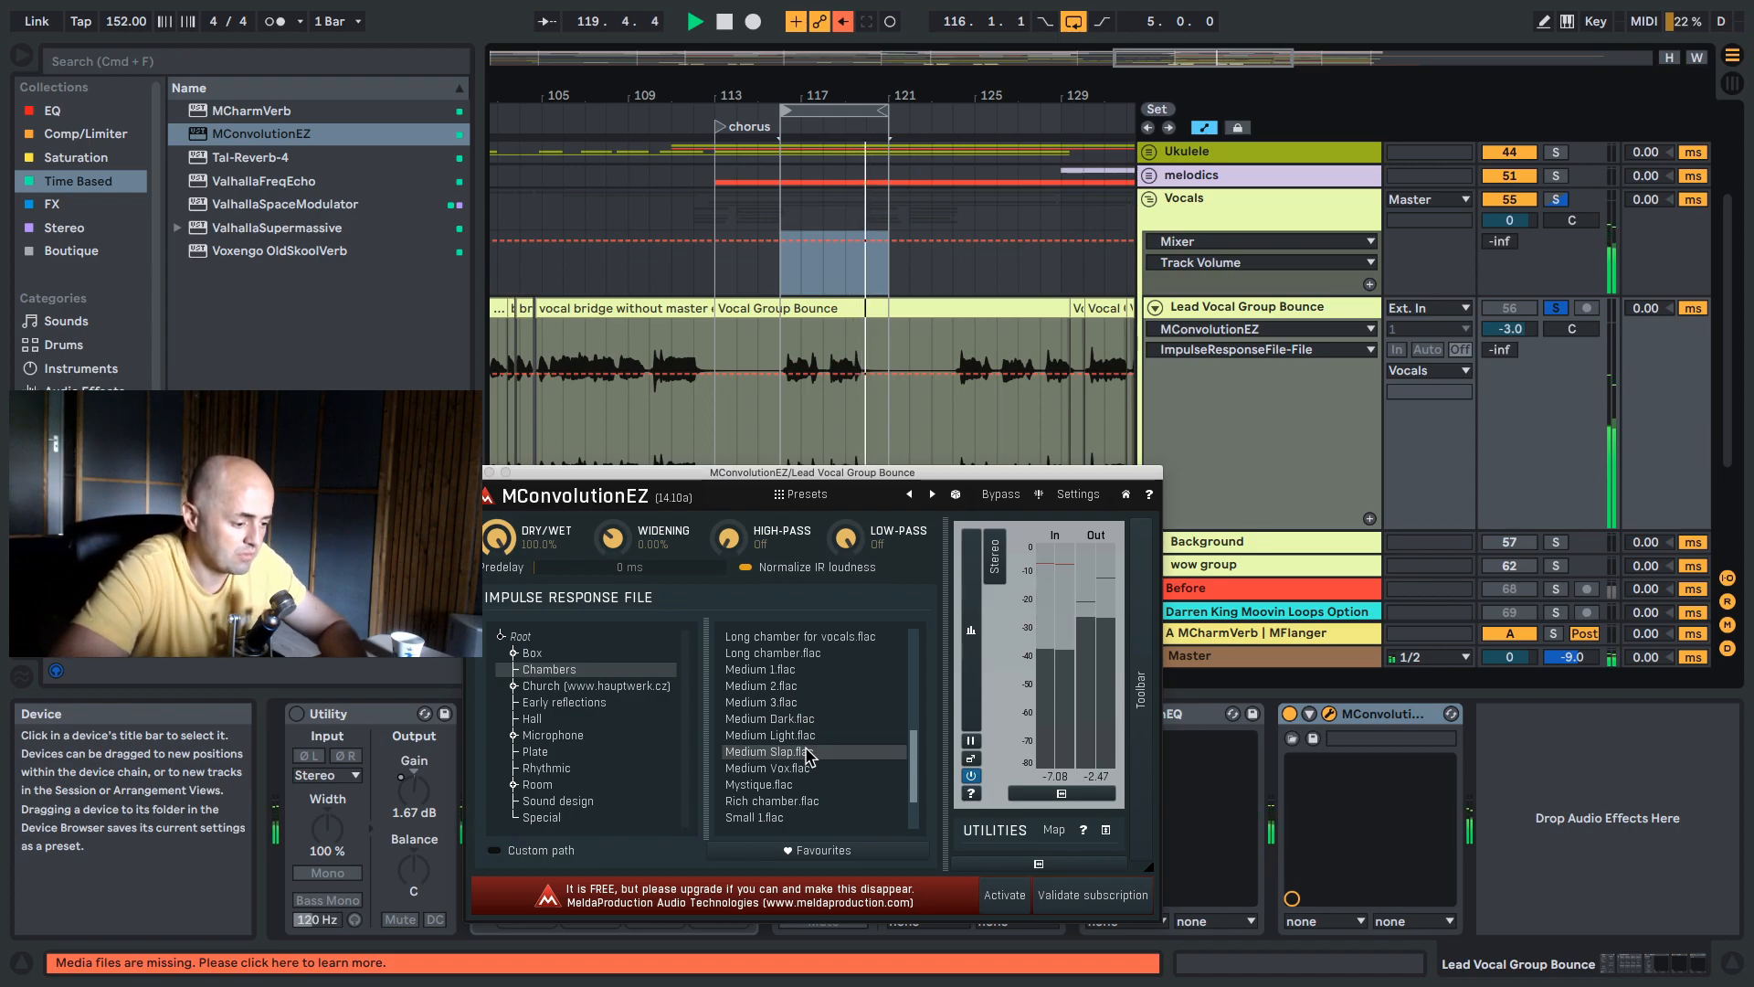
key("space")
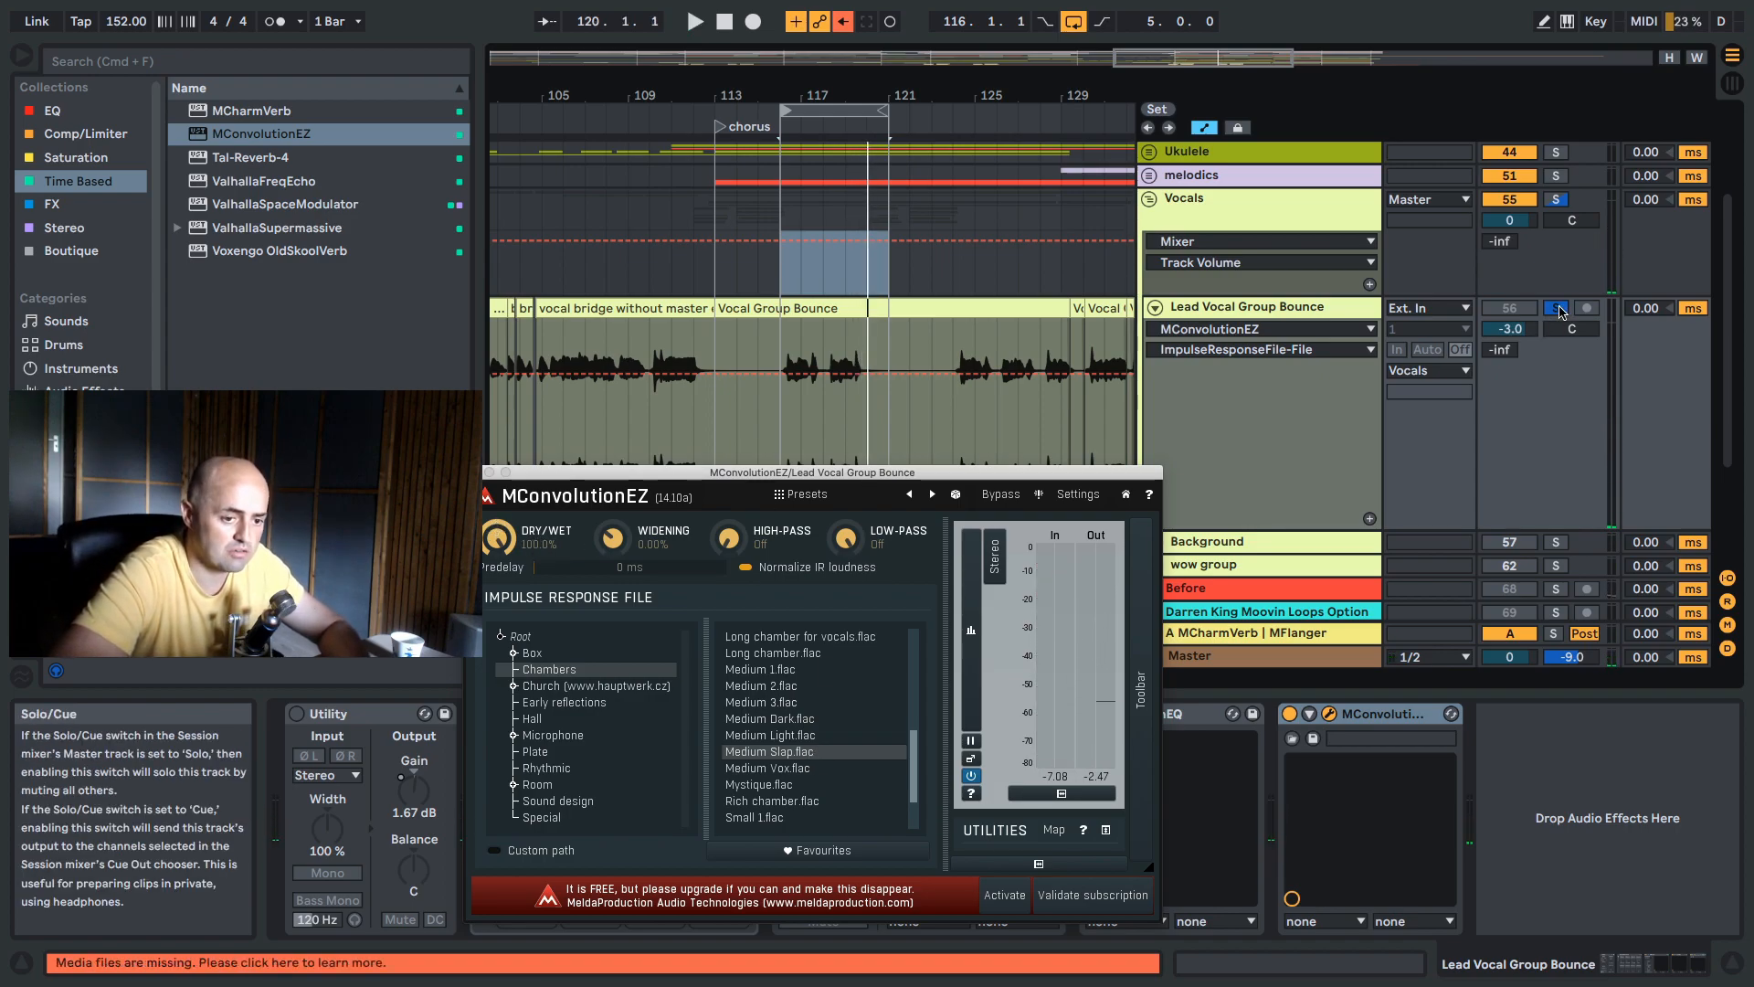
Unsolo Lead Vocal Group Bounce and lower MConvolutionEZ's Dry/Wet to about 22.8% while playing the loop in the full mix.
left_click_drag(498, 538, 498, 604)
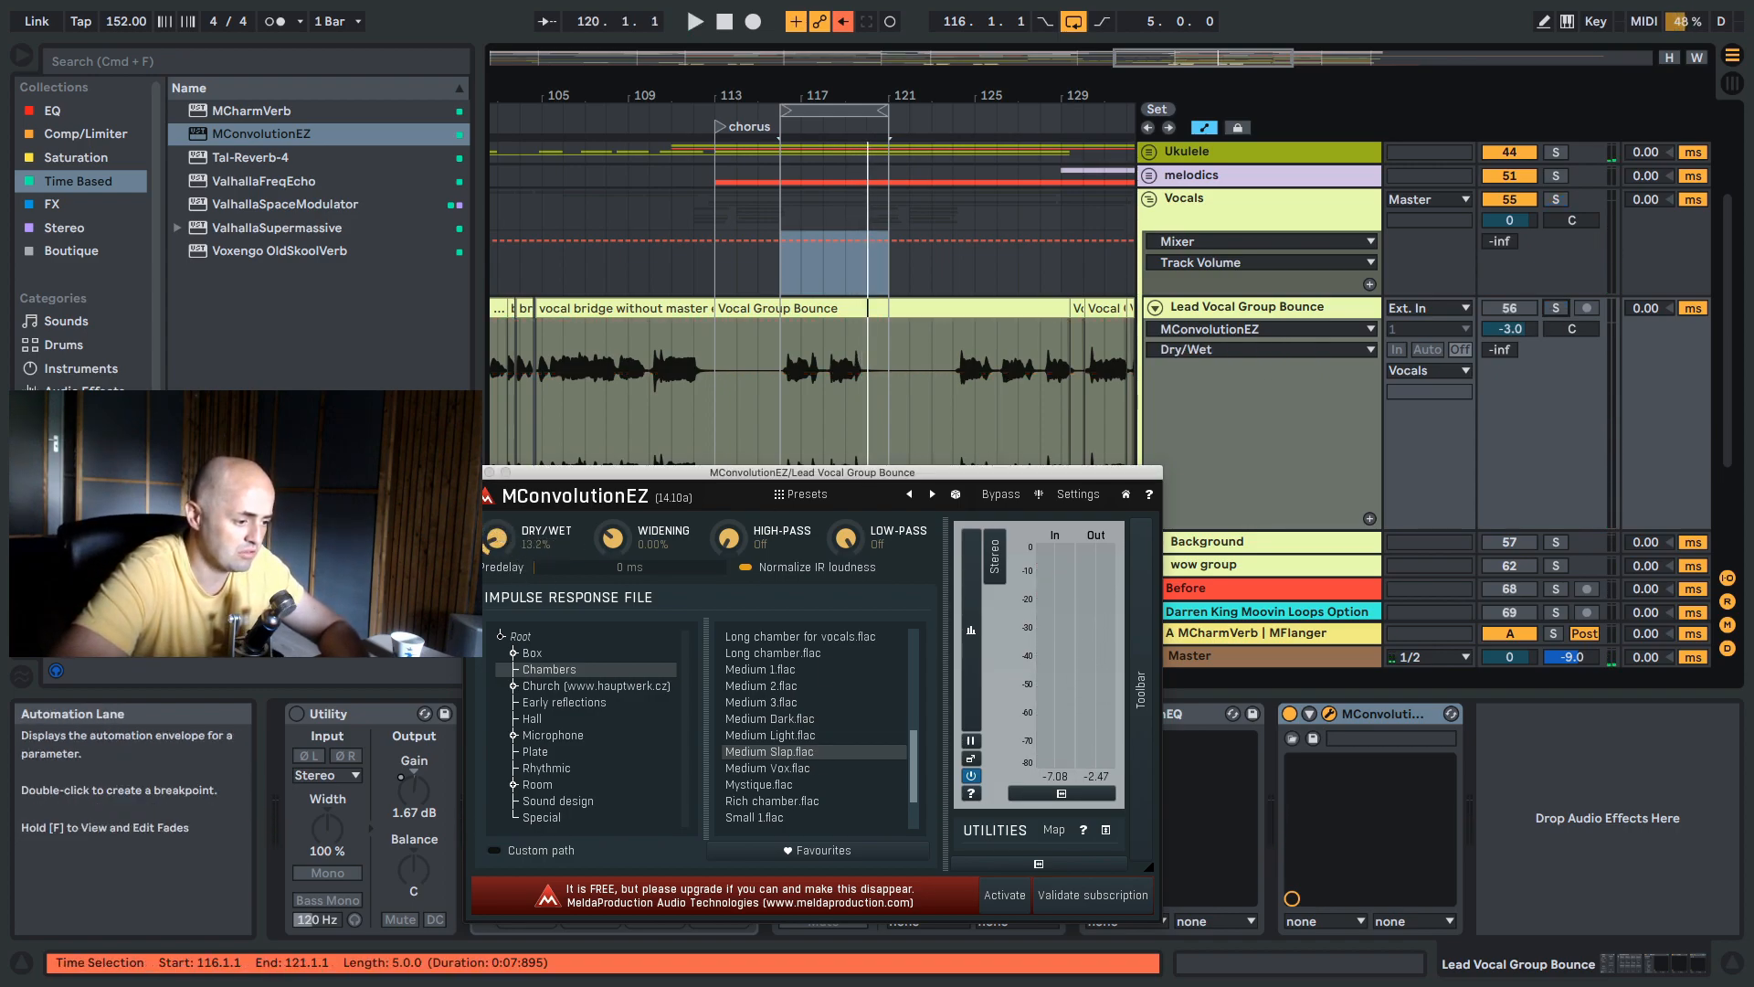
key("space")
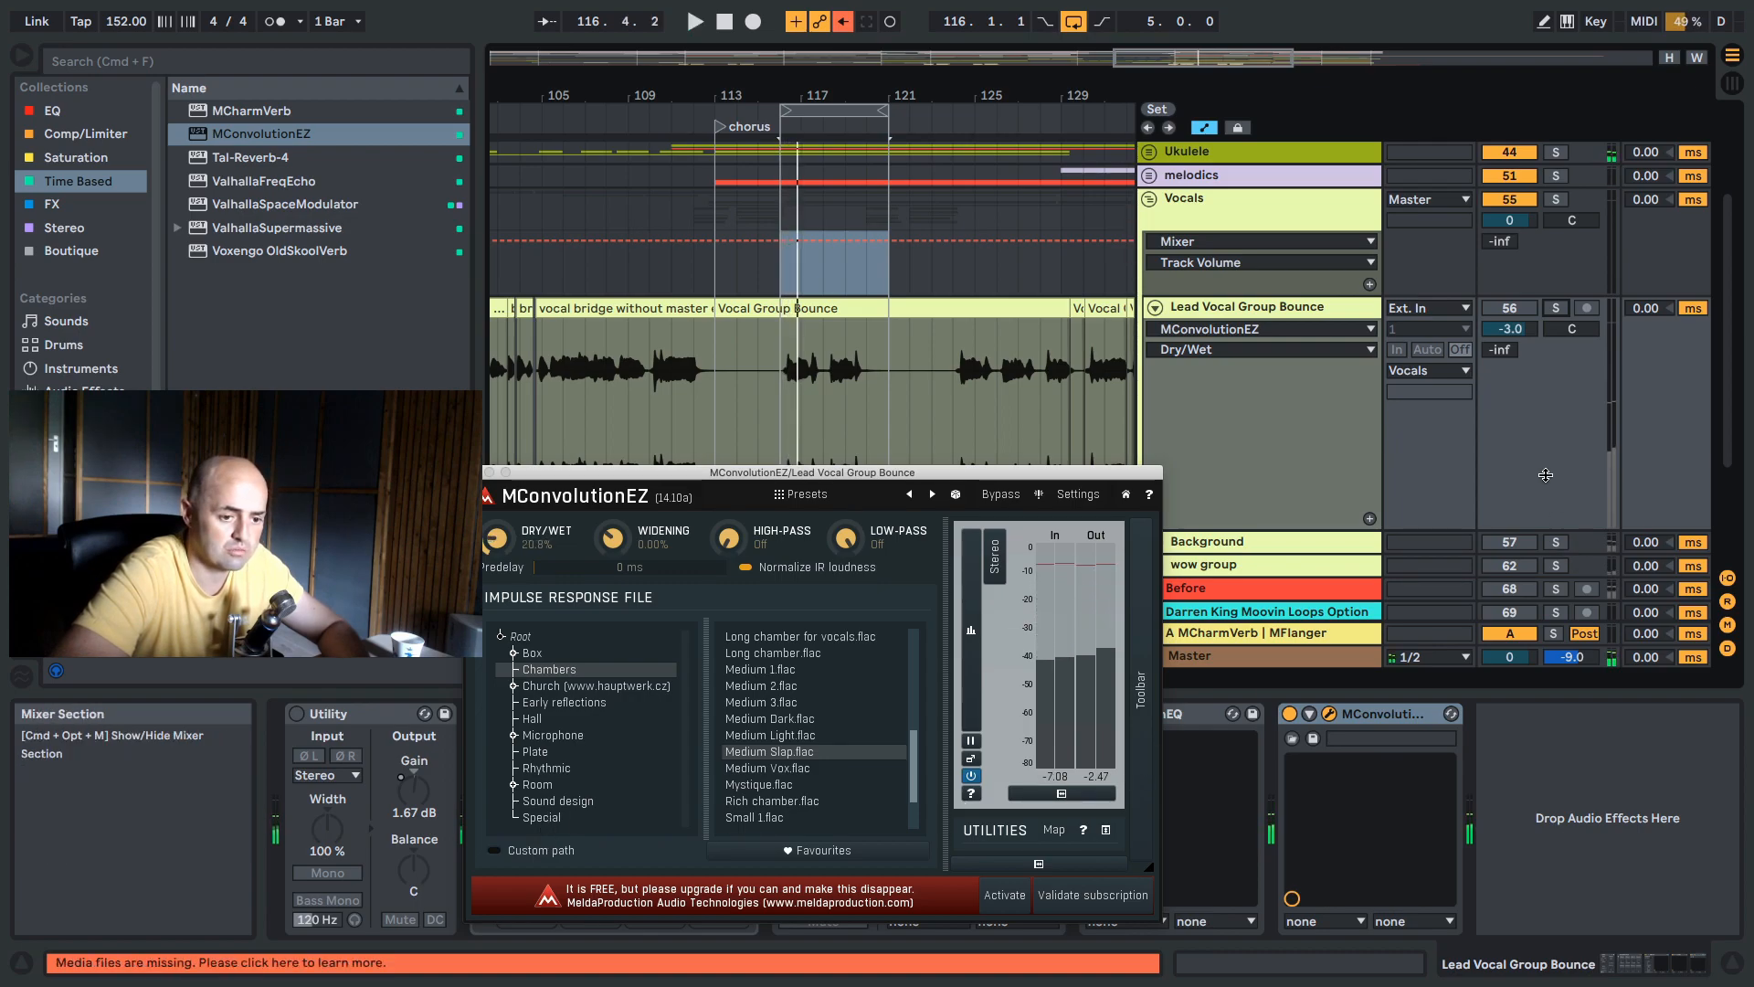
key("space")
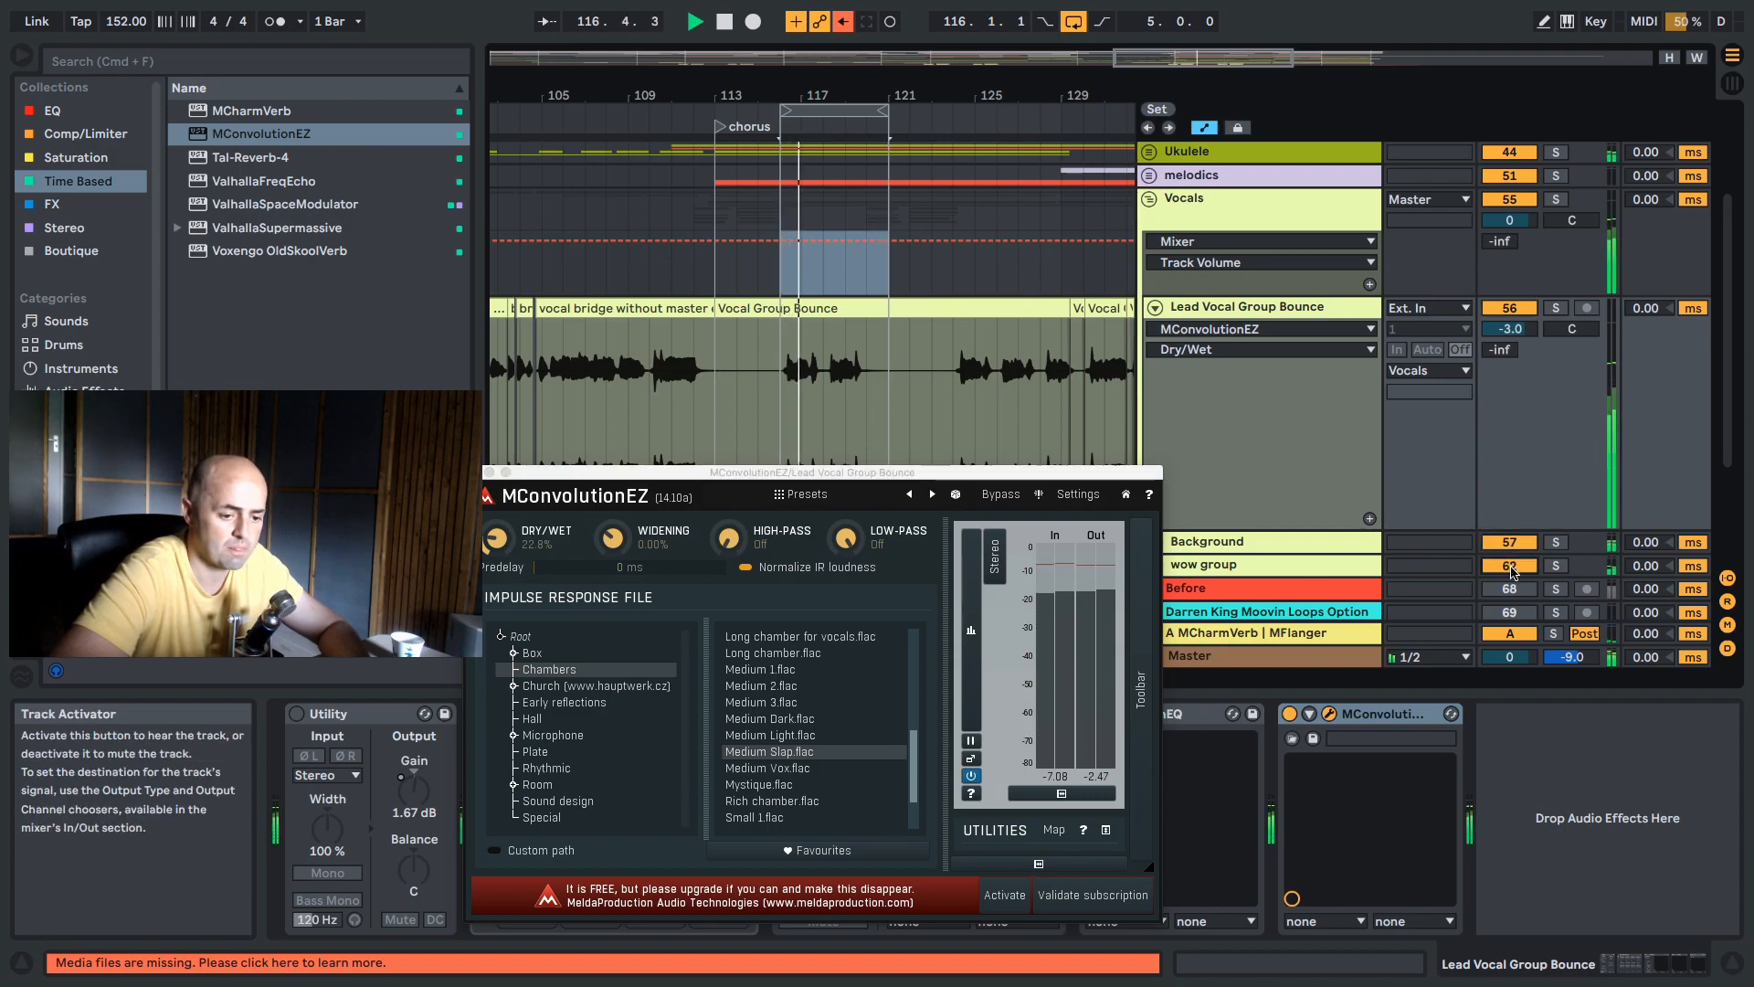
Move the loop start back to bar 115, unfold the wow group and lower its track volume to about -10.1 dB.
left_click_drag(785, 111, 762, 110)
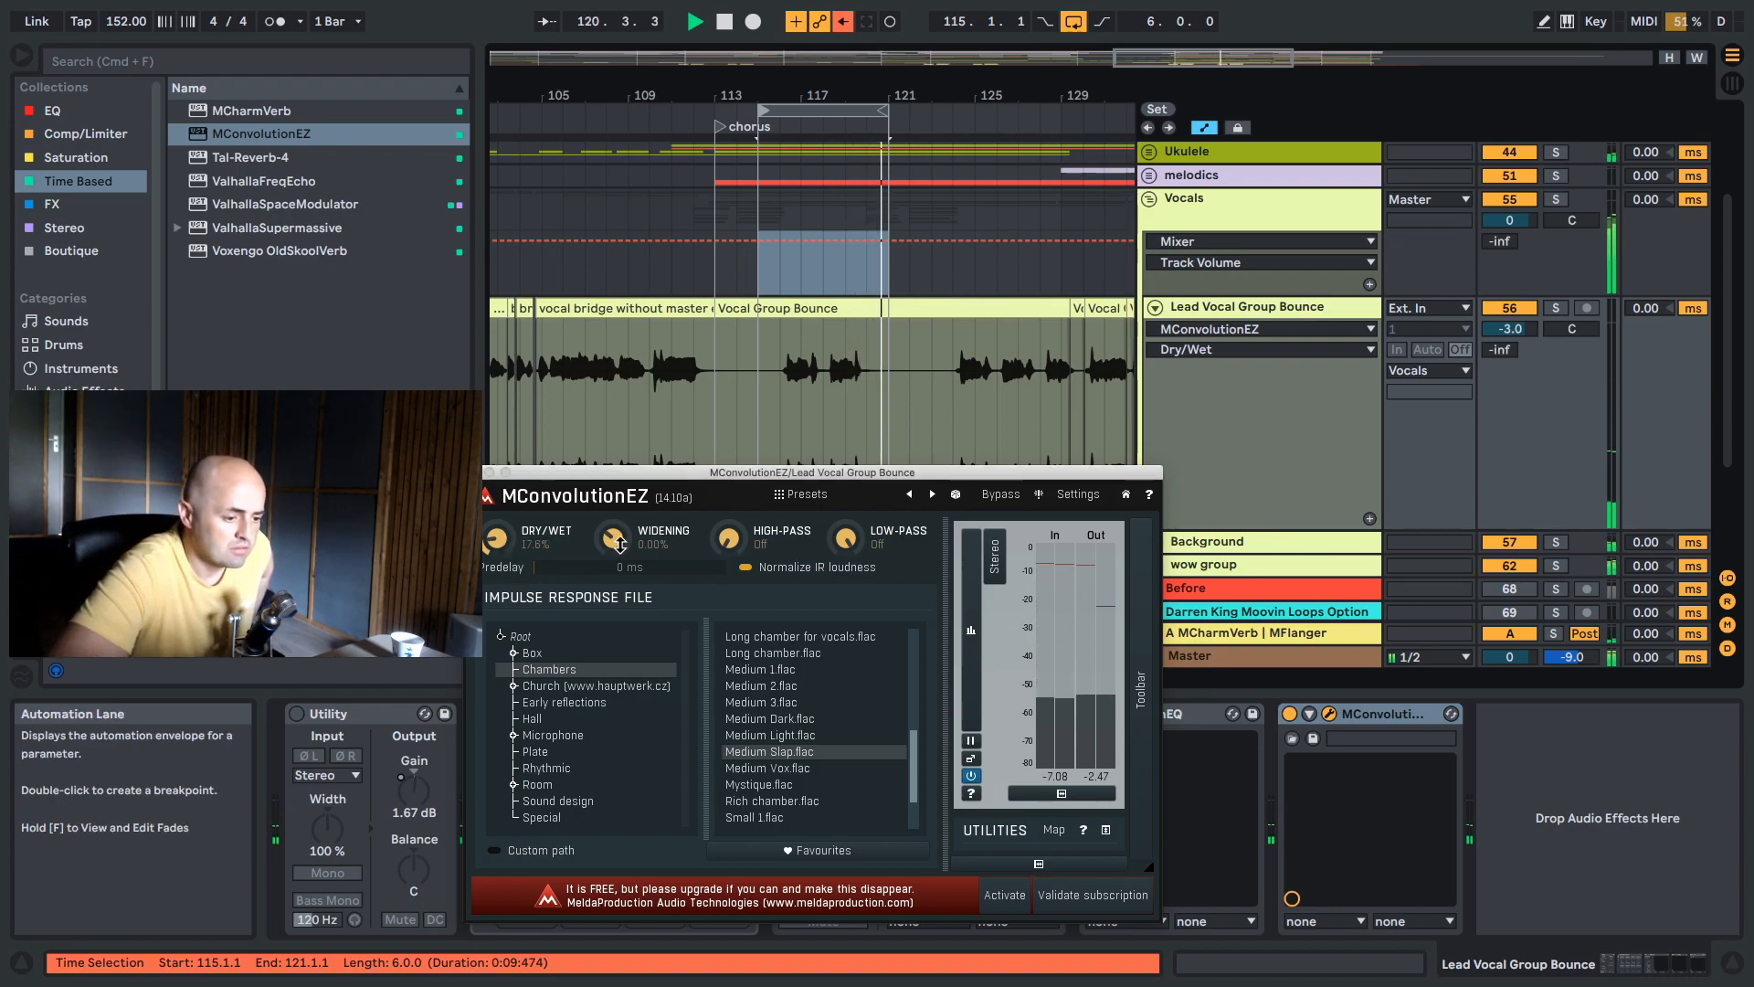
left_click(1179, 567)
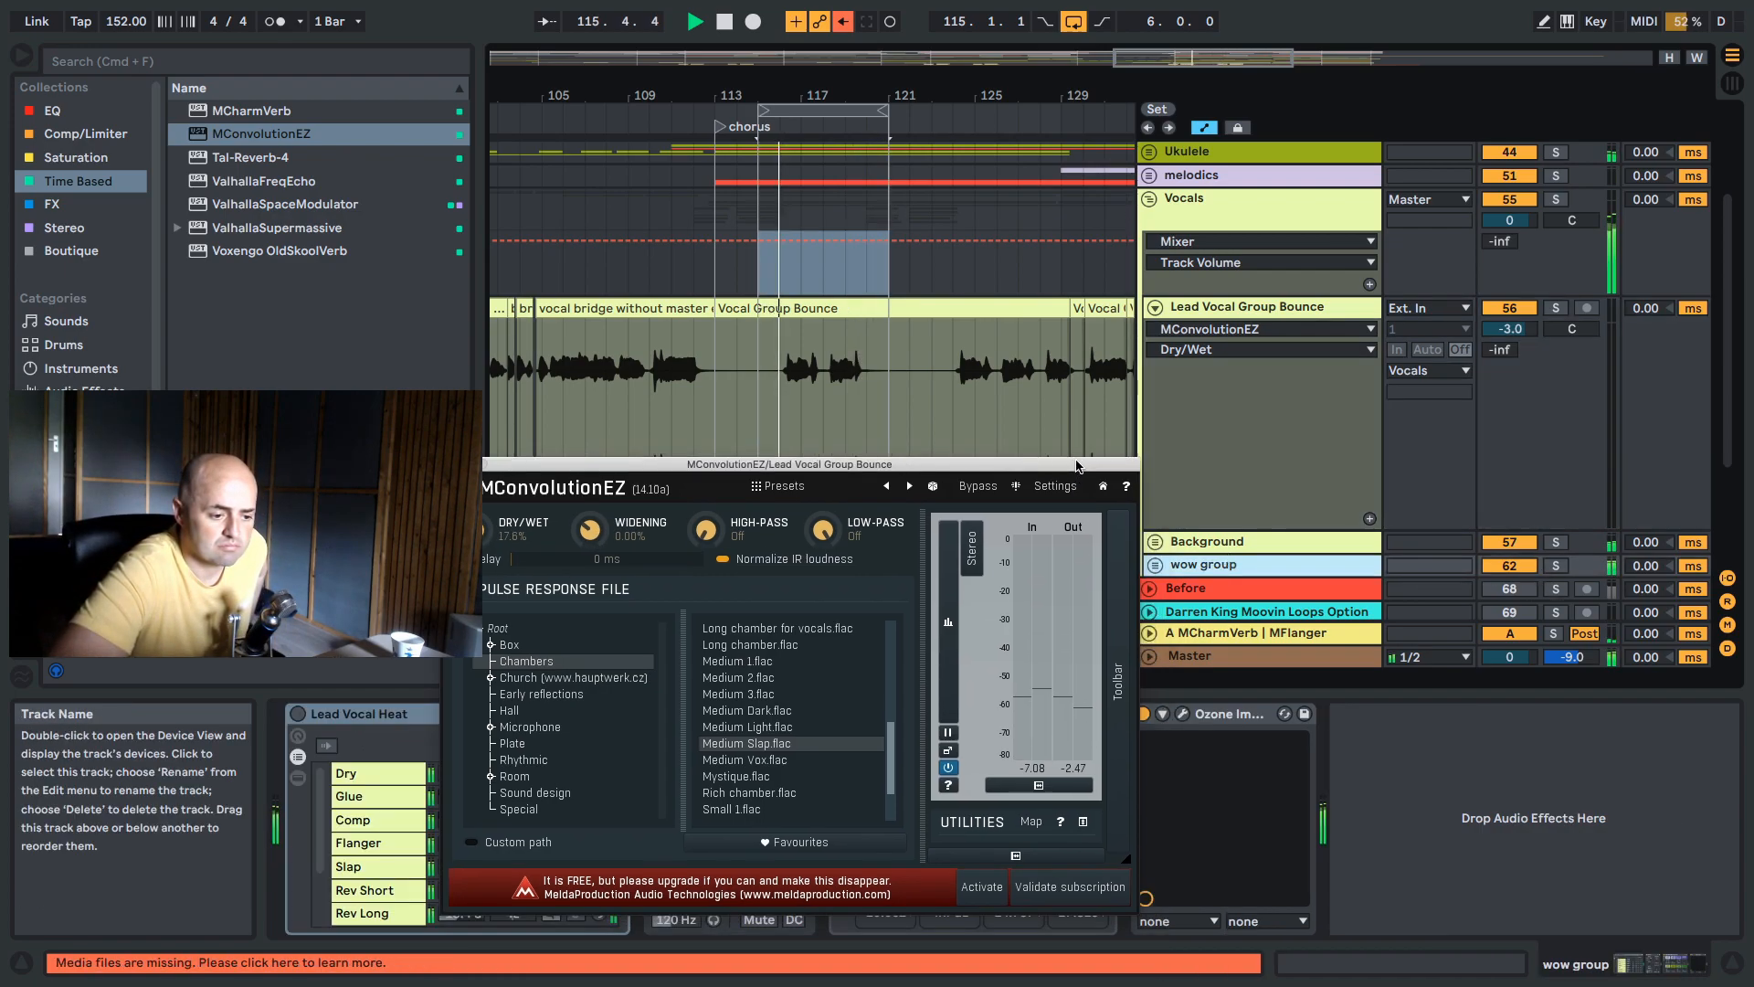
left_click(1156, 566)
left_click(1509, 587)
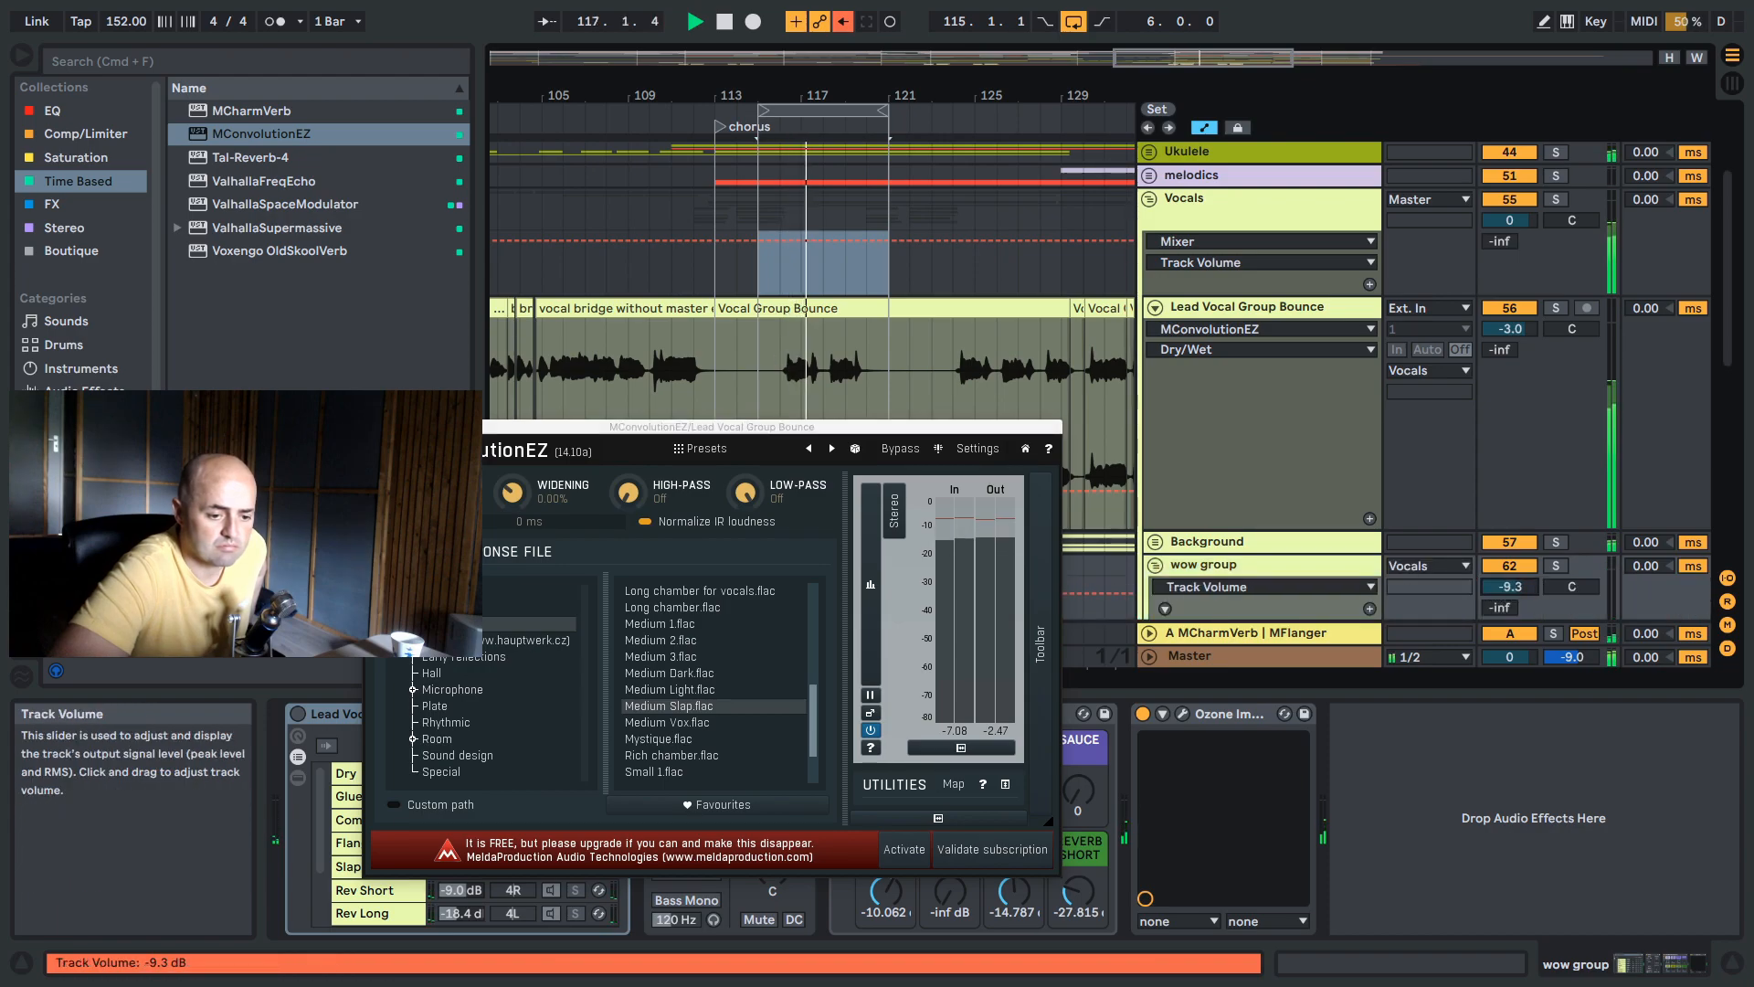
Unfold the Background group, fold its BV1 track and stop playback.
left_click(1156, 542)
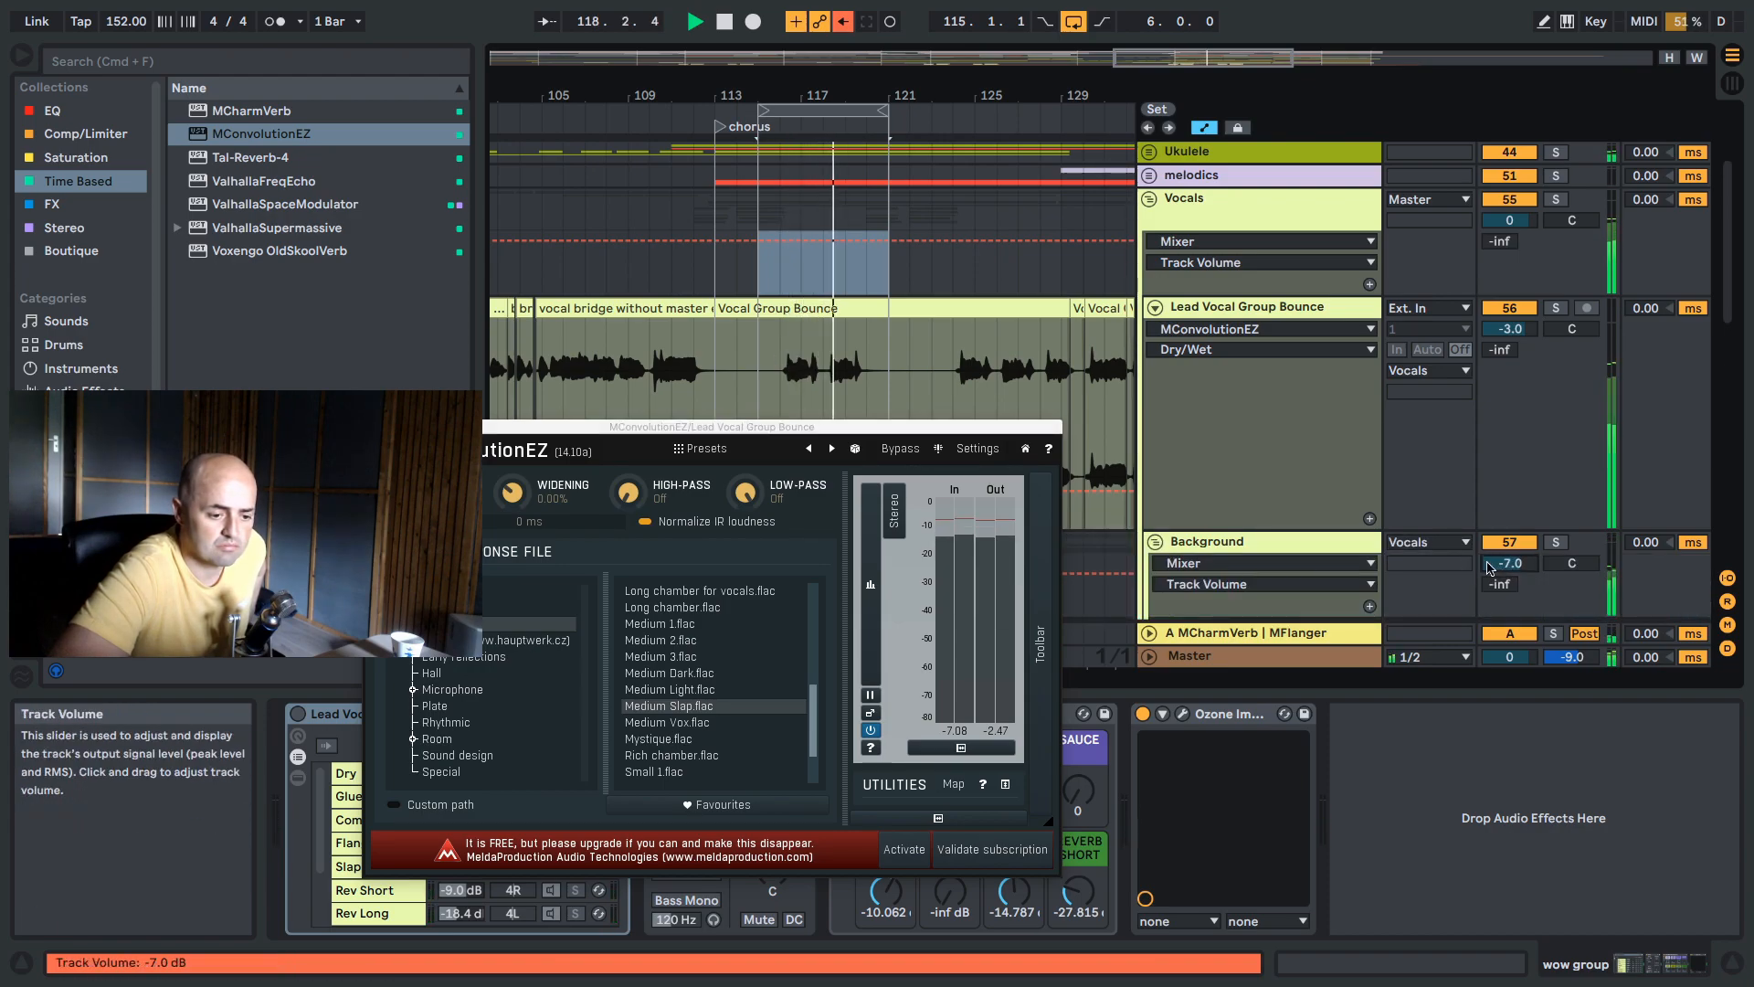
scroll(1366, 527, "down", 3)
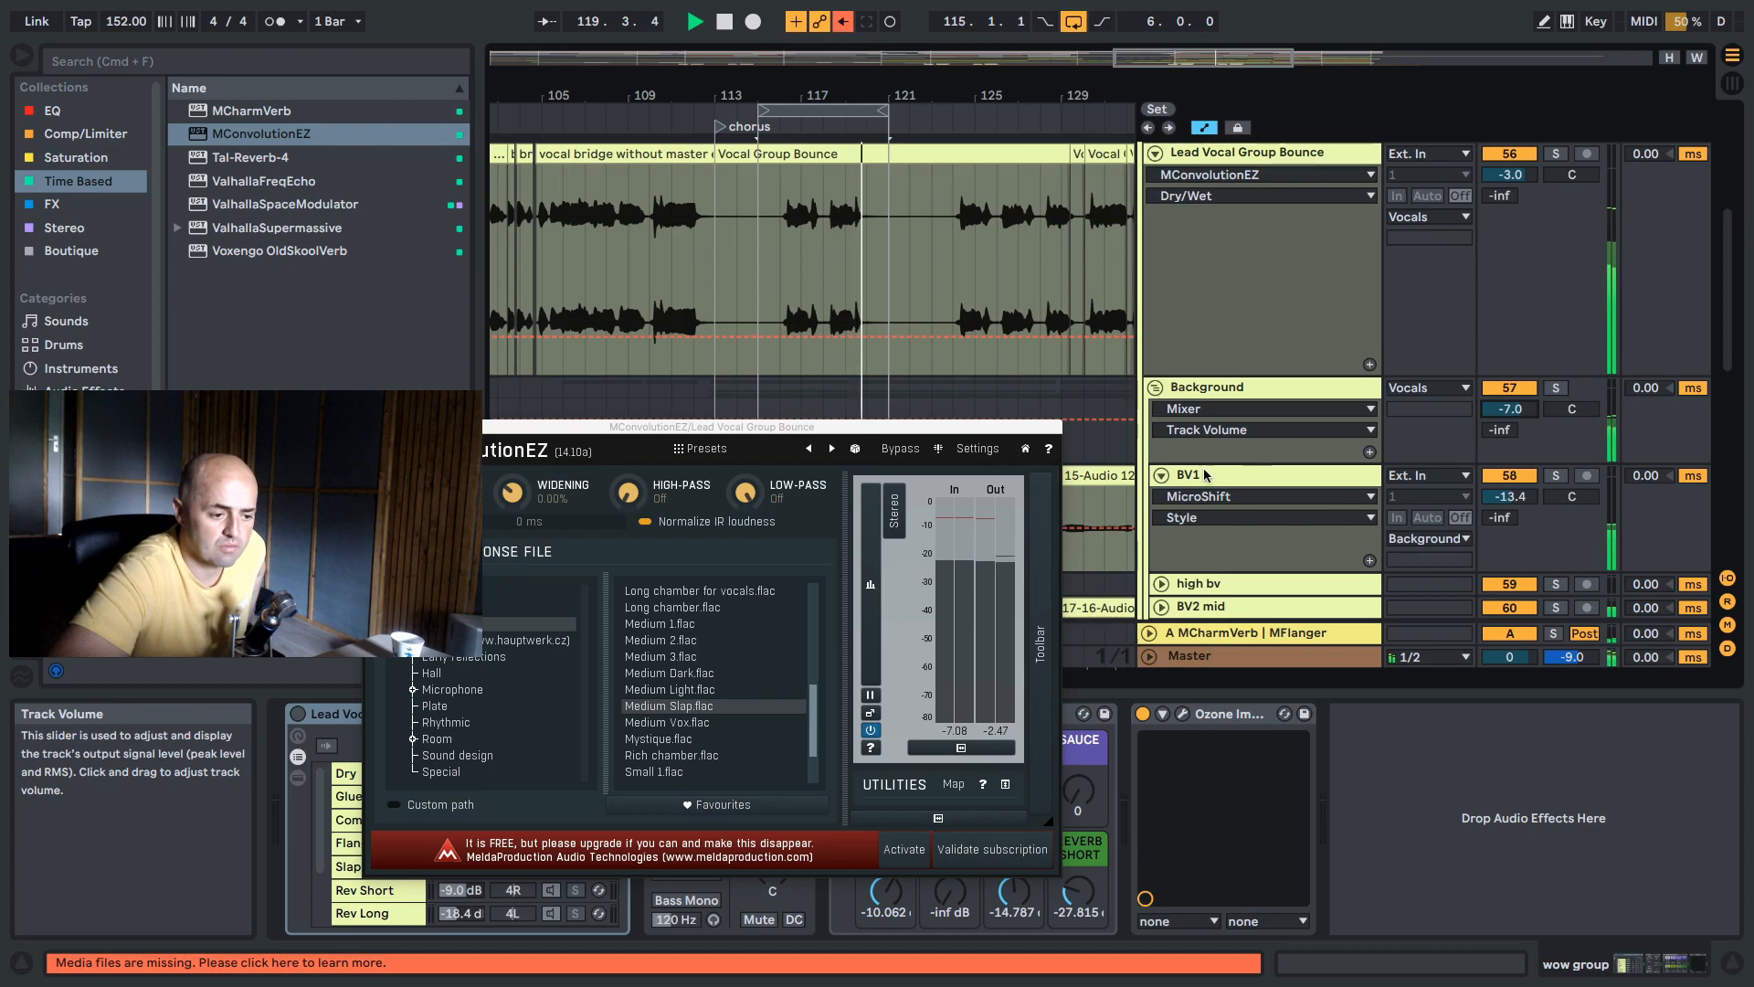
left_click(1162, 475)
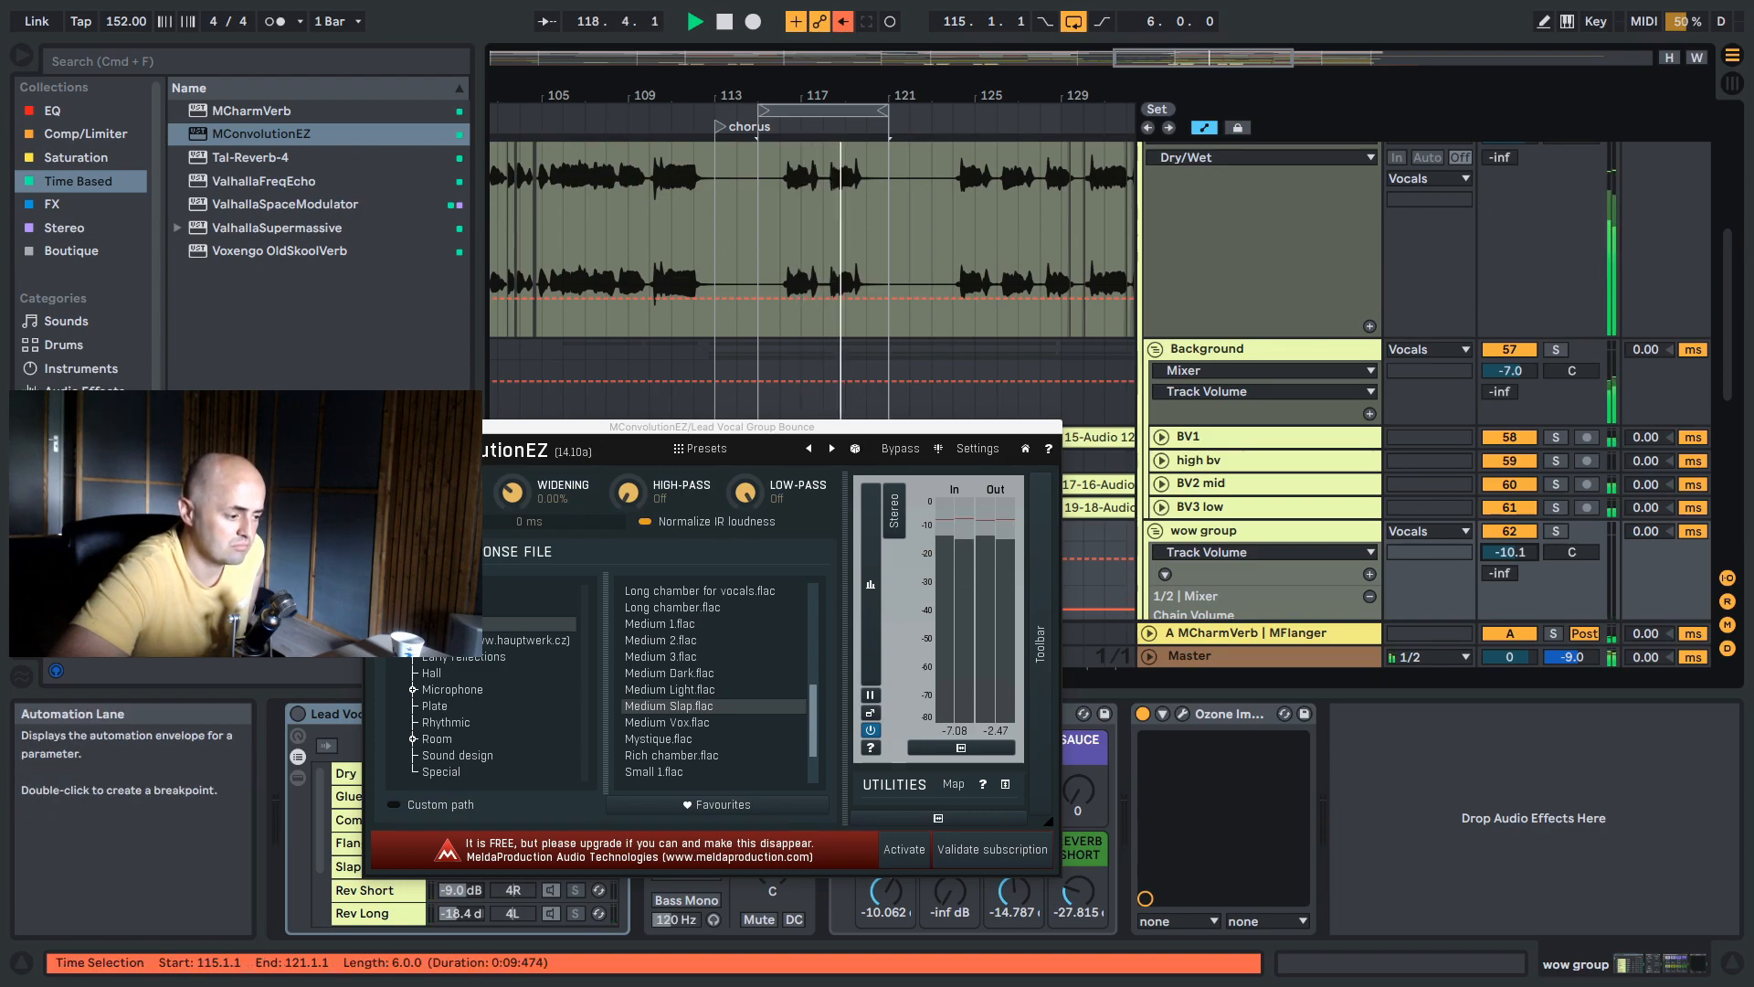
key("space")
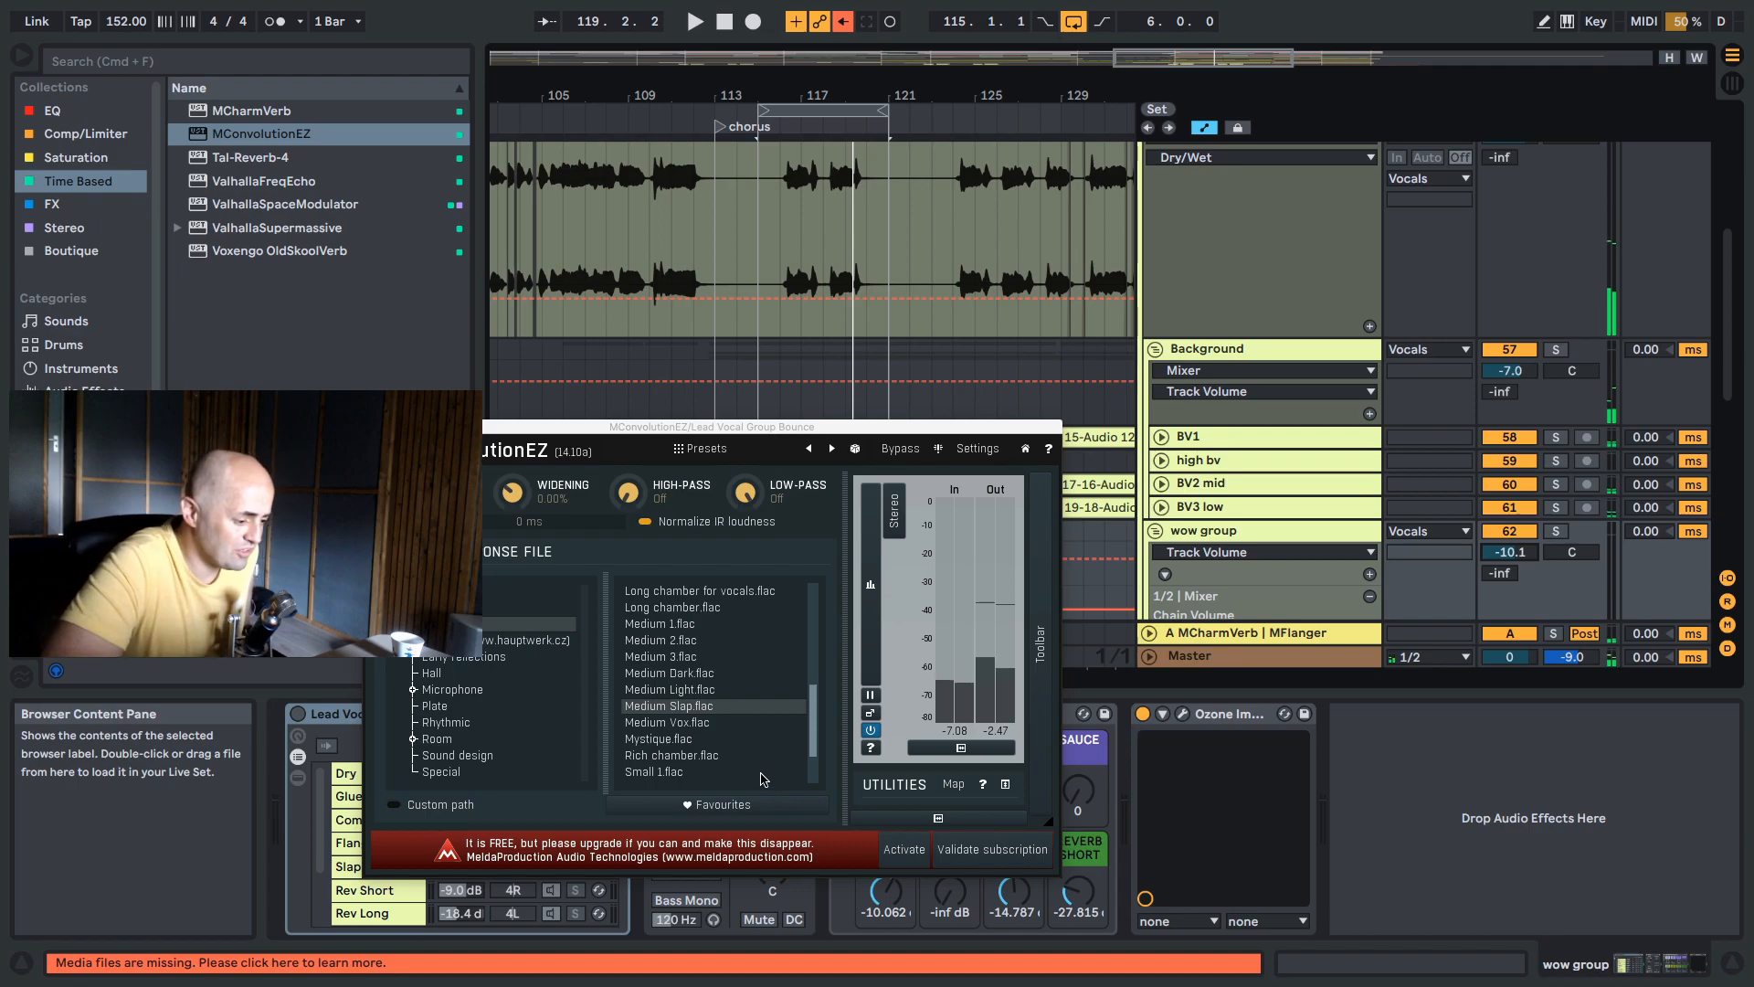
Look through the Chambers impulse response list and hide the plug-in windows.
scroll(763, 763, "down", 2)
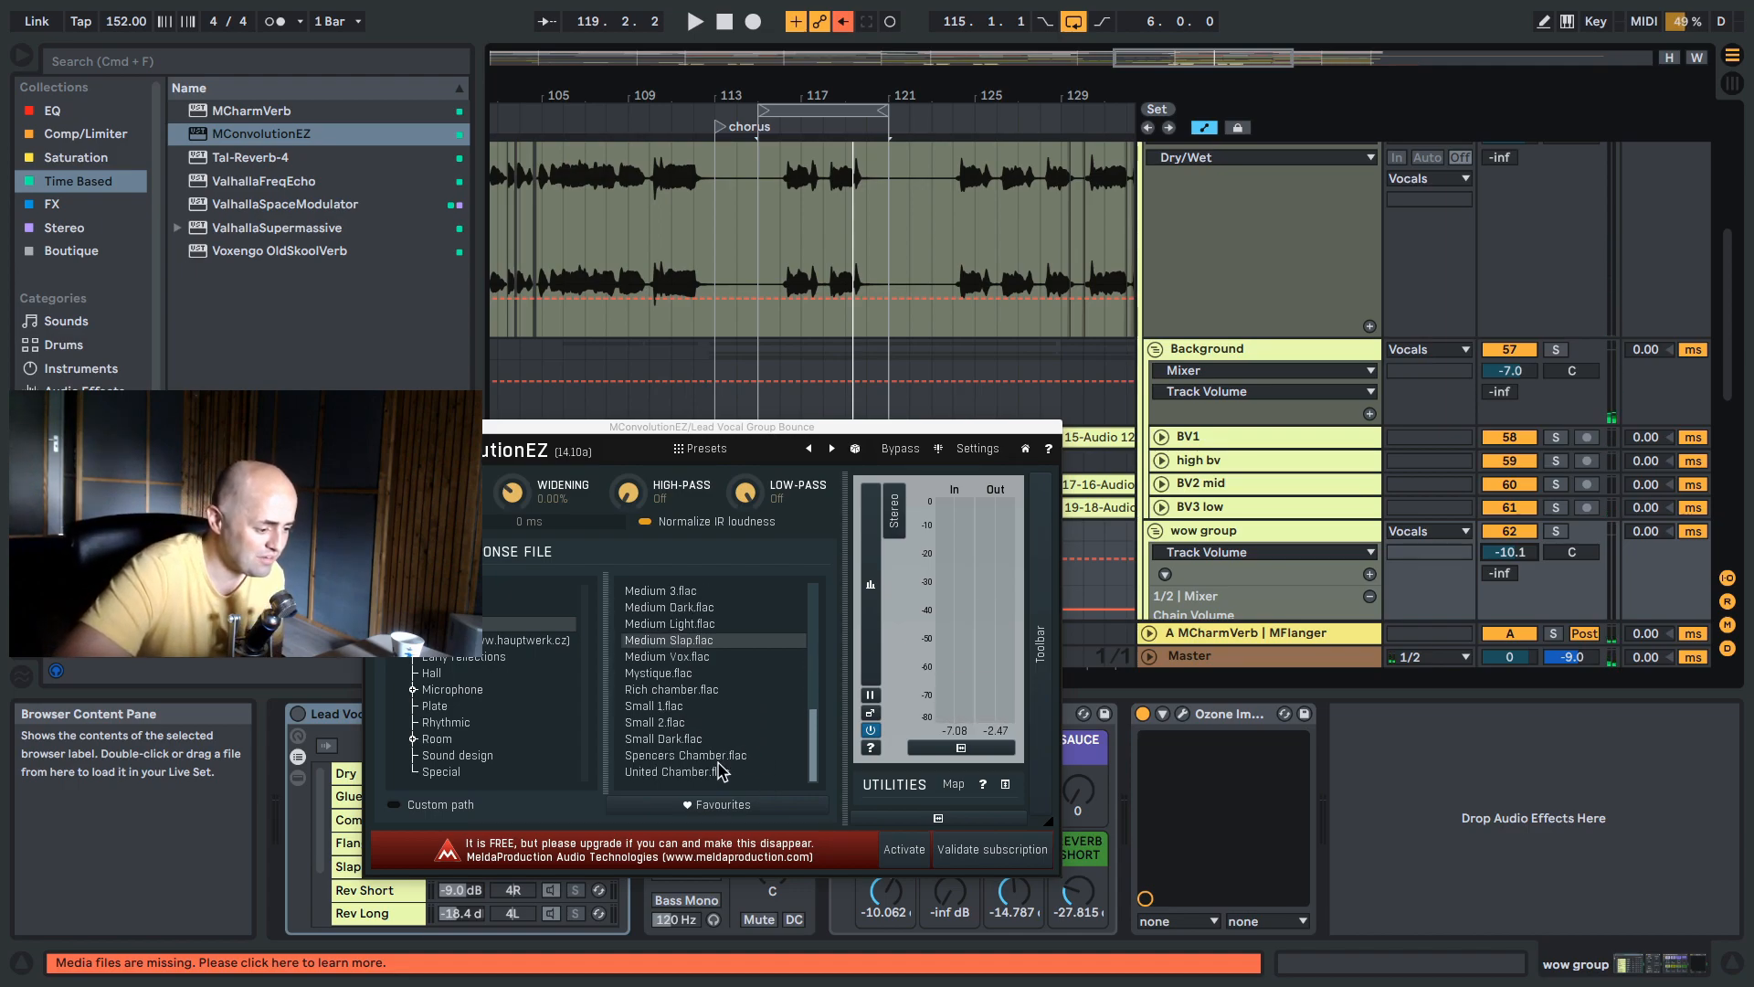
scroll(713, 766, "up", 6)
scroll(713, 766, "up", 2)
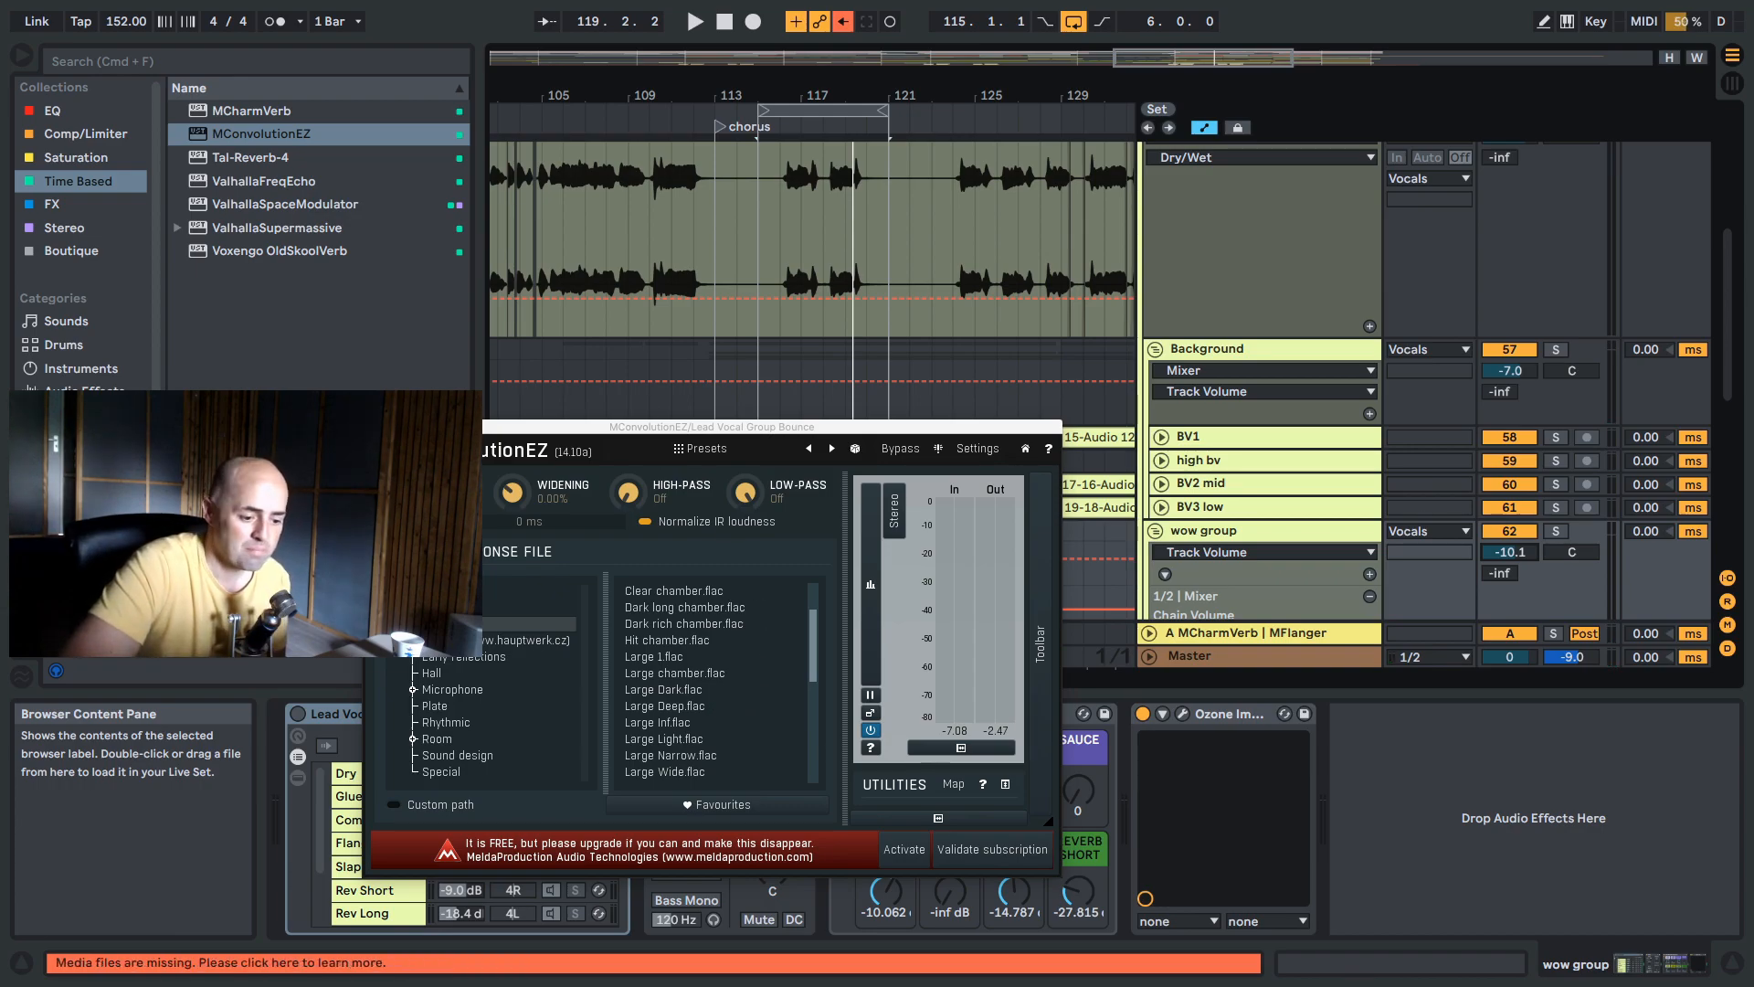
key("super+alt+p")
Turn off MConvolutionEZ on Lead Vocal Group Bounce and add Tal-Reverb-4 at the end of its device chain.
scroll(1265, 259, "up", 3)
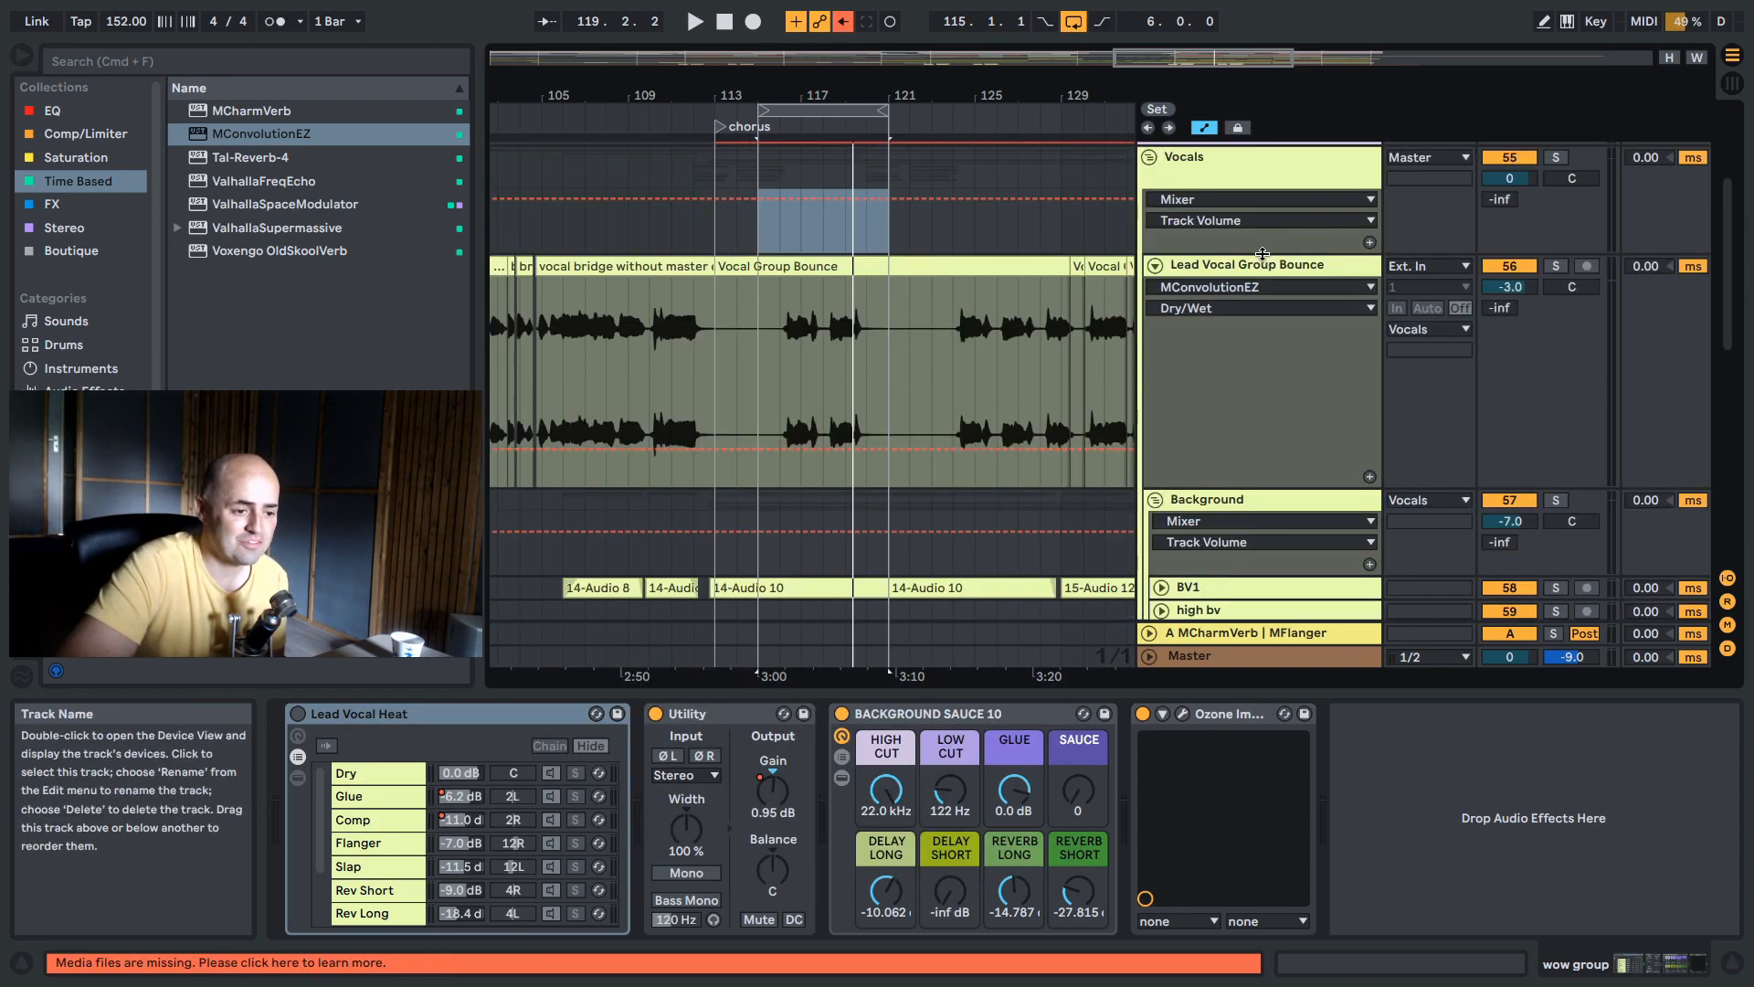
left_click(1265, 264)
left_click(1289, 714)
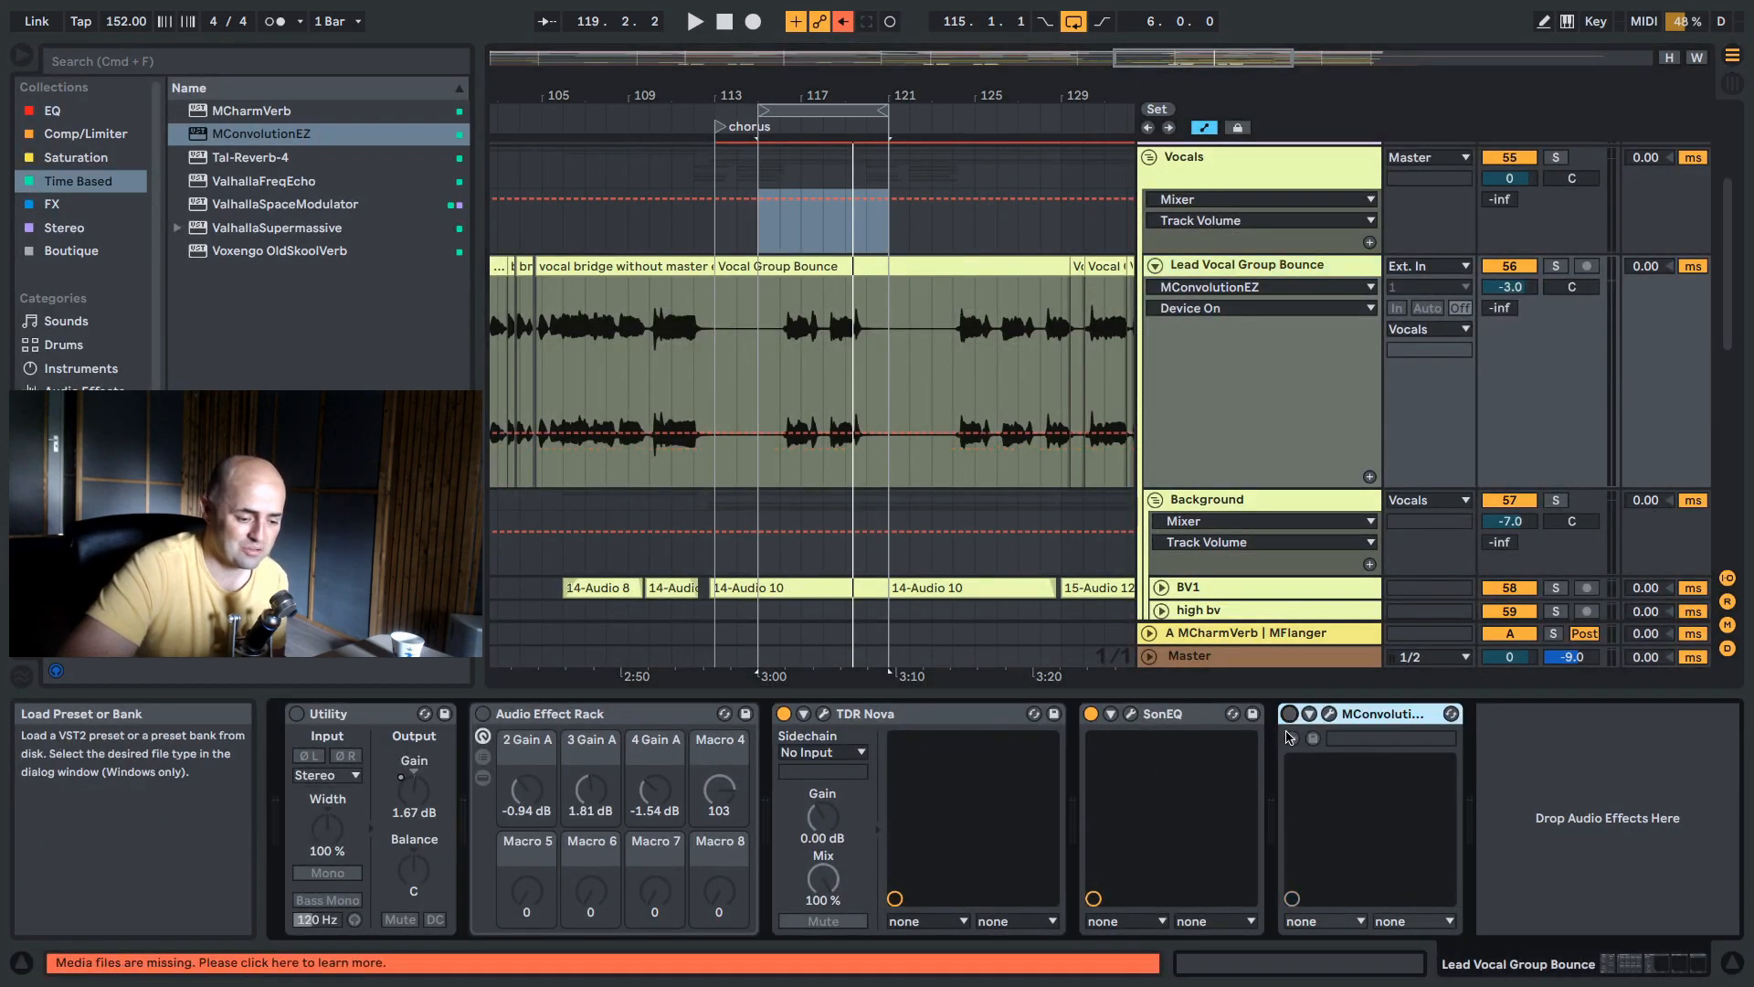
left_click(200, 162)
left_click_drag(200, 163, 1498, 804)
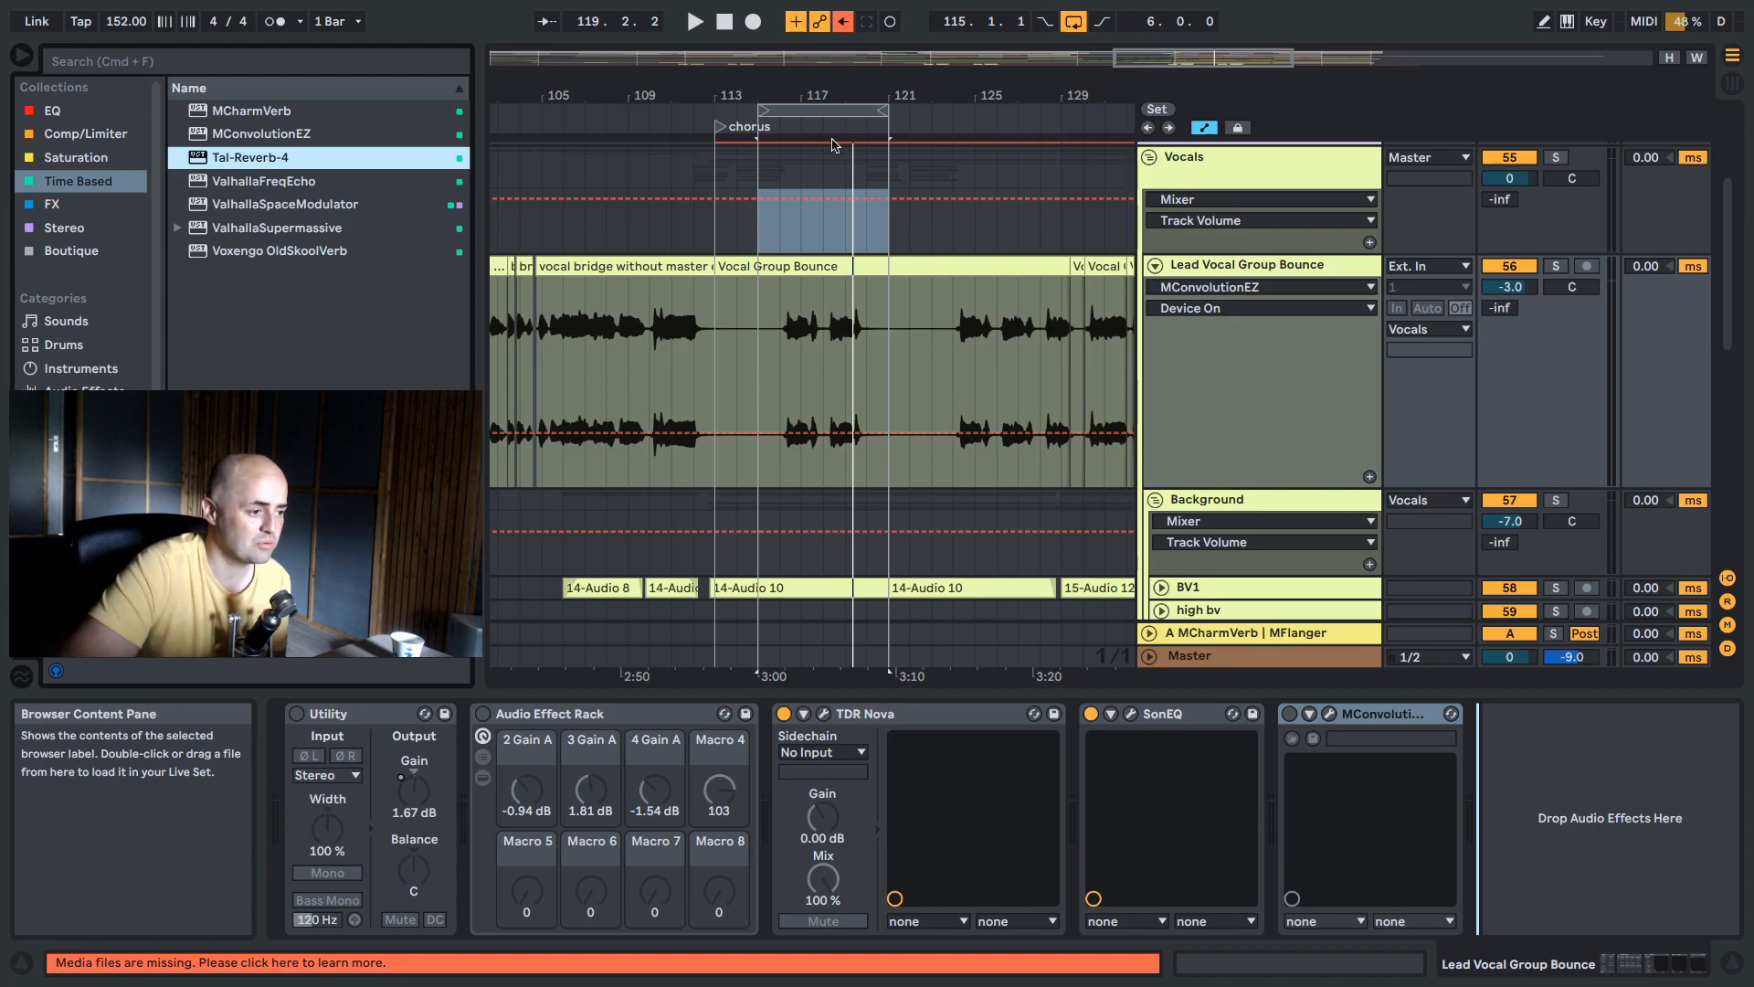
Start the loop at bar 116, set Tal-Reverb-4's Wet volume to about 27% and play the loop.
left_click_drag(763, 111, 785, 110)
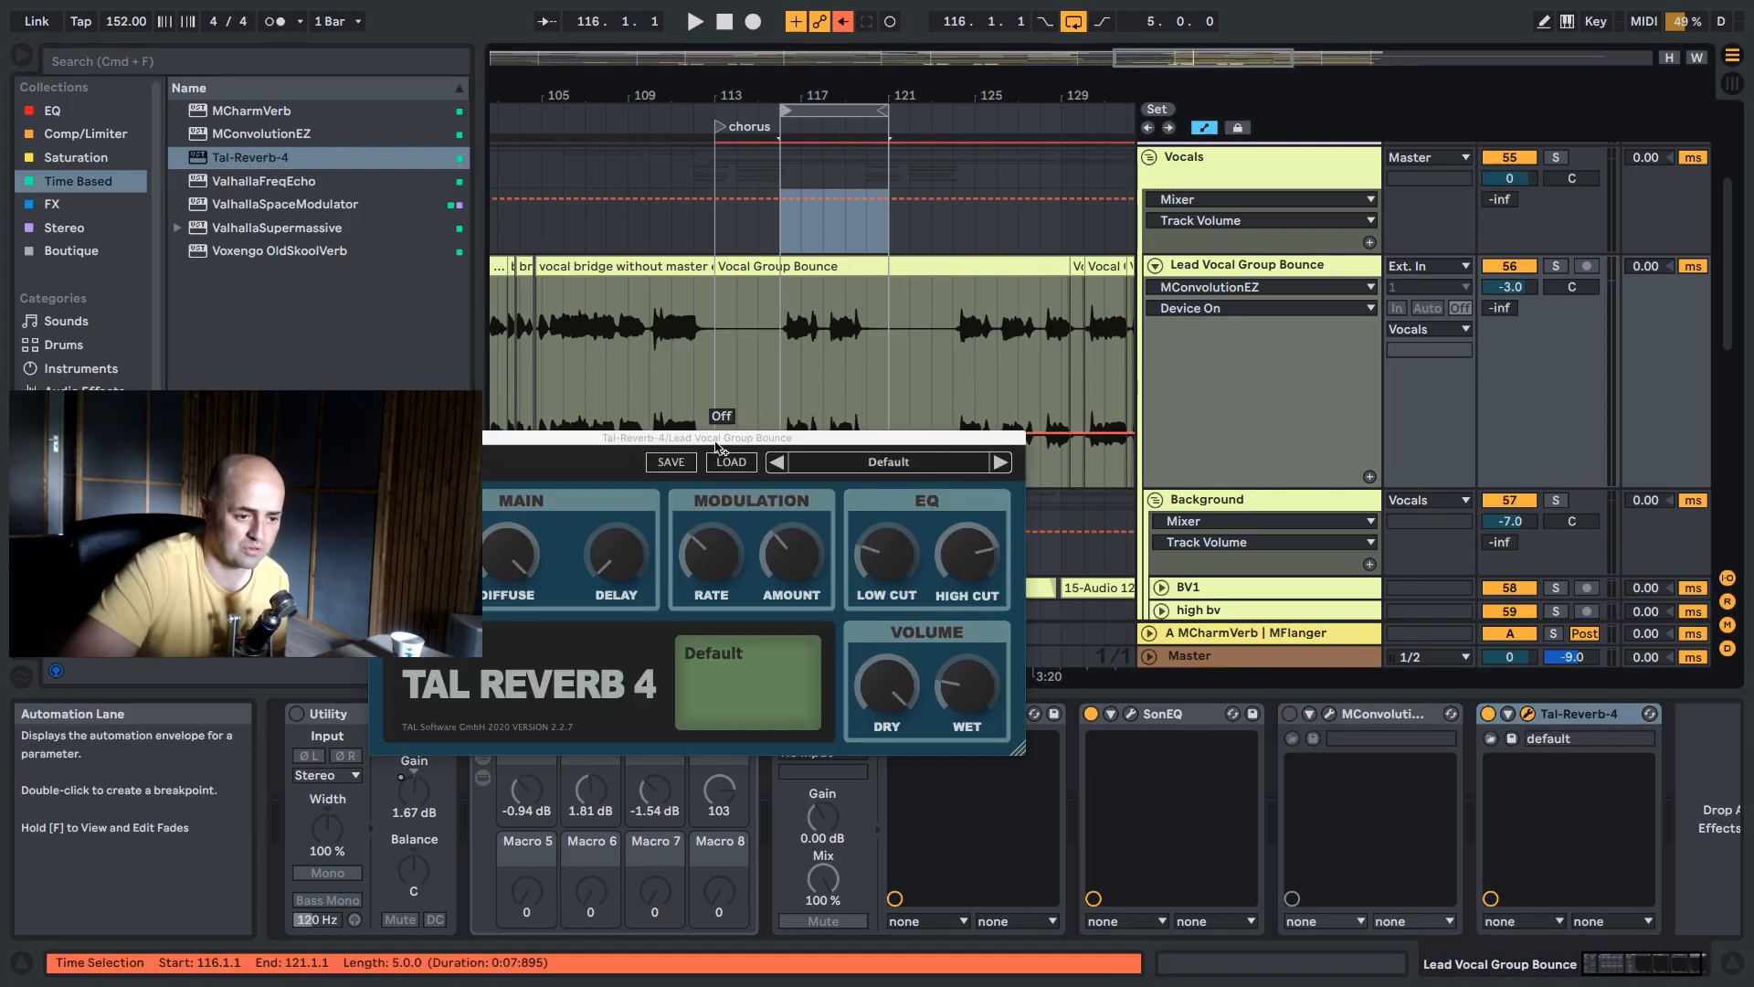
mouse_move(981, 691)
left_mouse_down()
mouse_move(977, 640)
mouse_move(962, 680)
left_mouse_up()
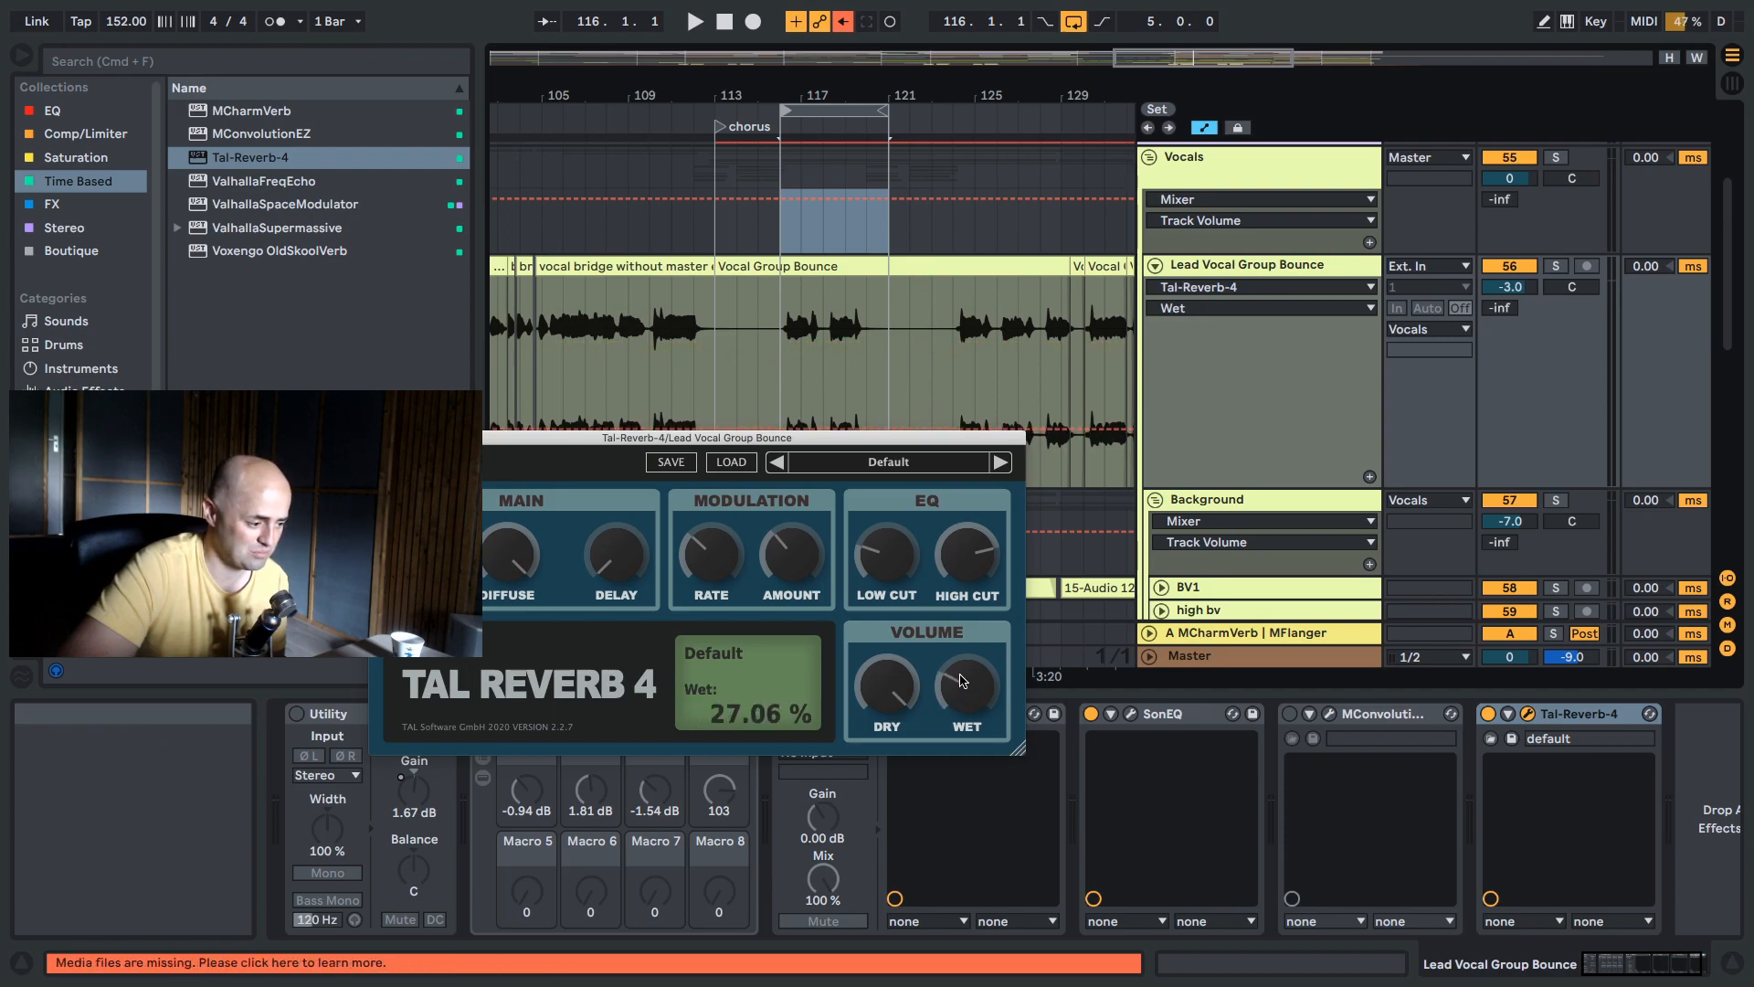
key("space")
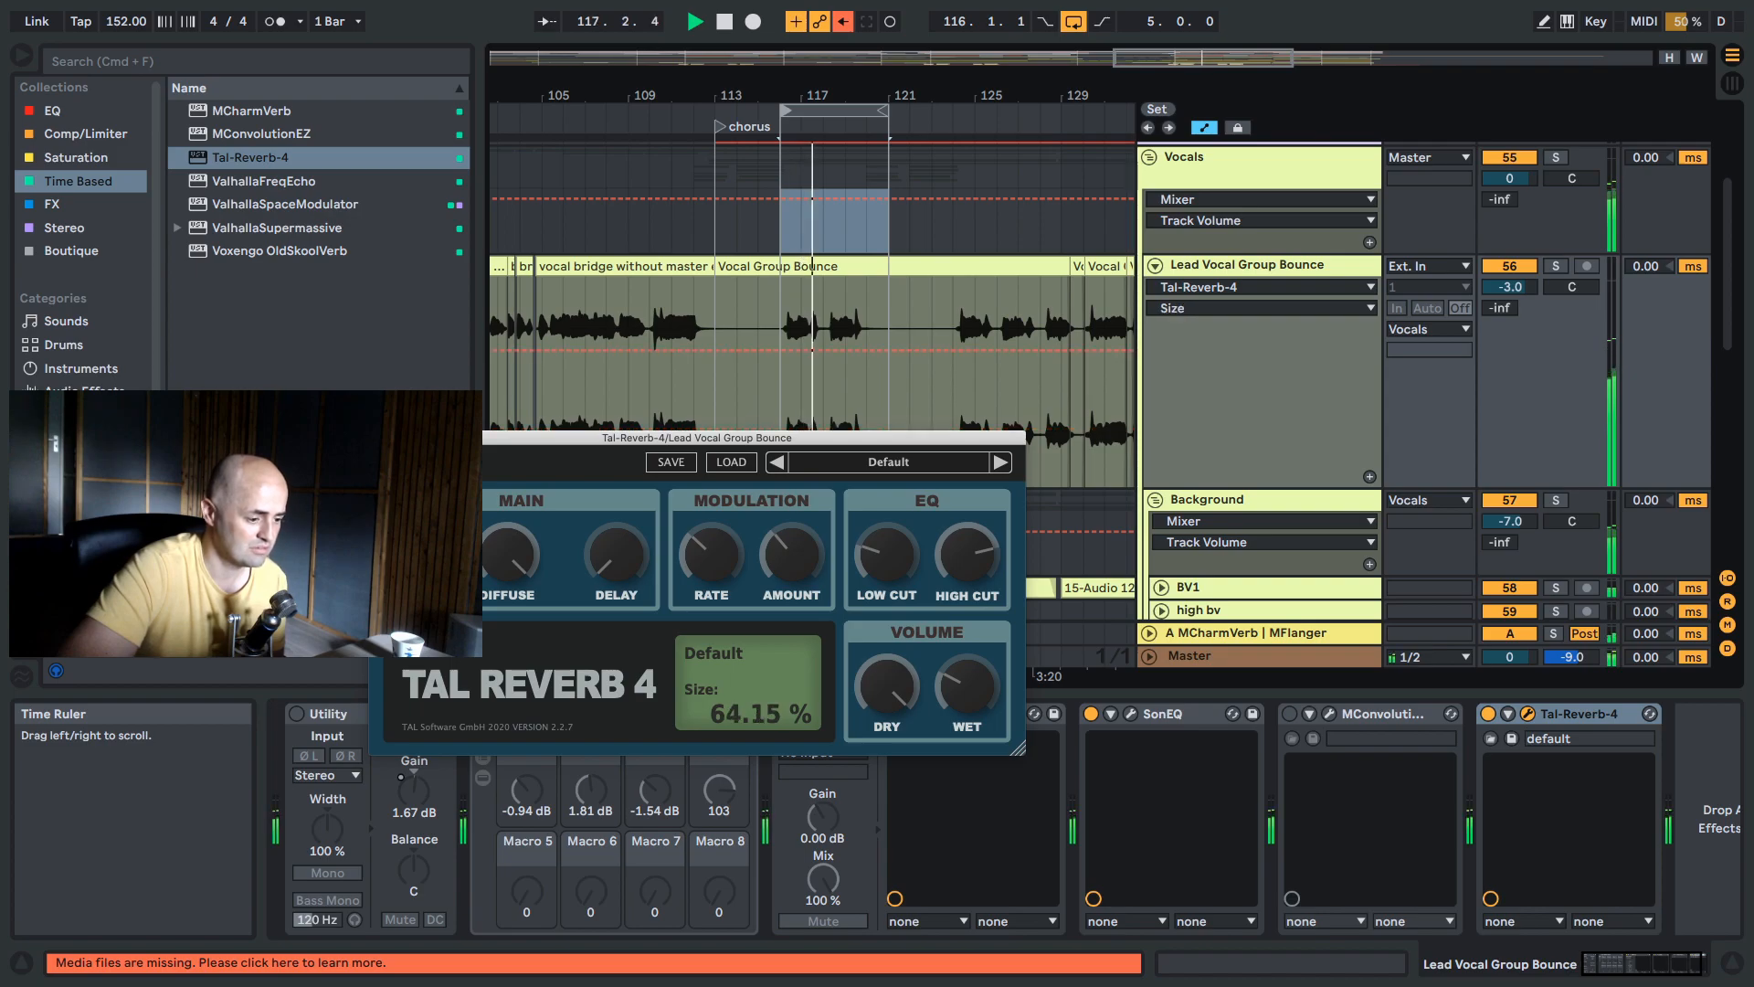
Fine-tune Tal-Reverb-4's Size and raise its Wet volume to about 37.7% while the loop plays.
left_click_drag(970, 708, 970, 690)
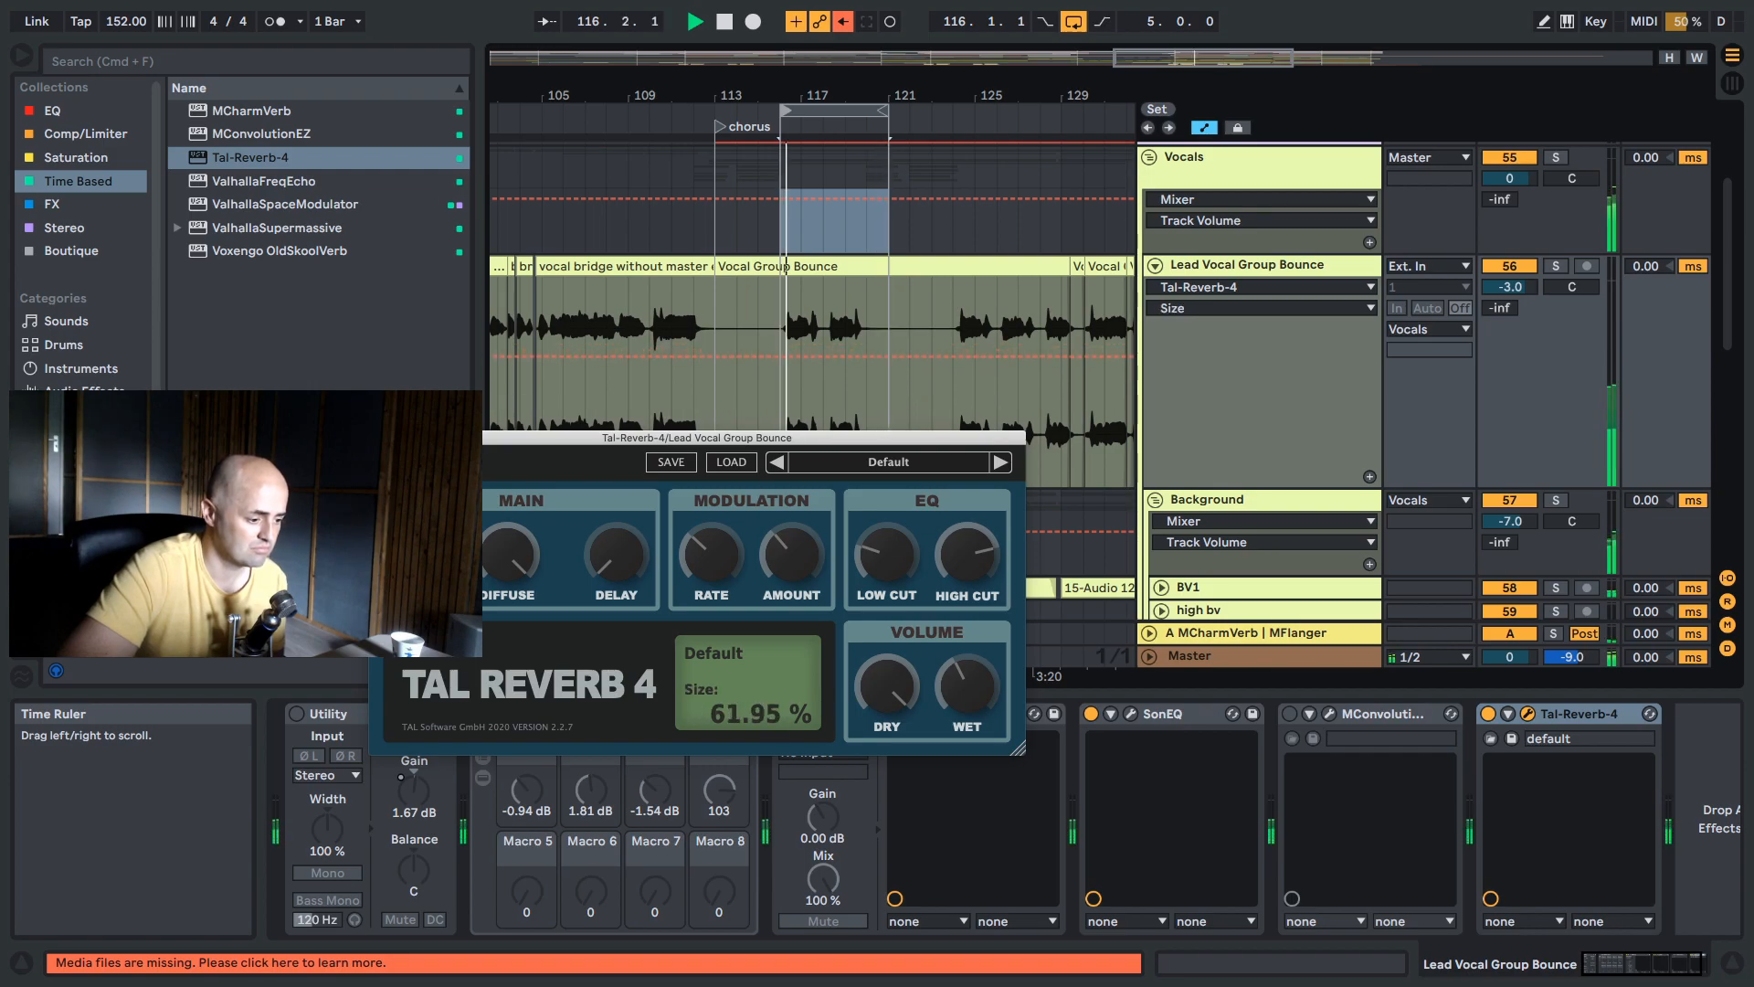
mouse_move(963, 704)
left_mouse_down()
mouse_move(960, 639)
mouse_move(959, 699)
left_mouse_up()
left_click(906, 691)
left_click_drag(423, 554, 423, 550)
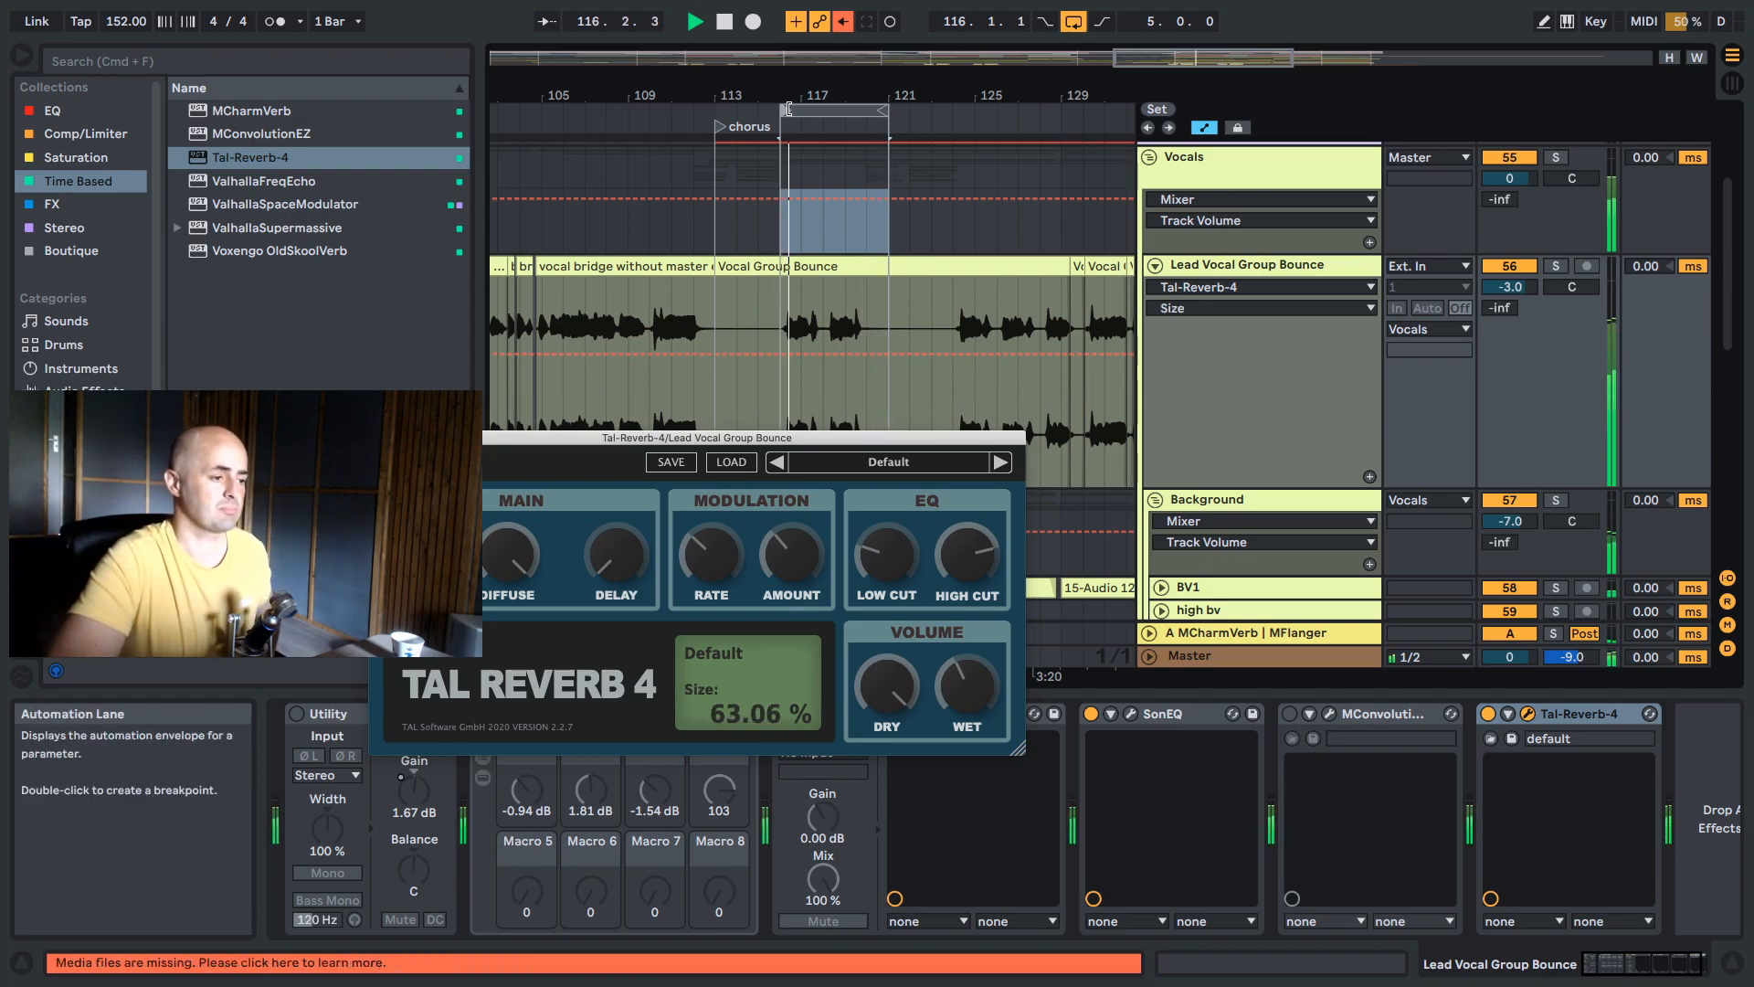
left_click_drag(976, 705, 976, 709)
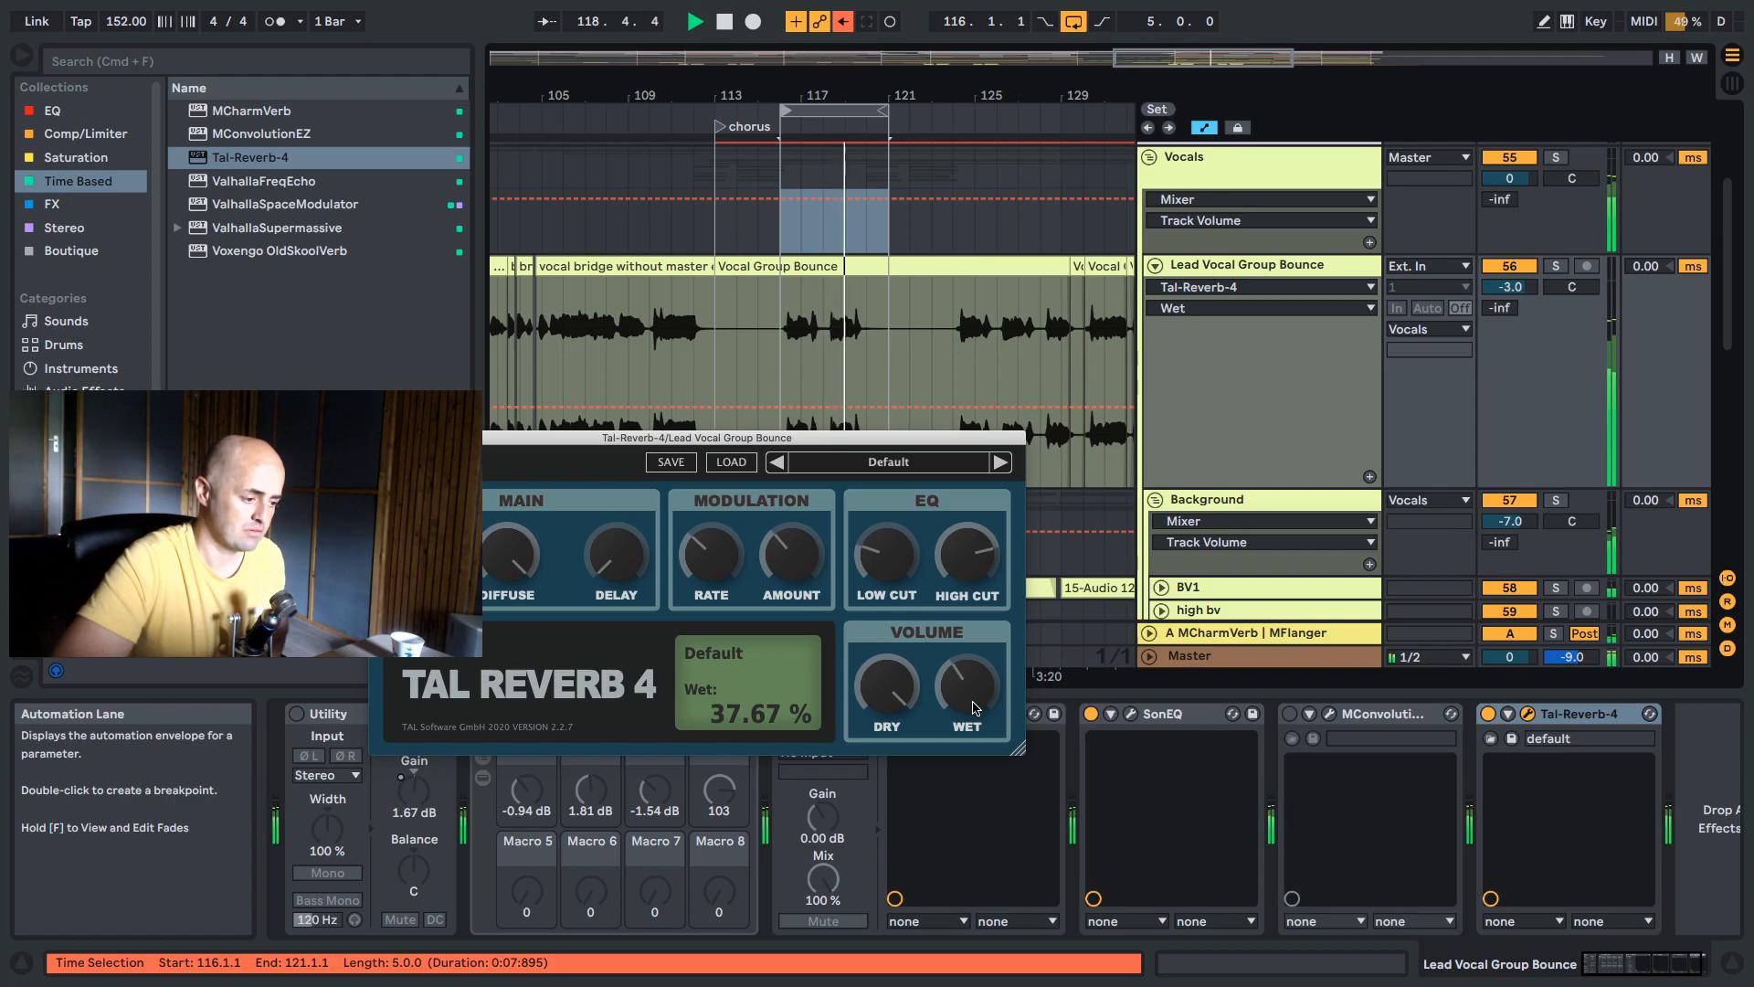
left_click_drag(427, 555, 427, 558)
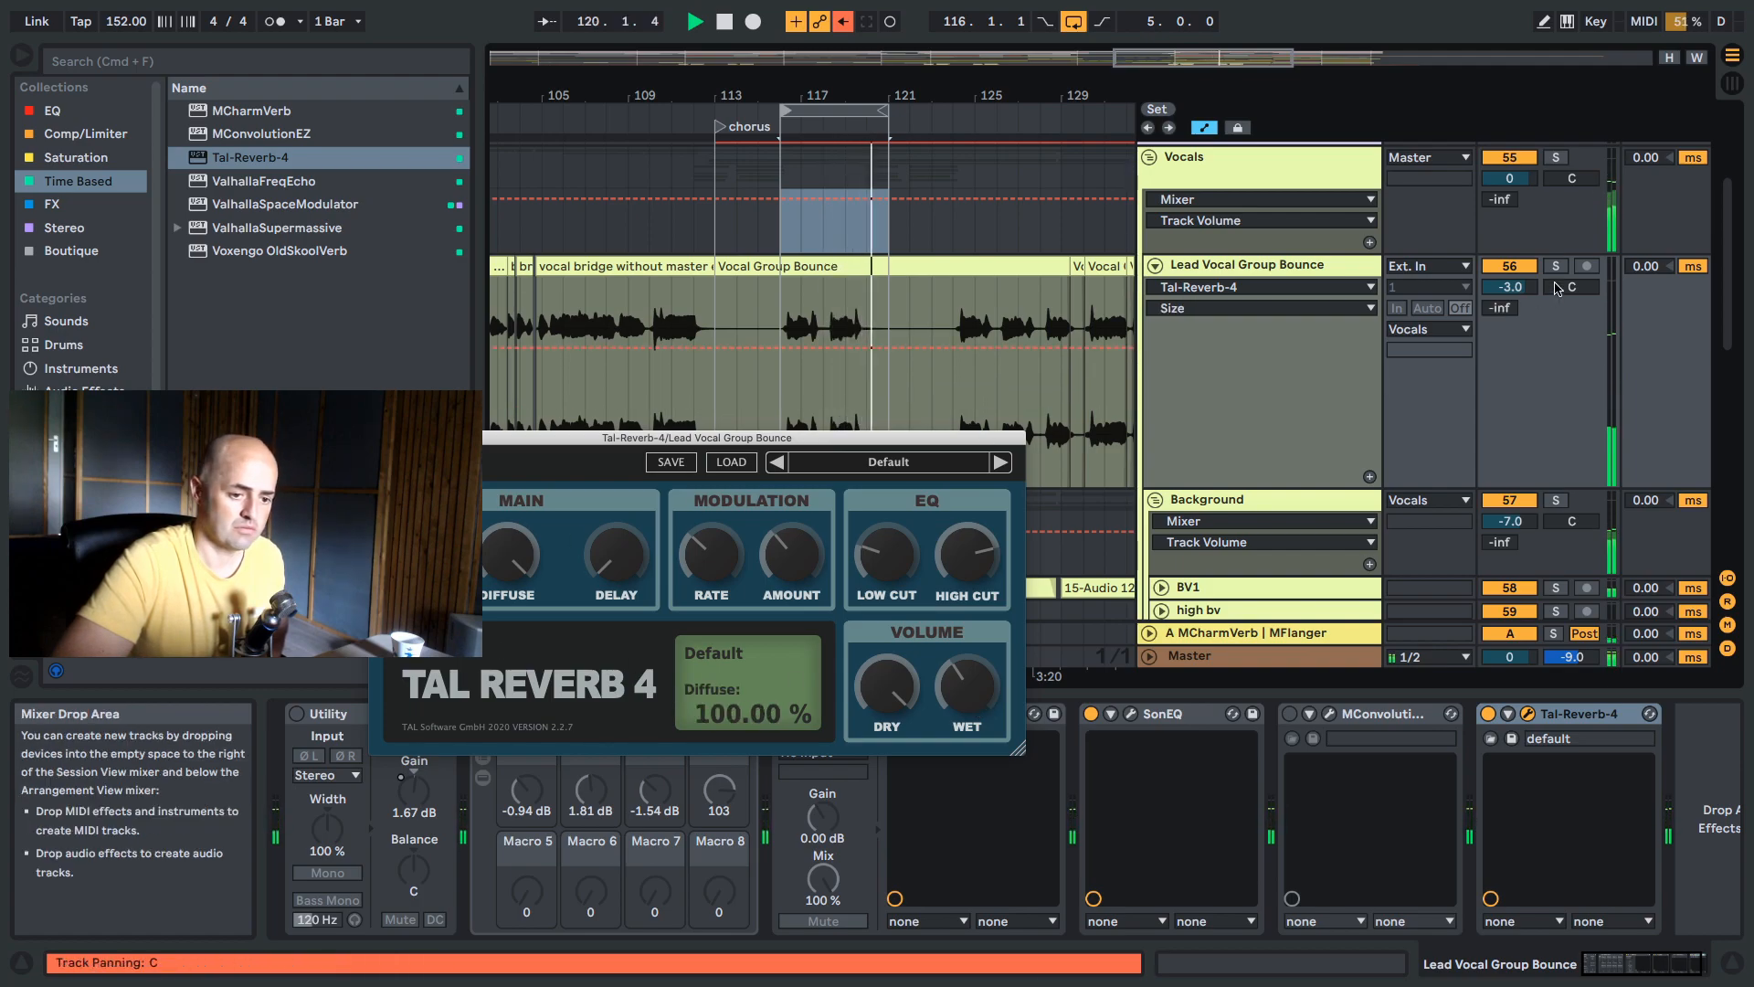
Compare Lead Vocal Group Bounce soloed and in the full mix, close the reverb window and stop playback.
left_click(1555, 266)
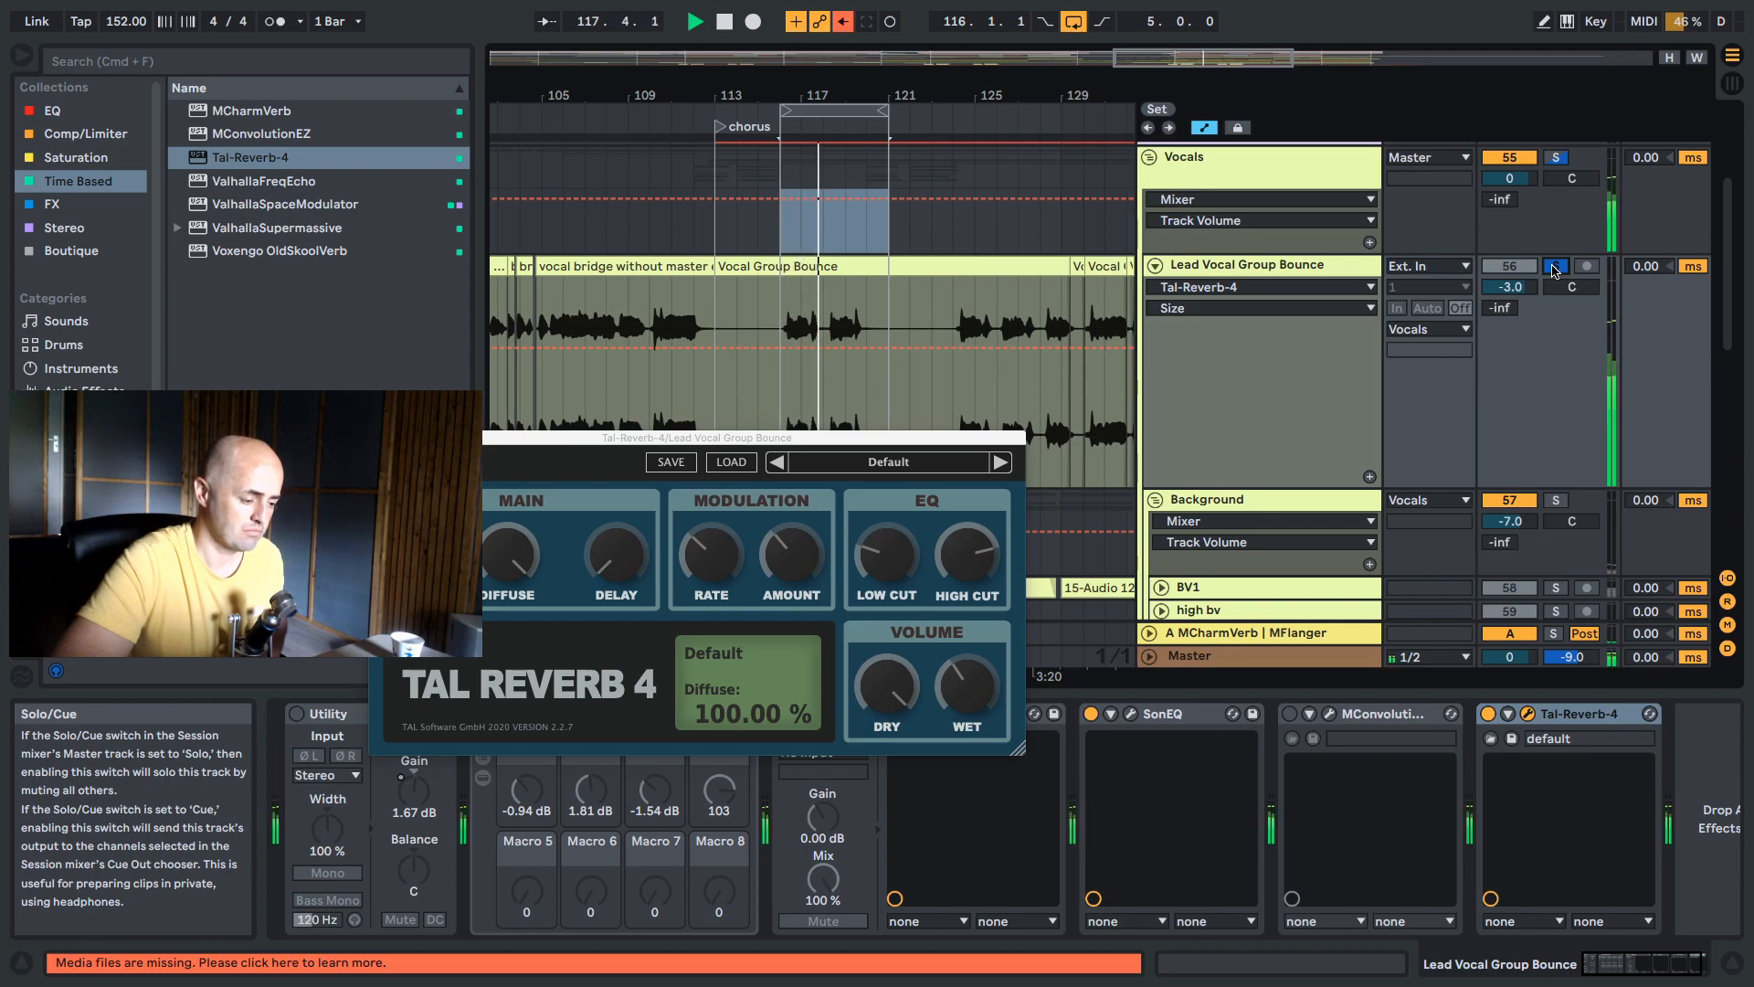
left_click(1555, 267)
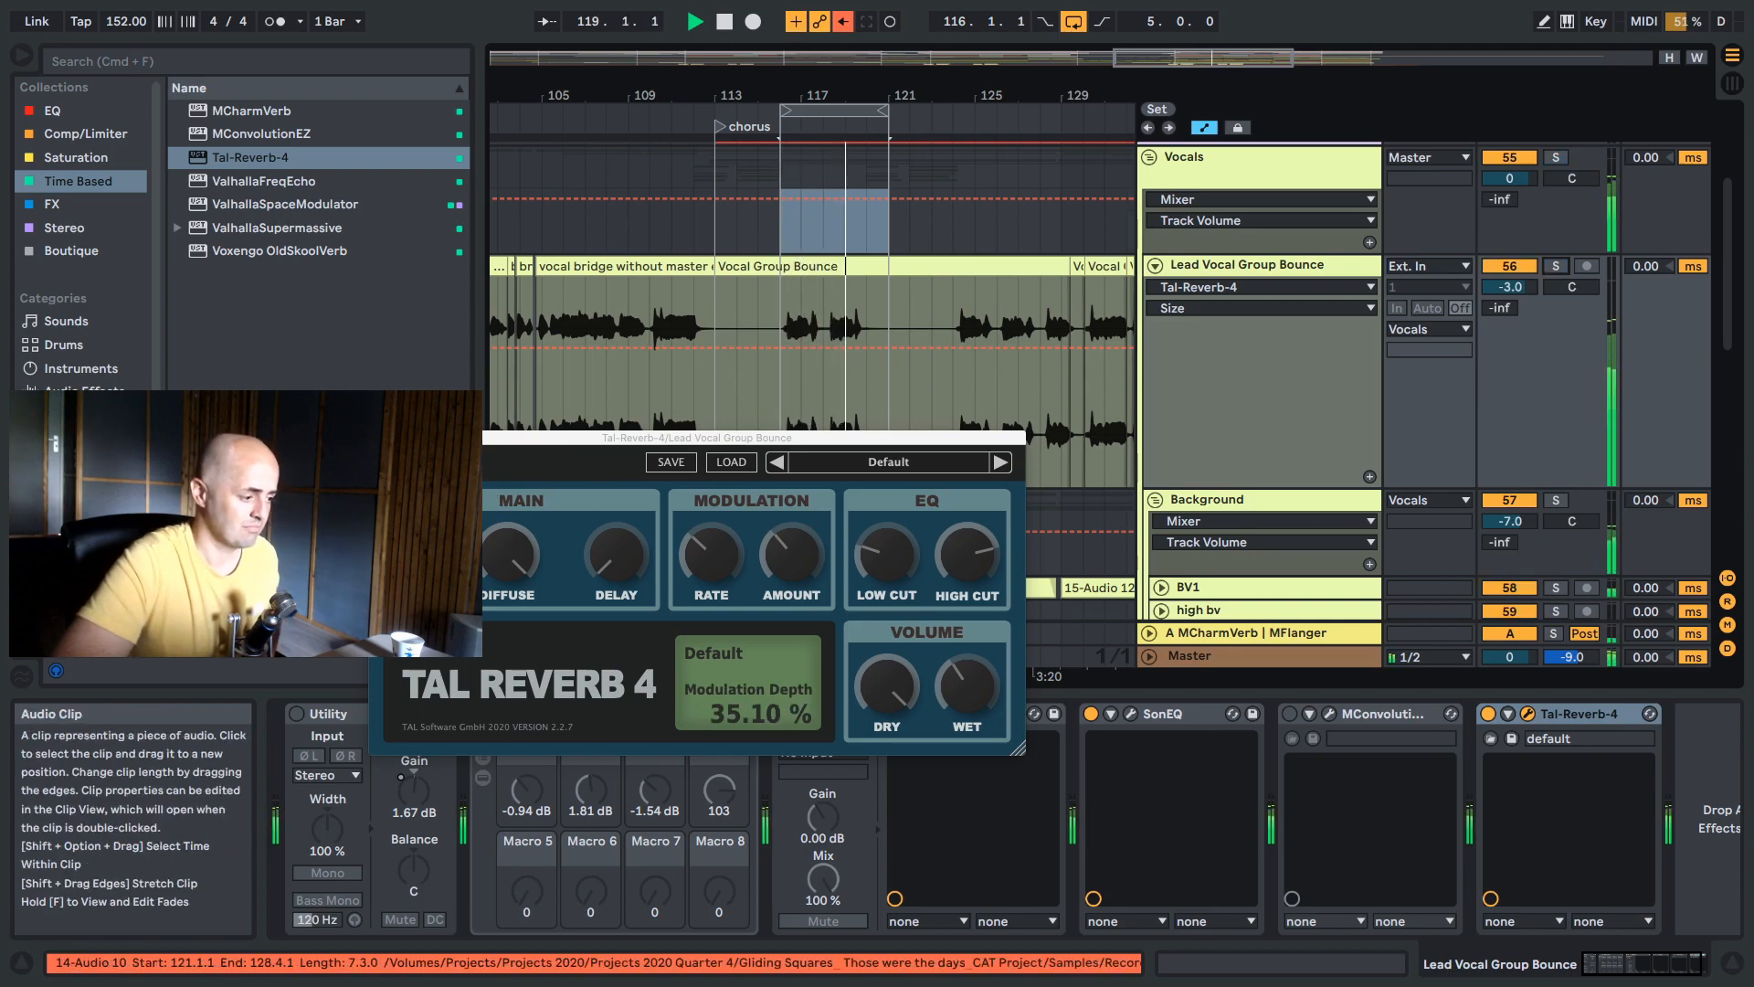
left_click(378, 437)
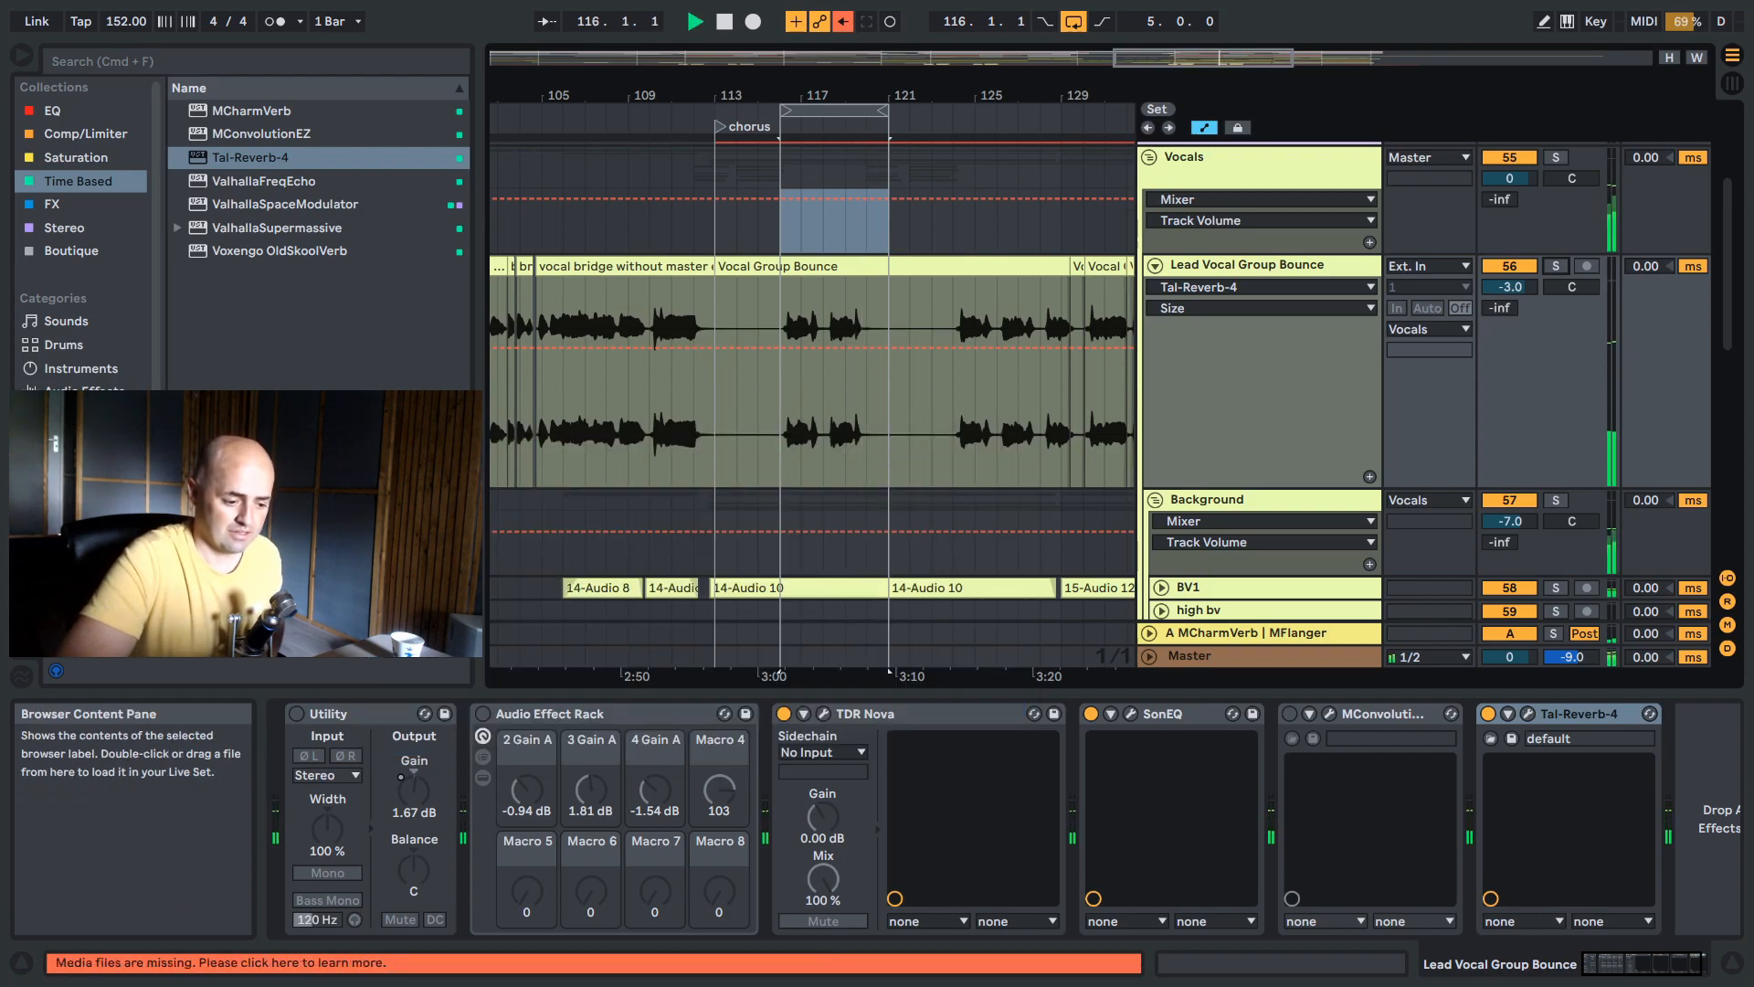
key("space")
Delete MConvolutionEZ from the lead vocal's device chain and extend the loop end to bar 122.
left_click(1383, 714)
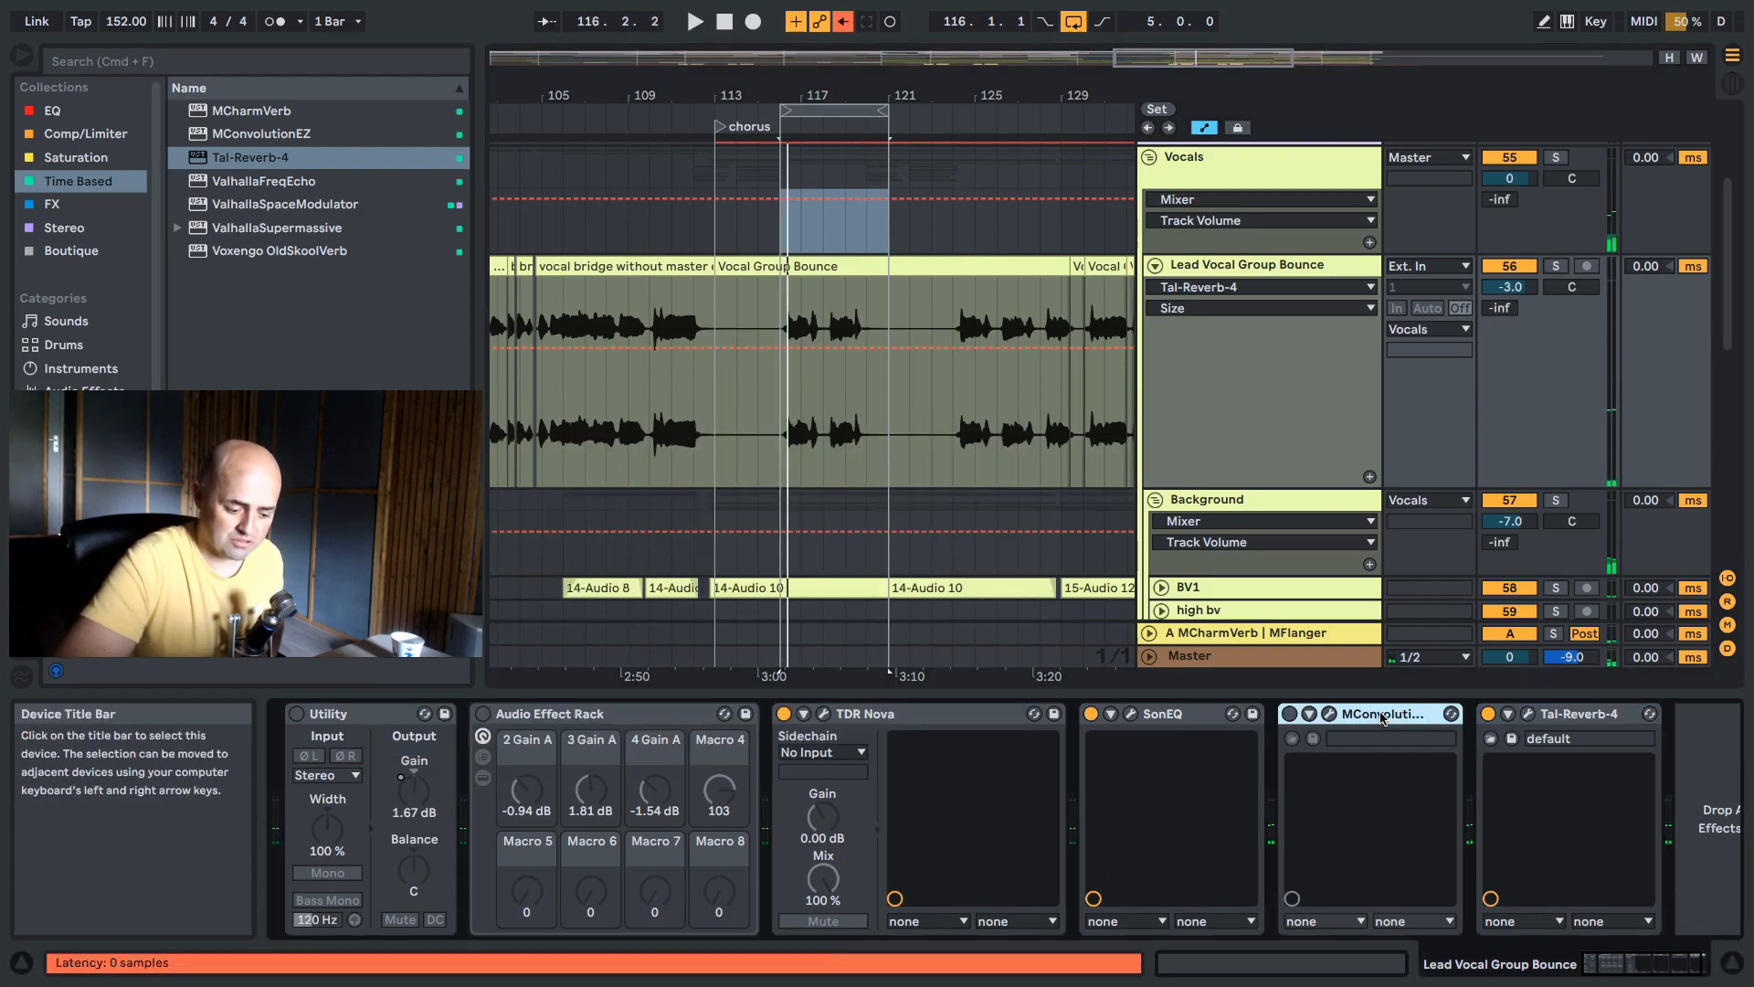
key("Delete")
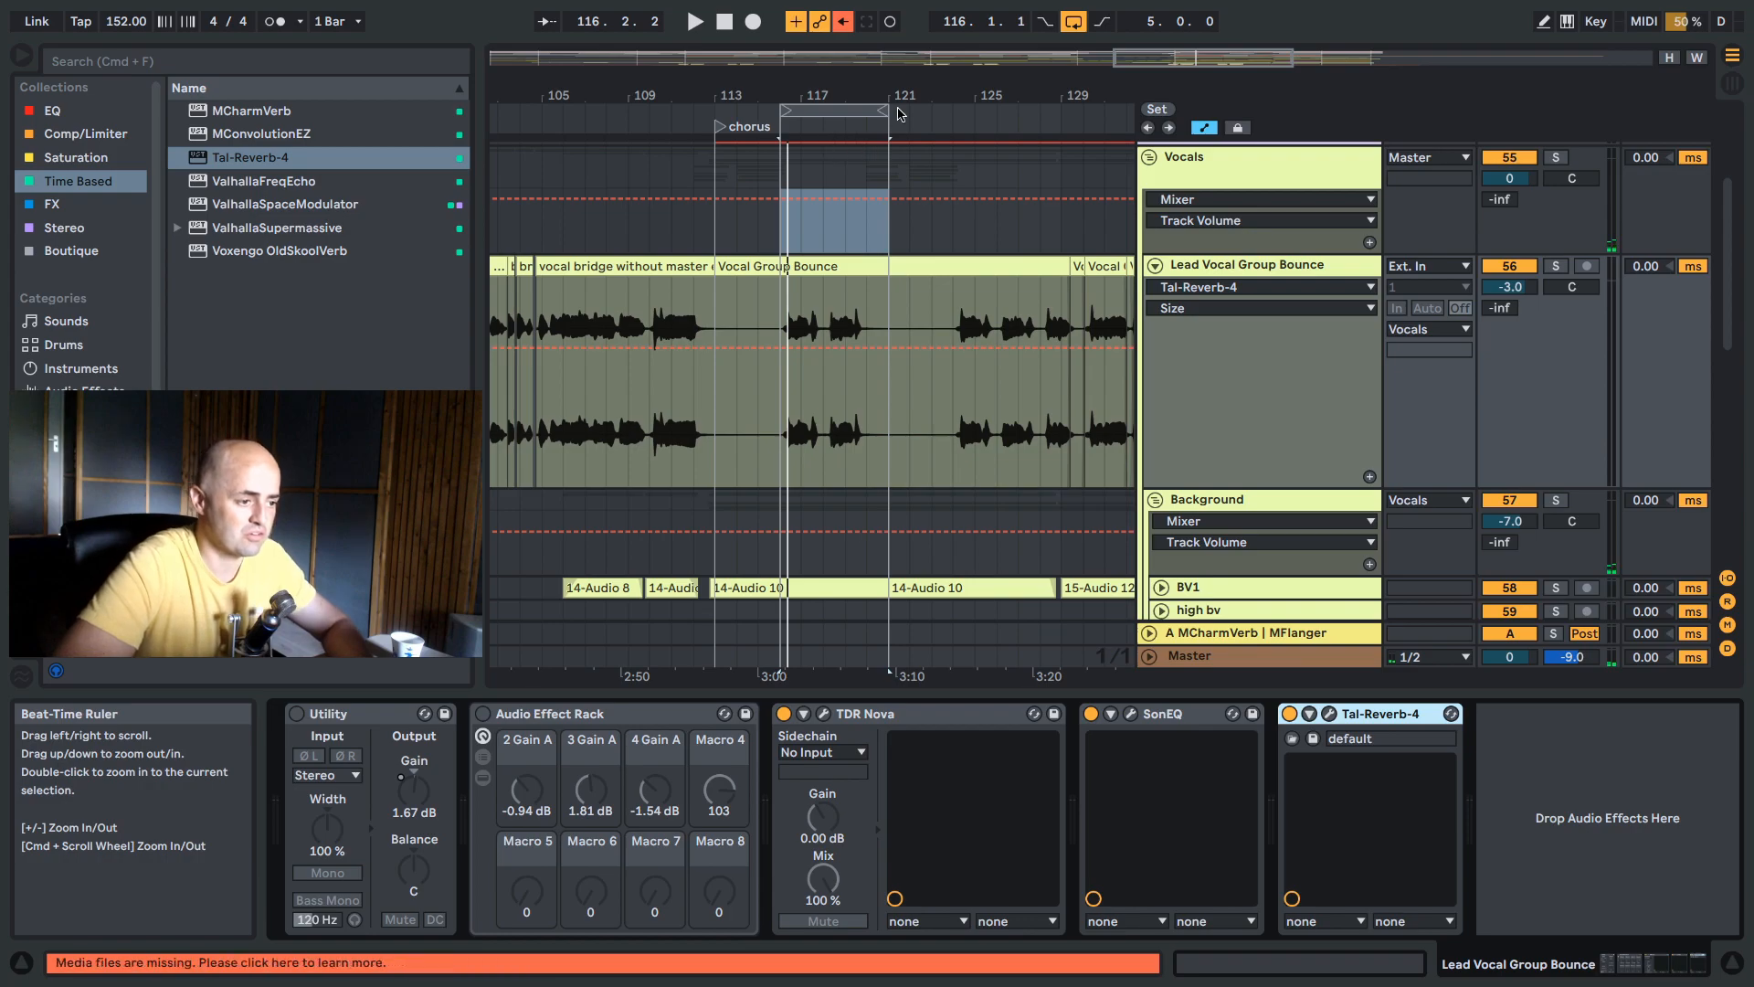
left_click_drag(880, 108, 907, 117)
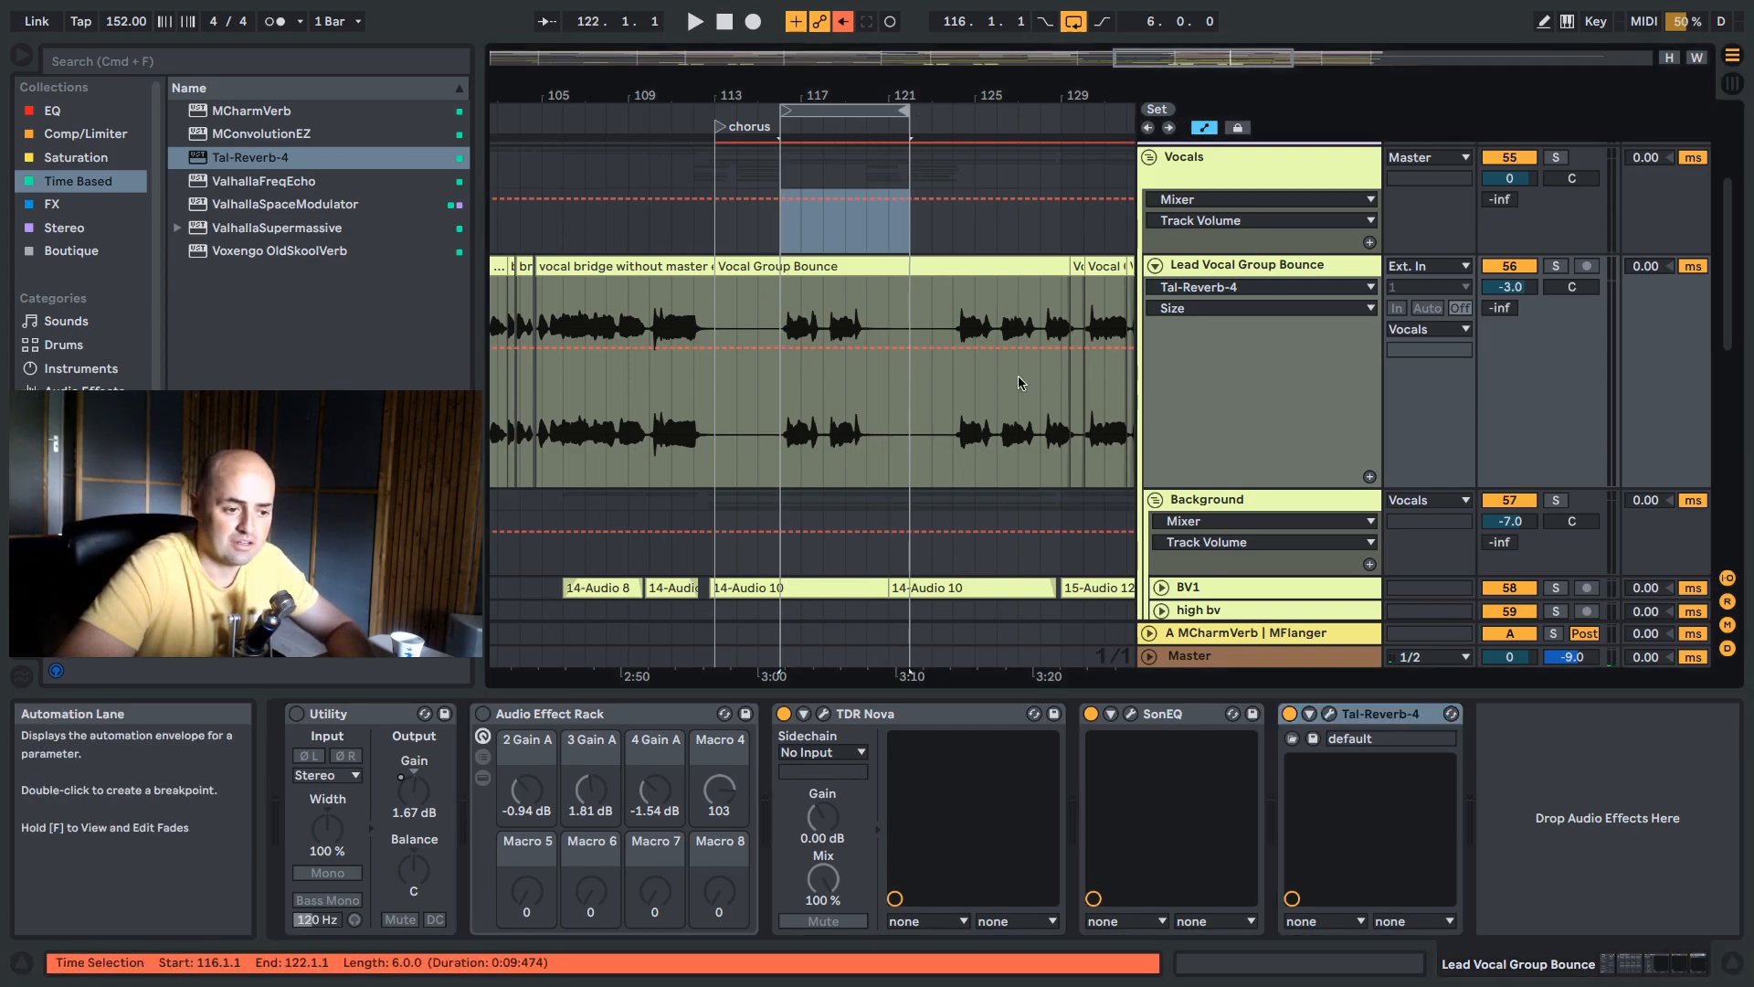
View the wow group's device chain, unfold Lead Vocal Group Bounce, fold the Background group and reselect the lead vocal track.
scroll(1330, 409, "down", 3)
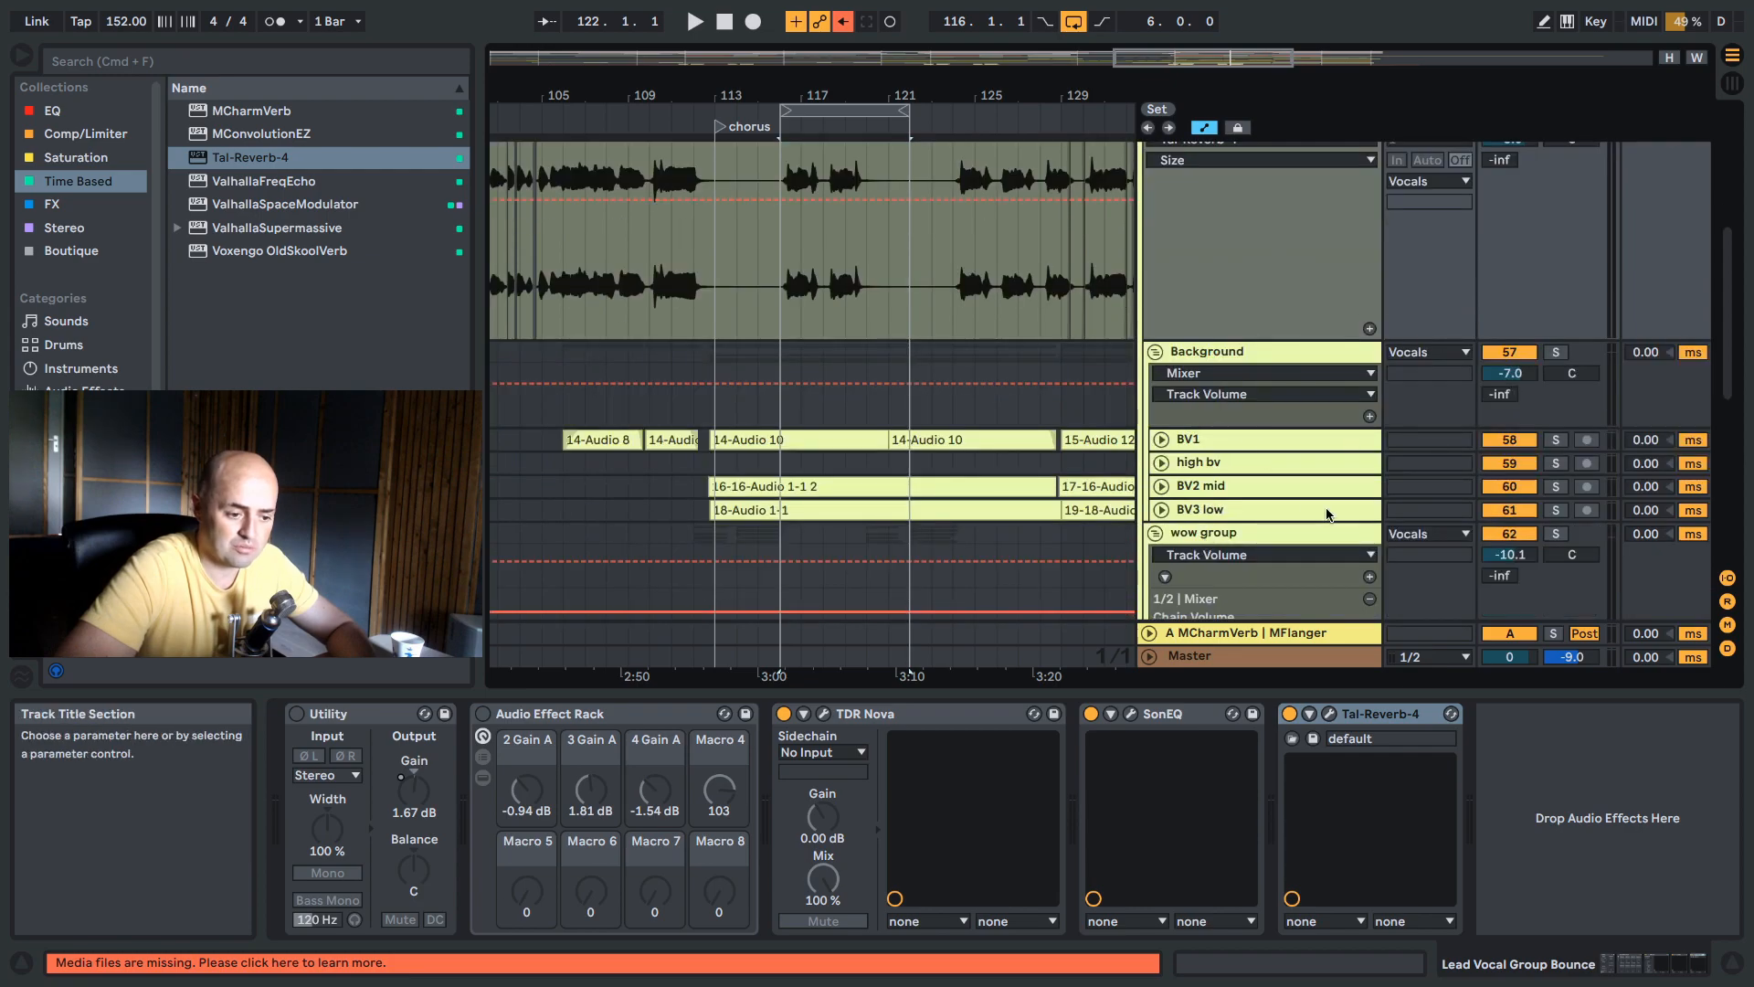
scroll(1357, 454, "down", 3)
left_click(1298, 443)
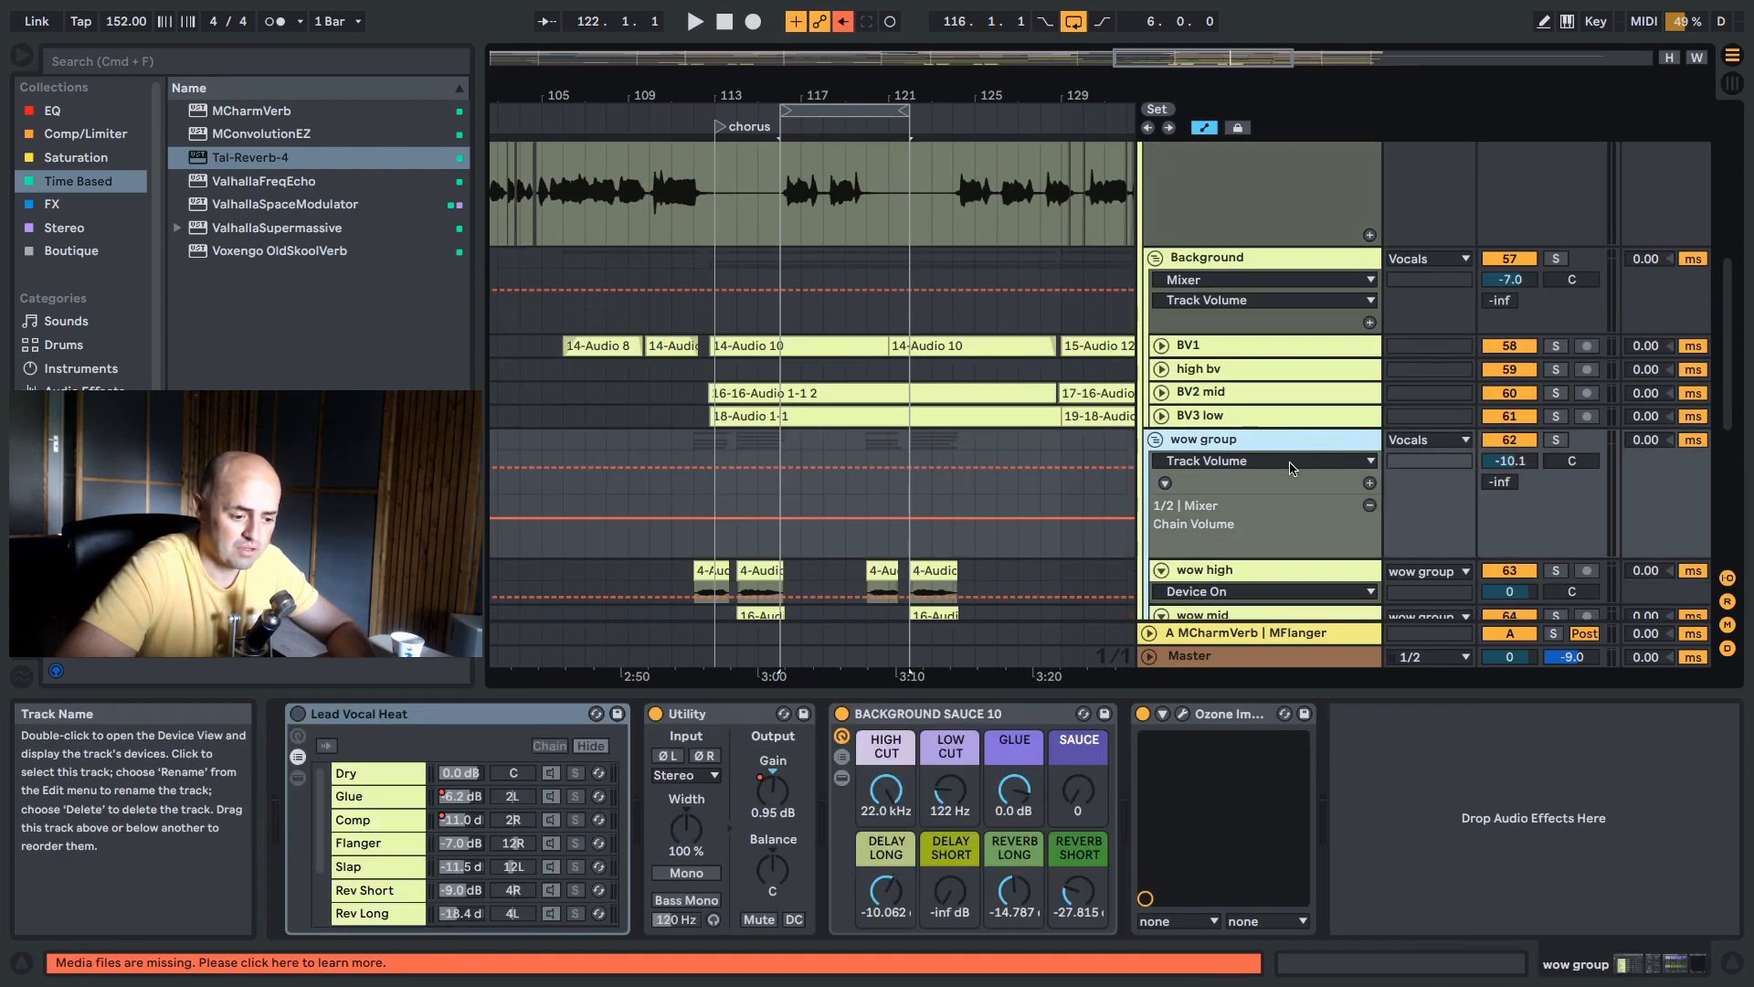
scroll(1292, 462, "up", 3)
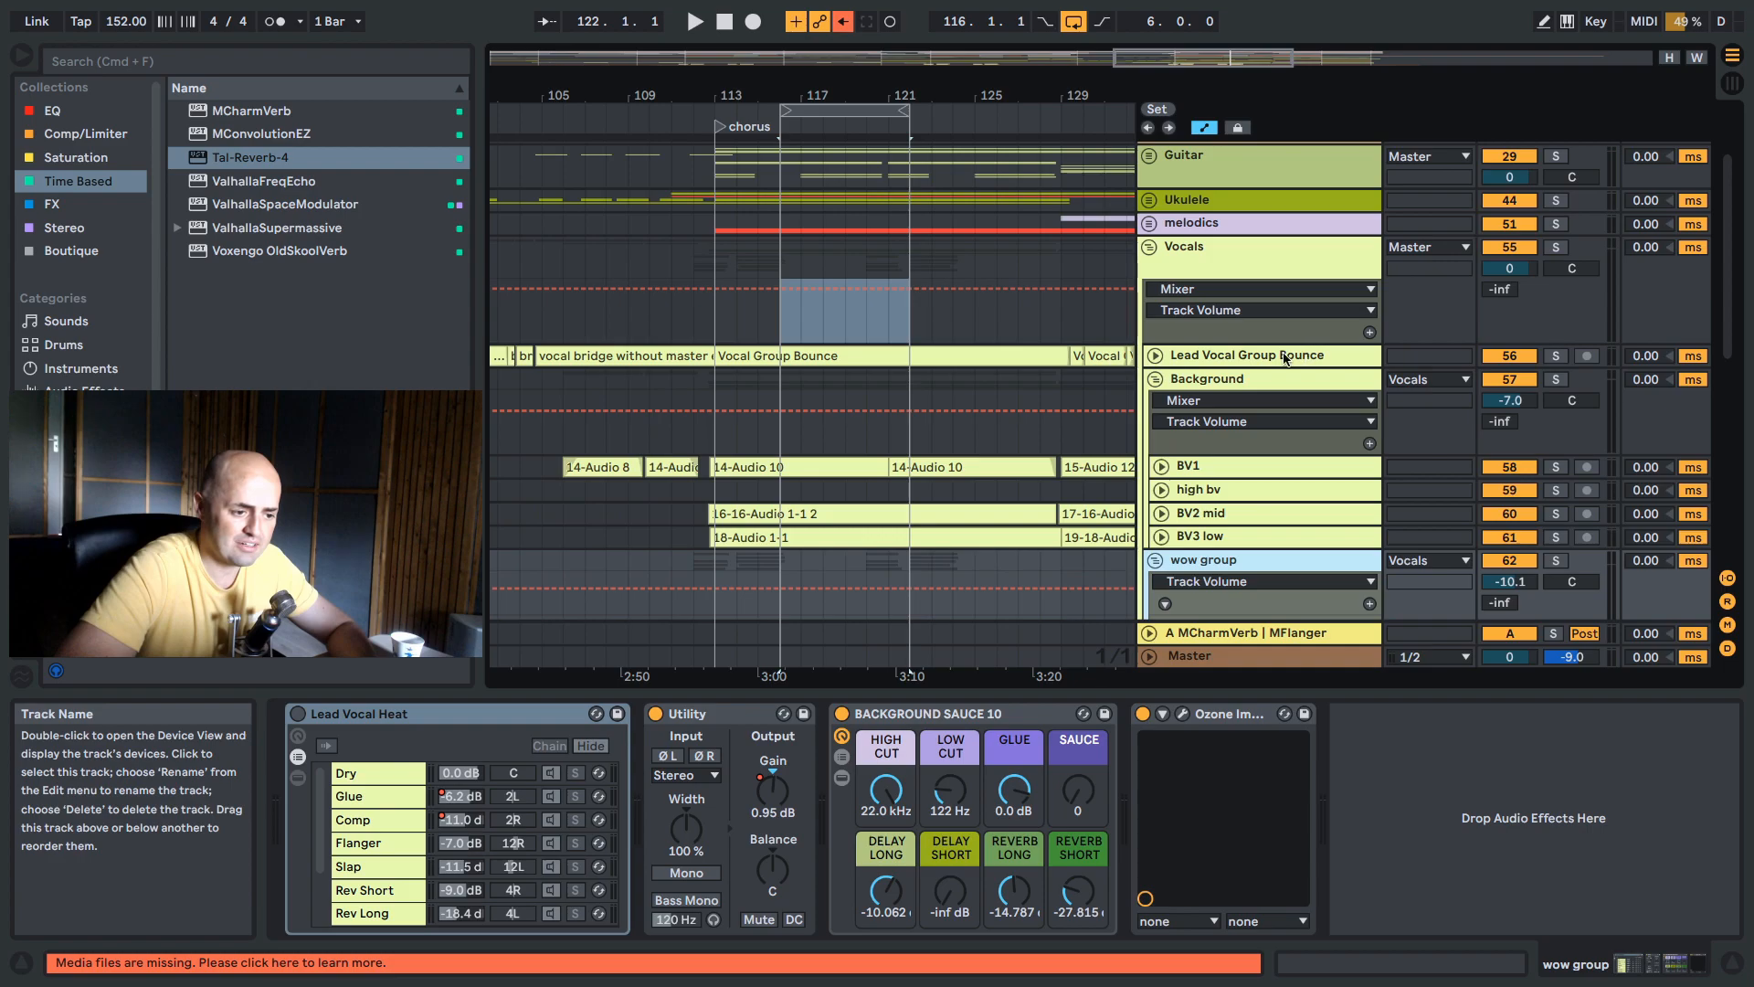
left_click(1156, 355)
scroll(1159, 429, "down", 1)
left_click(1156, 504)
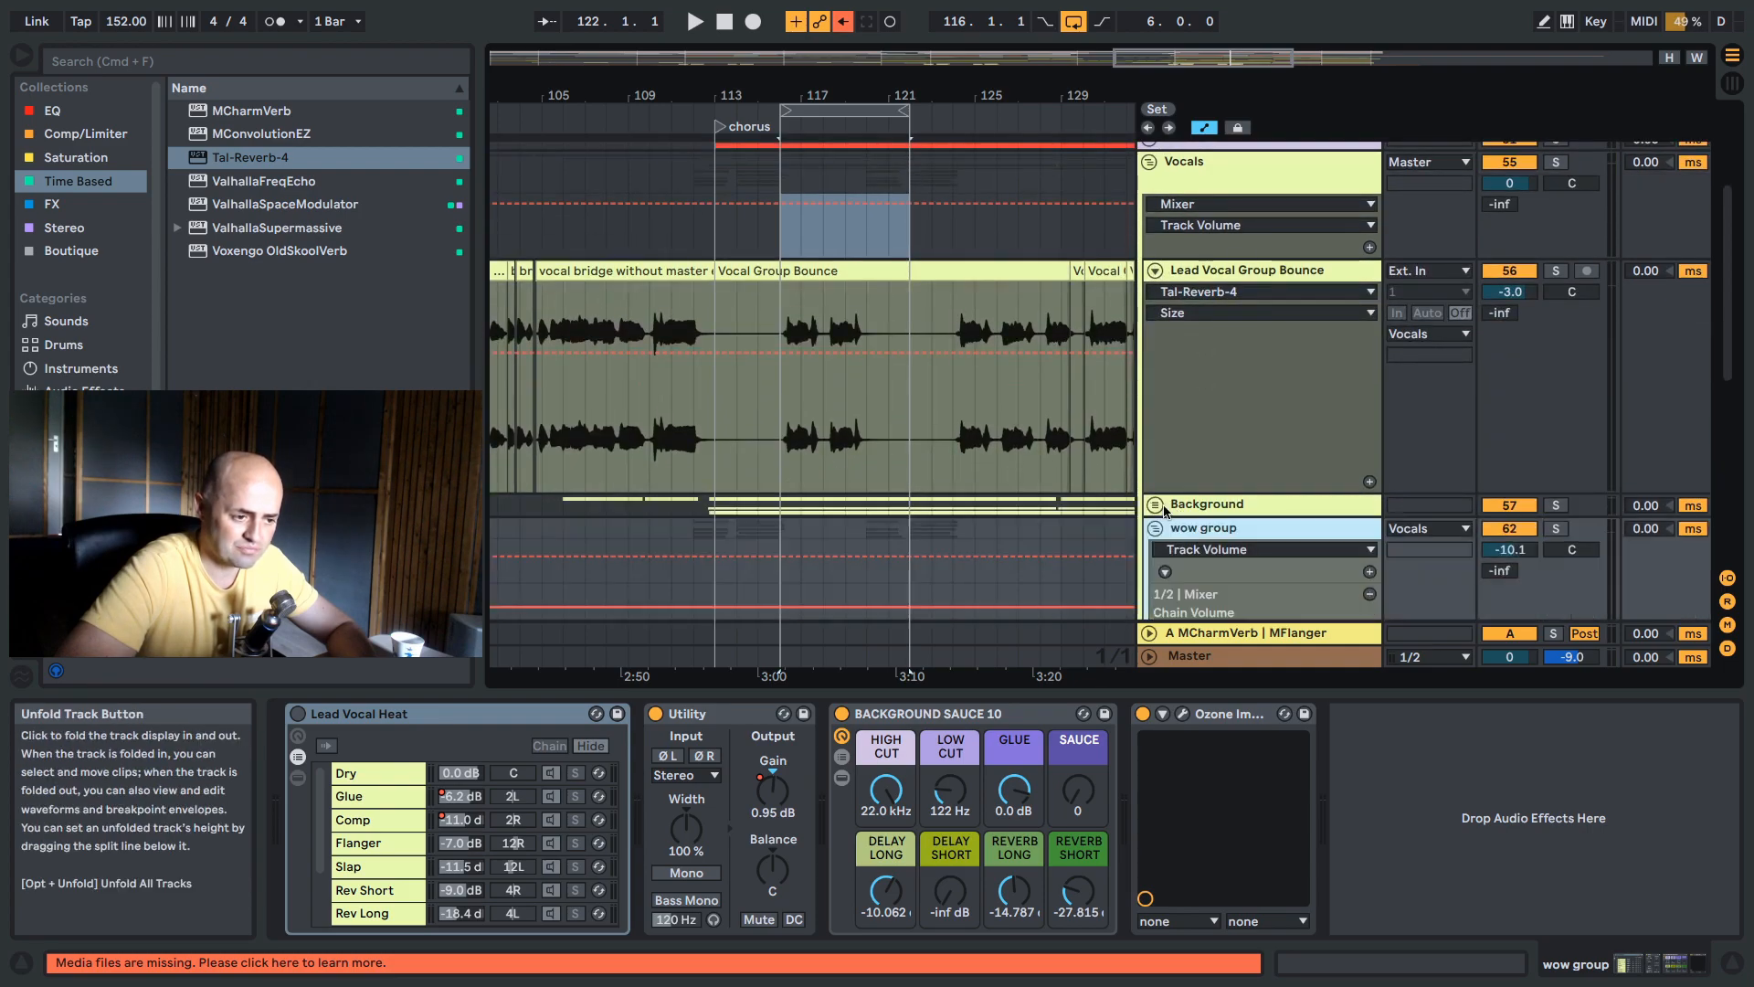
left_click(1286, 365)
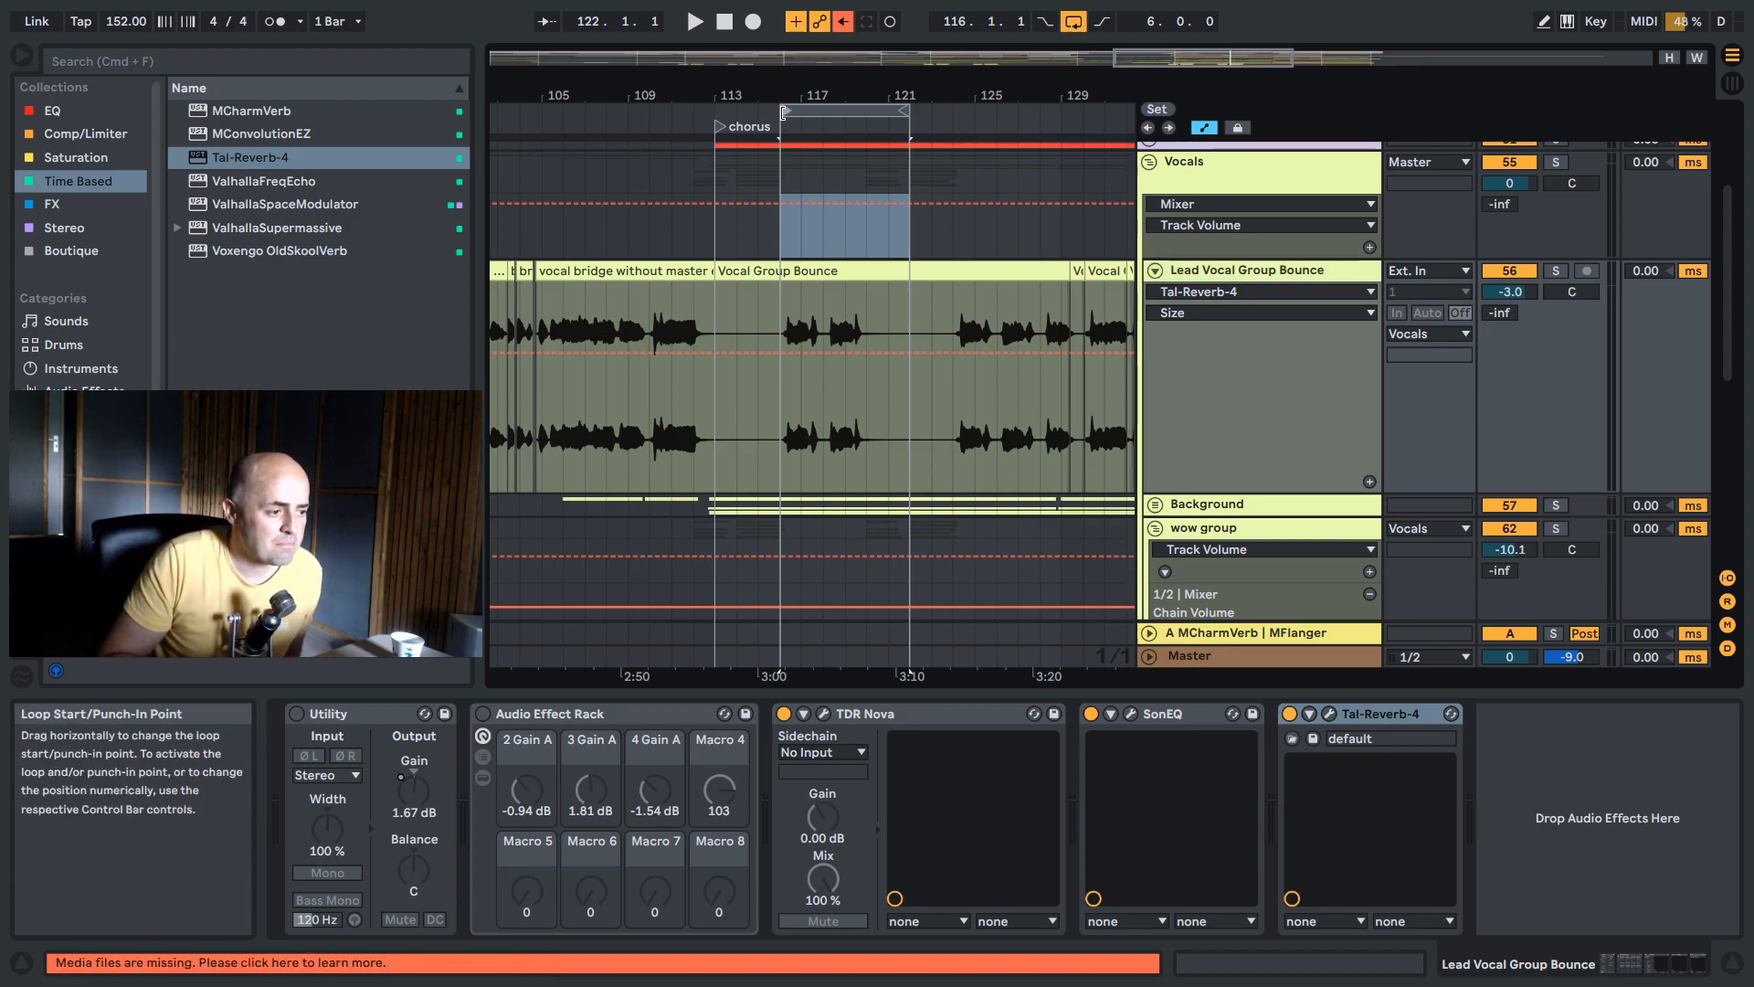
Extend the loop start back to bar 113, fold the wow group, and select and unfold the Background group.
left_click_drag(781, 110, 716, 110)
scroll(1228, 474, "down", 1)
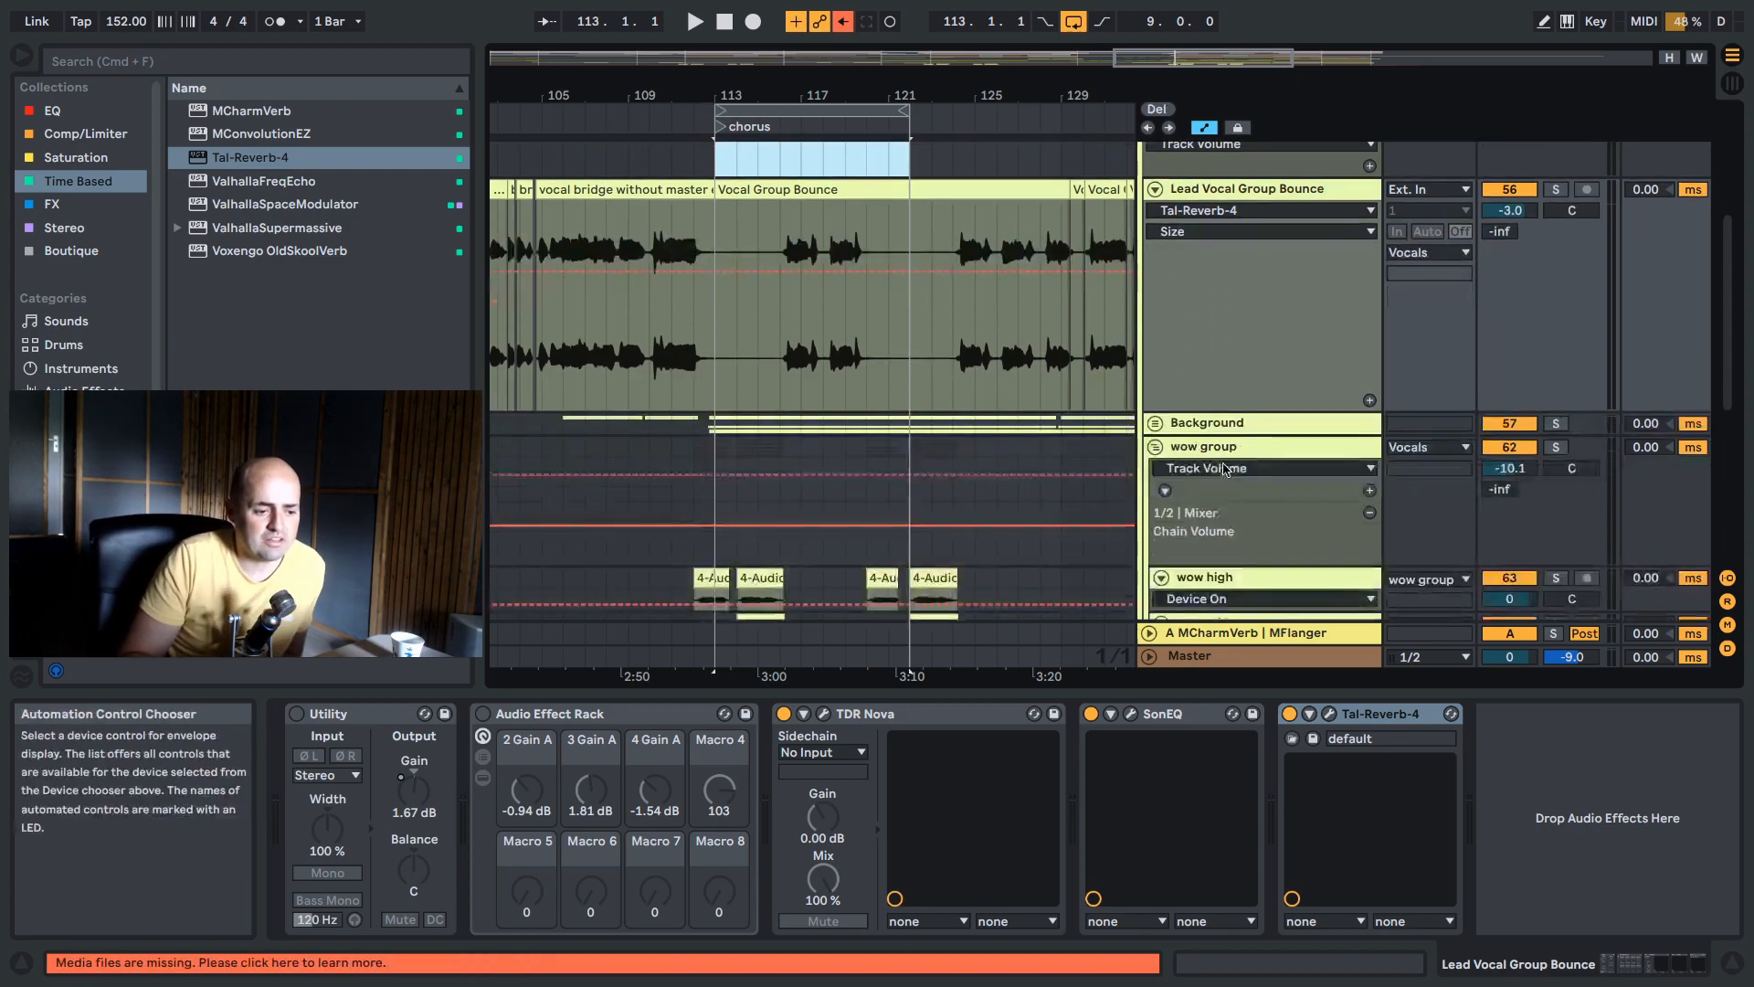
left_click(1156, 447)
left_click(1192, 426)
left_click(1156, 423)
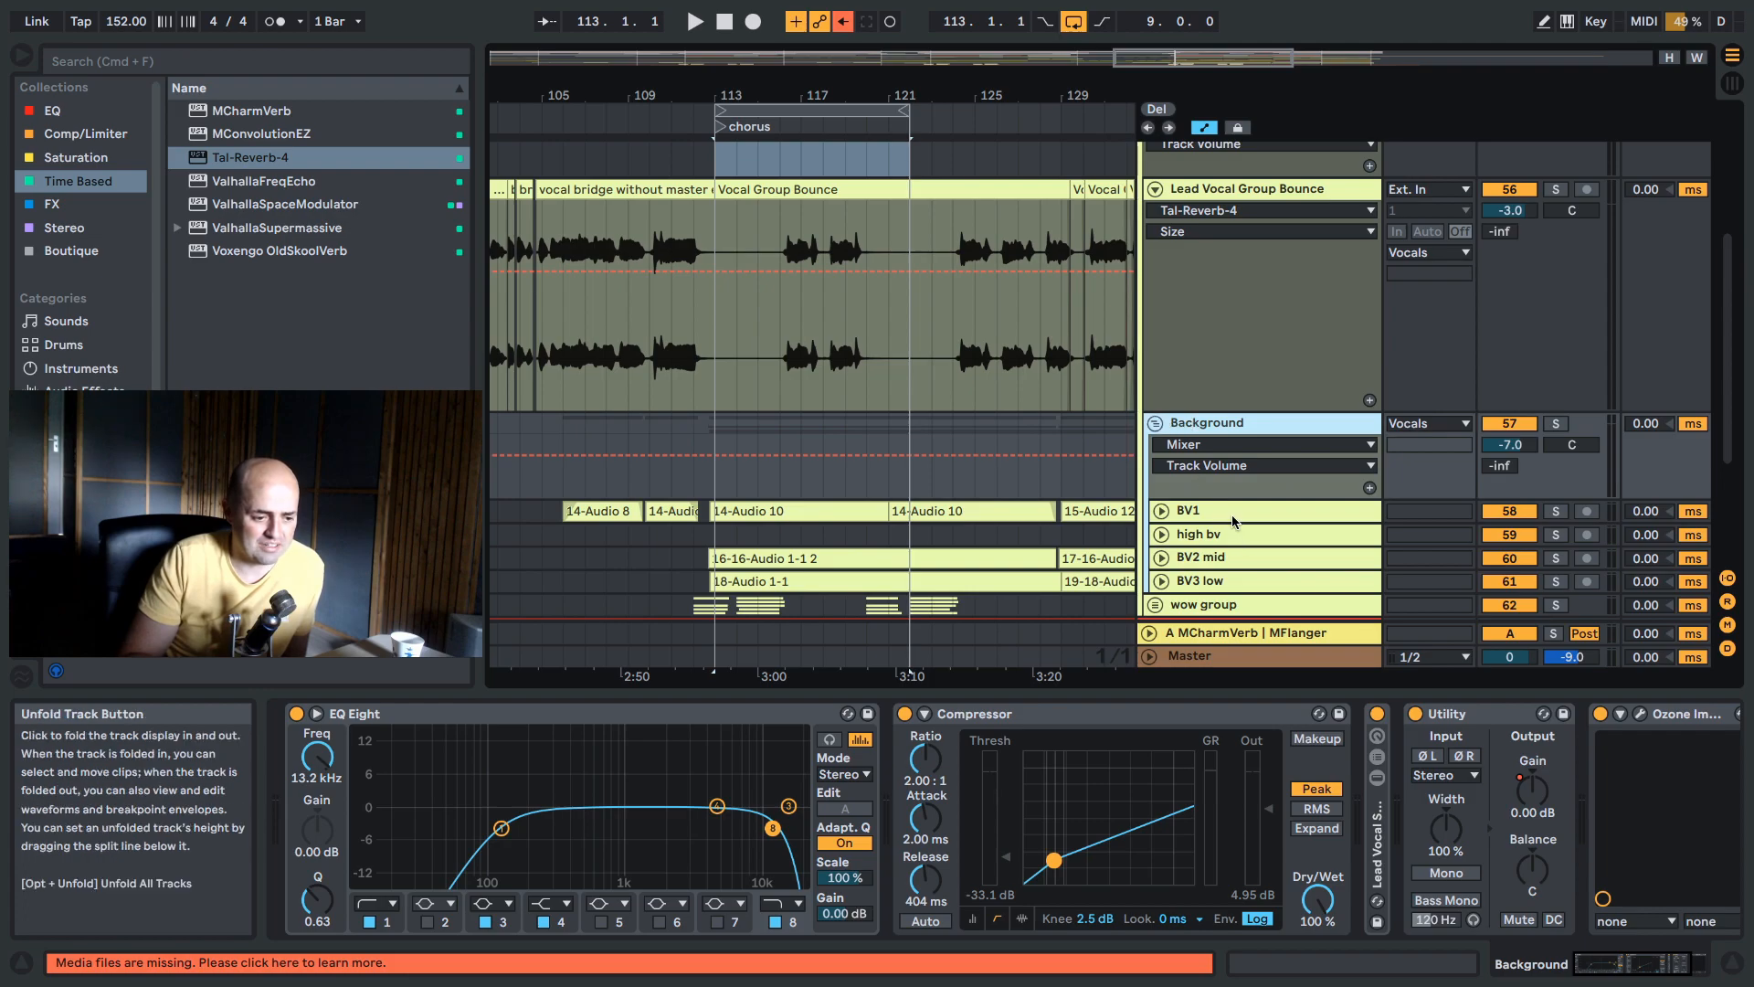
Play the chorus from bar 113, reopen Tal-Reverb-4, set its Wet volume to about 37.3% and stop playback.
left_click(775, 316)
left_click(717, 333)
key("space")
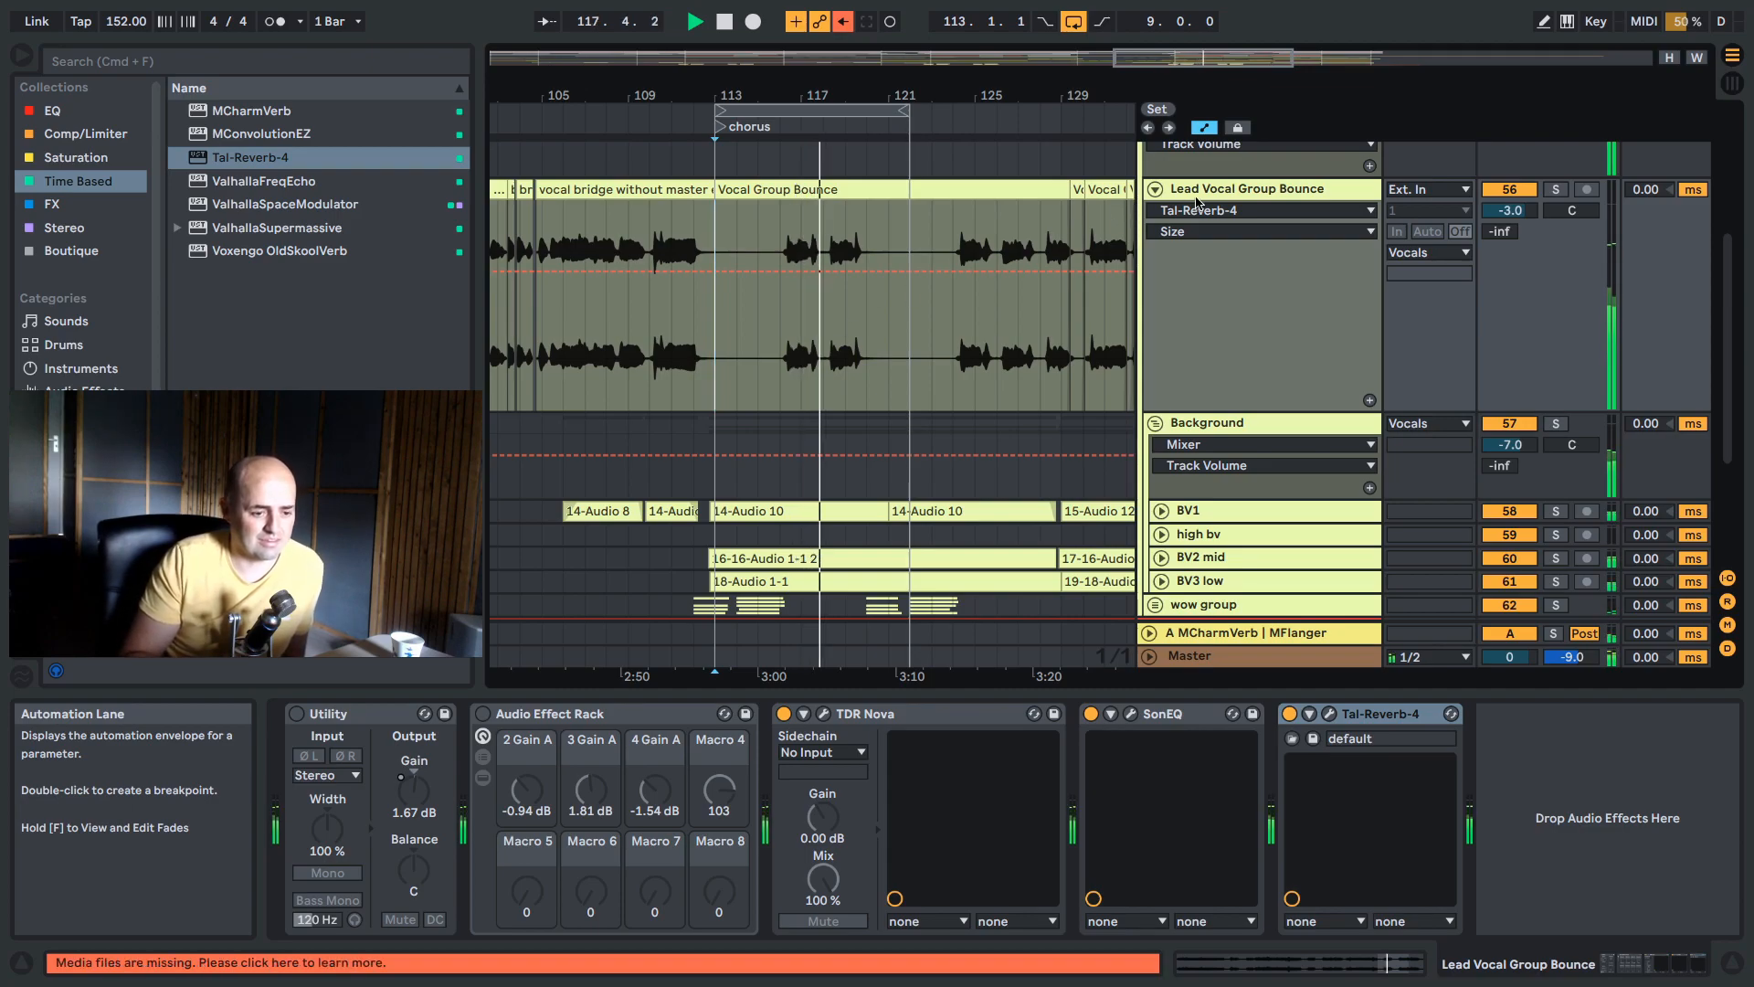
left_click(1329, 714)
left_click_drag(962, 674, 961, 678)
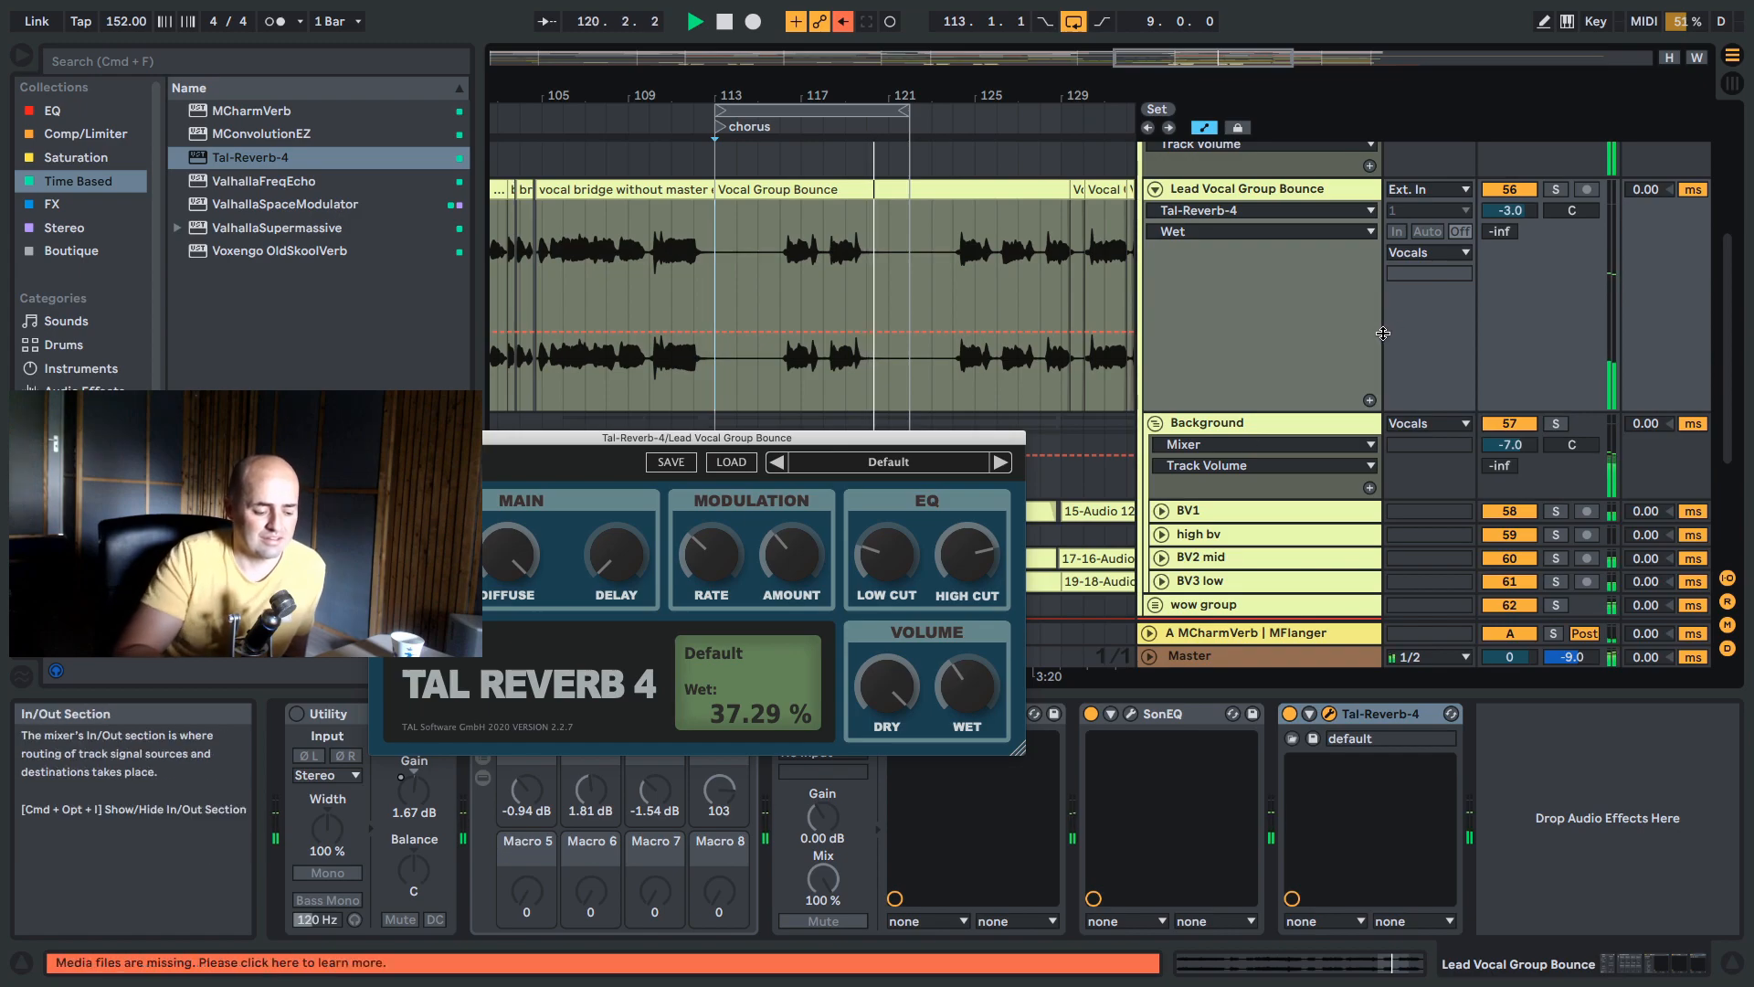
key("space")
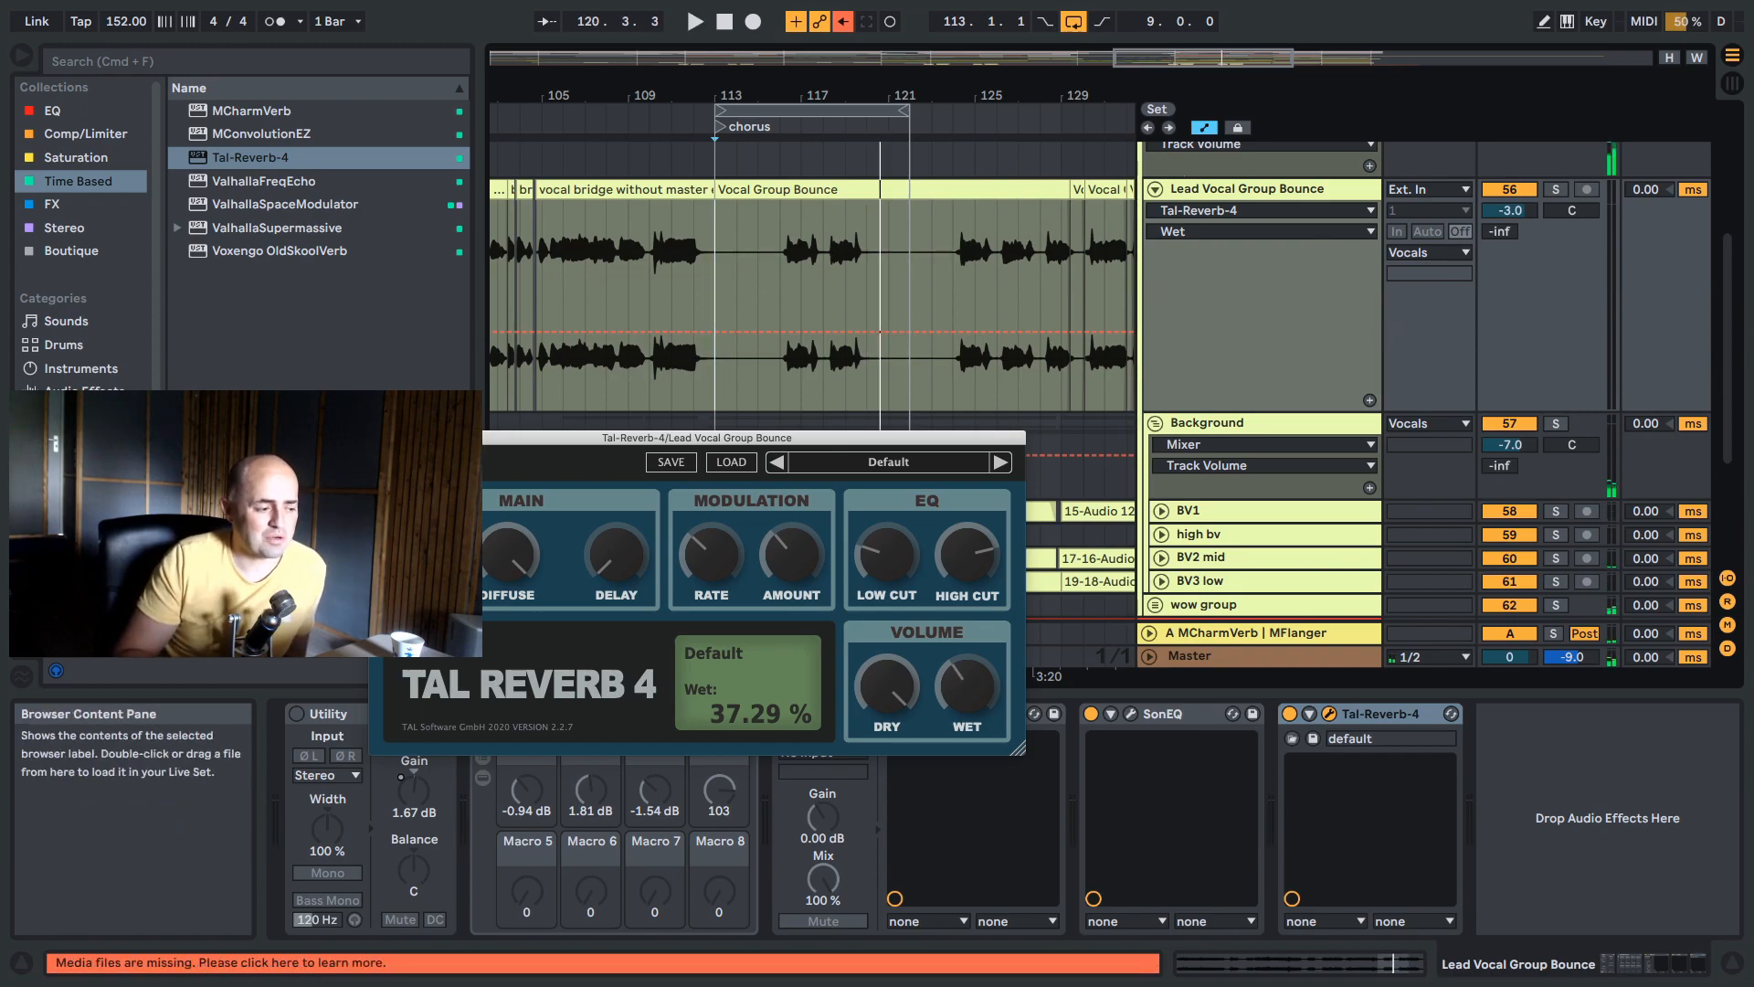
Close the Tal-Reverb-4 window, set the Lead Vocal Group Bounce track volume to -3.5 dB and fold that track.
left_click(379, 438)
left_click(1518, 213)
type("-3.5")
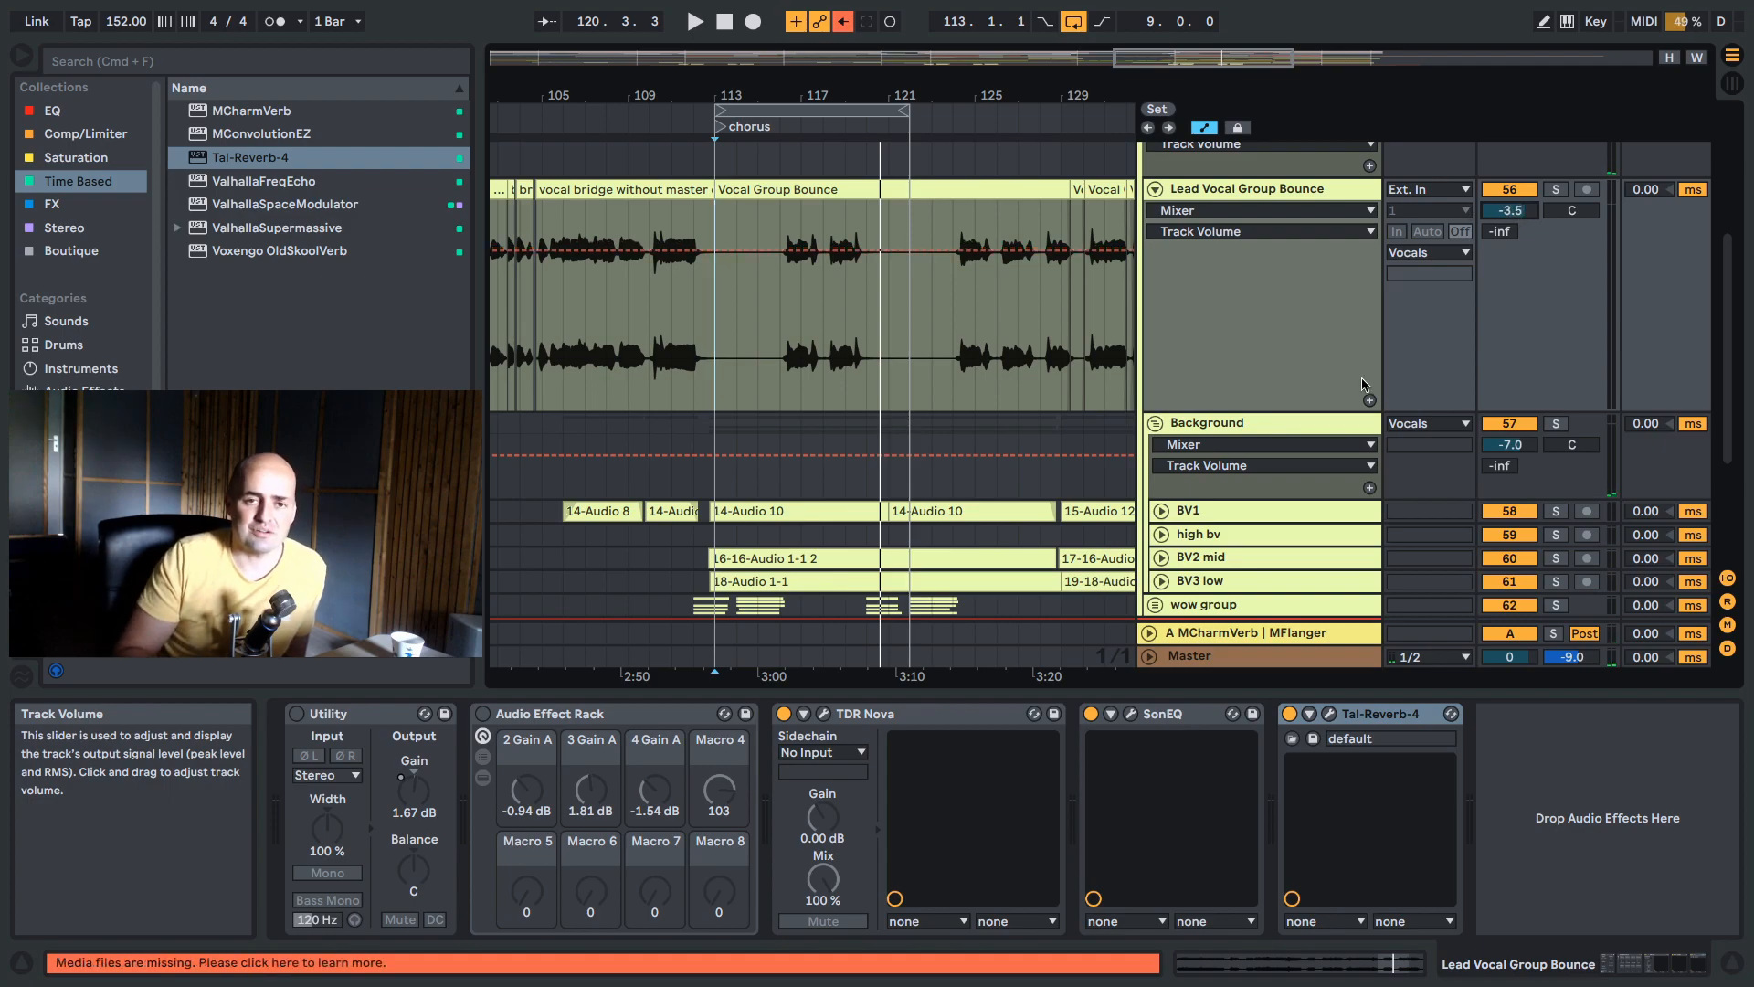
scroll(1361, 388, "up", 3)
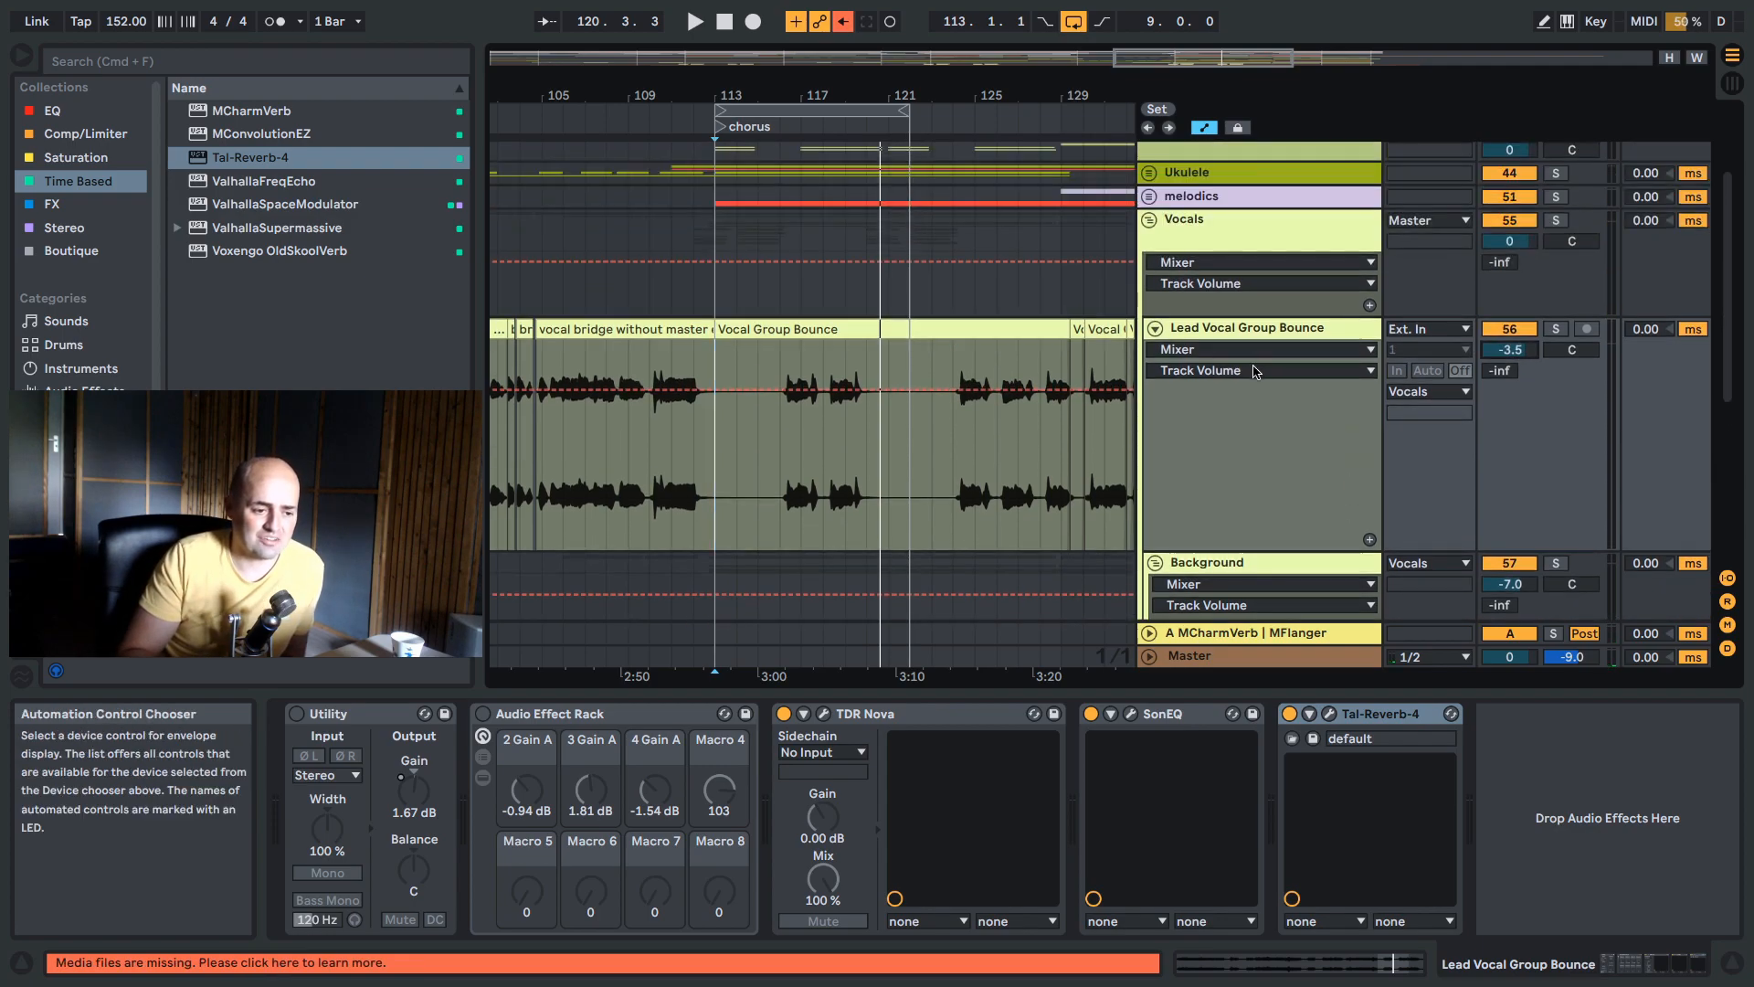
left_click(1155, 327)
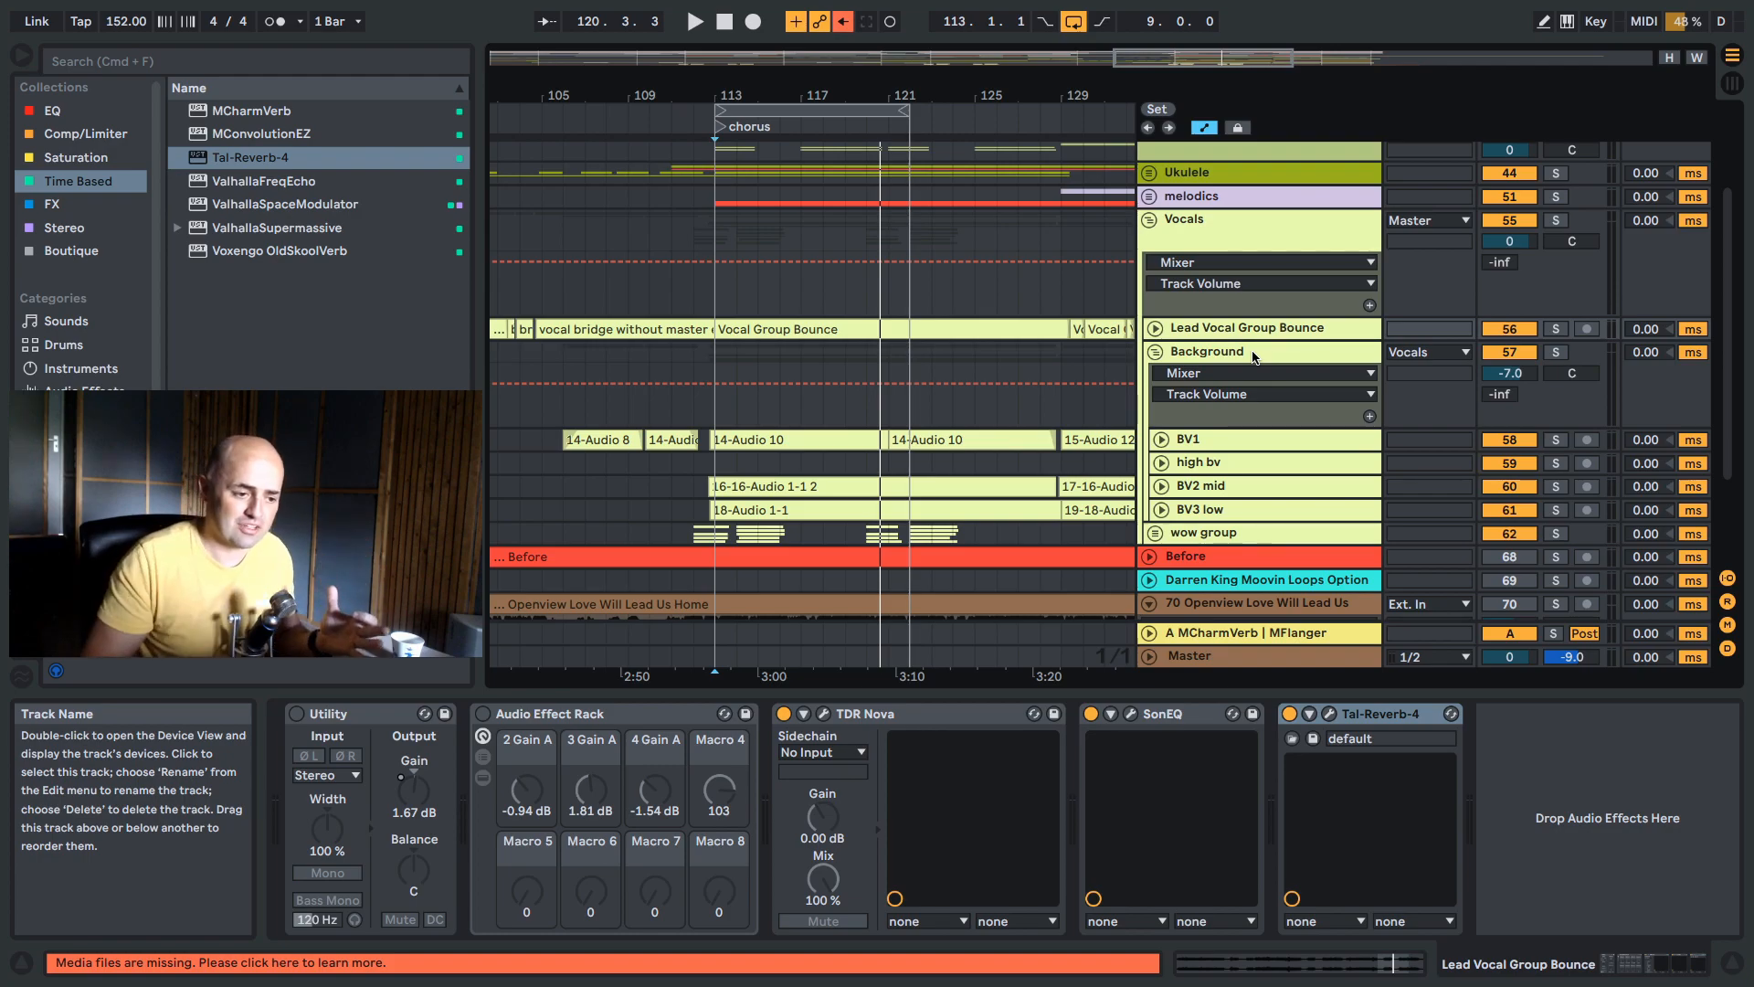
Mute the Vocals group and play the chorus from bar 117 briefly to hear the instrumental alone.
scroll(1363, 291, "down", 1)
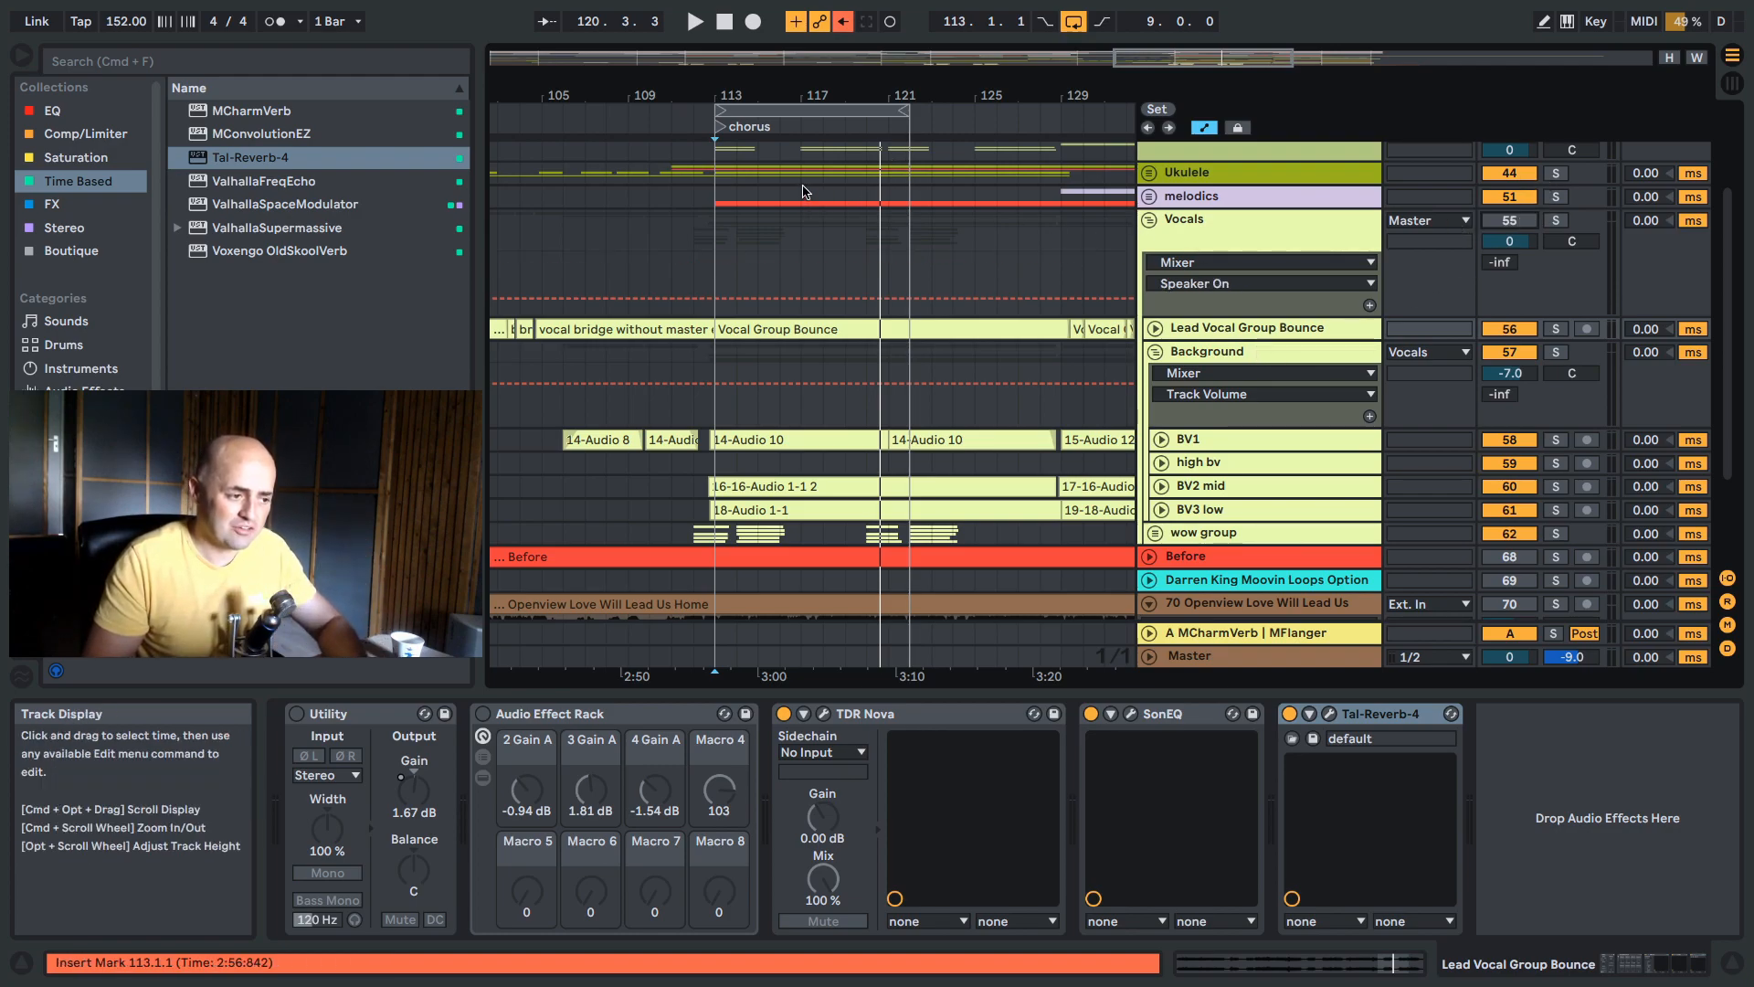
left_click(802, 194)
key("space")
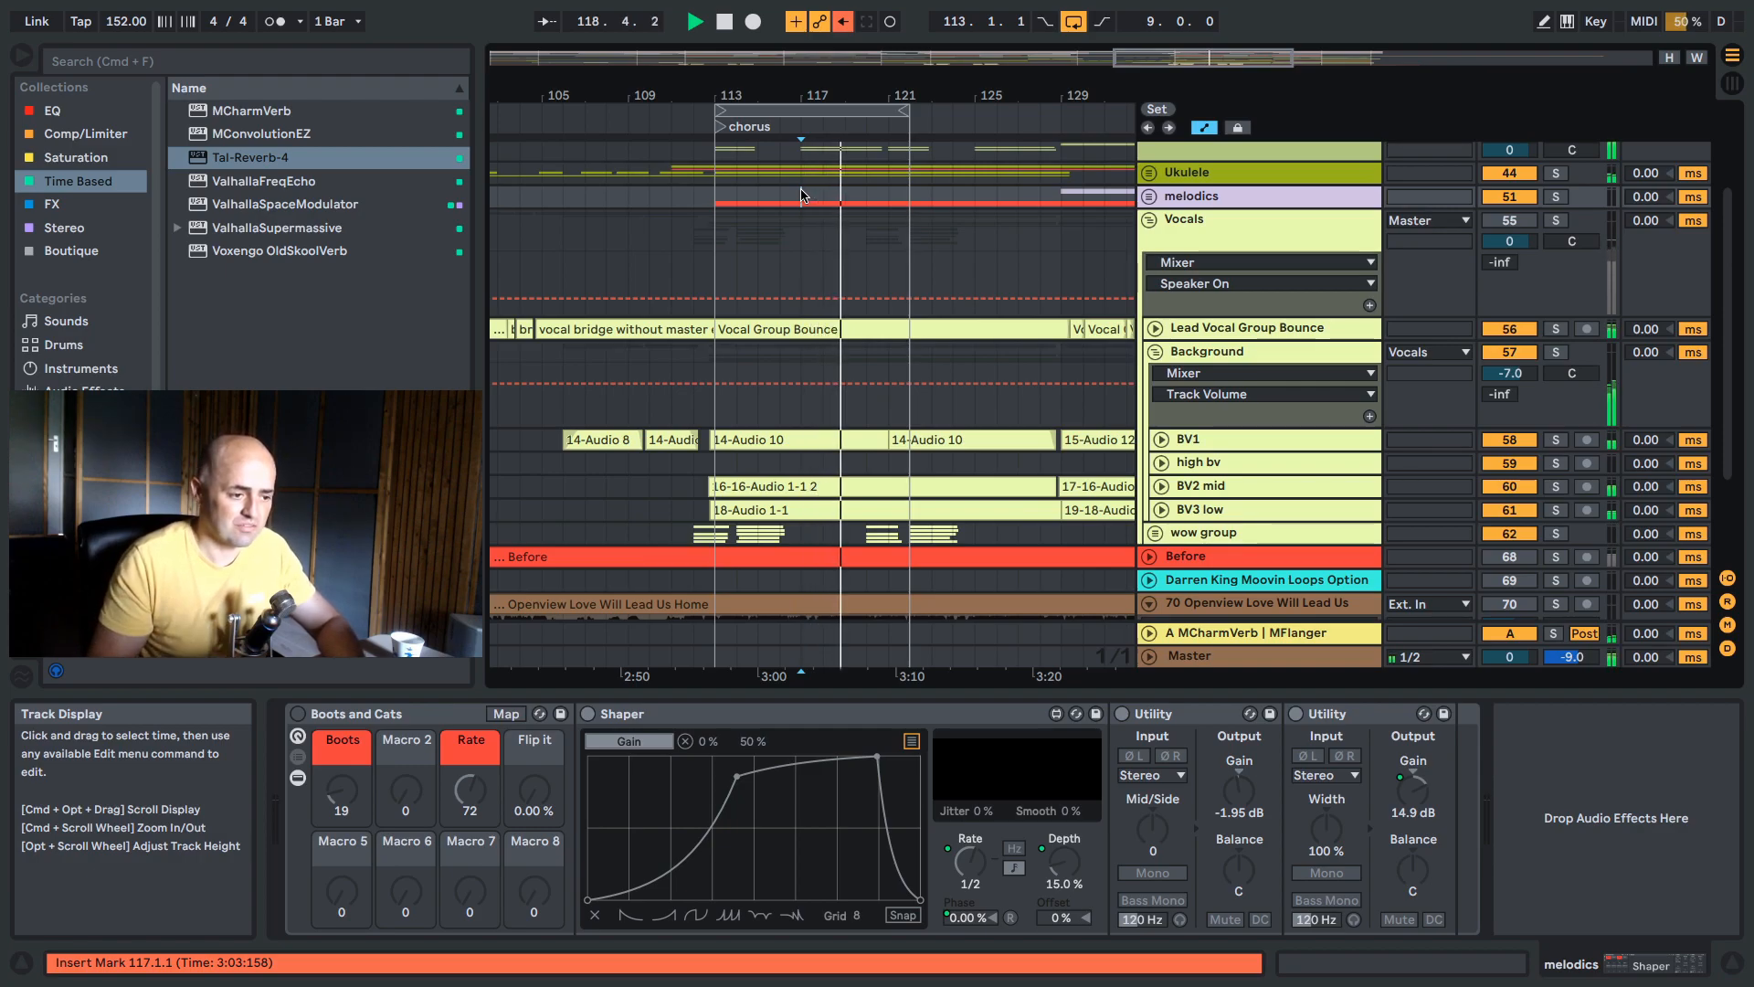
key("space")
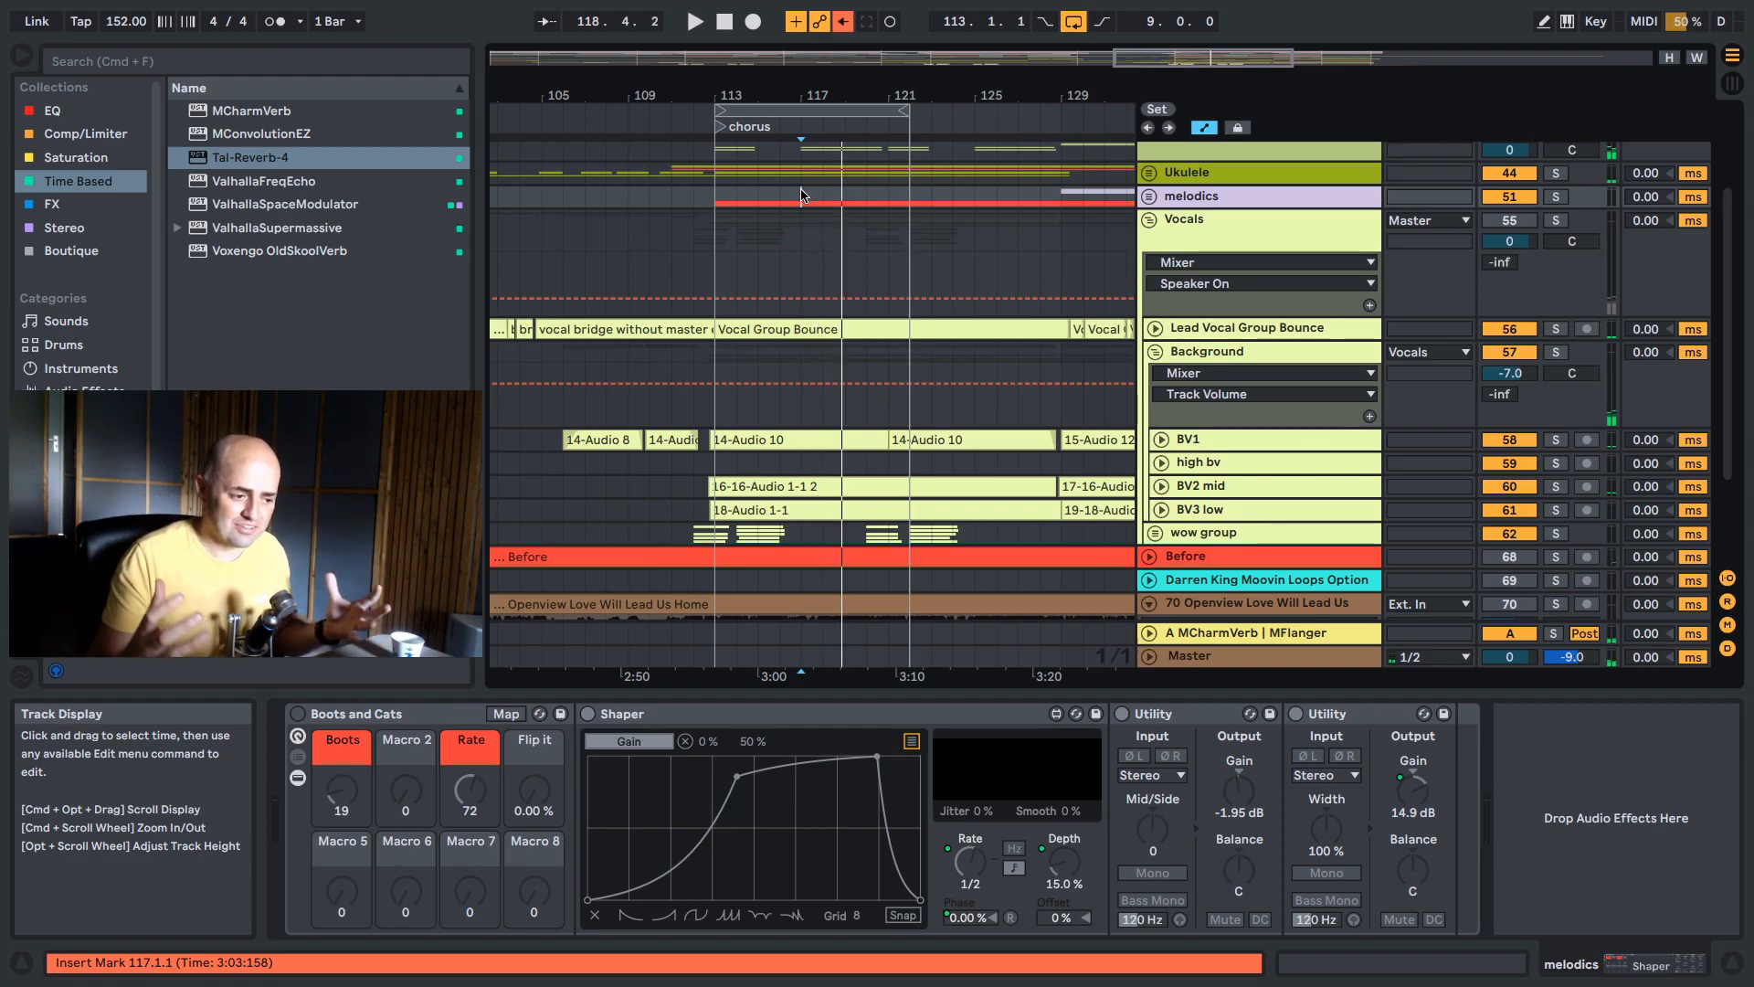
Solo the Openview Love Will Lead Us Home reference track, play it from bar 117 for comparison, stop playback and unsolo it.
scroll(1234, 442, "down", 5)
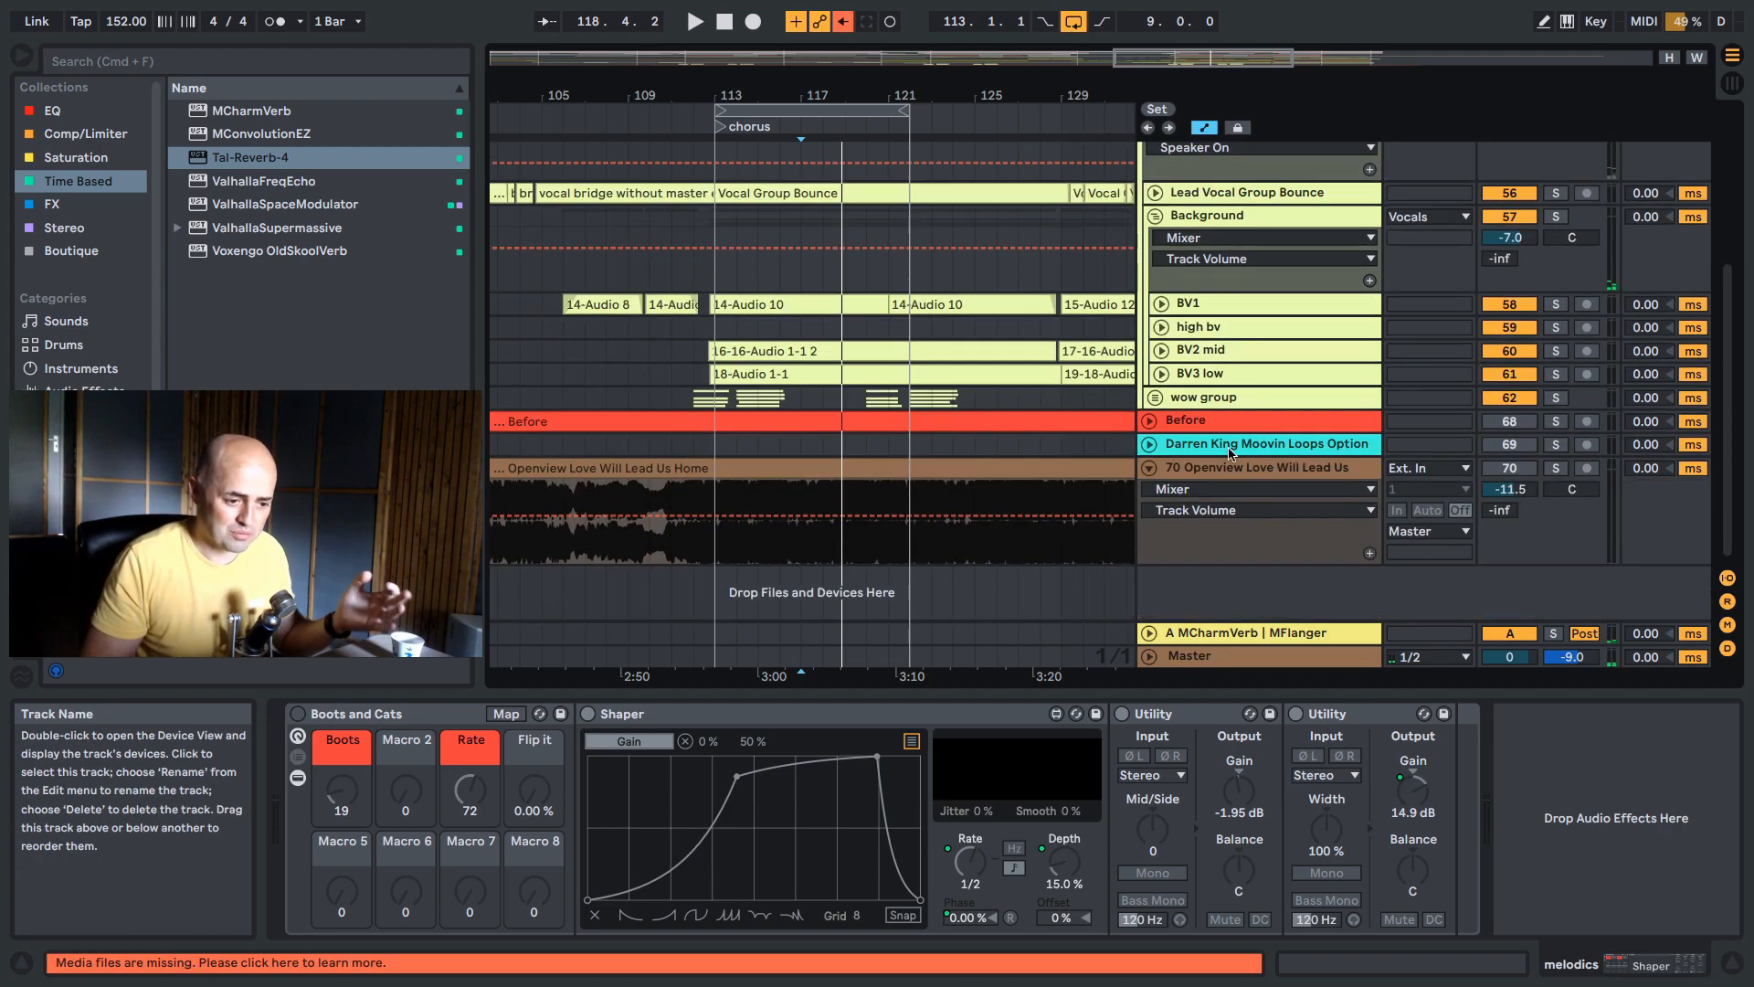
left_click(1557, 468)
key("space")
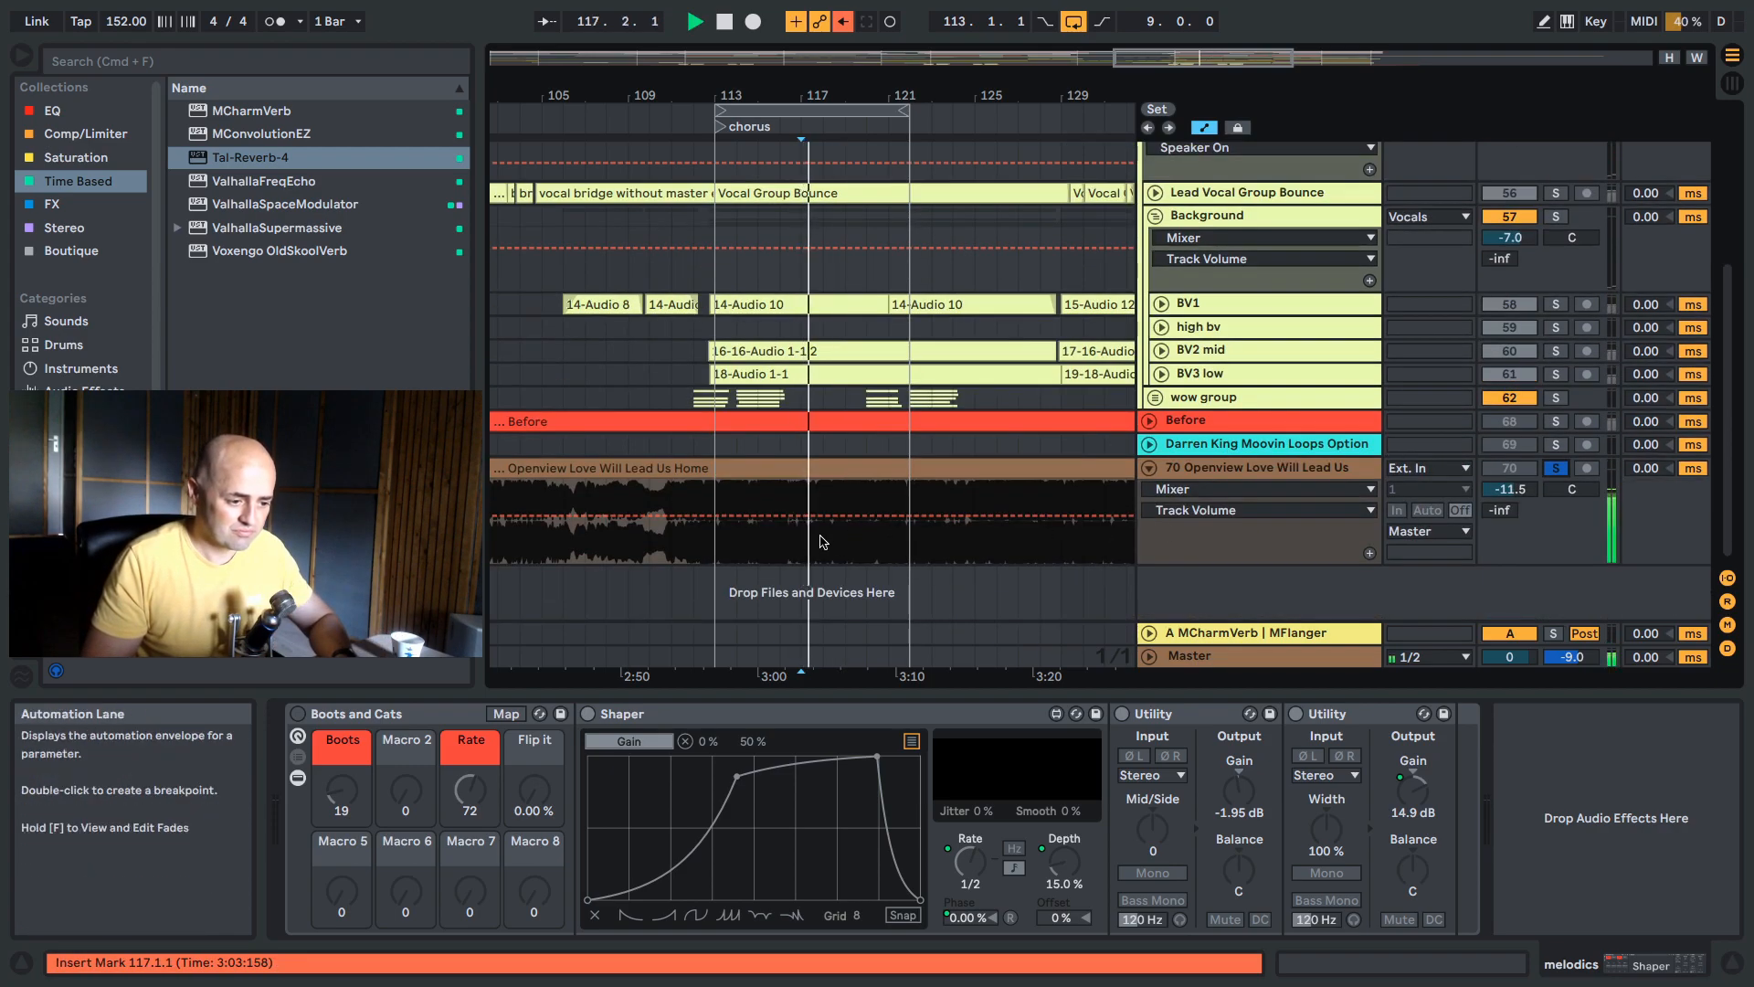
key("space")
left_click(1556, 468)
scroll(1253, 491, "up", 3)
scroll(1252, 492, "up", 3)
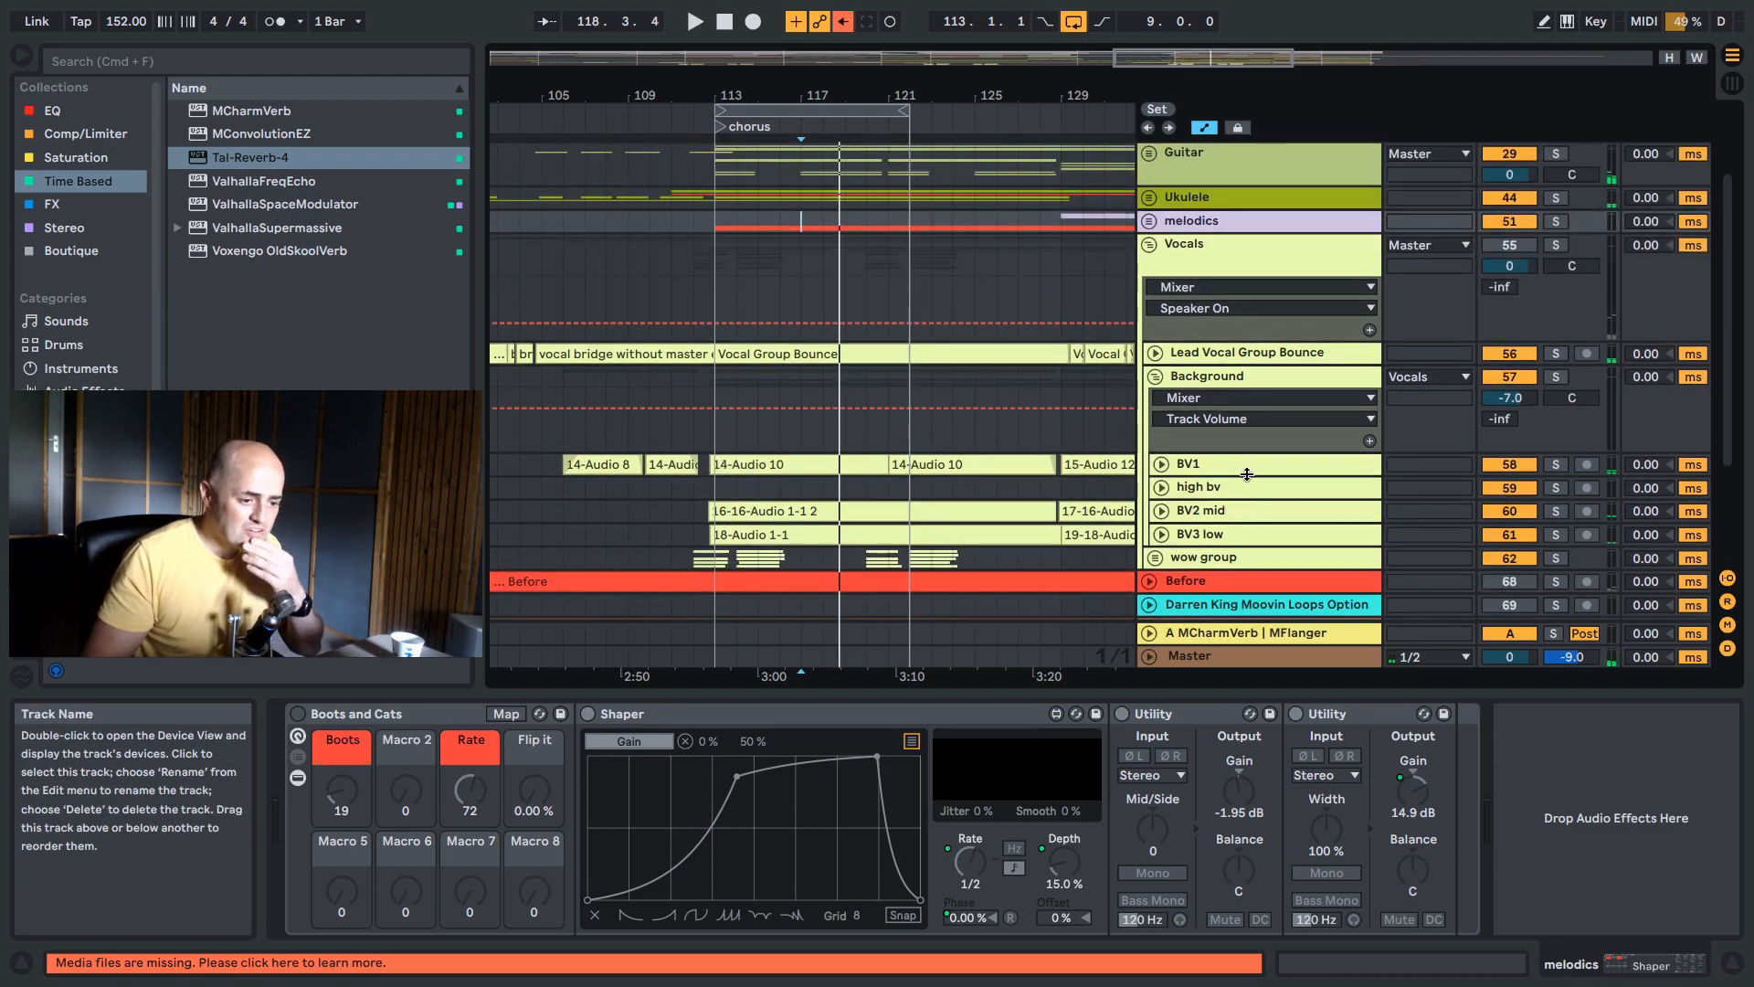